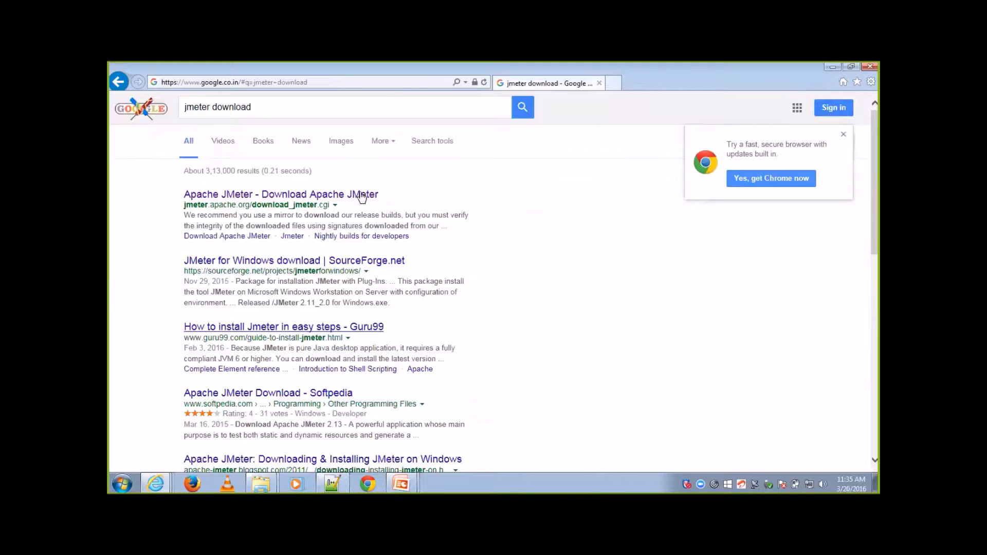
Step: Open the Apache JMeter download page from the search results and download apache-jmeter-2.13.zip from Binaries, choosing to open it
{"action": "left_click", "coordinate": [362, 197]}
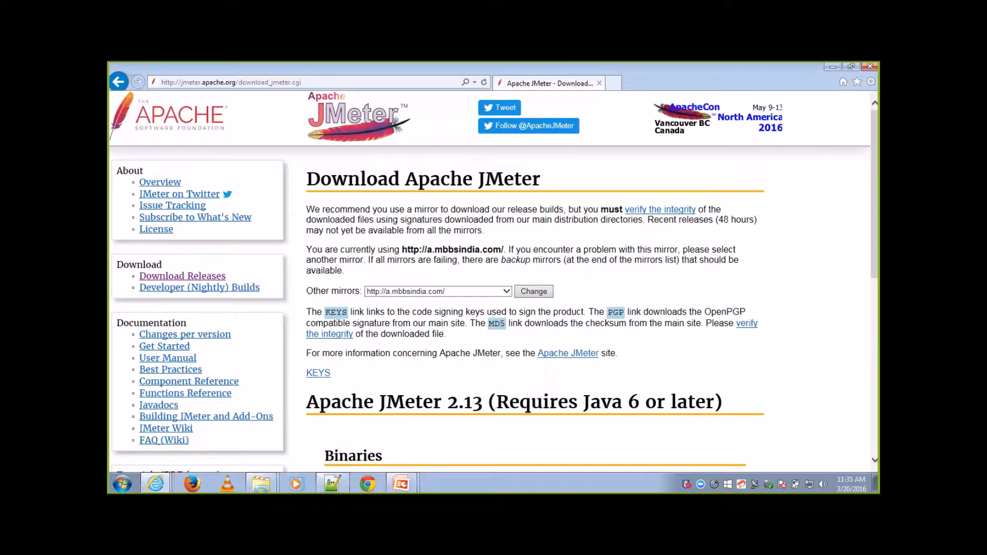
{"action": "scroll", "coordinate": [494, 283], "scroll_direction": "down", "scroll_amount": 4}
{"action": "scroll", "coordinate": [493, 283], "scroll_direction": "down", "scroll_amount": 1}
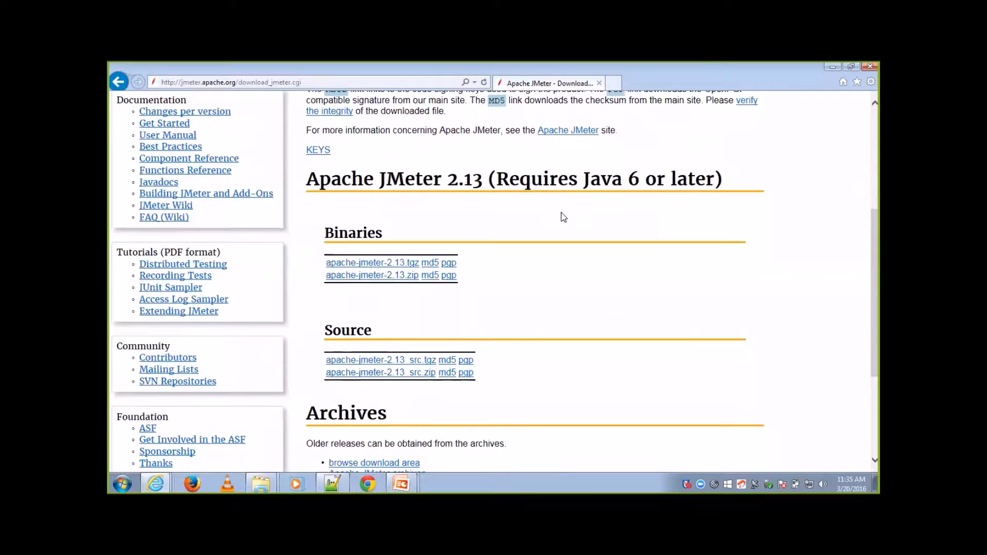
{"action": "left_click_drag", "start_coordinate": [380, 181], "coordinate": [479, 190]}
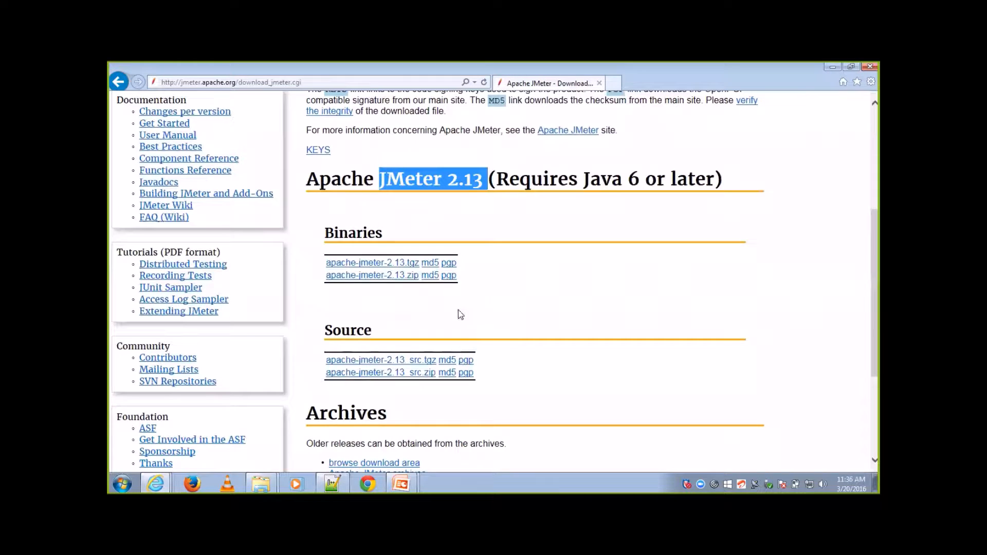
{"action": "left_click", "coordinate": [401, 276]}
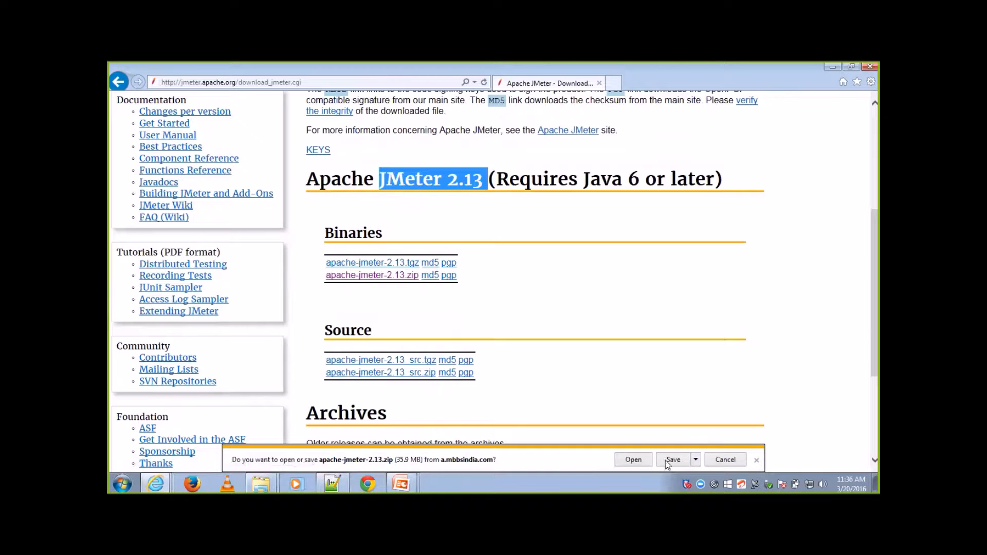
{"action": "left_click", "coordinate": [644, 460]}
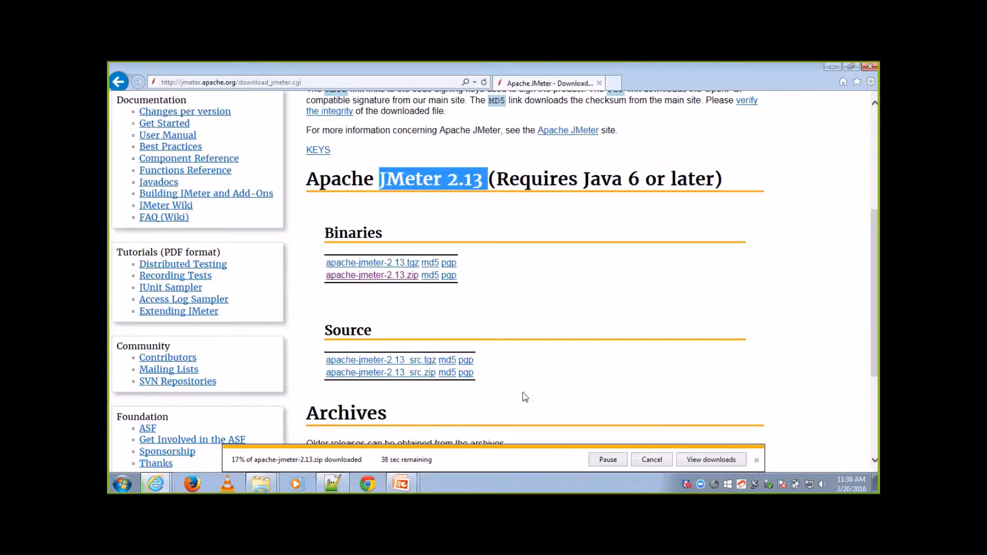
Step: Switch to Windows Explorer and open the extras folder inside apache-jmeter-2.13 on drive D
{"action": "mouse_move", "coordinate": [271, 481]}
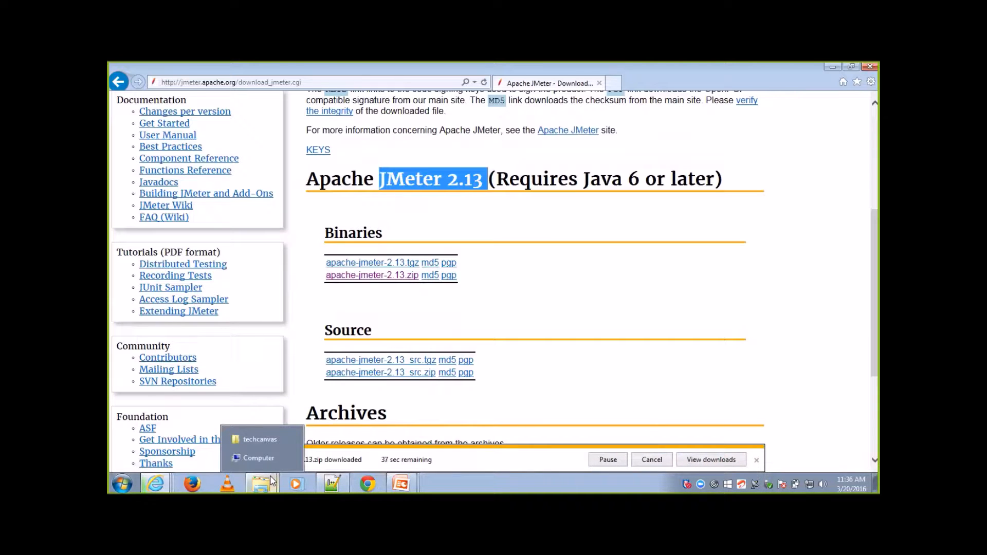
{"action": "left_click", "coordinate": [258, 457]}
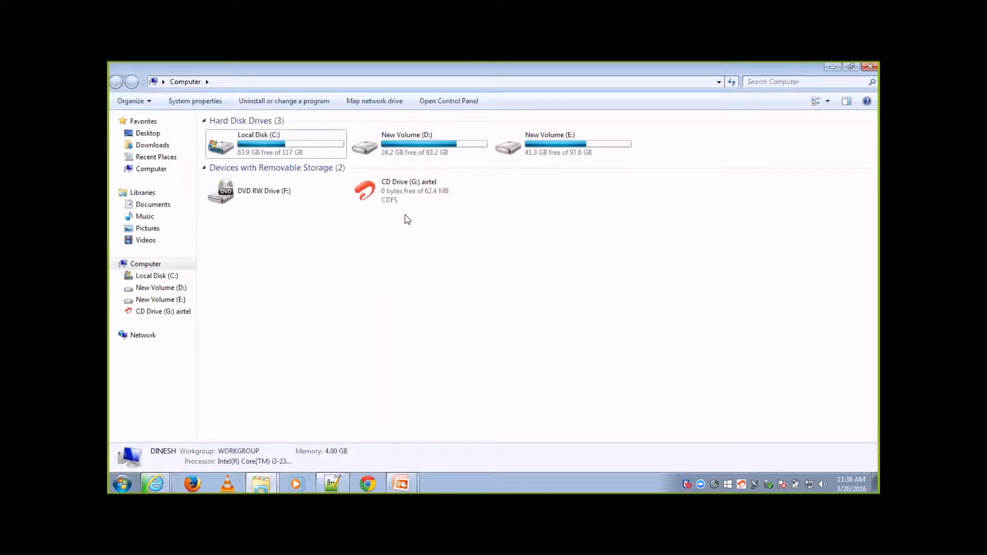
{"action": "double_click", "coordinate": [427, 149]}
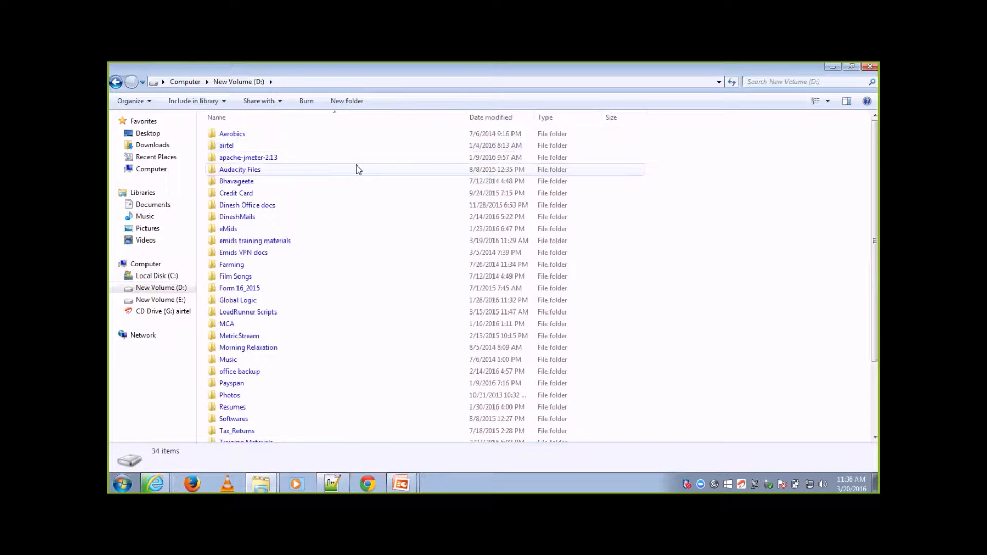
{"action": "double_click", "coordinate": [312, 160]}
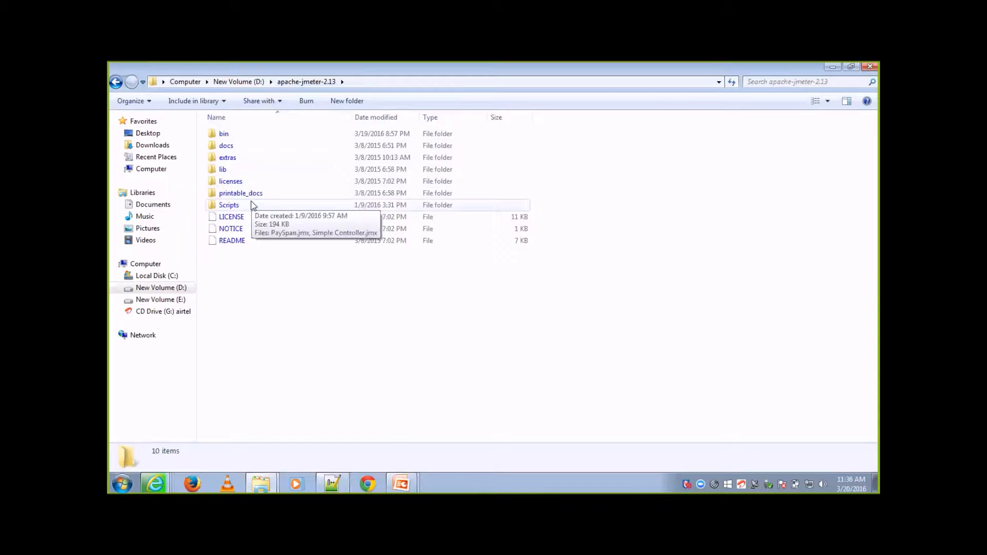
{"action": "left_click", "coordinate": [248, 169]}
{"action": "double_click", "coordinate": [248, 158]}
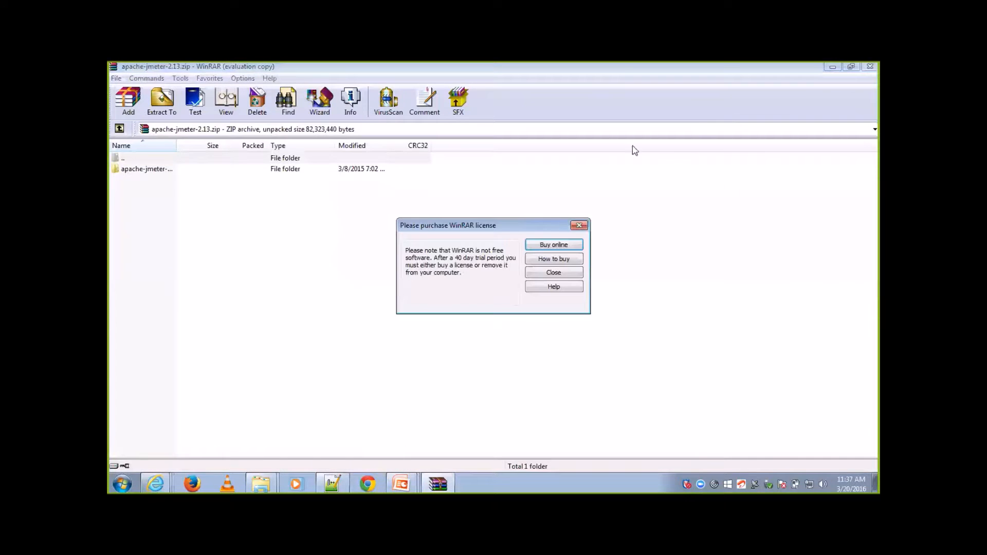
Step: Dismiss the WinRAR licence notice, minimize the archive window and return to the extras folder in Windows Explorer
{"action": "left_click", "coordinate": [579, 225]}
{"action": "left_click", "coordinate": [834, 67]}
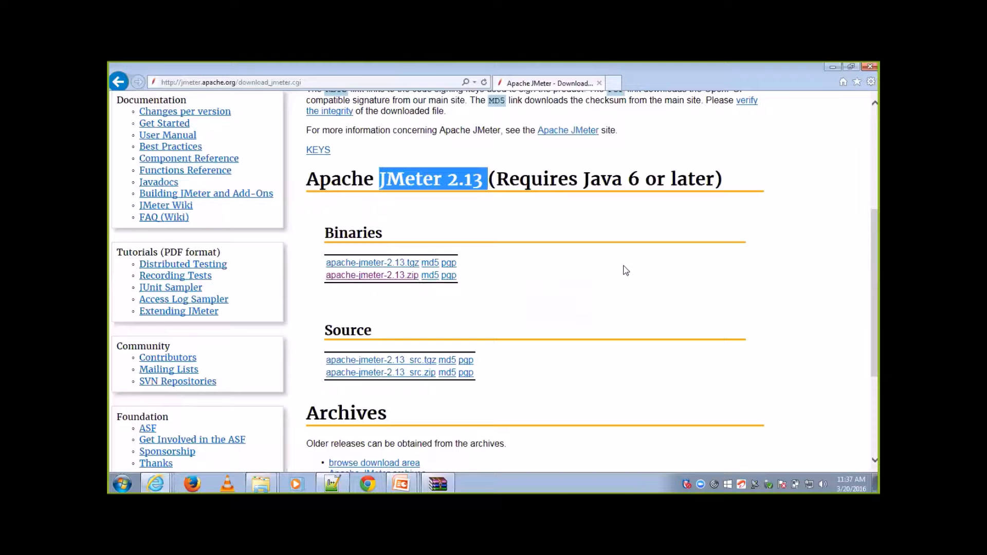
{"action": "left_click", "coordinate": [262, 484]}
{"action": "left_click", "coordinate": [257, 458]}
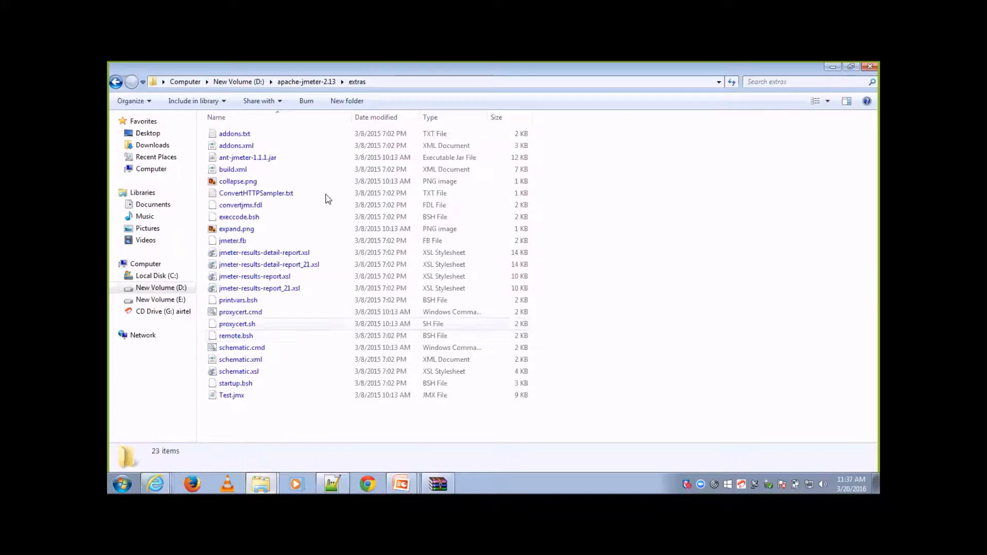
Step: Open the ext folder inside the lib folder of apache-jmeter-2.13 to view its jar files
{"action": "left_click", "coordinate": [313, 86]}
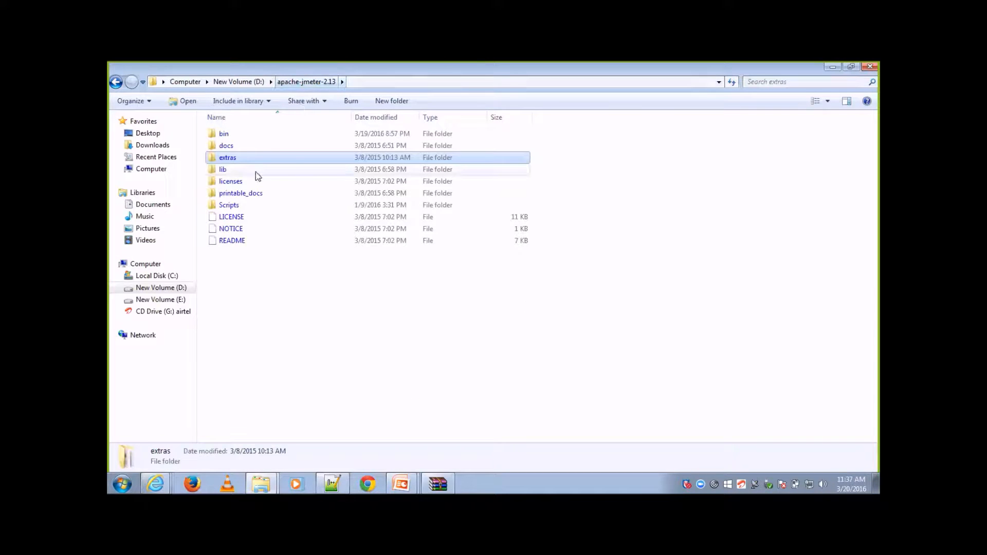
{"action": "double_click", "coordinate": [253, 170]}
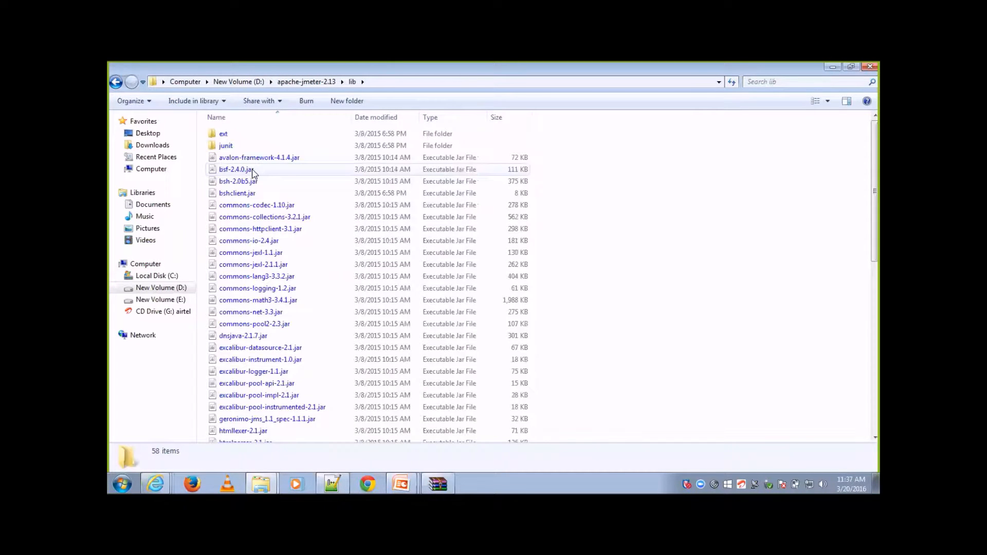
{"action": "double_click", "coordinate": [242, 136]}
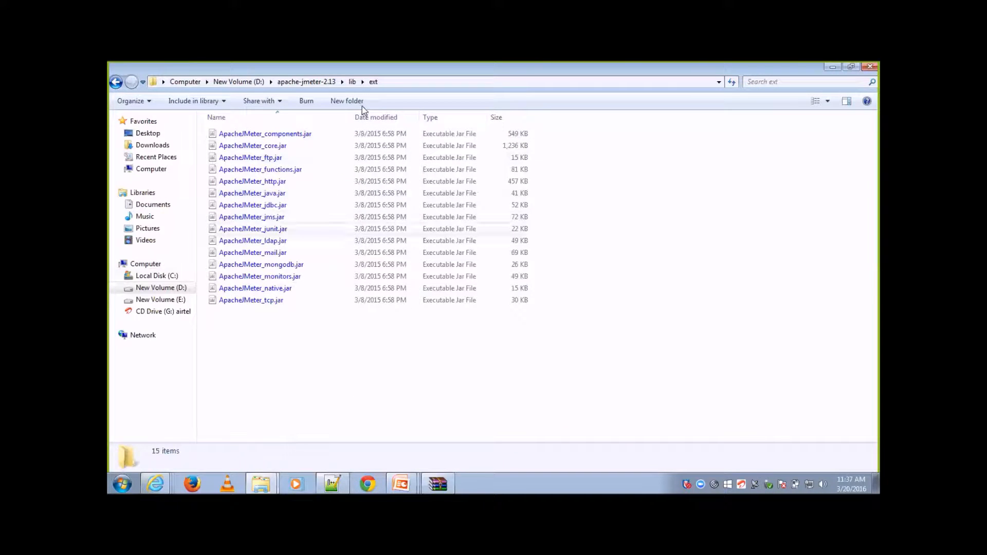
Step: Run jmeter.bat from the bin folder of apache-jmeter-2.13 on drive D and close the JMeter window once it has started
{"action": "left_click", "coordinate": [352, 82]}
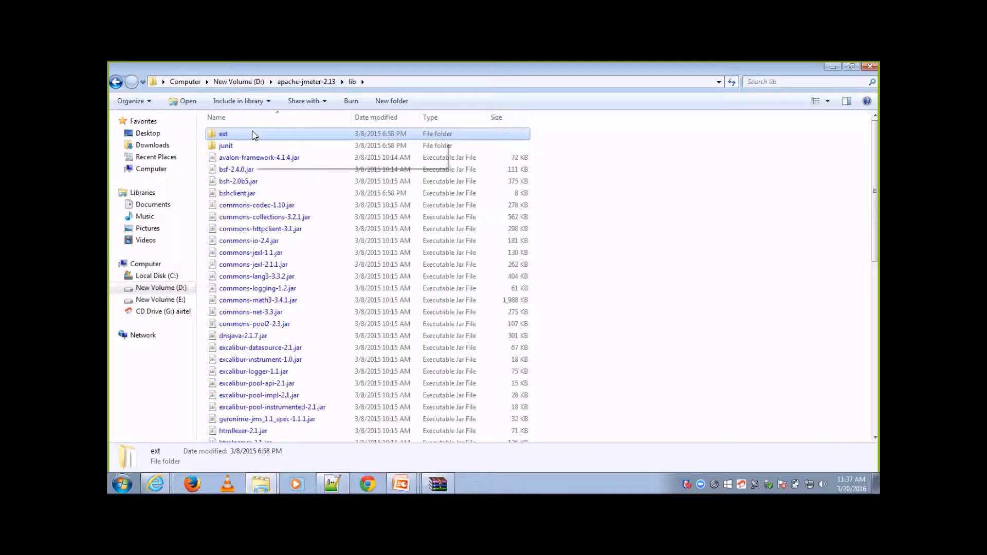
{"action": "left_click", "coordinate": [247, 83]}
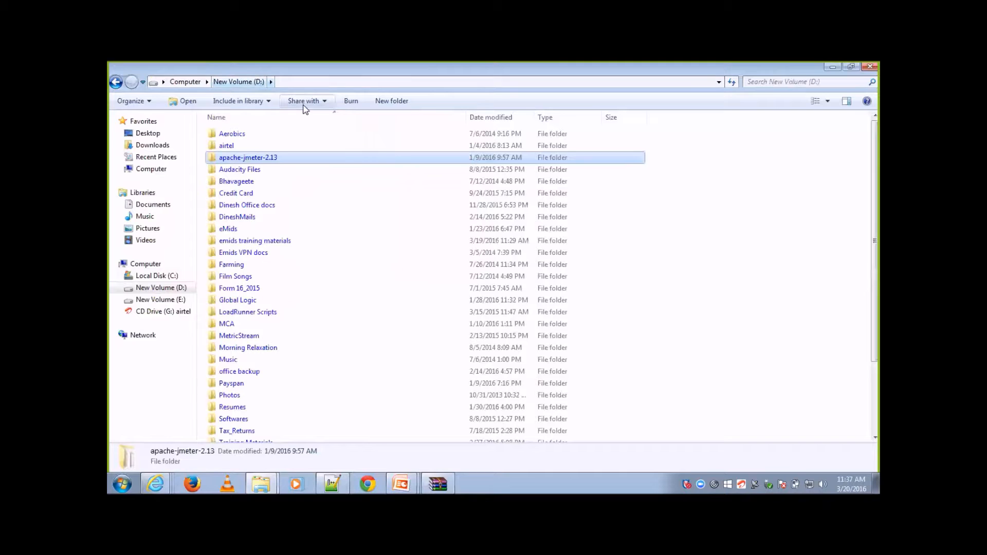
{"action": "double_click", "coordinate": [267, 157]}
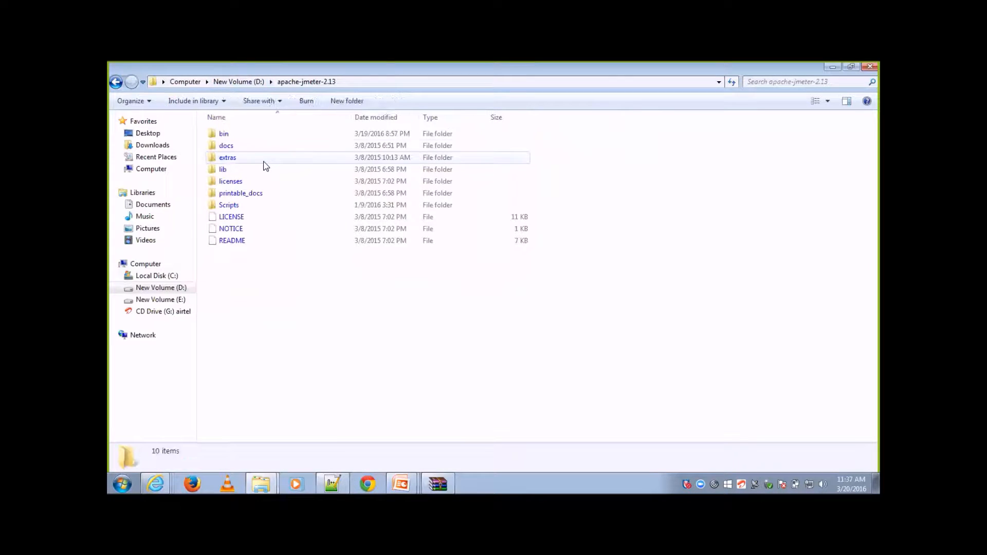
{"action": "double_click", "coordinate": [243, 135]}
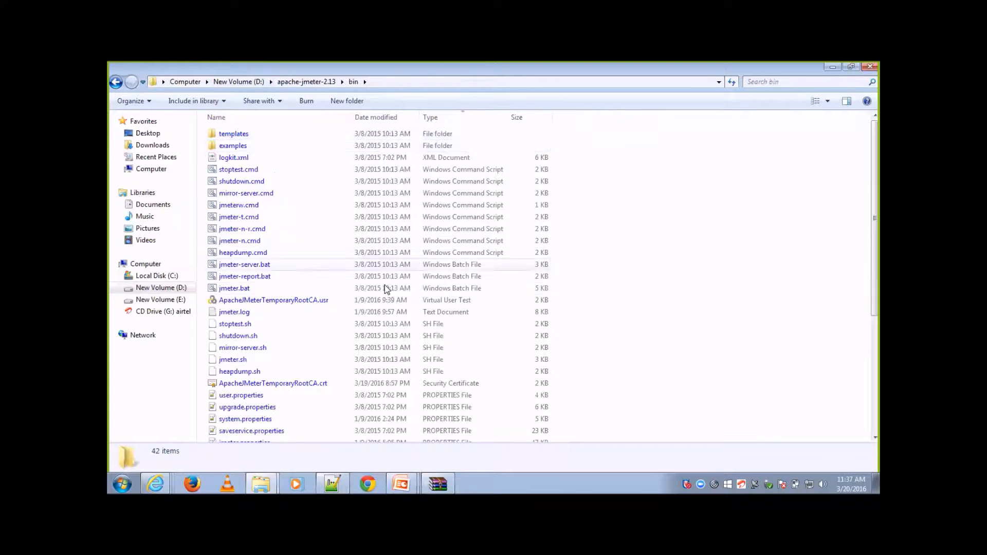
{"action": "left_click", "coordinate": [278, 291]}
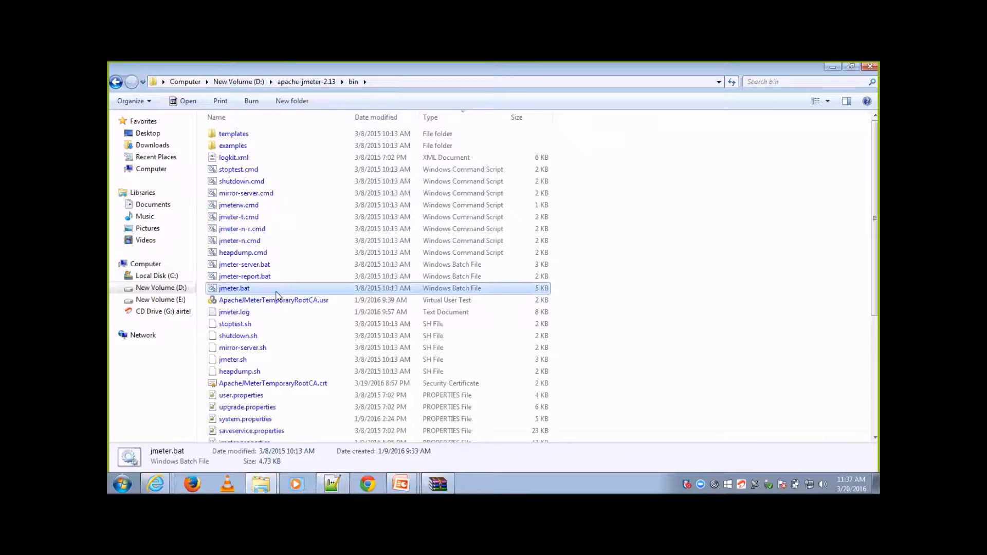
{"action": "double_click", "coordinate": [276, 291]}
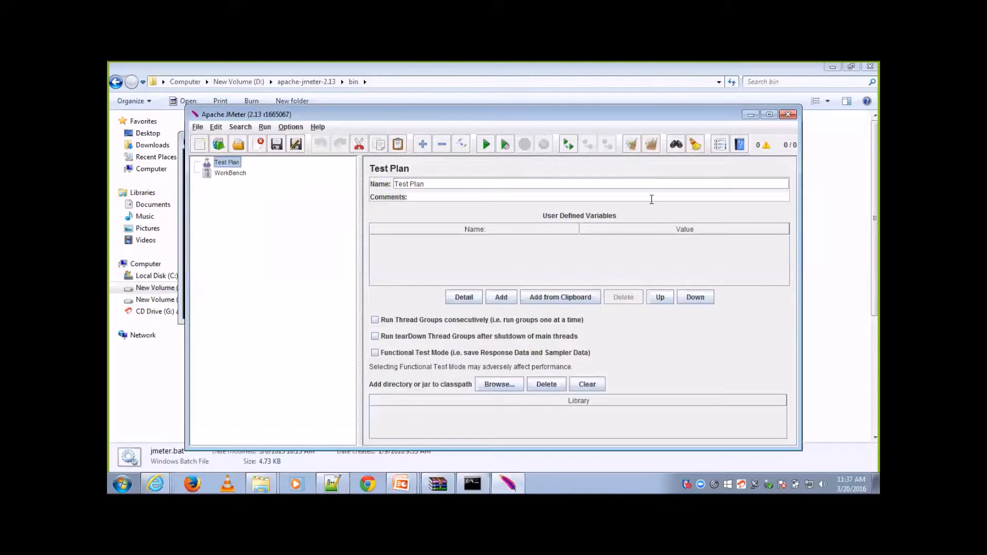
{"action": "left_click", "coordinate": [790, 119]}
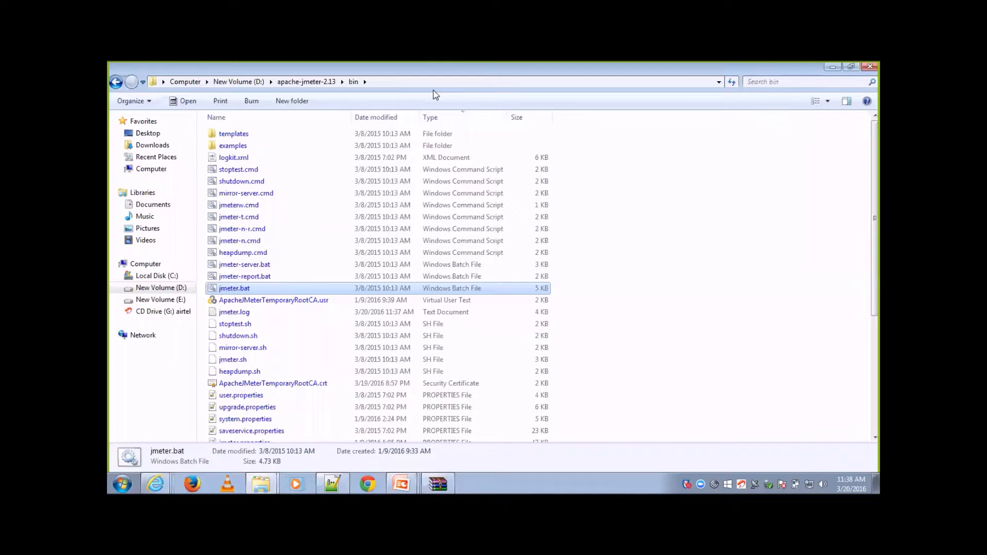
Step: Open the Path system variable for editing from the environment variables in the computer's advanced system settings
{"action": "left_click", "coordinate": [122, 479]}
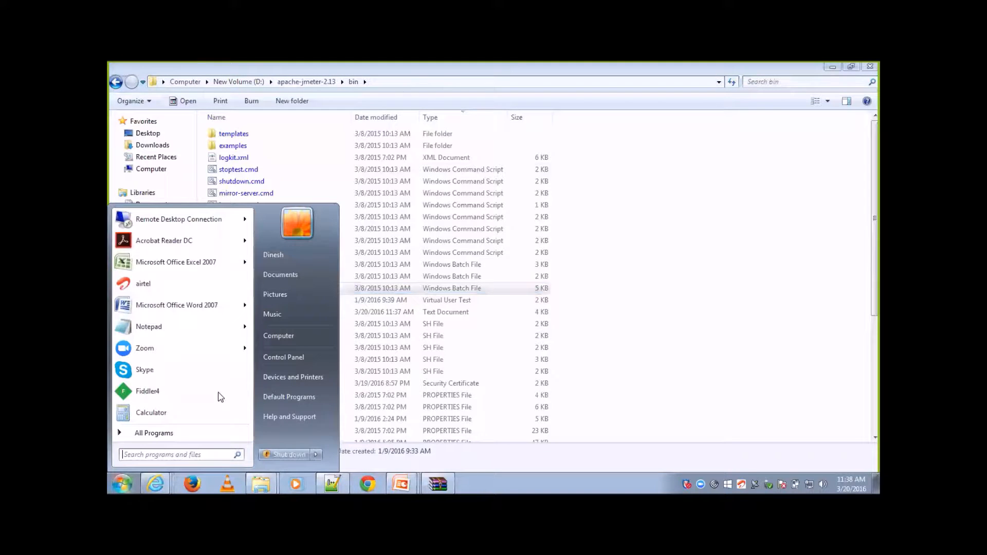
{"action": "right_click", "coordinate": [283, 338]}
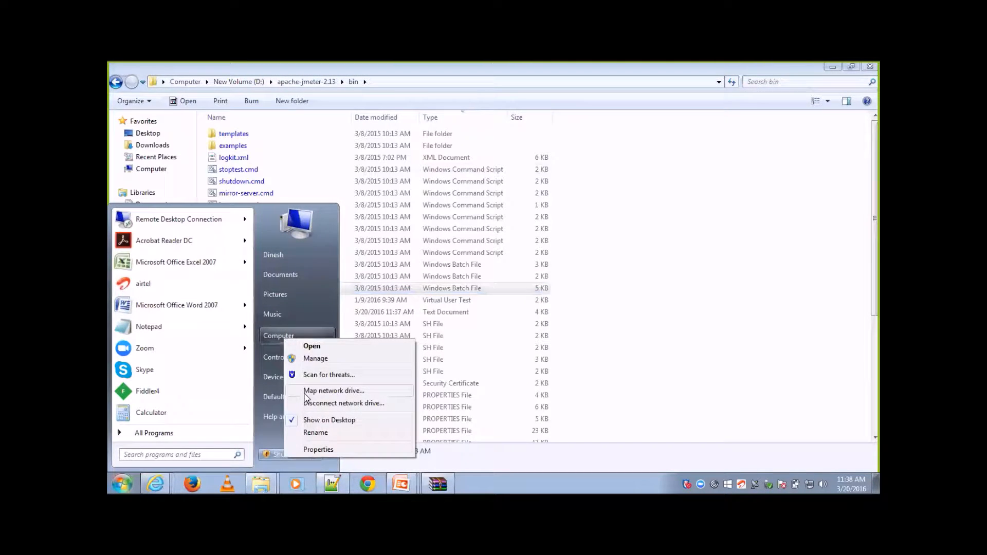
{"action": "left_click", "coordinate": [318, 450]}
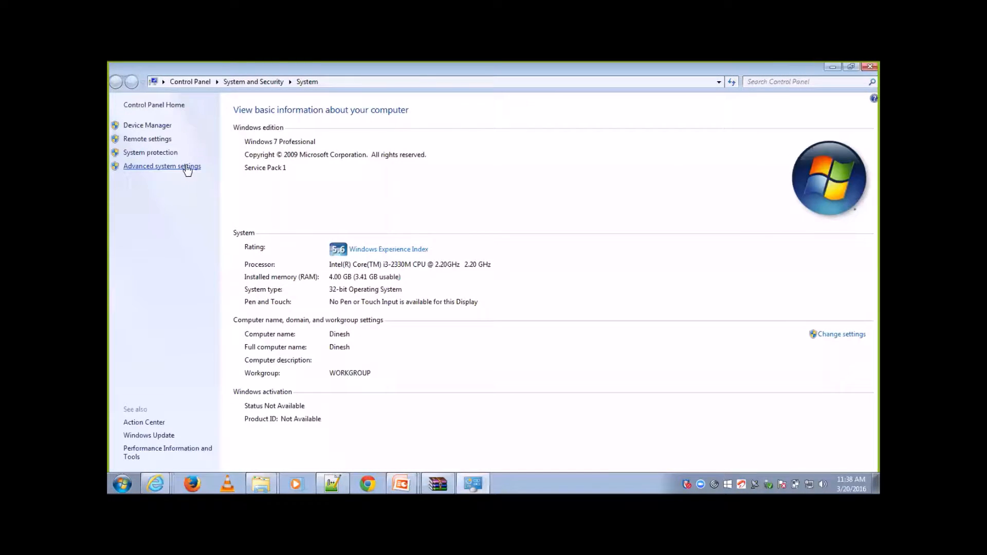
{"action": "left_click", "coordinate": [187, 166]}
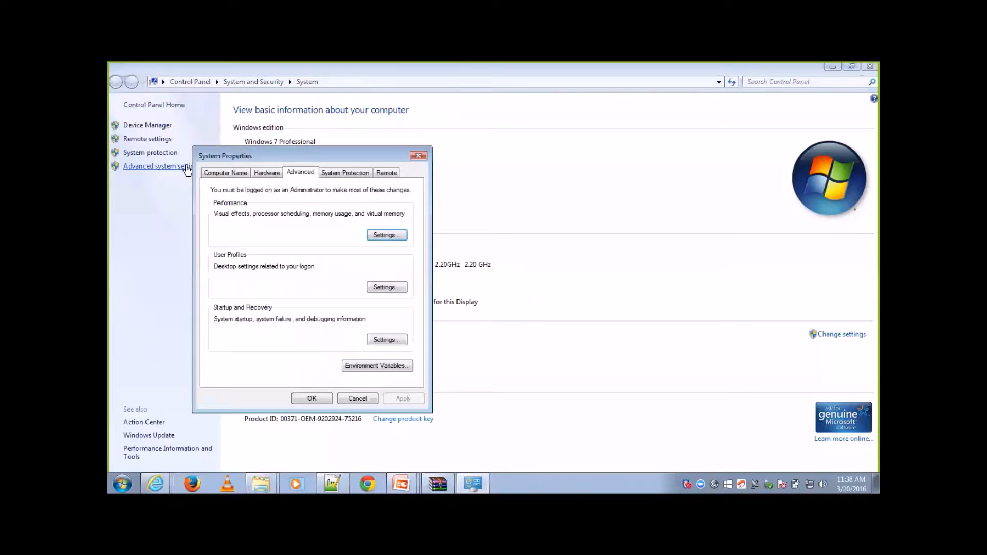
{"action": "left_click", "coordinate": [356, 368]}
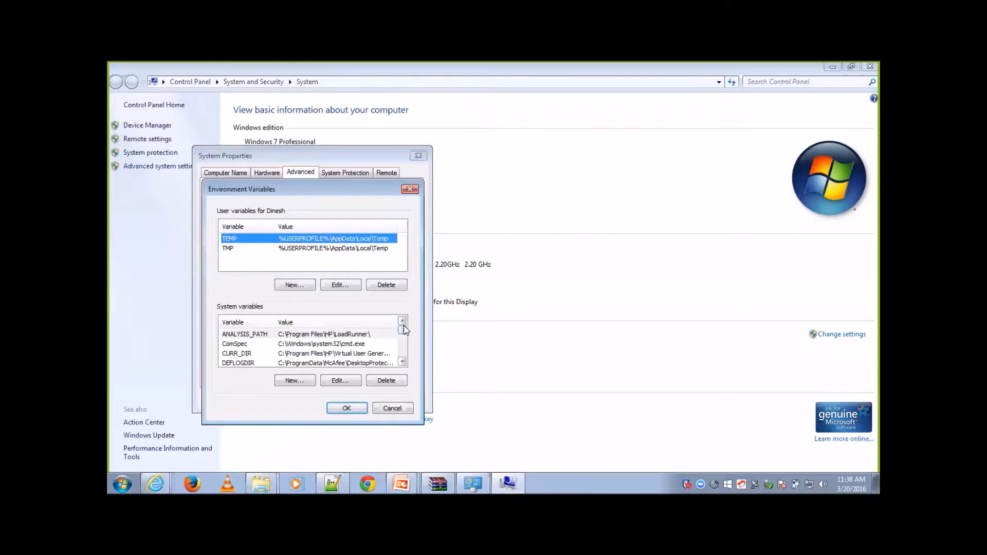
{"action": "left_click_drag", "start_coordinate": [402, 331], "coordinate": [402, 346]}
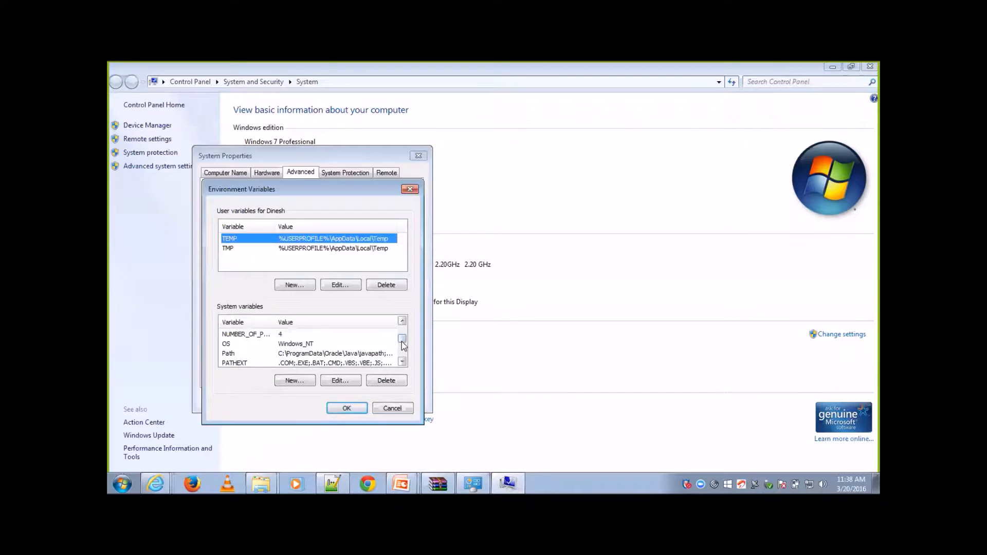
{"action": "double_click", "coordinate": [364, 354]}
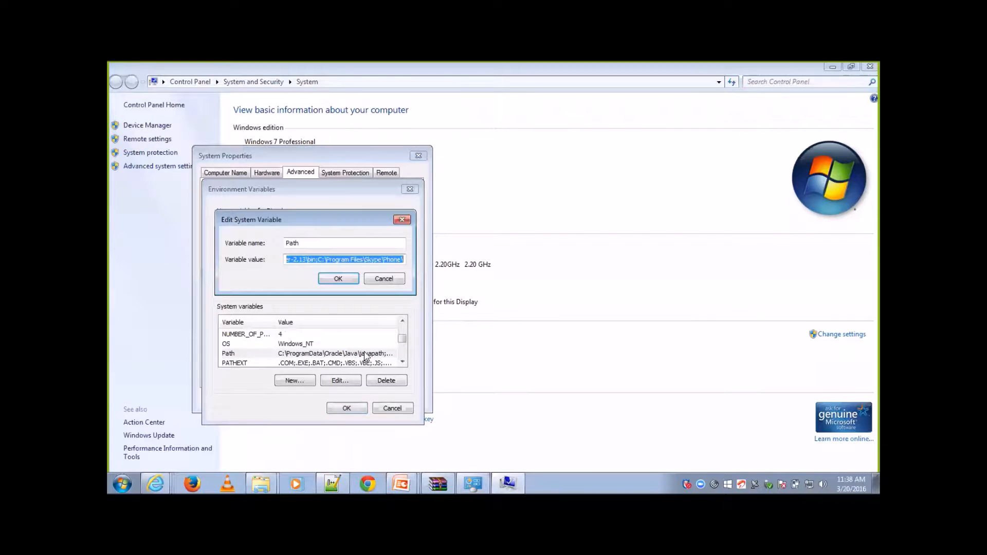
Step: Check the Path value for the D:\apache-jmeter-2.13\bin entry, cancel the edit and close the environment variable and system property dialogs
{"action": "left_click", "coordinate": [403, 260]}
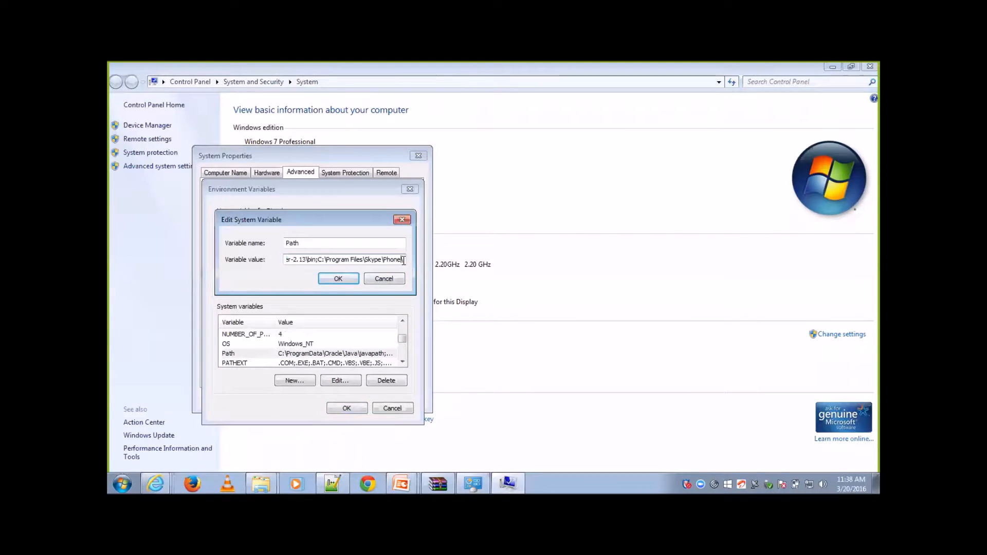
{"action": "key", "text": "Left"}
{"action": "key", "text": "Left"}
{"action": "key", "text": "Left"}
{"action": "key", "text": "Left"}
{"action": "key", "text": "Left"}
{"action": "key", "text": "Left"}
{"action": "key", "text": "Left"}
{"action": "key", "text": "Left"}
{"action": "key", "text": "Left"}
{"action": "key", "text": "Left"}
{"action": "key", "text": "Left"}
{"action": "key", "text": "Left"}
{"action": "key", "text": "Left"}
{"action": "key", "text": "Left"}
{"action": "key", "text": "Left"}
{"action": "key", "text": "Left"}
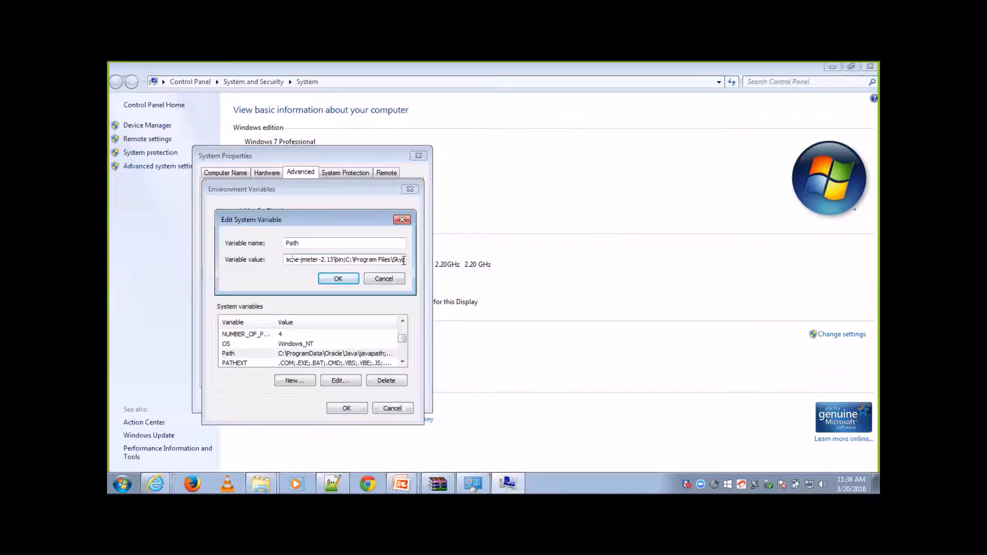
{"action": "key", "text": "Left"}
{"action": "key", "text": "Left"}
{"action": "key", "text": "Left"}
{"action": "key", "text": "Left"}
{"action": "key", "text": "Left"}
{"action": "key", "text": "Left"}
{"action": "key", "text": "Left"}
{"action": "key", "text": "Left"}
{"action": "key", "text": "Left"}
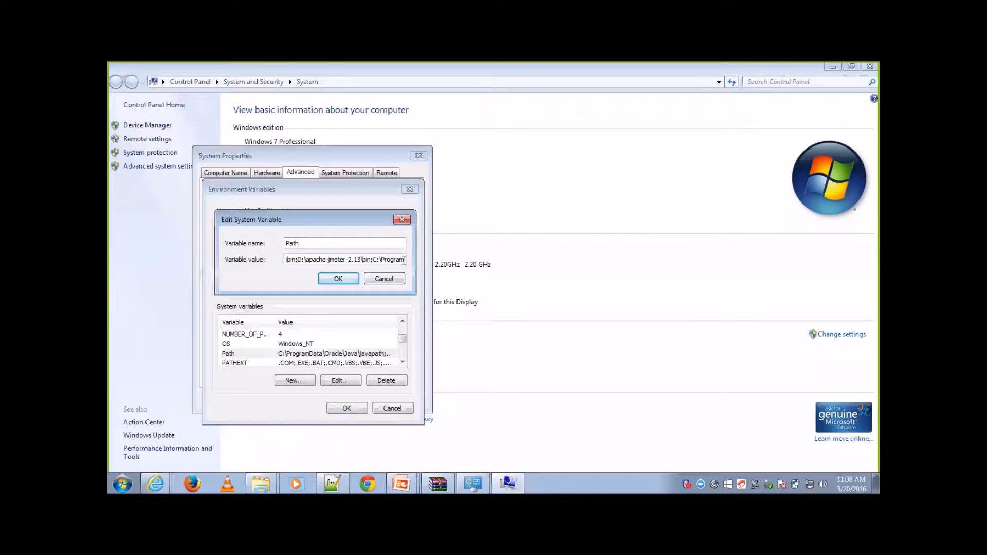
{"action": "left_click", "coordinate": [399, 281]}
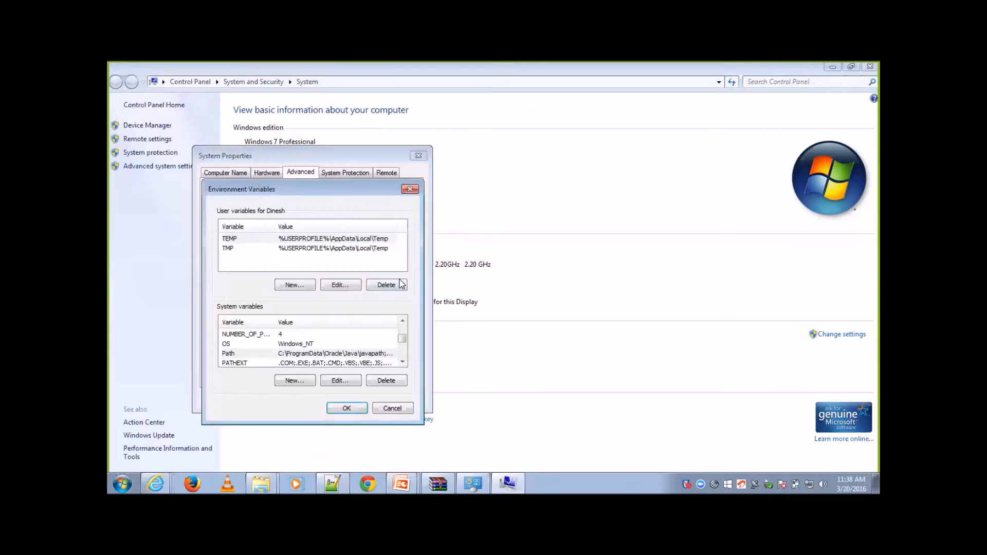
{"action": "left_click", "coordinate": [411, 190]}
{"action": "left_click", "coordinate": [419, 155]}
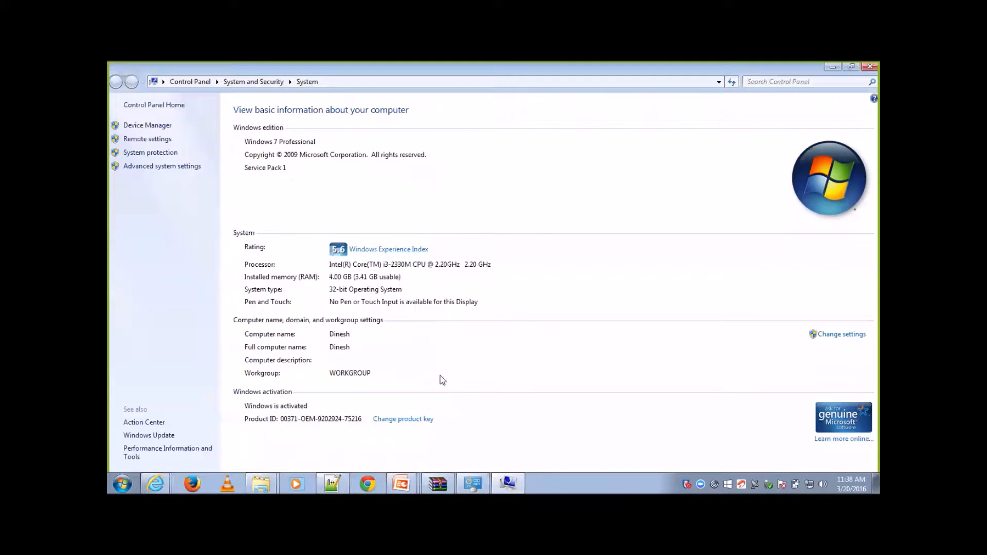
Step: Return to the bin folder window, open a Command Prompt and start JMeter with the jmeter command
{"action": "left_click", "coordinate": [271, 482]}
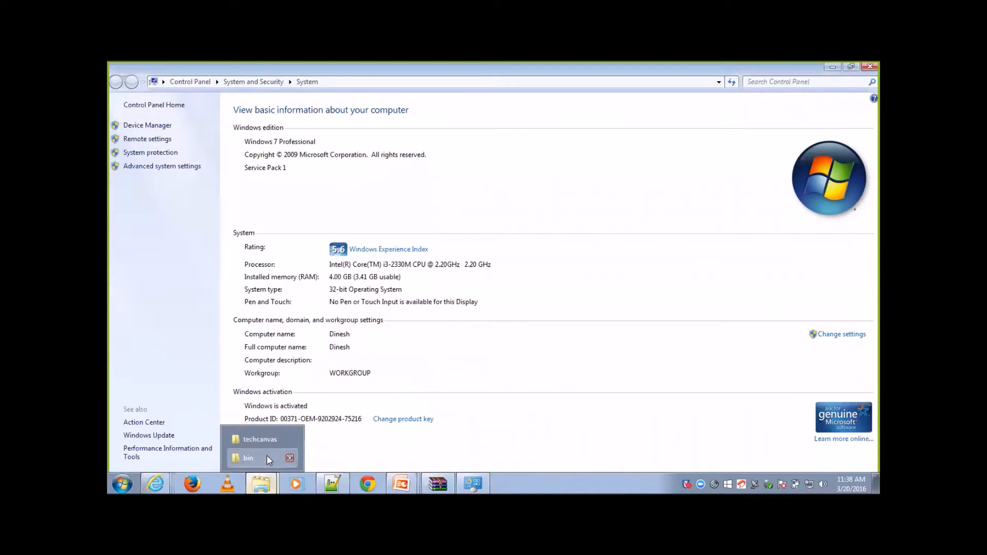
{"action": "left_click", "coordinate": [257, 458]}
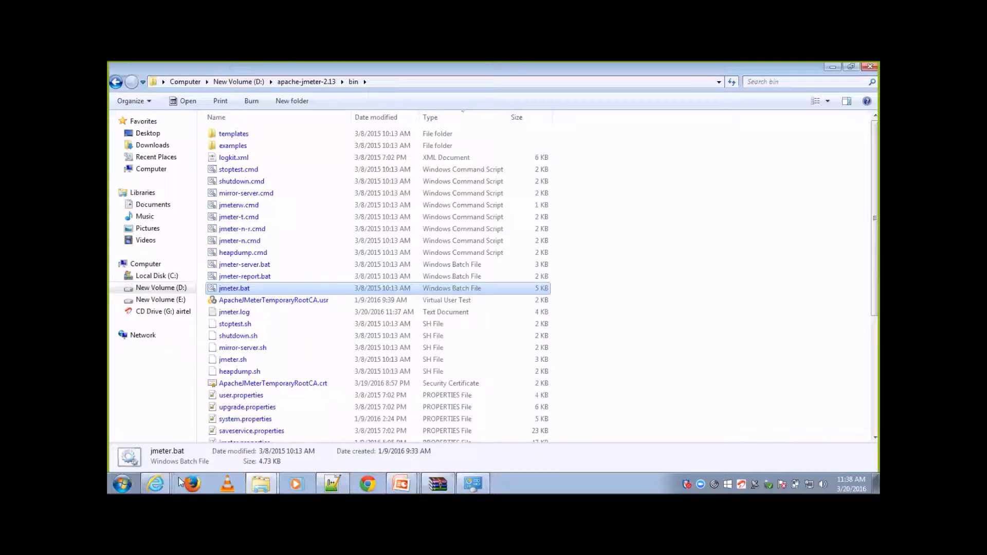
{"action": "key", "text": "super+r"}
{"action": "type", "text": "cmd"}
{"action": "key", "text": "Return"}
{"action": "type", "text": "jmeter"}
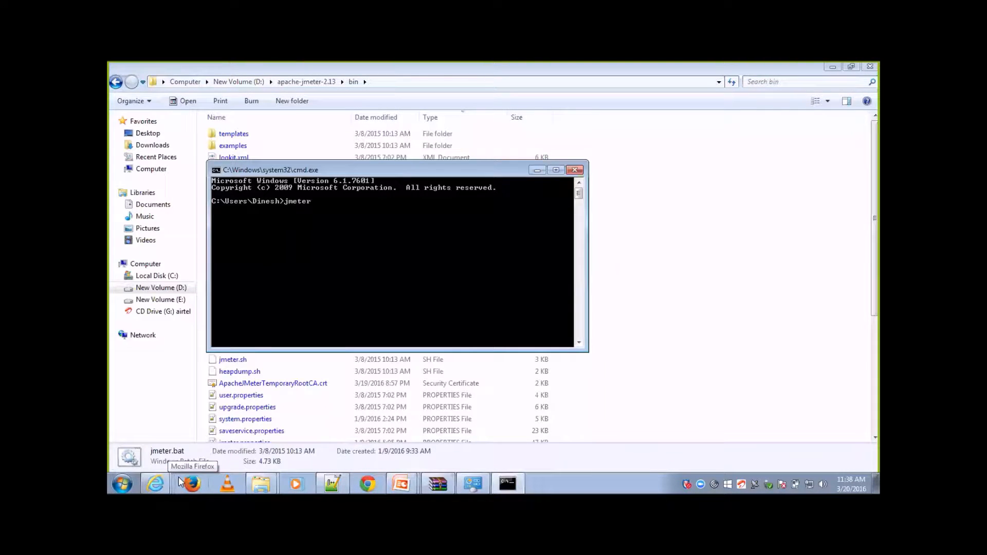
{"action": "key", "text": "Return"}
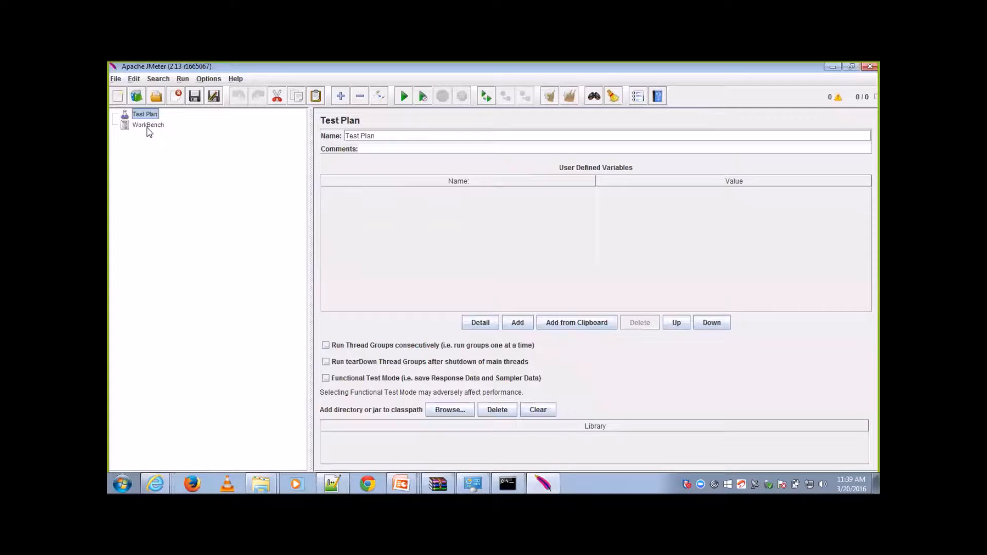
Step: Create a test plan from the Recording template and display the HTTP(S) Test Script Recorder under the expanded WorkBench
{"action": "left_click", "coordinate": [114, 80]}
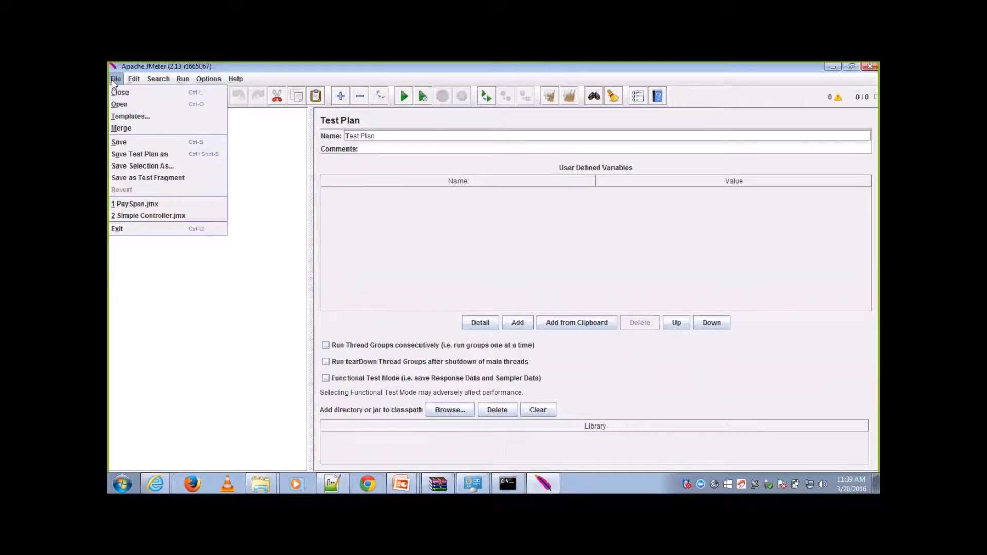
{"action": "left_click", "coordinate": [125, 117]}
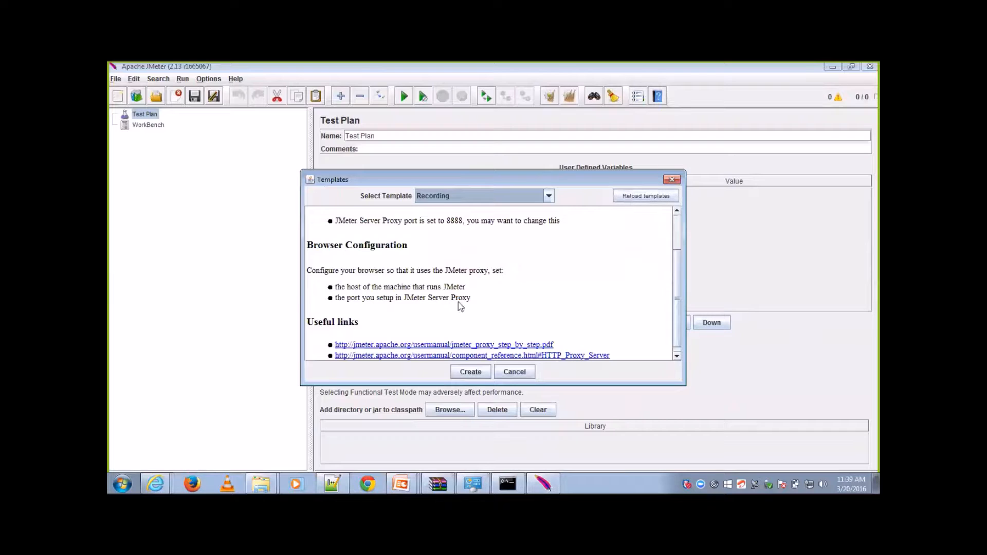
{"action": "left_click", "coordinate": [470, 372]}
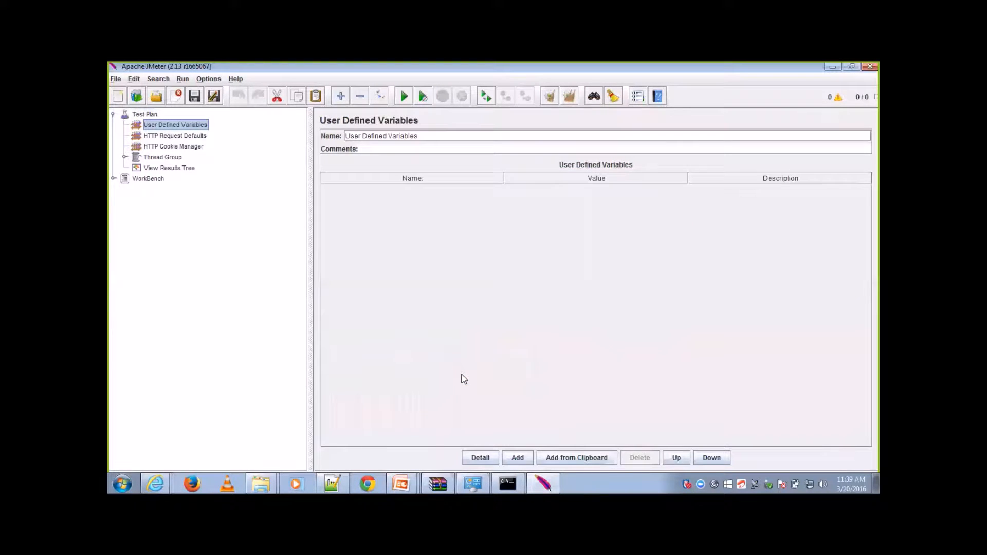
{"action": "left_click", "coordinate": [112, 178]}
{"action": "left_click", "coordinate": [124, 189]}
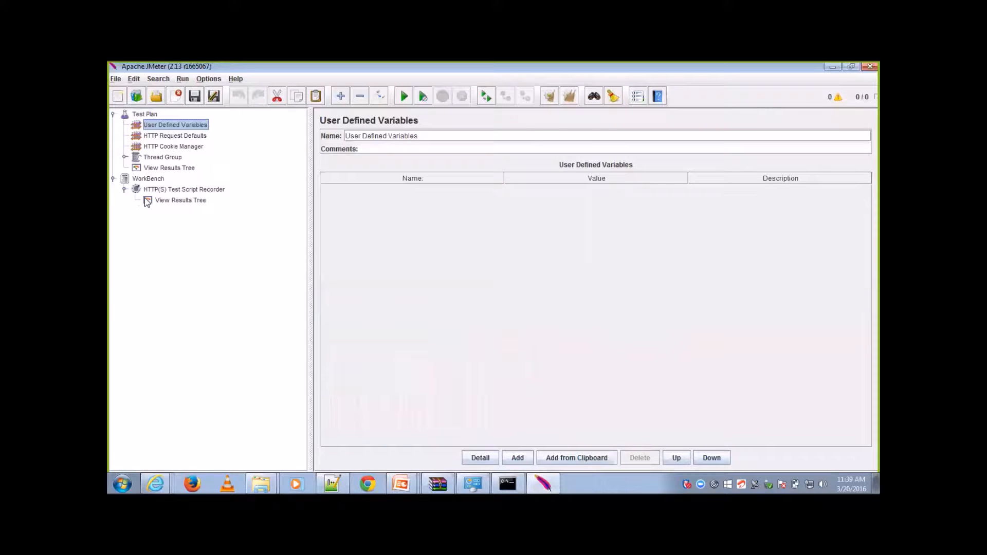
{"action": "left_click", "coordinate": [168, 191]}
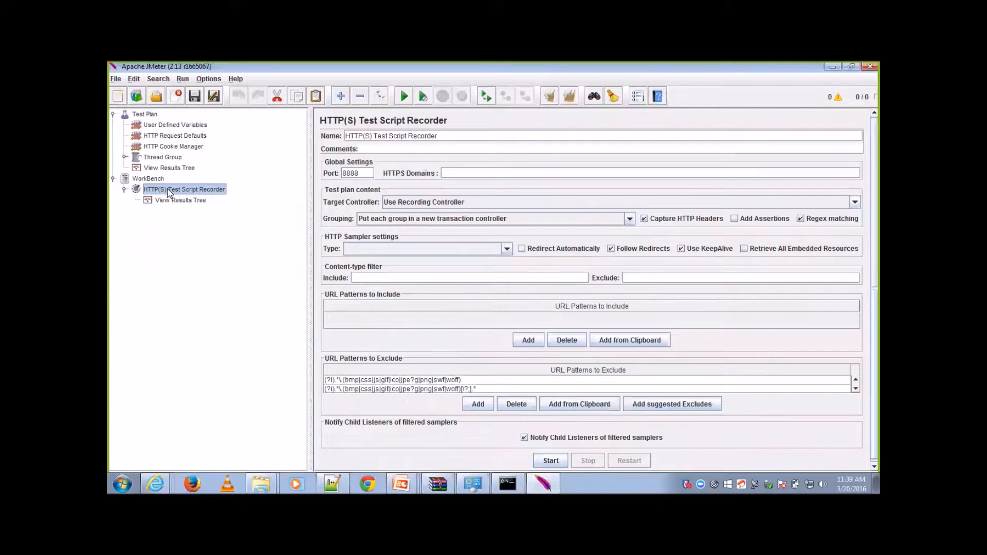
Step: Look through the list of available test plan templates and close the Templates dialog without creating one
{"action": "left_click", "coordinate": [116, 79]}
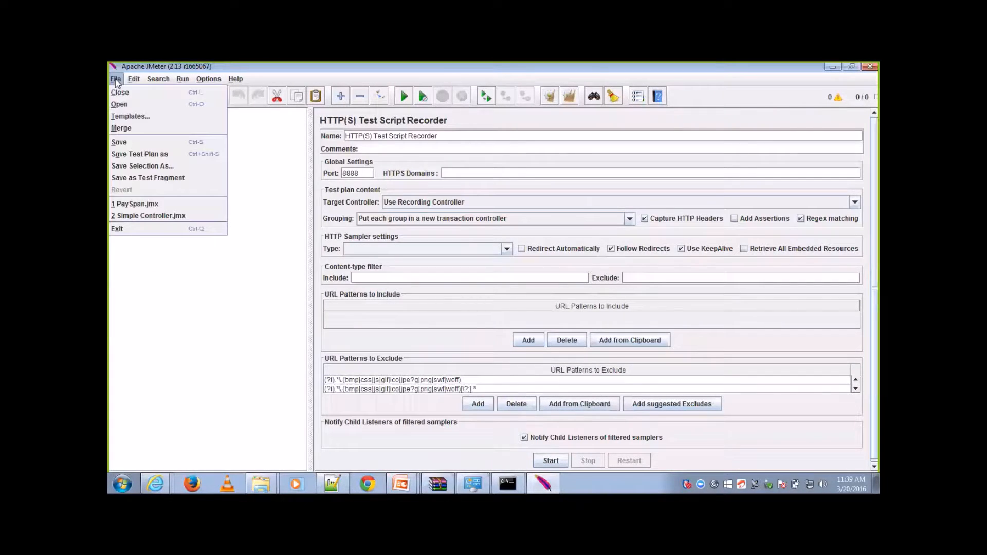
{"action": "left_click", "coordinate": [131, 117]}
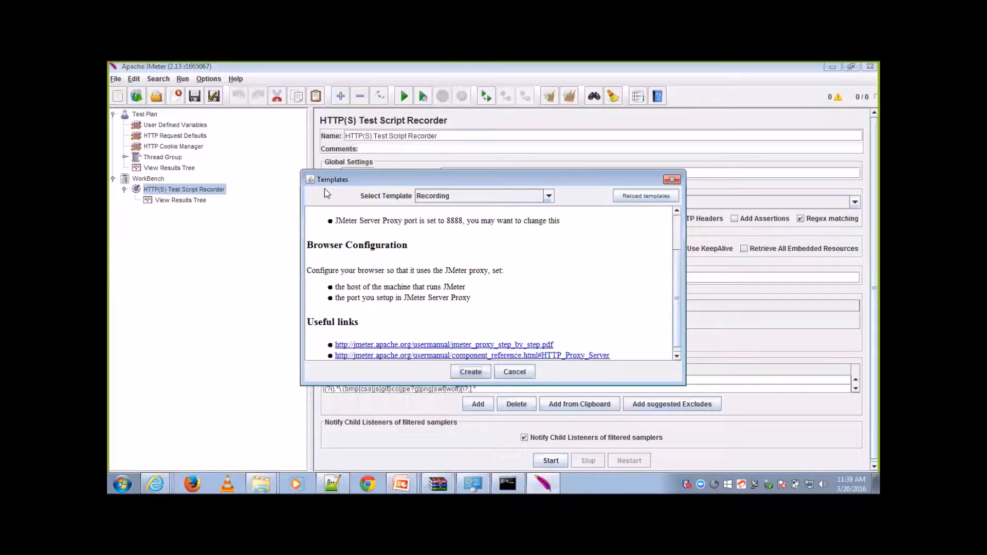
{"action": "left_click", "coordinate": [548, 195]}
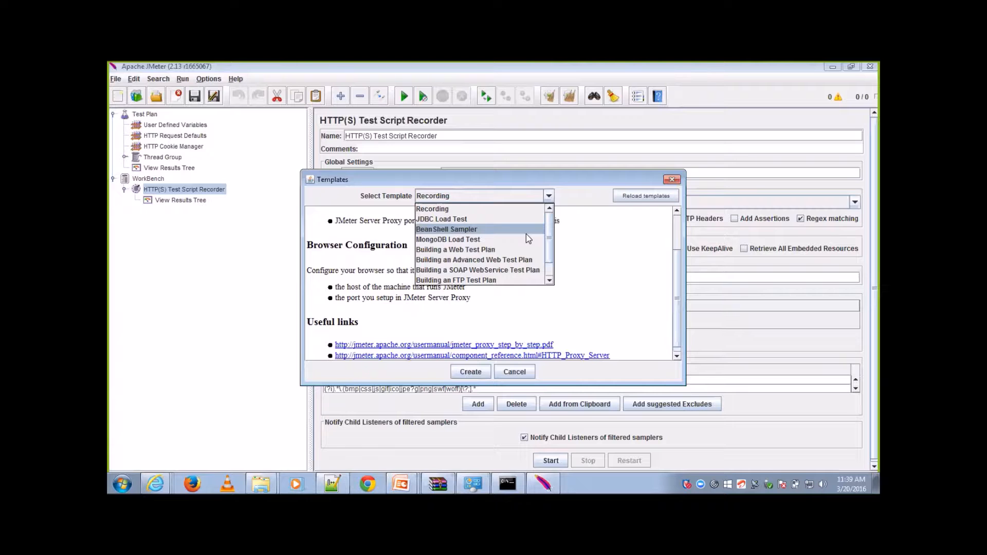
{"action": "mouse_move", "coordinate": [550, 240]}
{"action": "left_mouse_down"}
{"action": "mouse_move", "coordinate": [554, 266]}
{"action": "mouse_move", "coordinate": [556, 230]}
{"action": "left_mouse_up"}
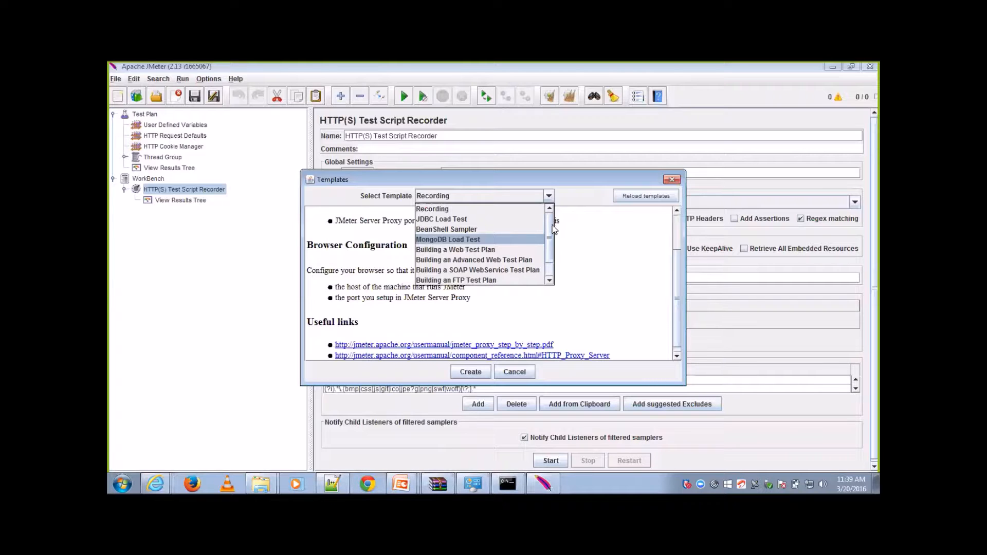
{"action": "left_click_drag", "start_coordinate": [547, 223], "coordinate": [548, 260]}
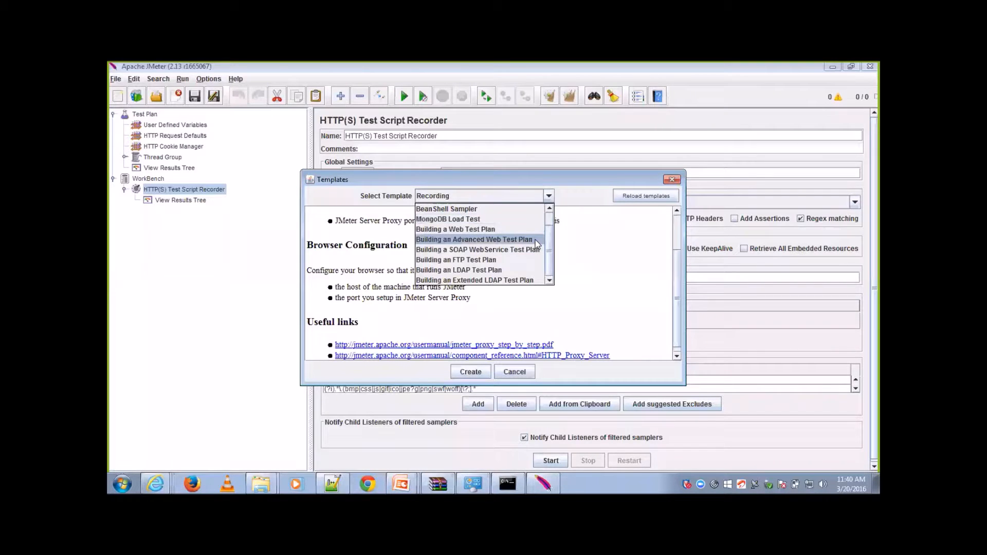
{"action": "left_click", "coordinate": [646, 302]}
{"action": "left_click", "coordinate": [679, 181]}
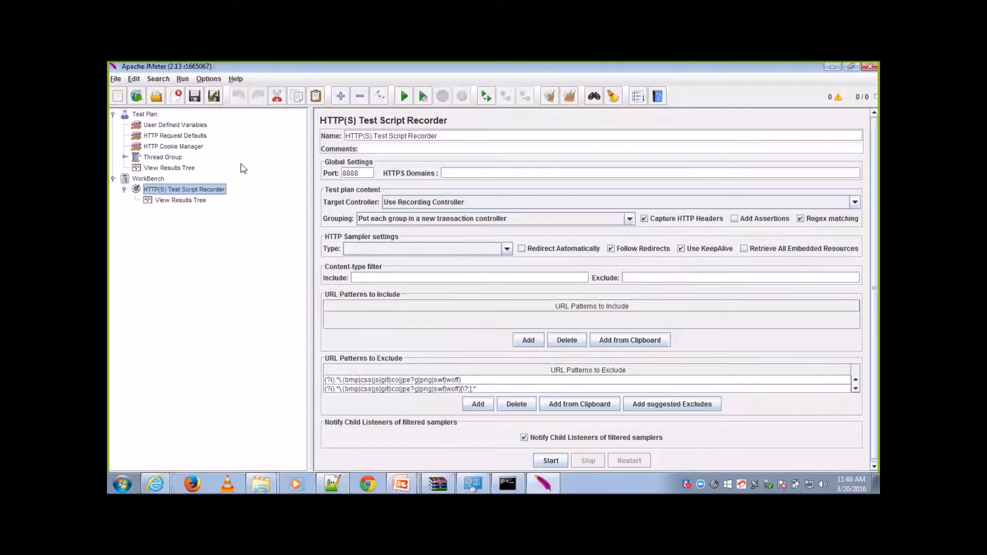
Step: Close the template-based test plan without saving it
{"action": "left_click", "coordinate": [116, 78]}
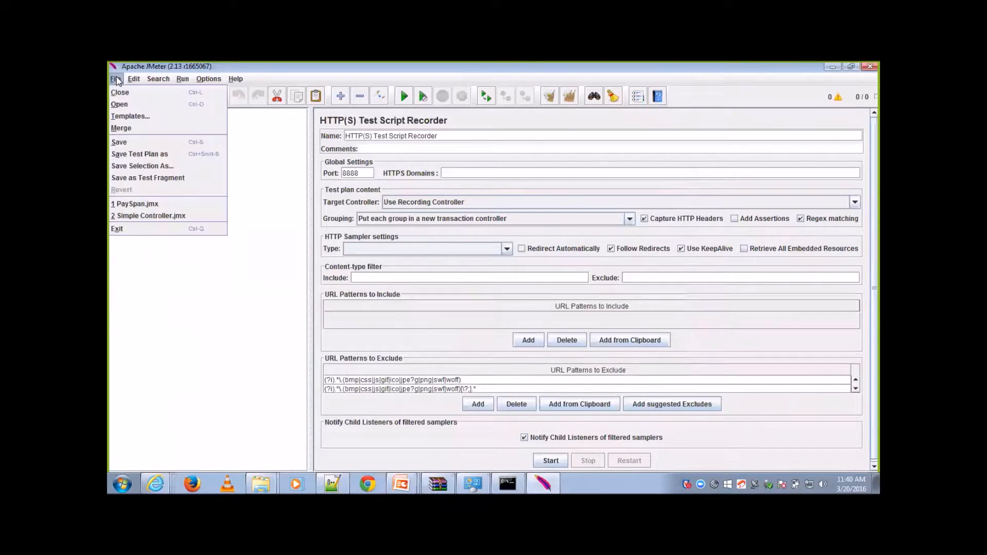
{"action": "left_click", "coordinate": [120, 91]}
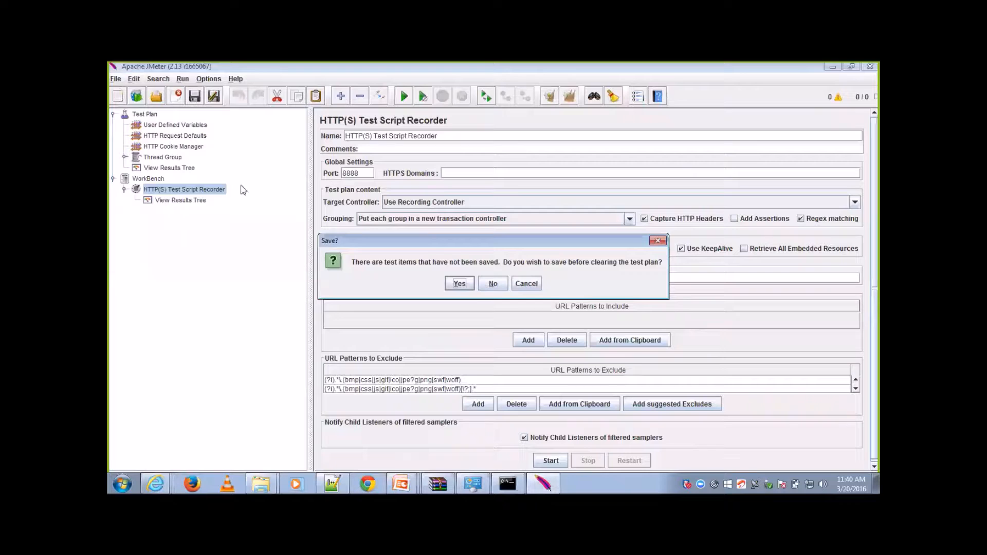
{"action": "left_click", "coordinate": [491, 284]}
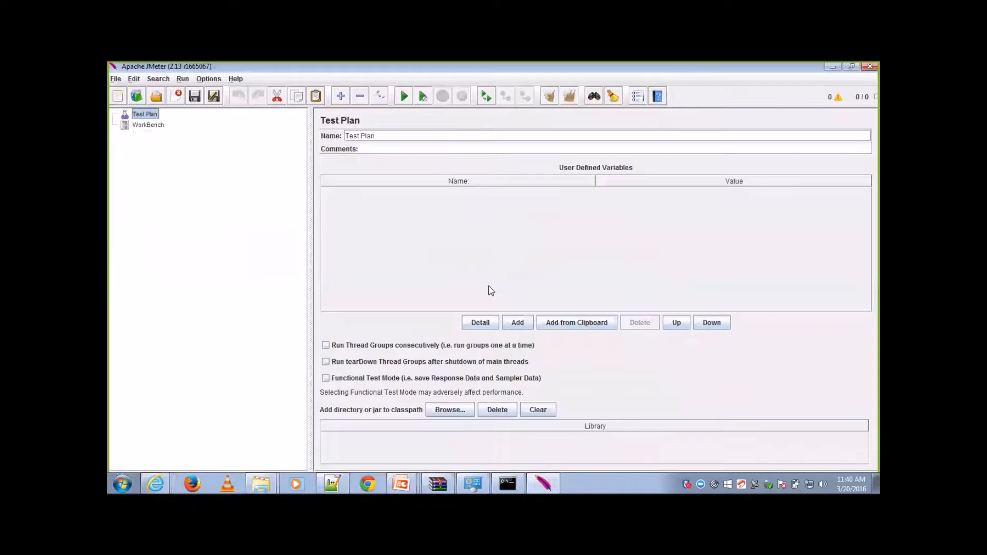
Step: Add a Thread Group to the Test Plan
{"action": "right_click", "coordinate": [150, 114]}
{"action": "mouse_move", "coordinate": [222, 119]}
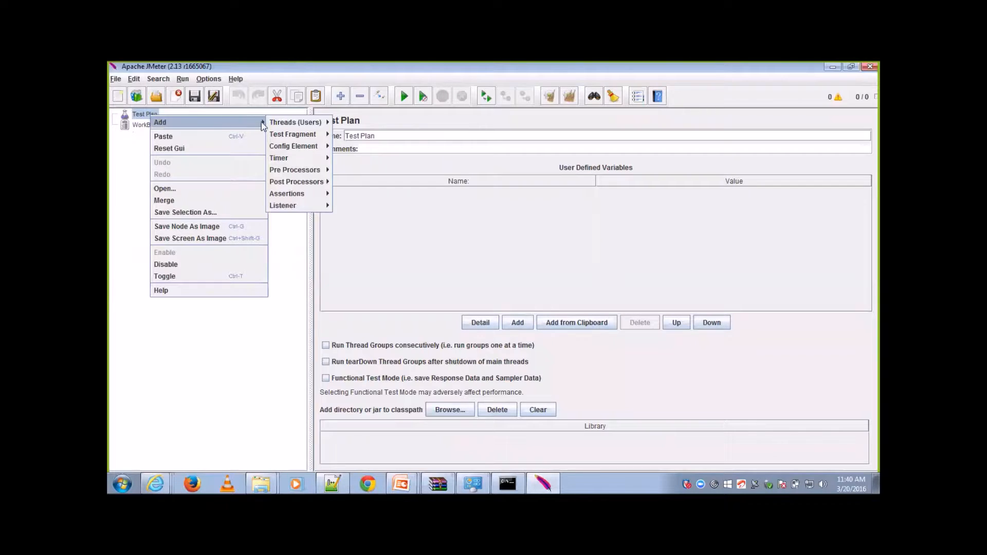
{"action": "mouse_move", "coordinate": [275, 125]}
{"action": "left_click", "coordinate": [337, 125]}
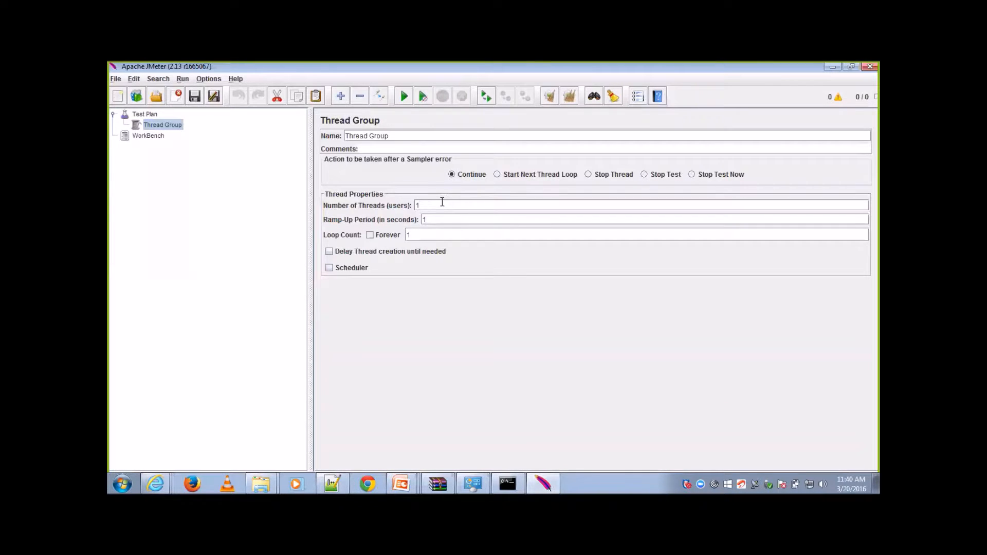
Step: Try higher values for the thread group's number of threads and ramp-up period, and restore both to 1
{"action": "type", "text": "0"}
{"action": "left_click", "coordinate": [442, 217]}
{"action": "type", "text": "0"}
{"action": "key", "text": "BackSpace"}
{"action": "left_click", "coordinate": [437, 206]}
{"action": "key", "text": "BackSpace"}
Step: Add a While Controller to the Thread Group from the logic controllers and delete it again
{"action": "right_click", "coordinate": [157, 127]}
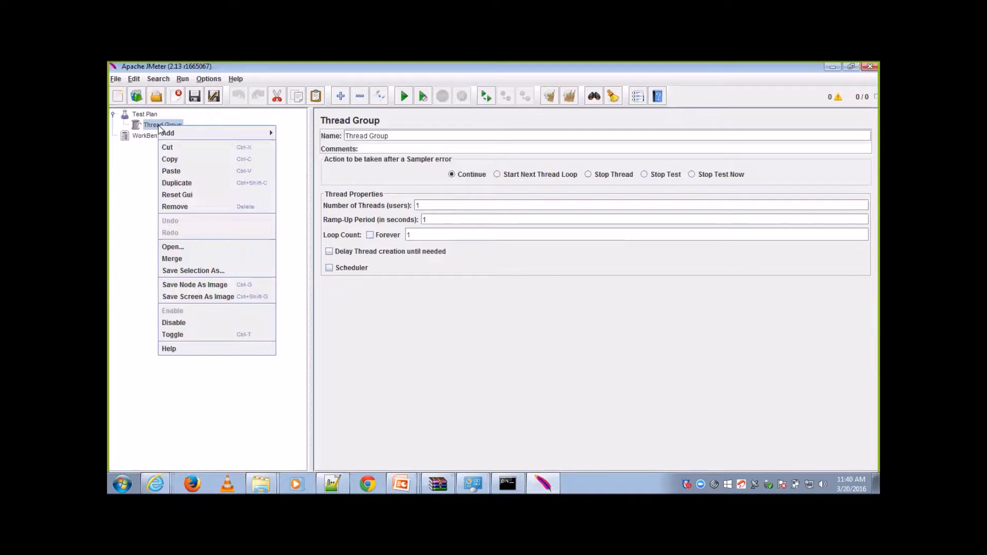
{"action": "mouse_move", "coordinate": [200, 135]}
{"action": "mouse_move", "coordinate": [311, 135]}
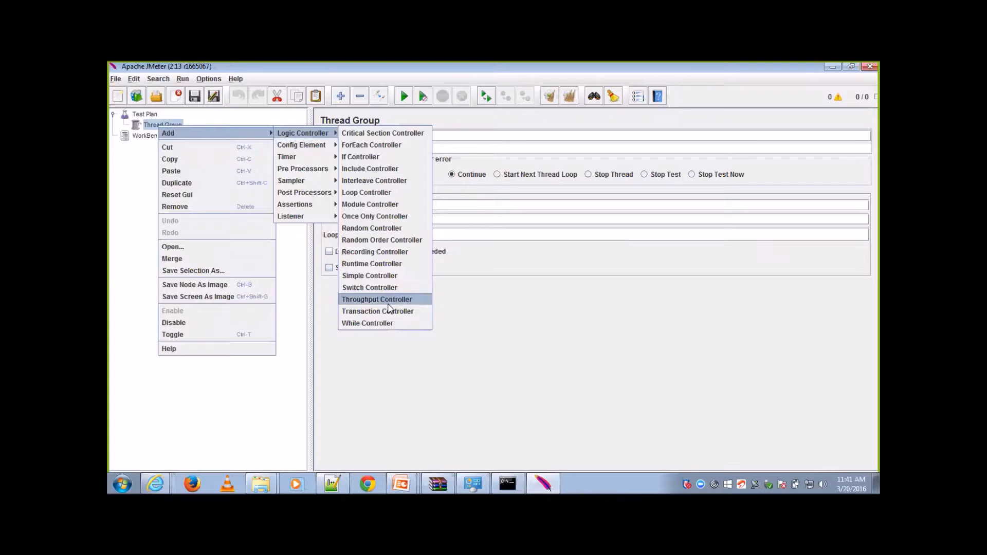
{"action": "left_click", "coordinate": [389, 323]}
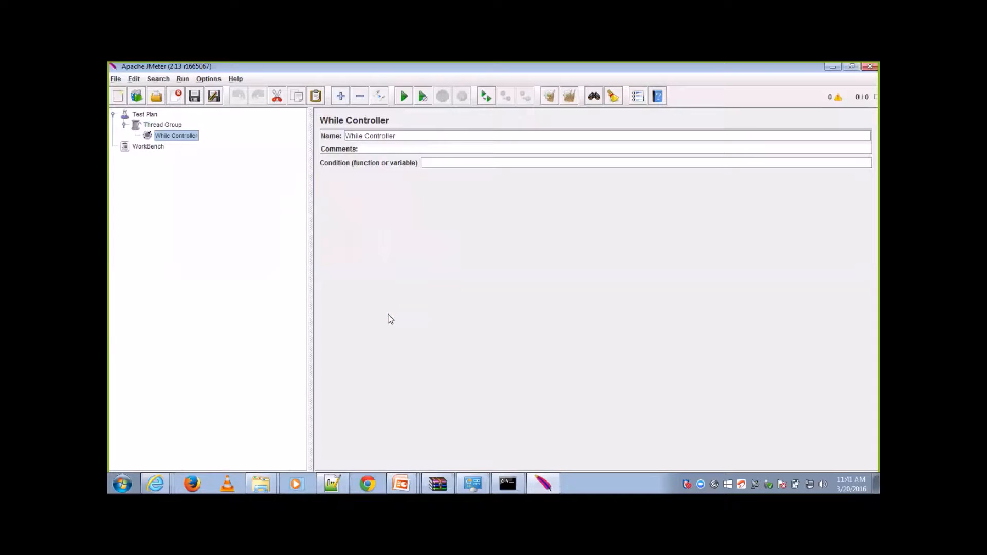
{"action": "key", "text": "Delete"}
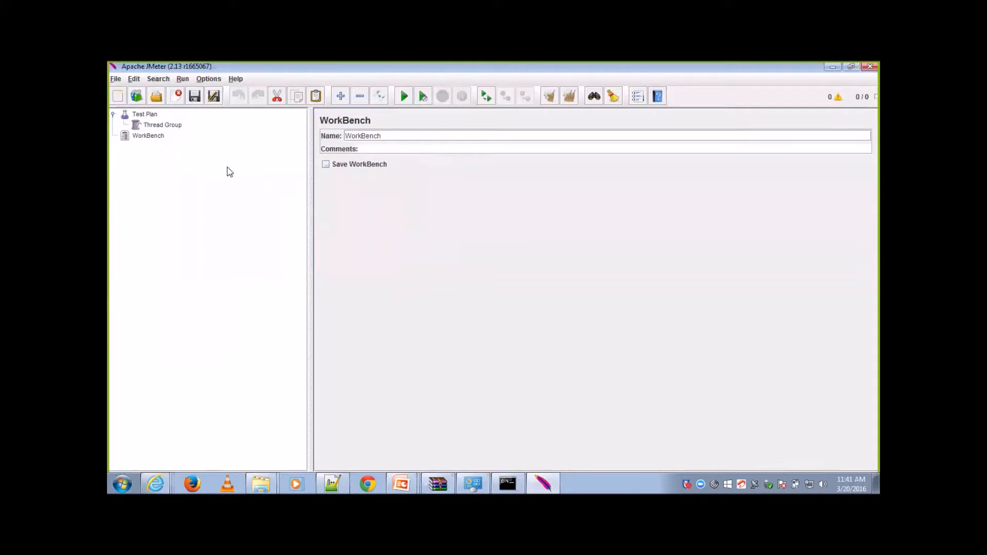
Step: Add an HTTP(S) Test Script Recorder to the WorkBench as a non-test element
{"action": "right_click", "coordinate": [156, 136]}
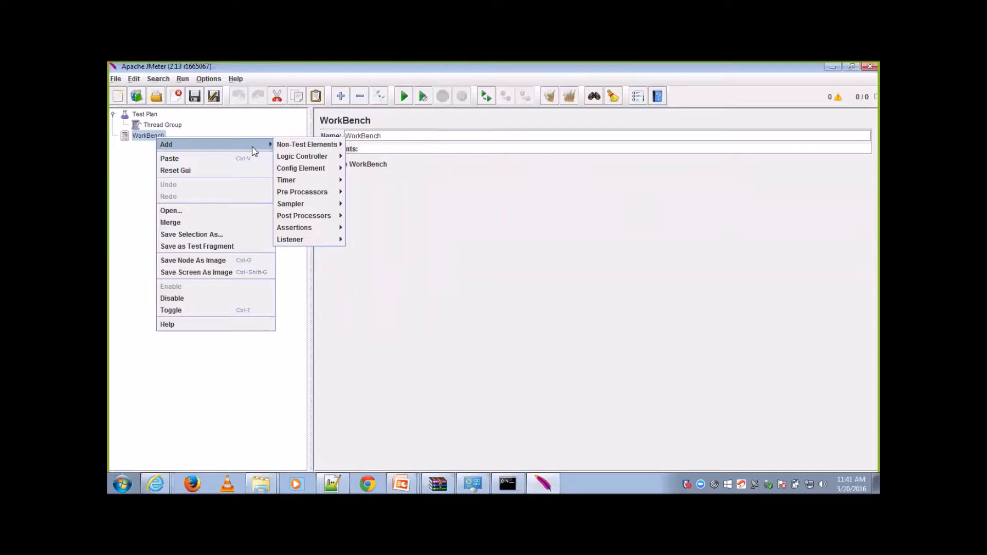
{"action": "mouse_move", "coordinate": [281, 149]}
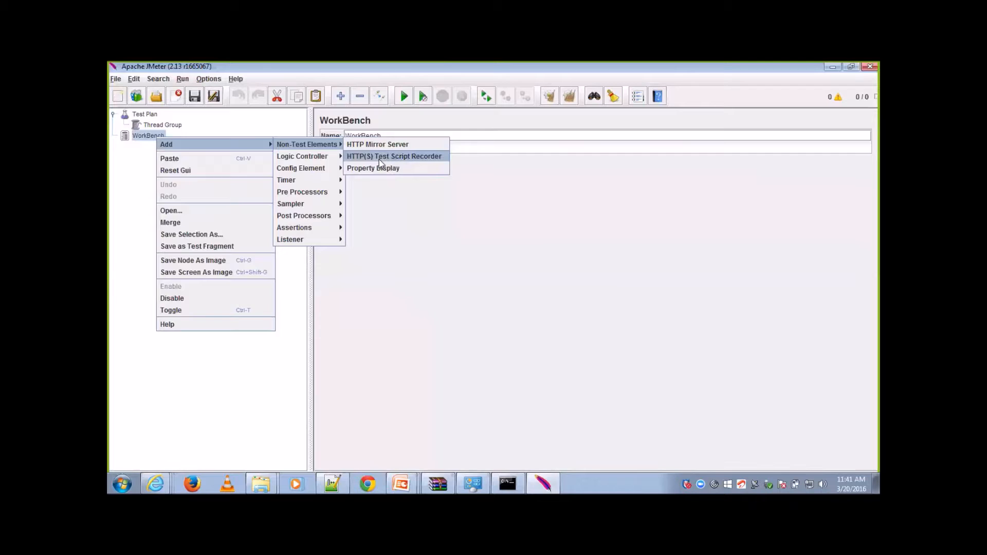
{"action": "left_click", "coordinate": [381, 156]}
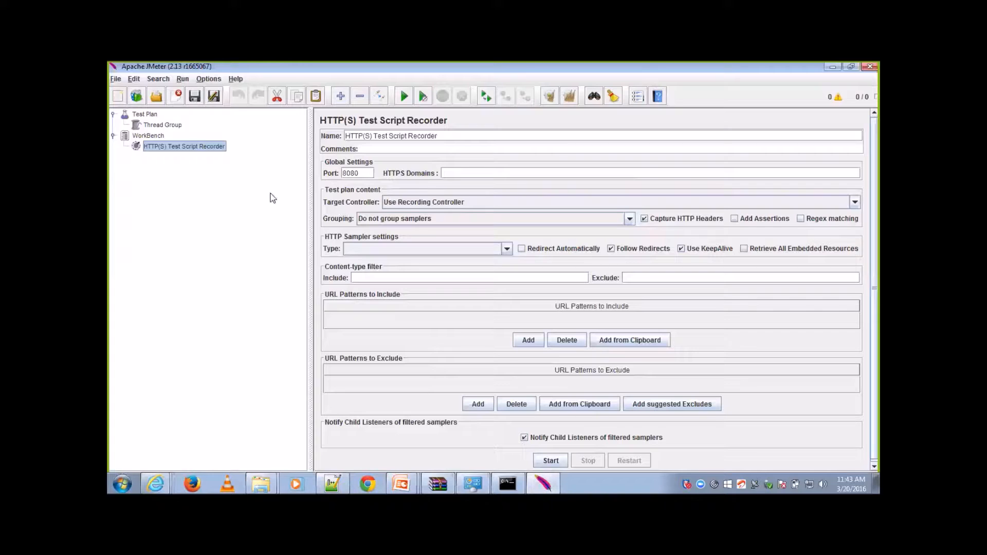
Step: Add a Recording Controller beneath the HTTP(S) Test Script Recorder
{"action": "right_click", "coordinate": [196, 148]}
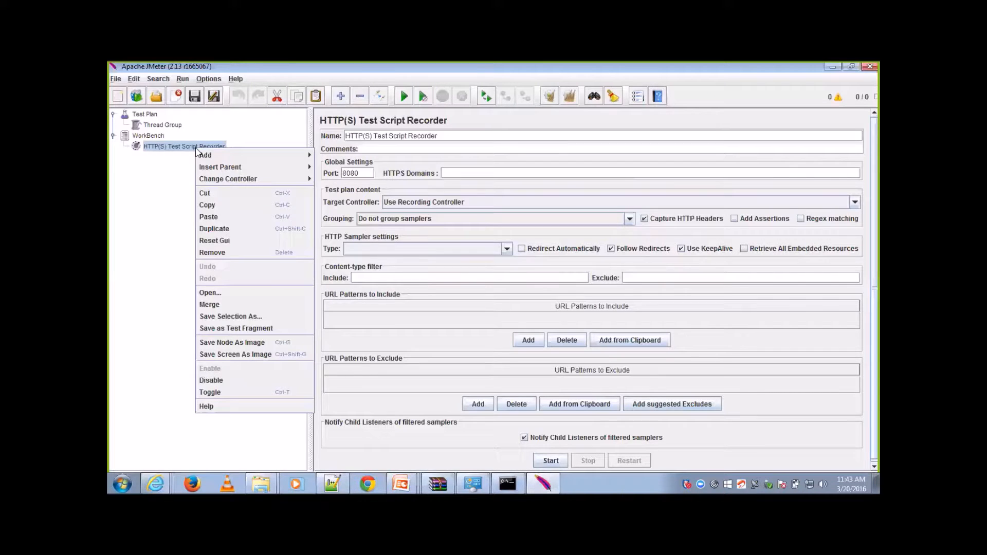
{"action": "mouse_move", "coordinate": [289, 153]}
{"action": "mouse_move", "coordinate": [341, 156]}
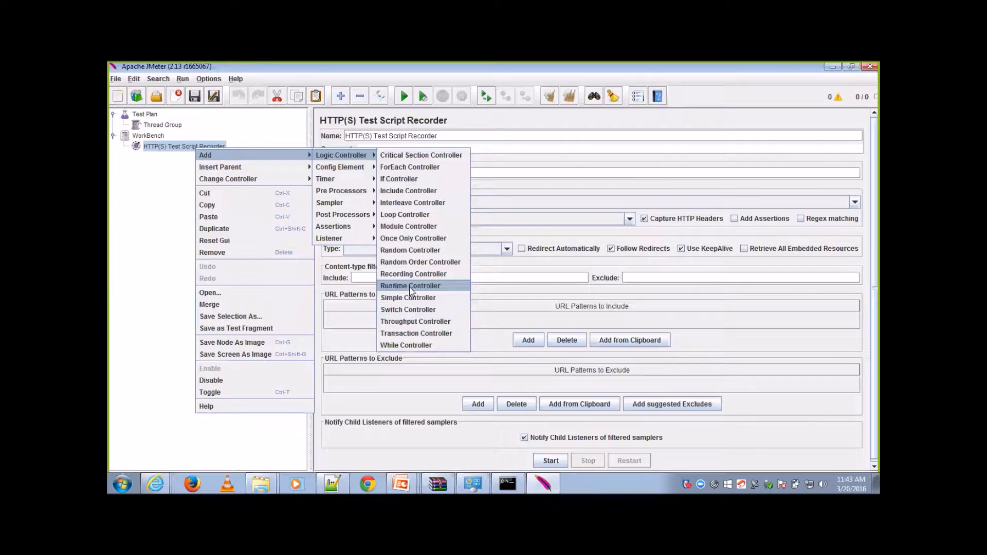
{"action": "left_click", "coordinate": [419, 276]}
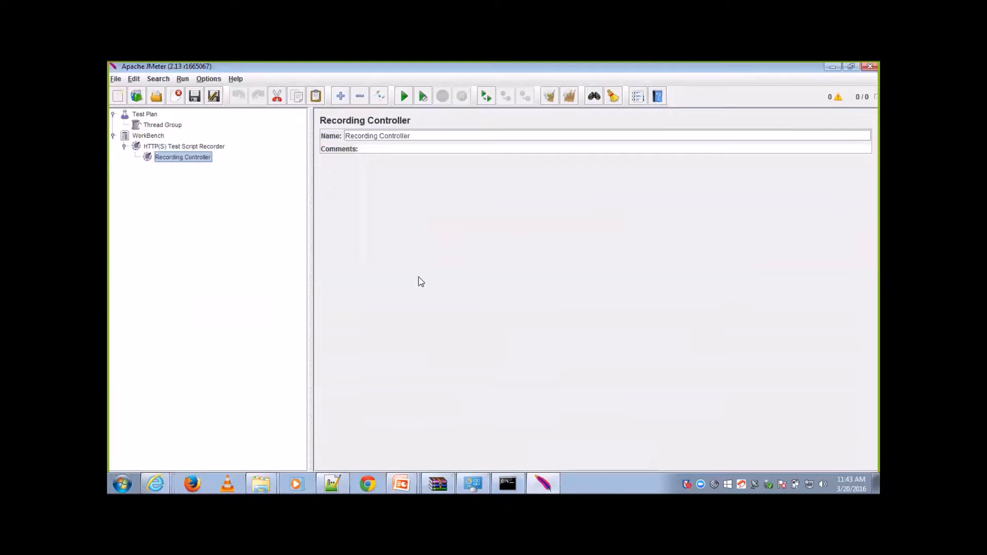
Step: Set the script recorder's target controller to WorkBench > HTTP(S) Test Script Recorder > Recording Controller and review the WorkBench and recorder settings
{"action": "left_click", "coordinate": [211, 148]}
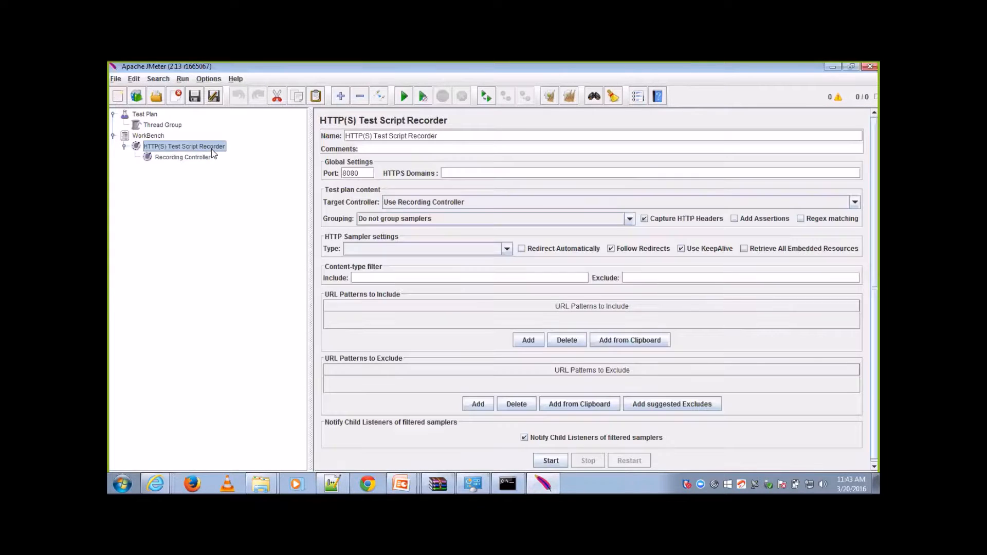
{"action": "left_click", "coordinate": [632, 205]}
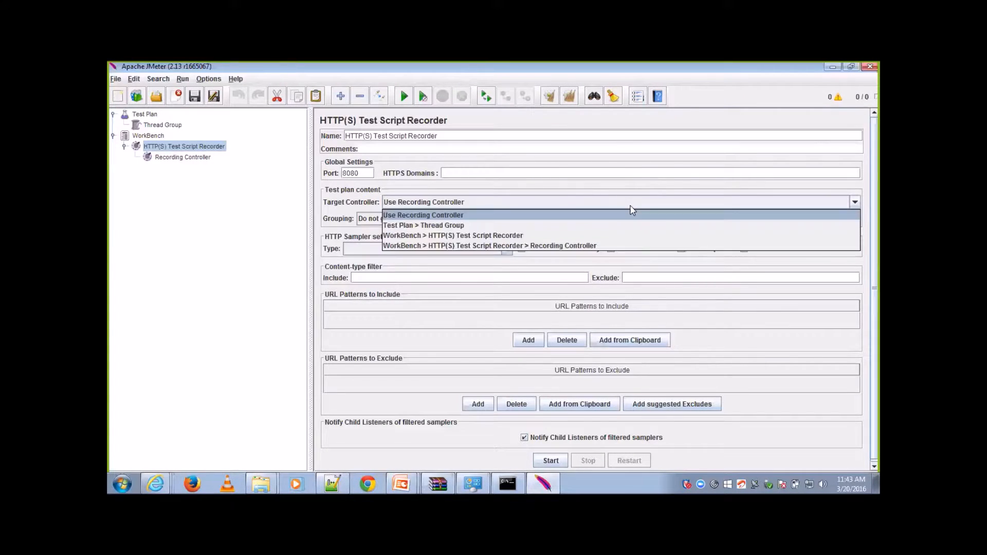
{"action": "left_click", "coordinate": [603, 244]}
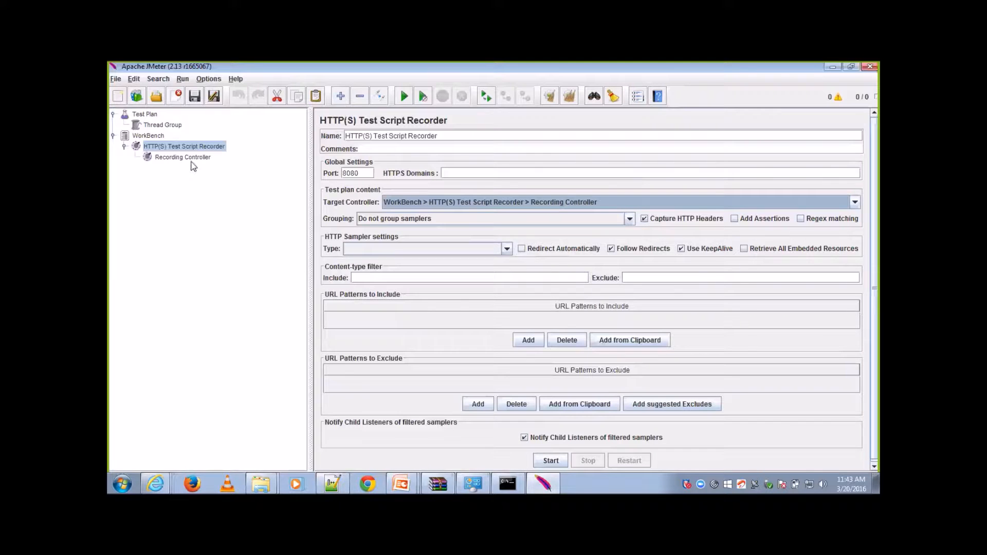
{"action": "left_click", "coordinate": [161, 138]}
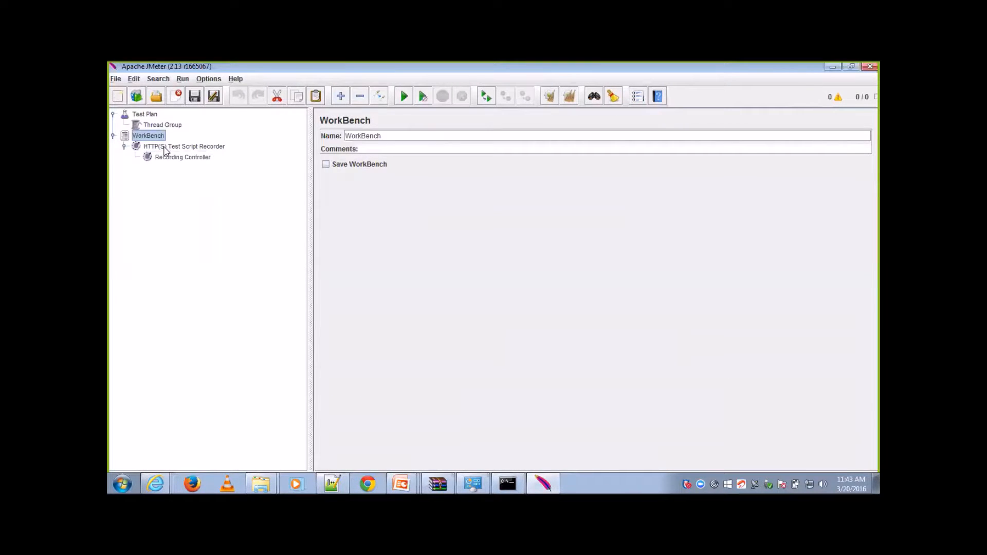
{"action": "left_click", "coordinate": [164, 148]}
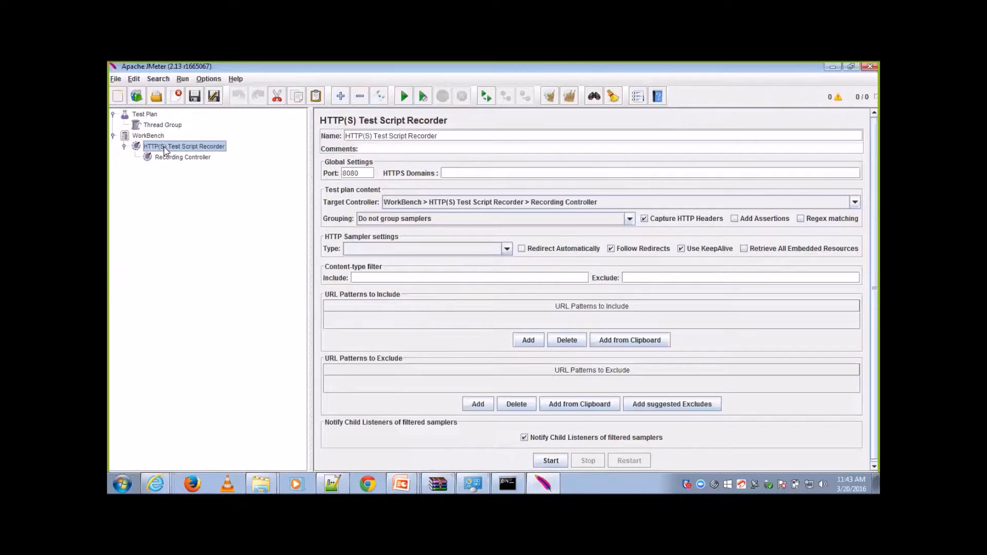
Step: Examine the WorkBench tree, the Recording Controller and the script recorder's target controller and grouping options
{"action": "left_click", "coordinate": [113, 136]}
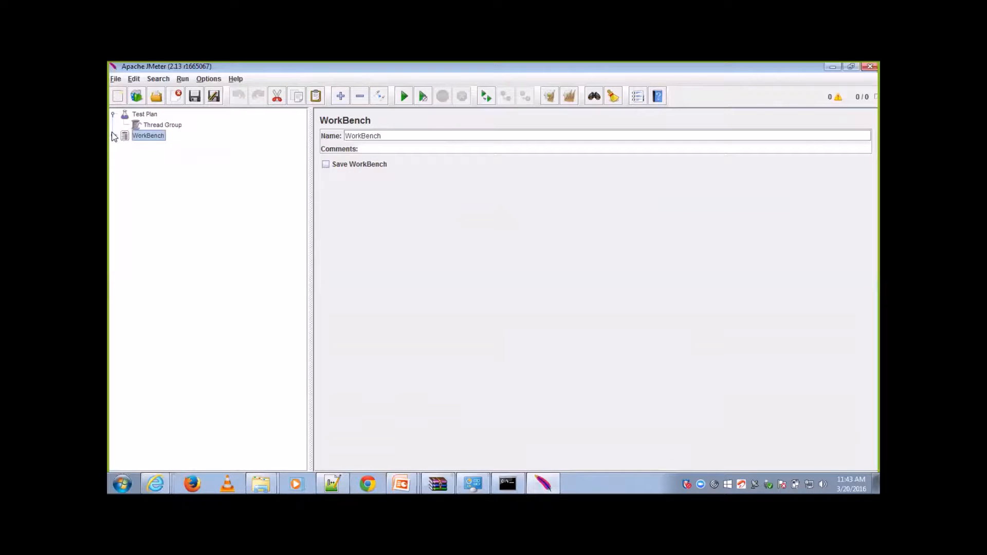
{"action": "left_click", "coordinate": [114, 135]}
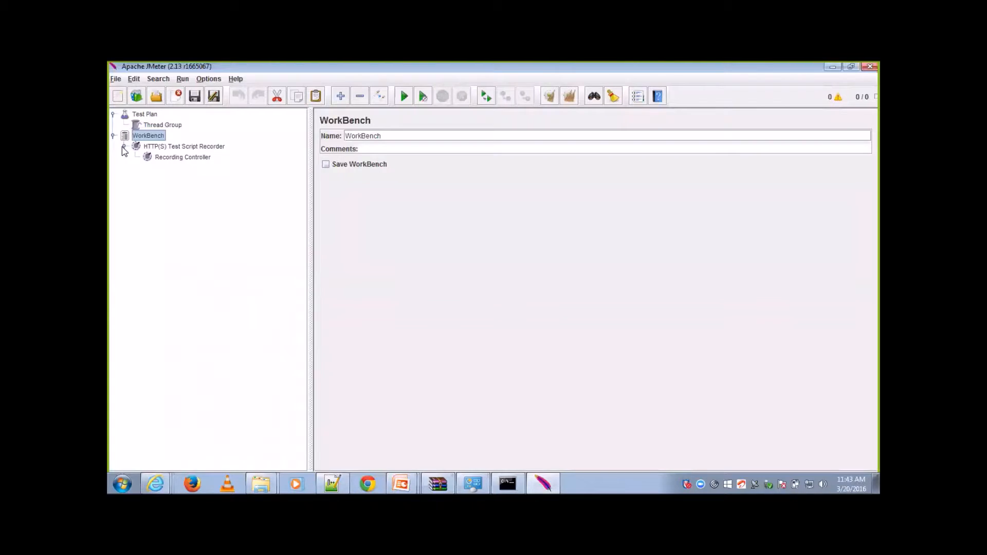
{"action": "left_click", "coordinate": [162, 163]}
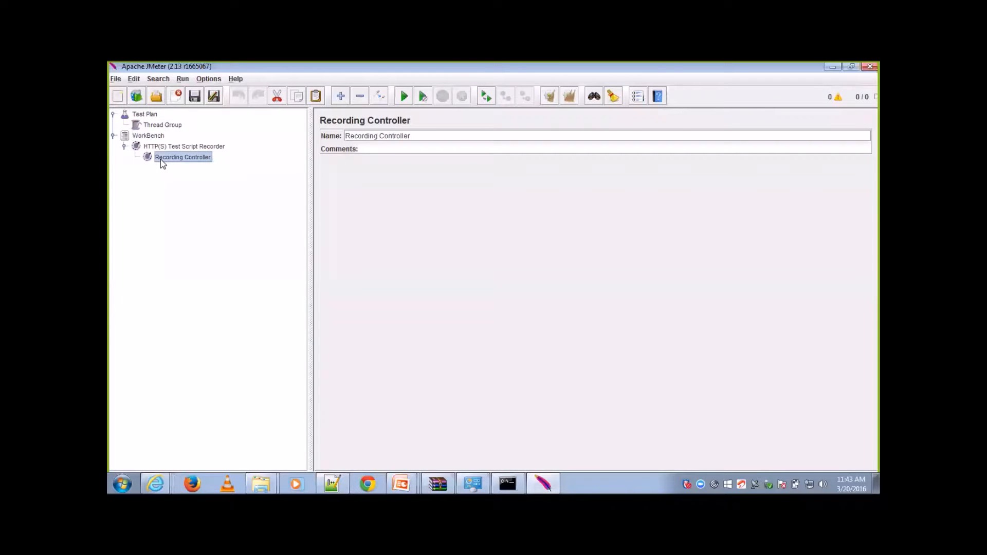
{"action": "left_click", "coordinate": [174, 147]}
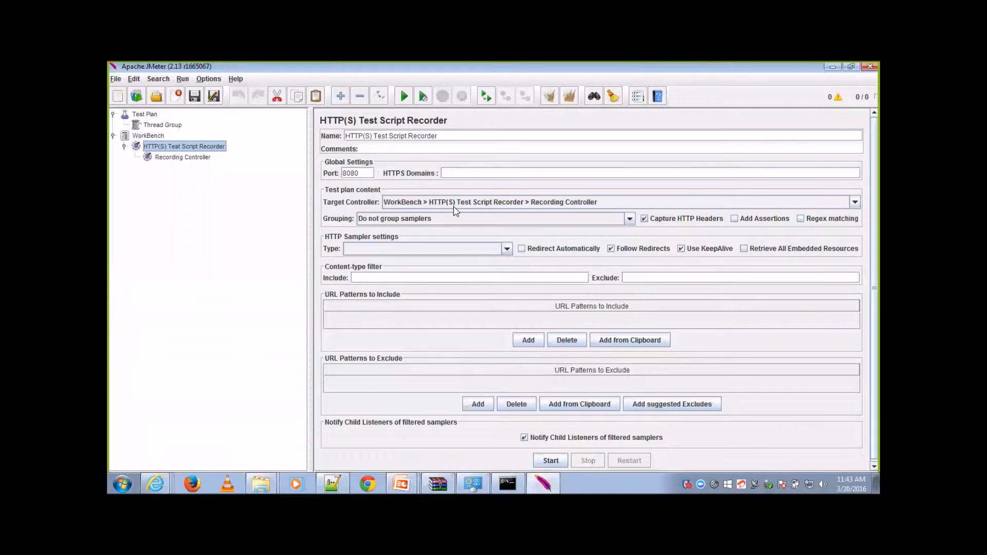
{"action": "left_click", "coordinate": [629, 219]}
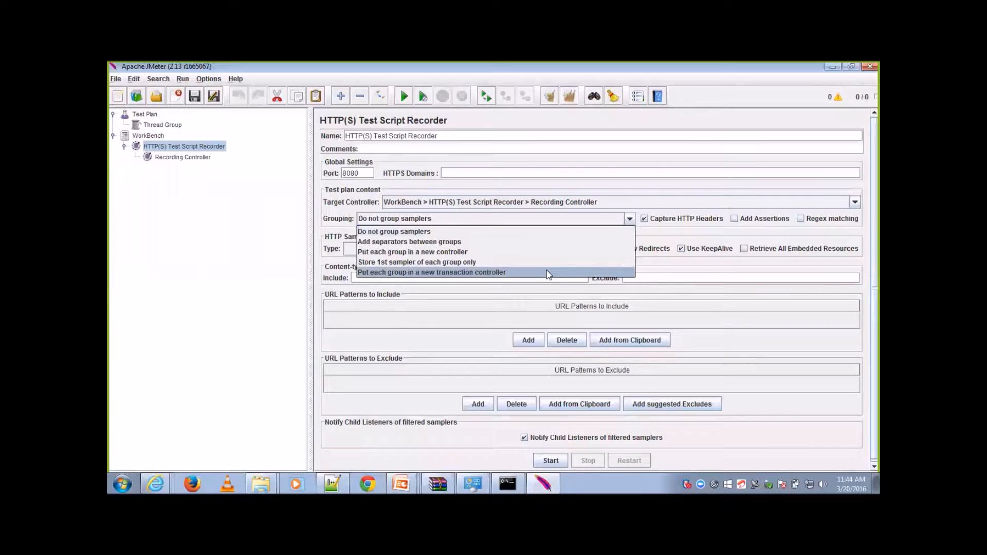
{"action": "left_click", "coordinate": [506, 301]}
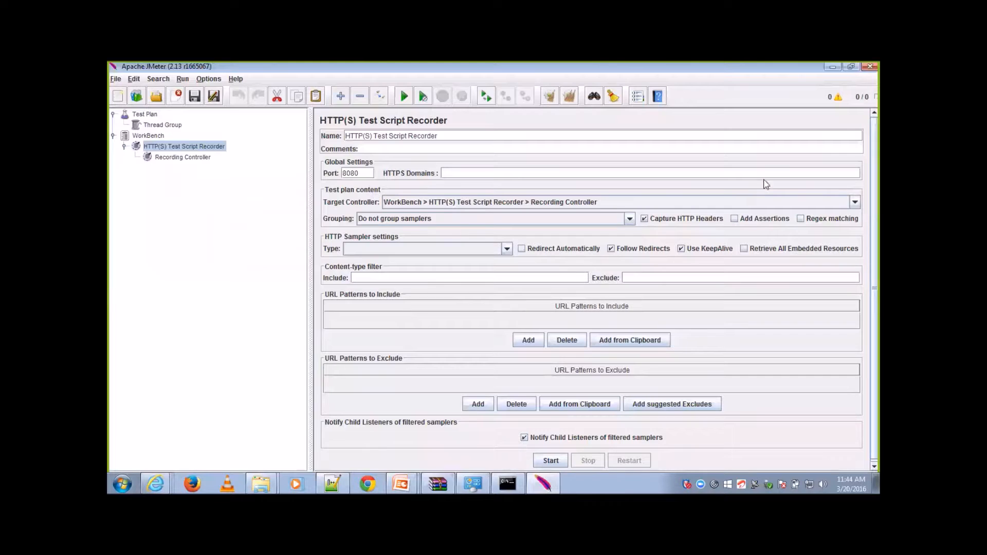
{"action": "left_click", "coordinate": [764, 135]}
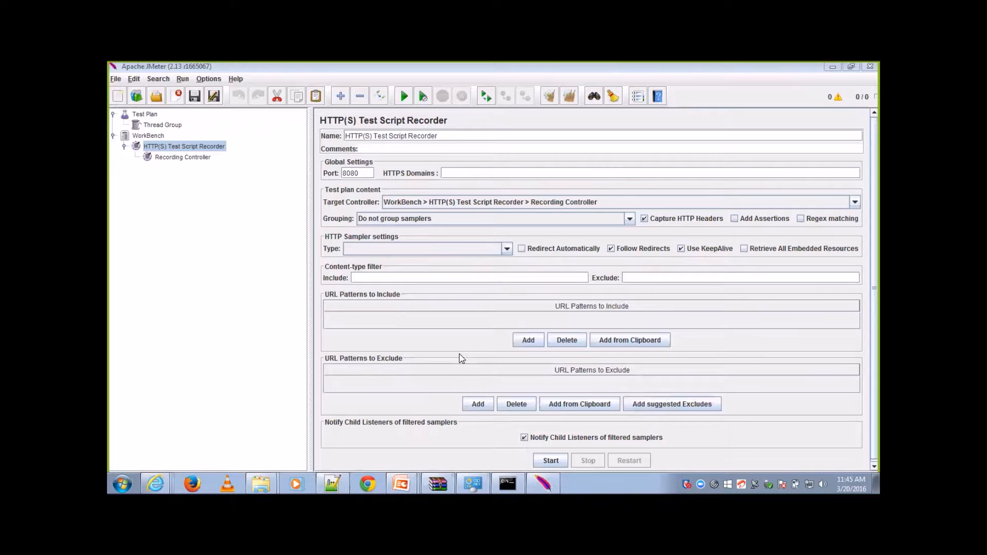
Step: Add the suggested URL exclude patterns to the script recorder, start recording and dismiss the root CA certificate notice
{"action": "left_click", "coordinate": [674, 404]}
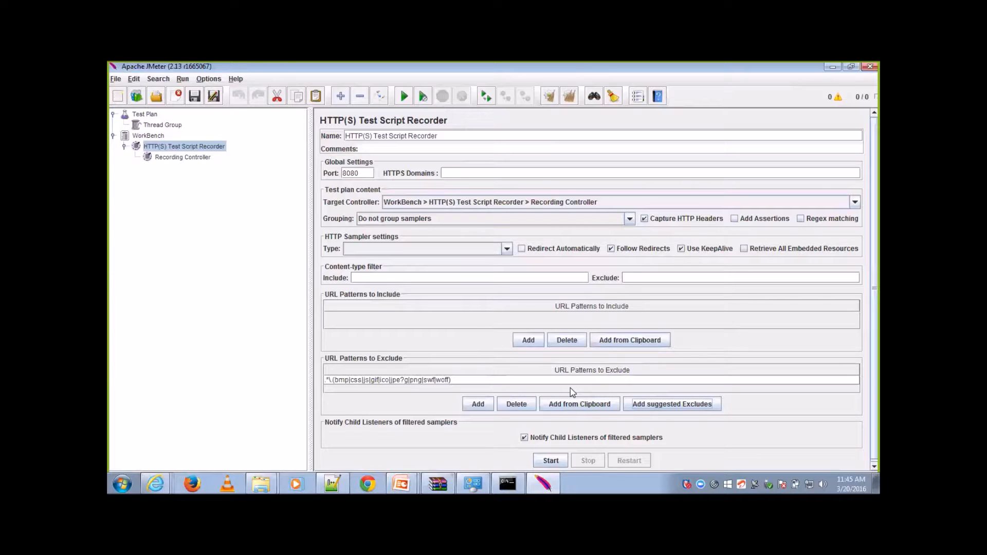
{"action": "left_click", "coordinate": [551, 461]}
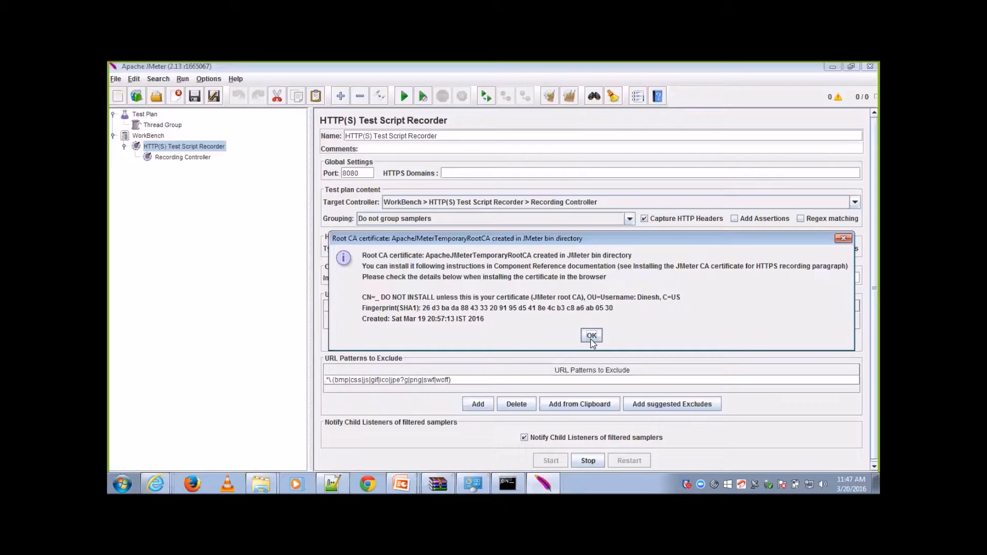
{"action": "left_click", "coordinate": [591, 336]}
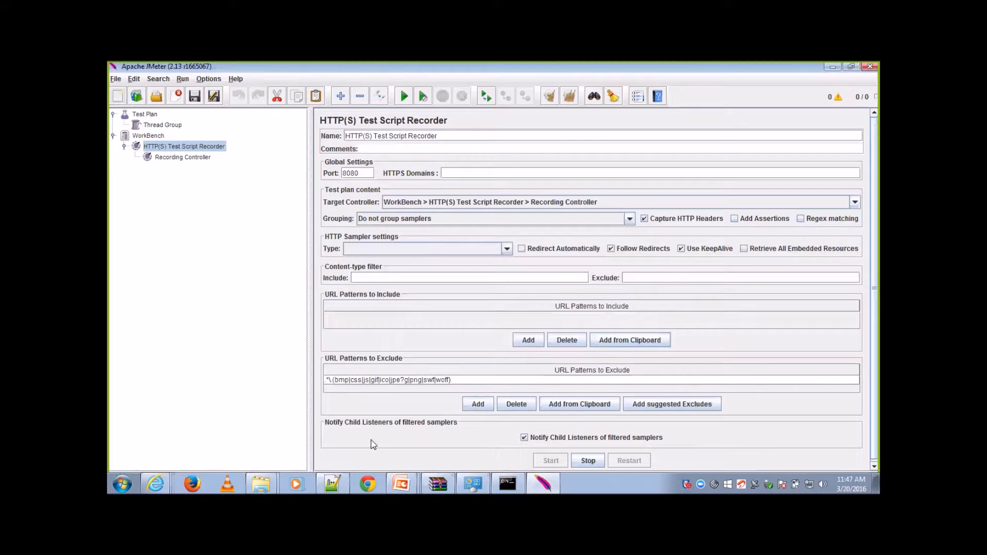
Step: Switch to the apache-jmeter-2.13 bin folder in Windows Explorer and locate the ApacheJMeterTemporaryRootCA.crt certificate file
{"action": "left_click", "coordinate": [262, 483]}
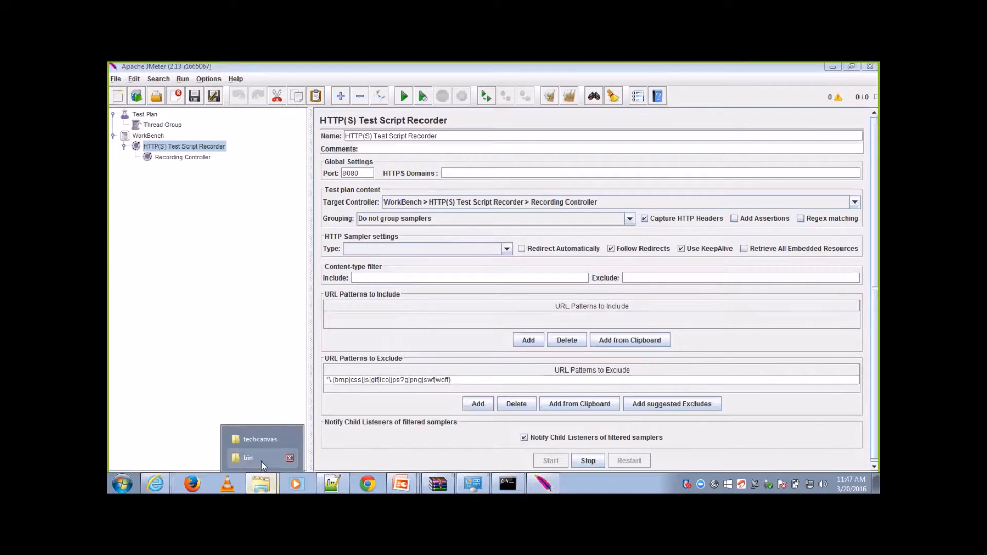
{"action": "left_click", "coordinate": [261, 461]}
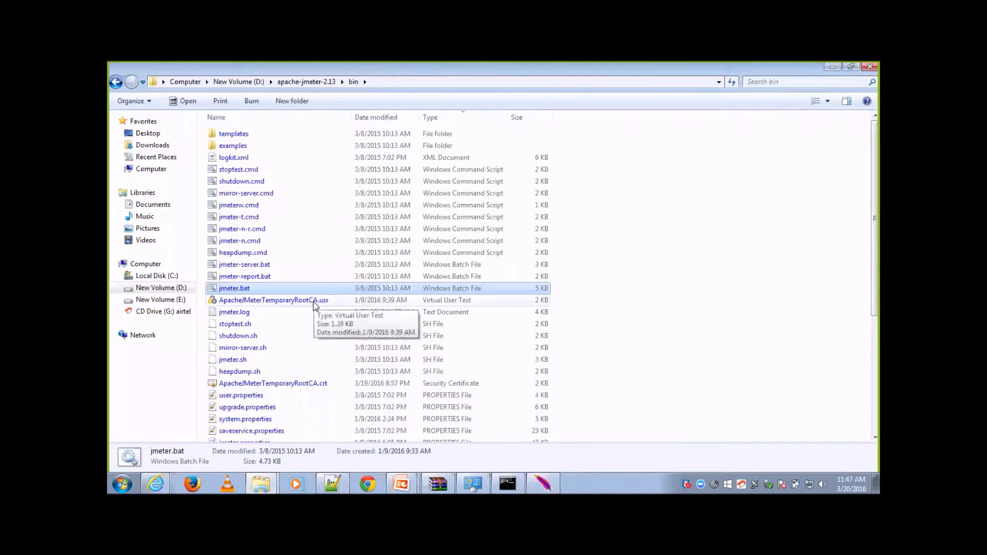
{"action": "left_click", "coordinate": [313, 300]}
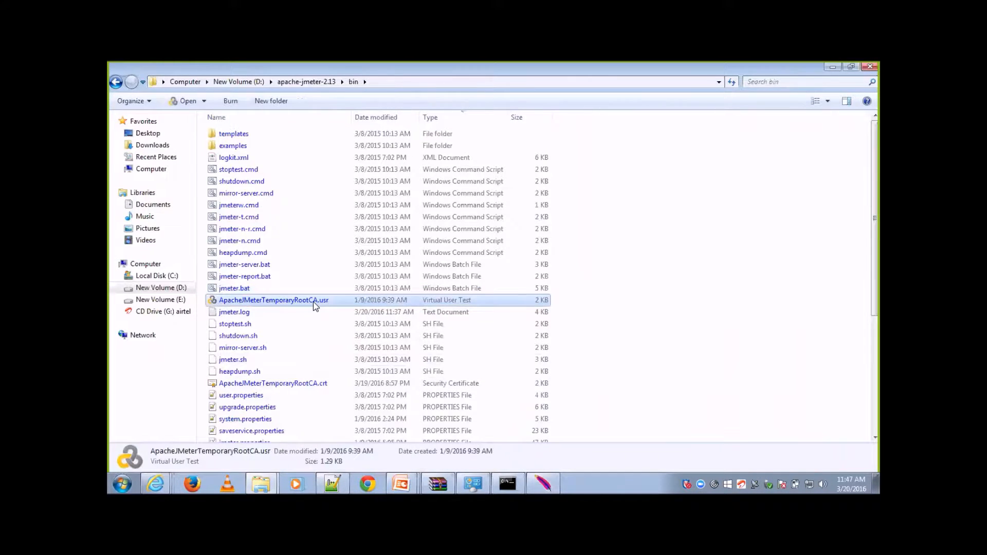
{"action": "left_click", "coordinate": [308, 385]}
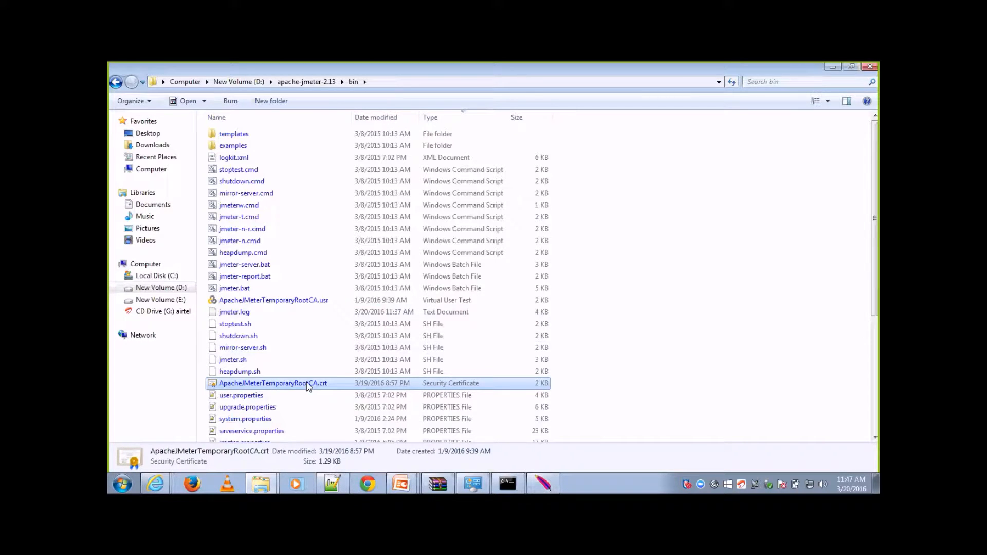
Step: Switch to Firefox and accept its manual proxy configuration with localhost, port 8080, for all protocols
{"action": "left_click", "coordinate": [196, 481]}
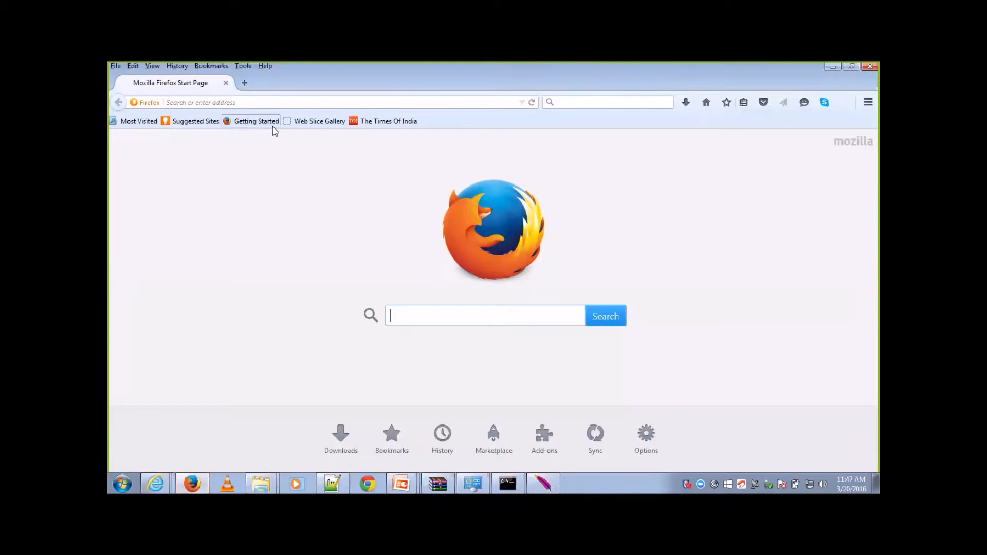
{"action": "left_click", "coordinate": [242, 67]}
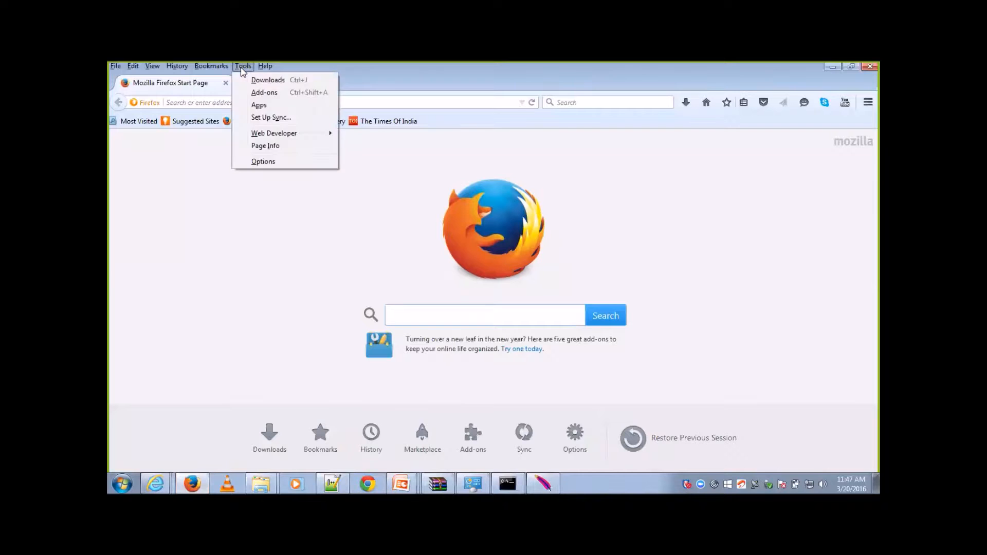
{"action": "left_click", "coordinate": [261, 163]}
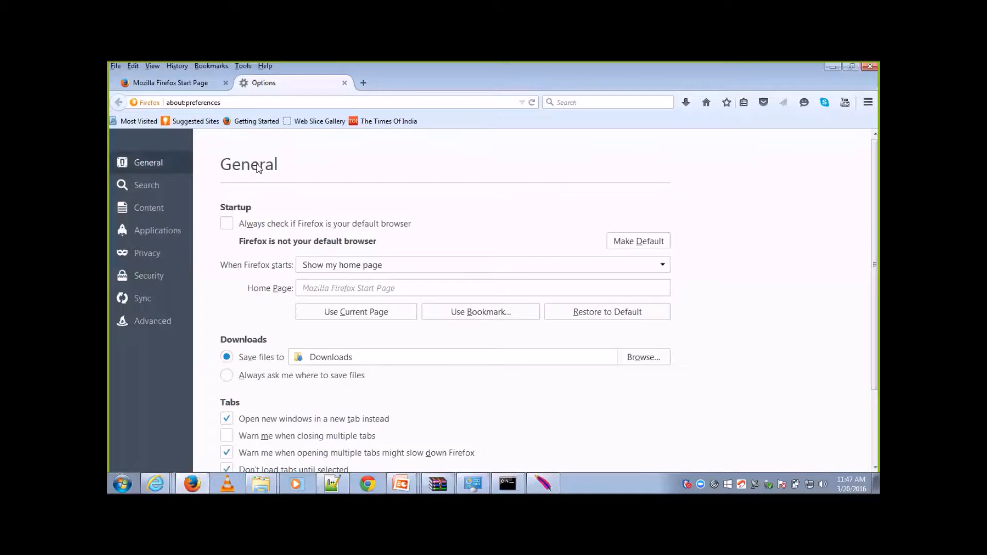
{"action": "left_click", "coordinate": [171, 322]}
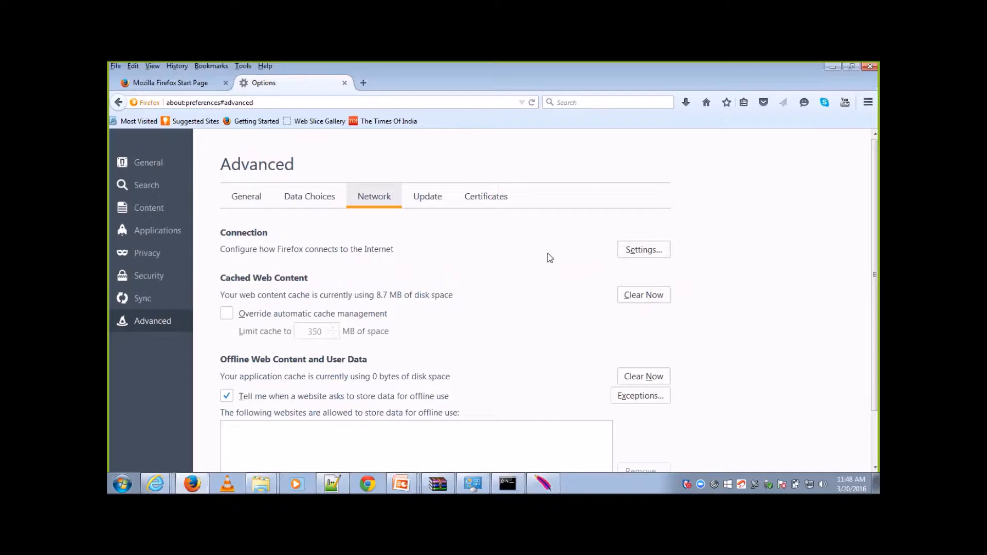
{"action": "left_click", "coordinate": [631, 252]}
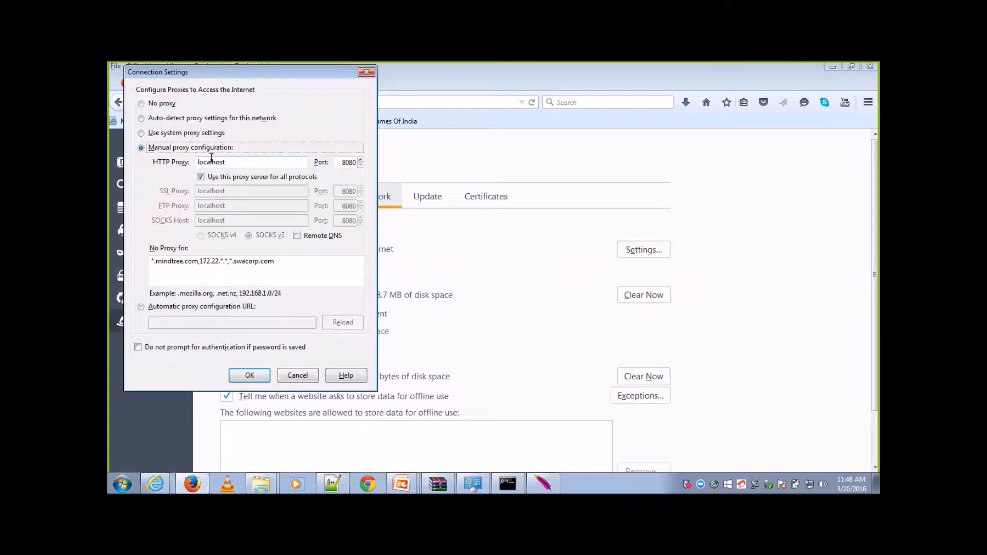
{"action": "left_click", "coordinate": [254, 375]}
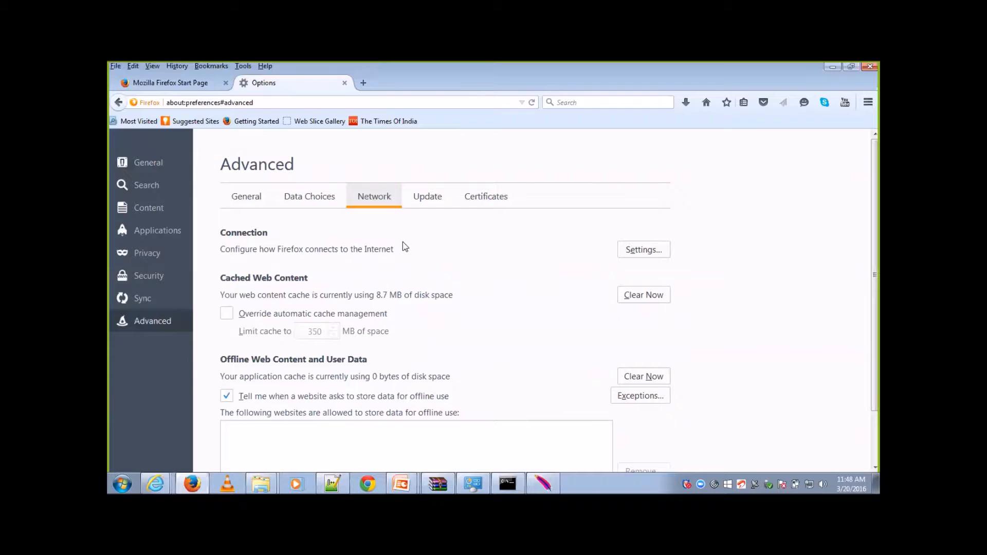
Step: Import ApacheJMeterTemporaryRootCA.crt from the JMeter bin folder into Firefox's certificate authorities without selecting any trust purposes
{"action": "left_click", "coordinate": [485, 204]}
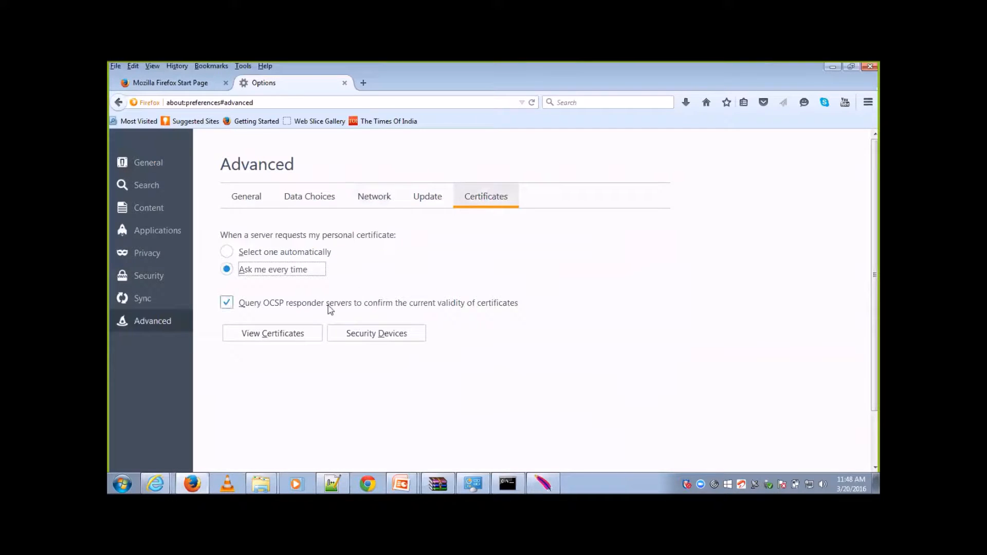
{"action": "left_click", "coordinate": [297, 335]}
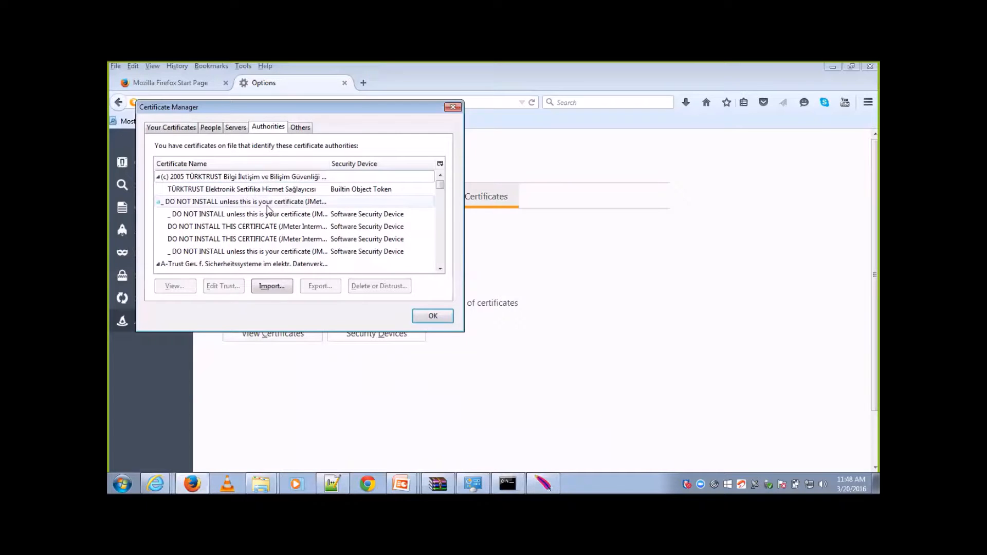
{"action": "left_click", "coordinate": [281, 227]}
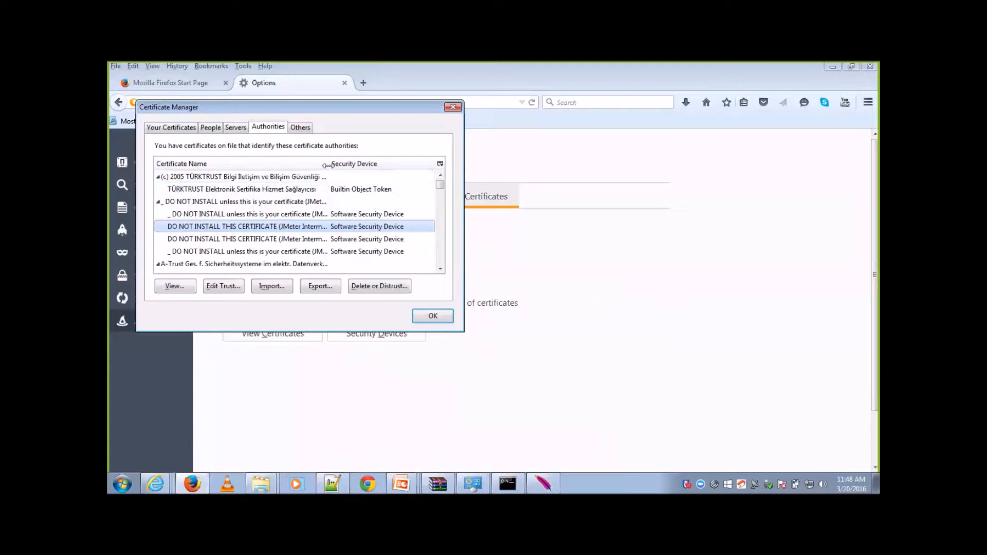
{"action": "left_click_drag", "start_coordinate": [328, 164], "coordinate": [379, 162]}
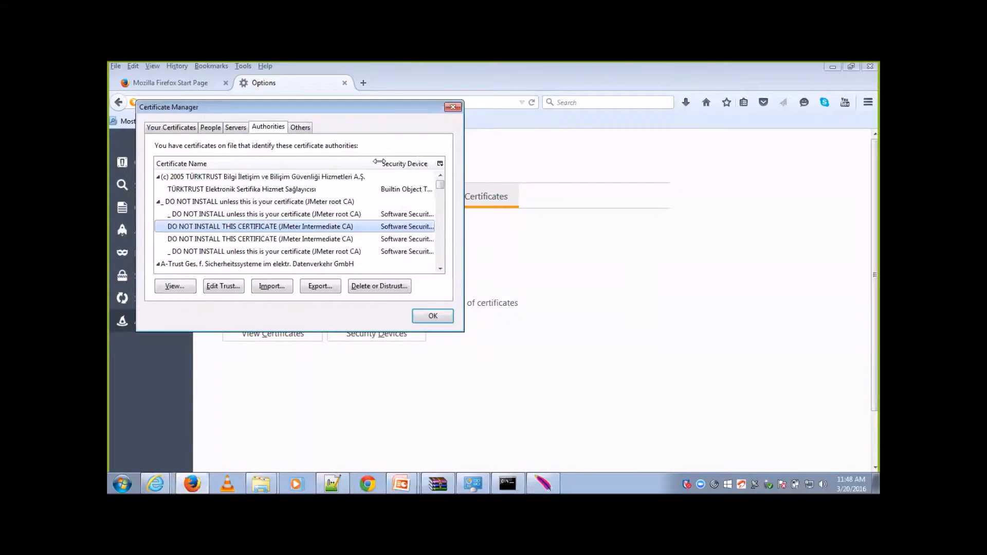
{"action": "left_click", "coordinate": [264, 289]}
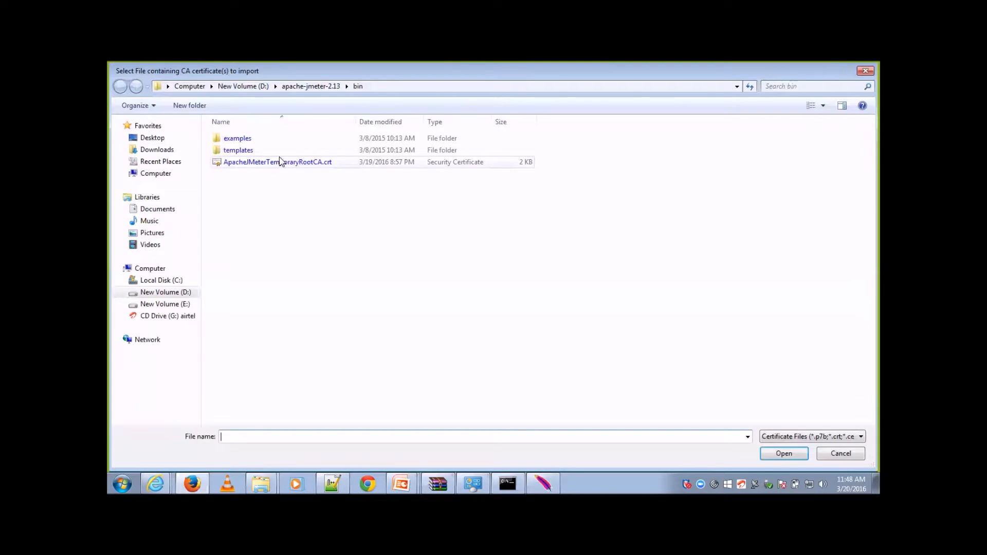
{"action": "left_click", "coordinate": [279, 163]}
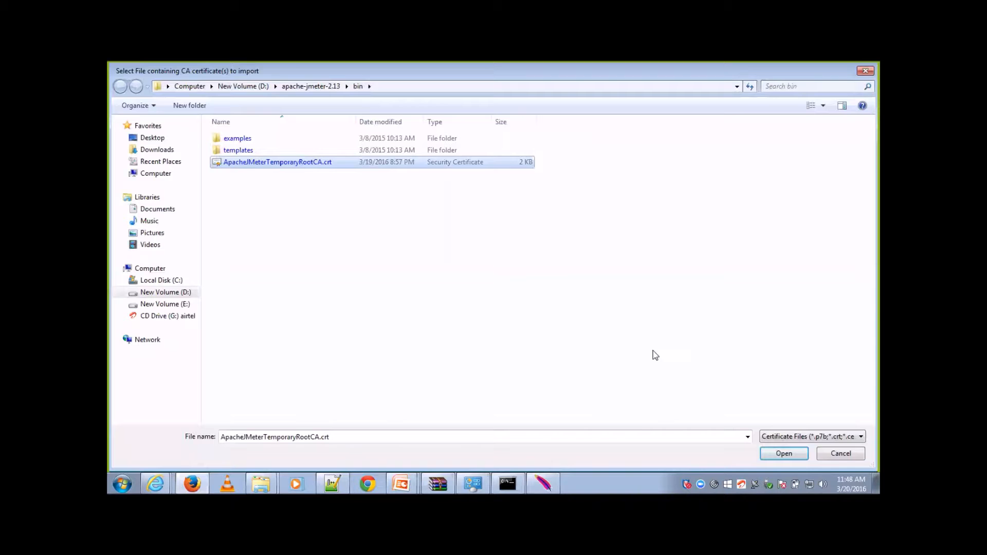
{"action": "left_click", "coordinate": [782, 454]}
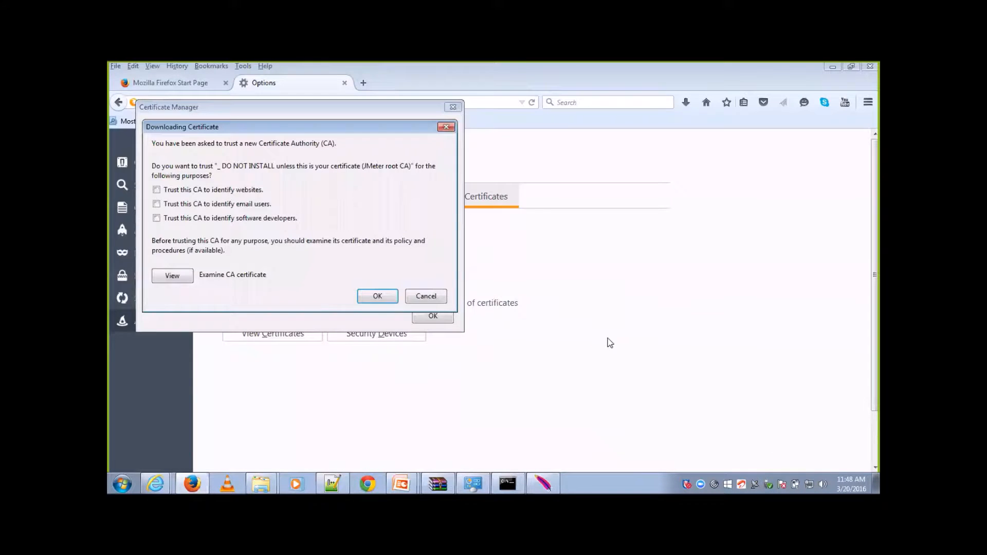
{"action": "left_click", "coordinate": [368, 296]}
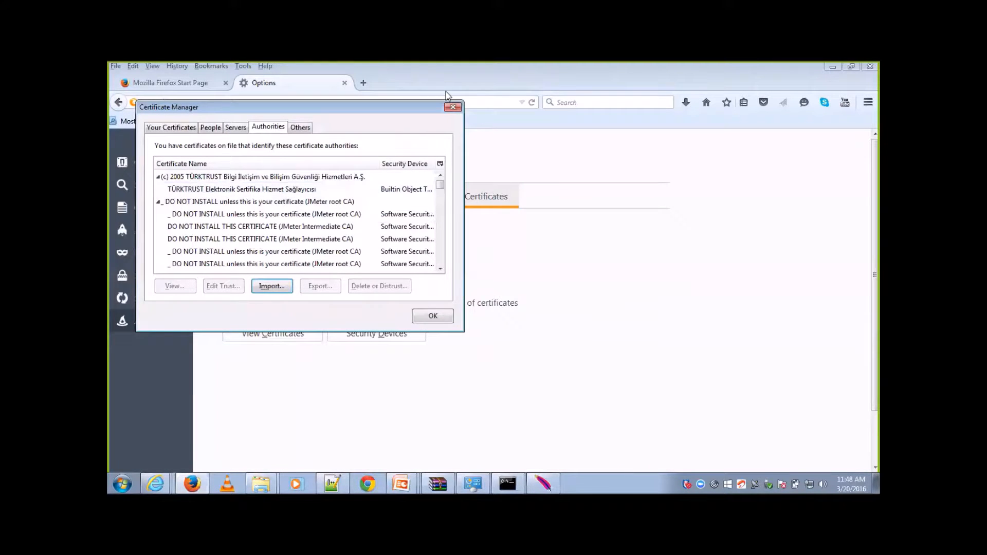
{"action": "left_click", "coordinate": [447, 321]}
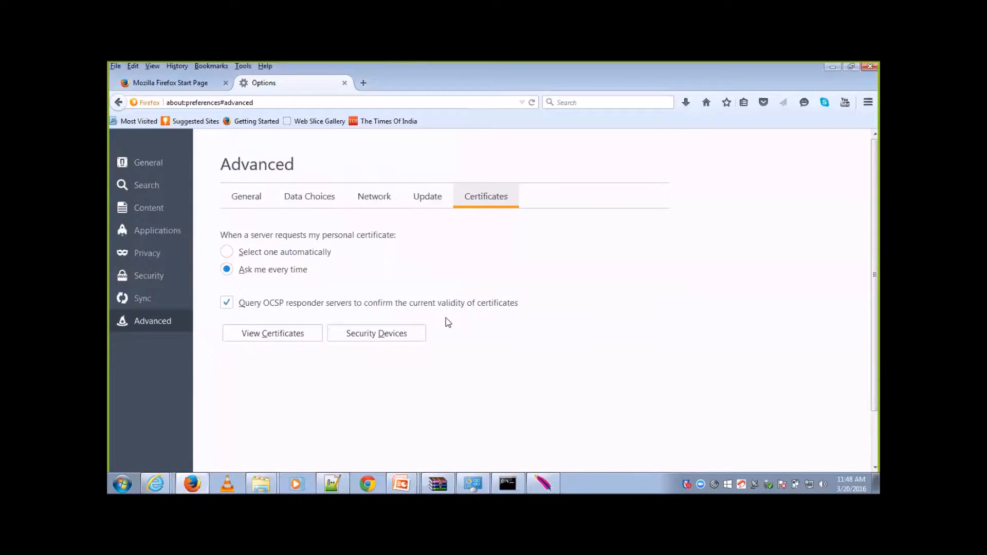
Step: Recheck Firefox's connection proxy settings without changing them and close the browser options
{"action": "left_click", "coordinate": [379, 206]}
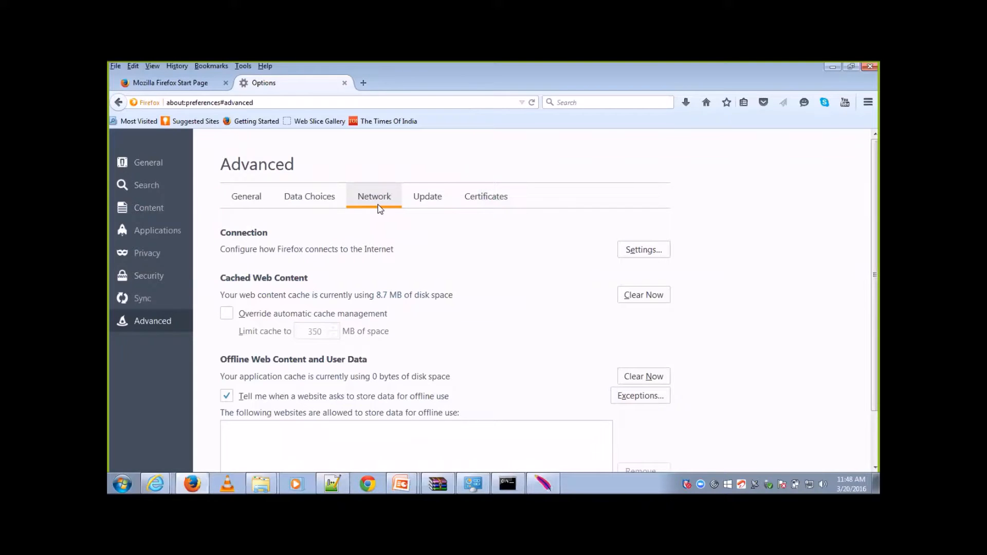
{"action": "left_click", "coordinate": [643, 257]}
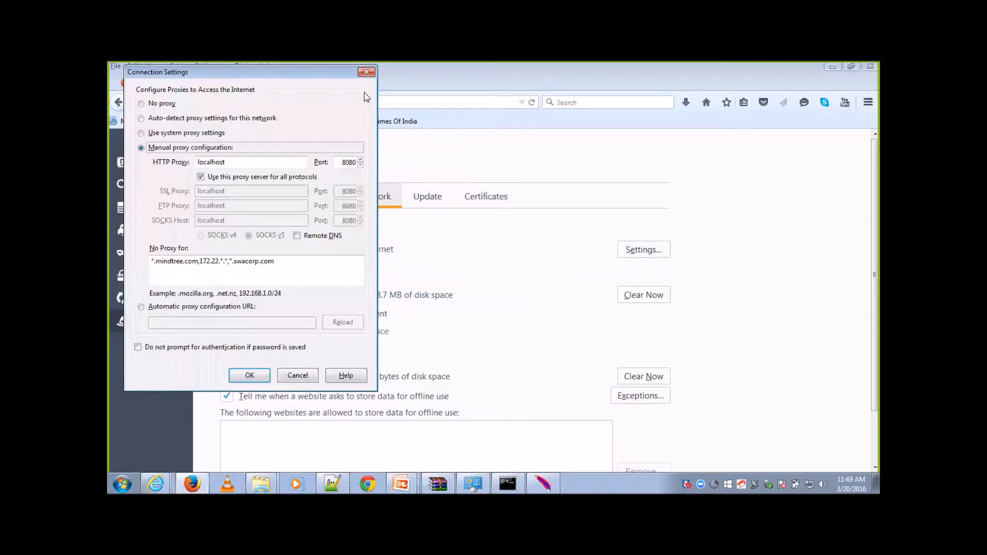
{"action": "left_click", "coordinate": [365, 72]}
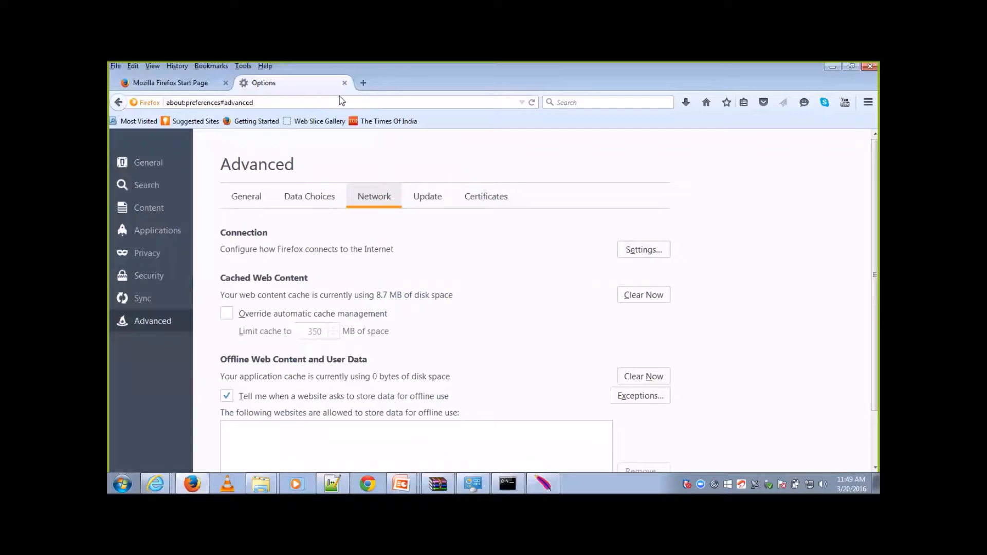
{"action": "left_click", "coordinate": [345, 84]}
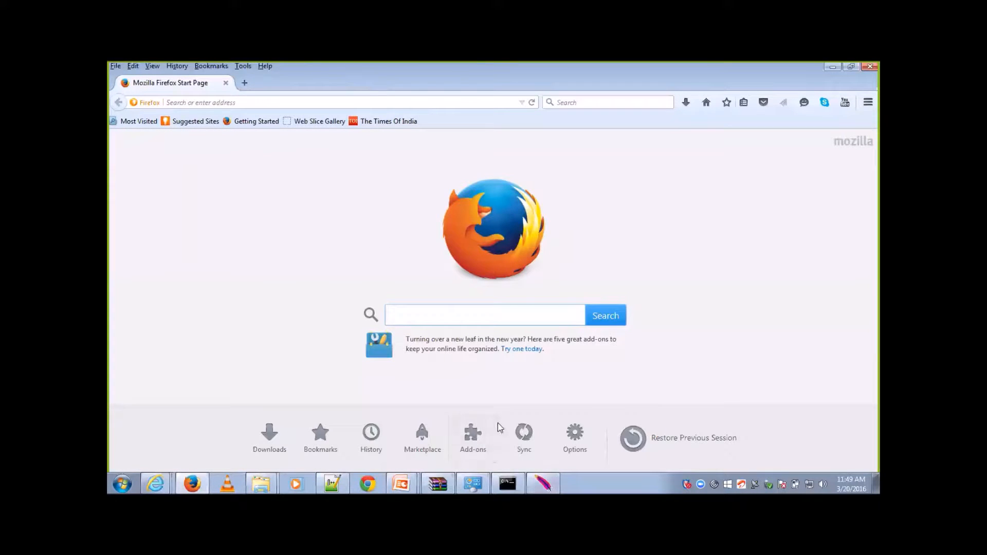
Step: Switch to JMeter and add a View Results Tree listener to the HTTP(S) Test Script Recorder
{"action": "left_click", "coordinate": [549, 481]}
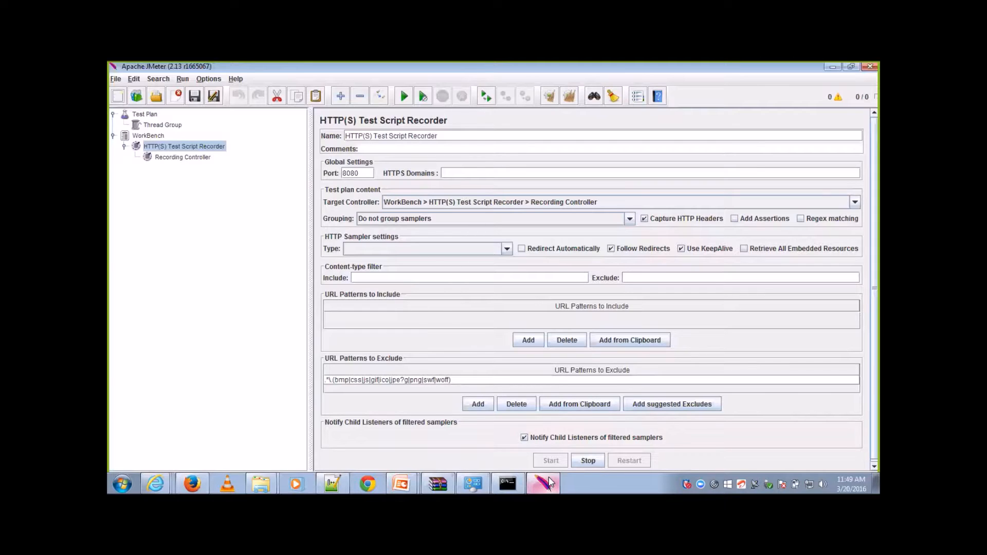
{"action": "right_click", "coordinate": [188, 147]}
{"action": "mouse_move", "coordinate": [285, 153]}
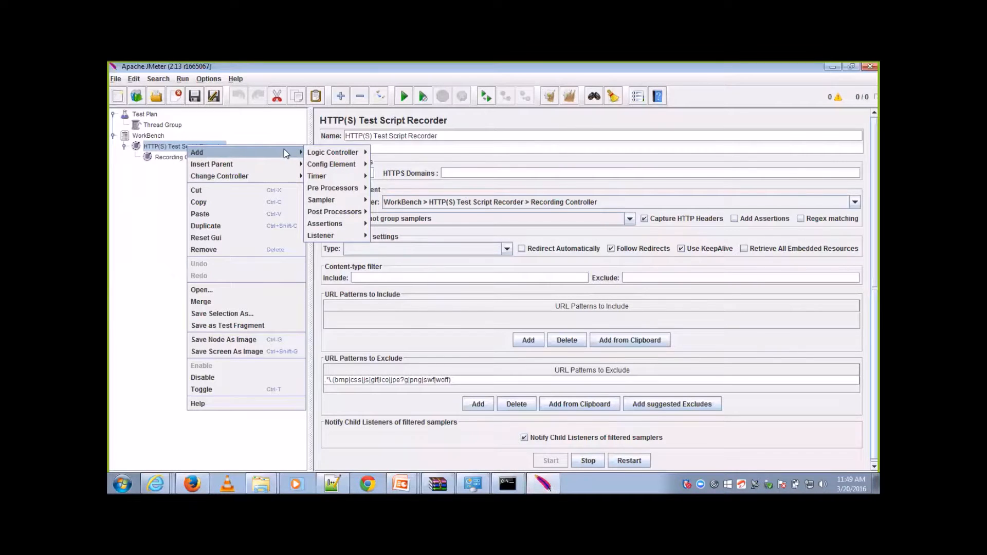
{"action": "mouse_move", "coordinate": [340, 237]}
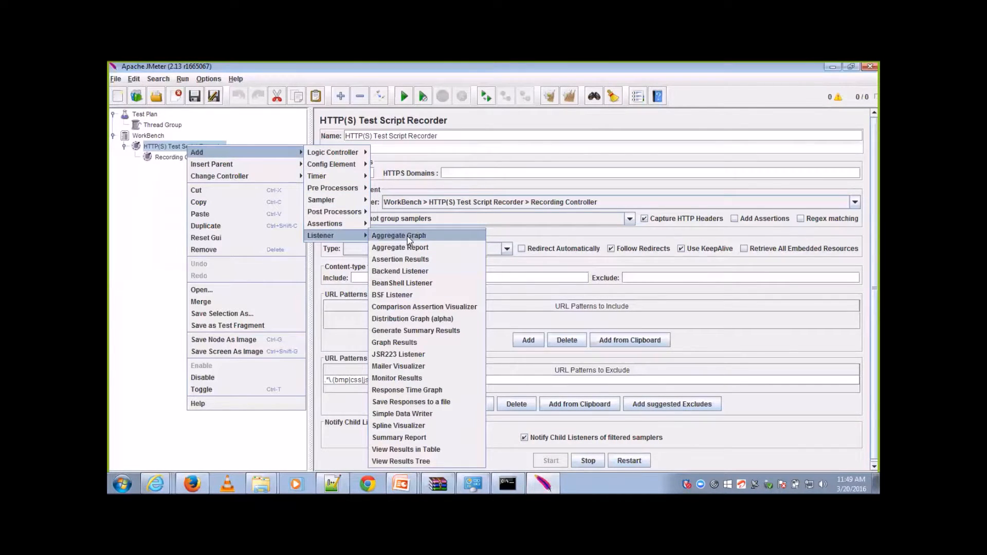
{"action": "left_click", "coordinate": [449, 458]}
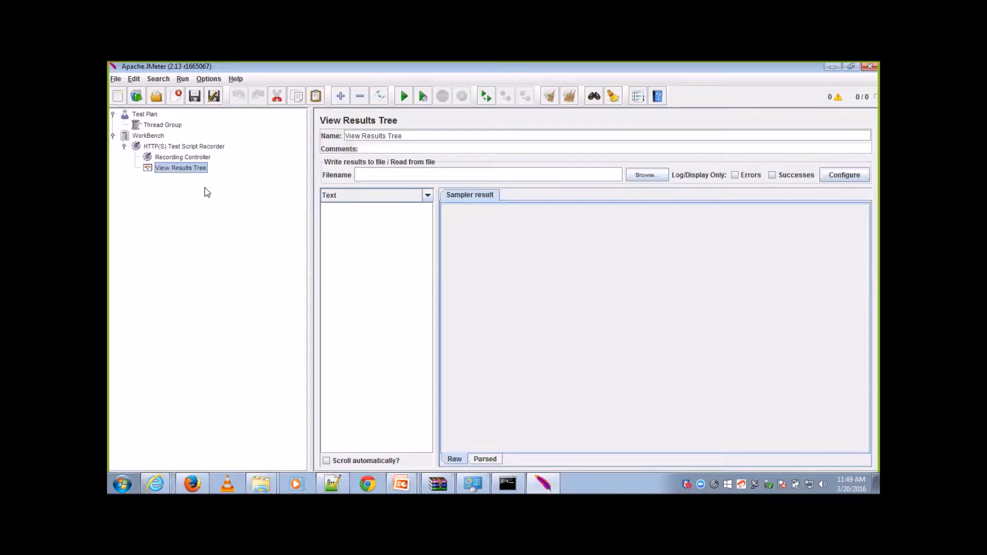
{"action": "left_click", "coordinate": [201, 148]}
{"action": "right_click", "coordinate": [203, 149]}
{"action": "mouse_move", "coordinate": [214, 159]}
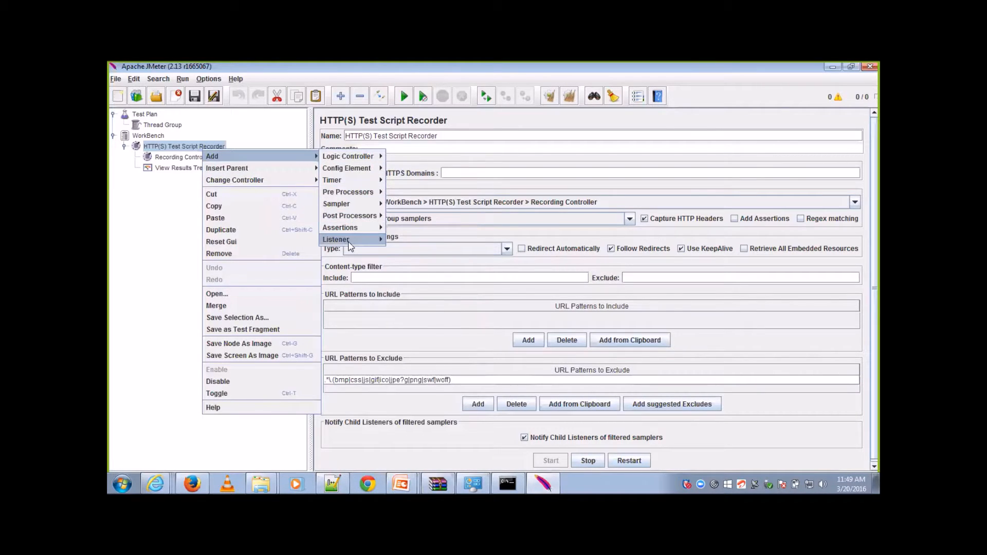
{"action": "mouse_move", "coordinate": [352, 240]}
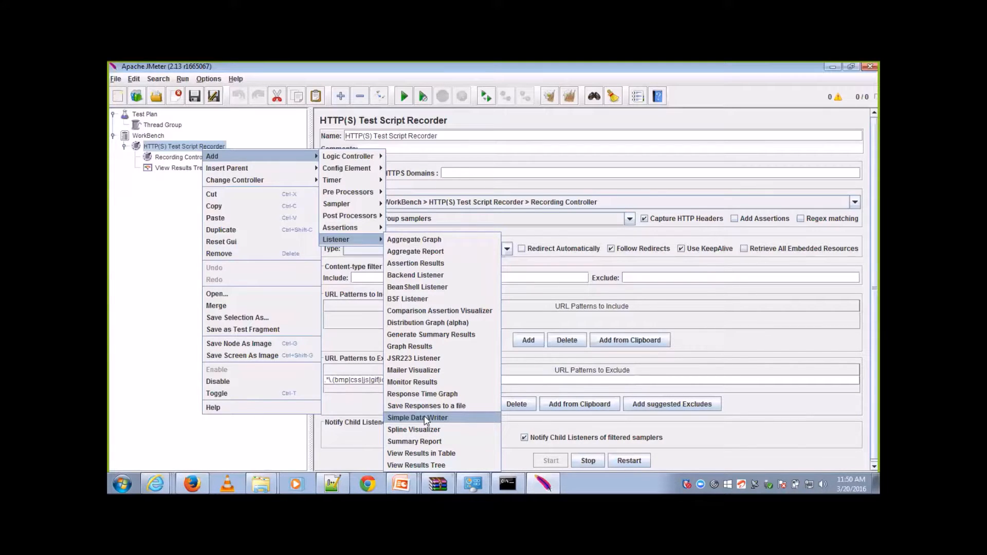
{"action": "left_click", "coordinate": [260, 431]}
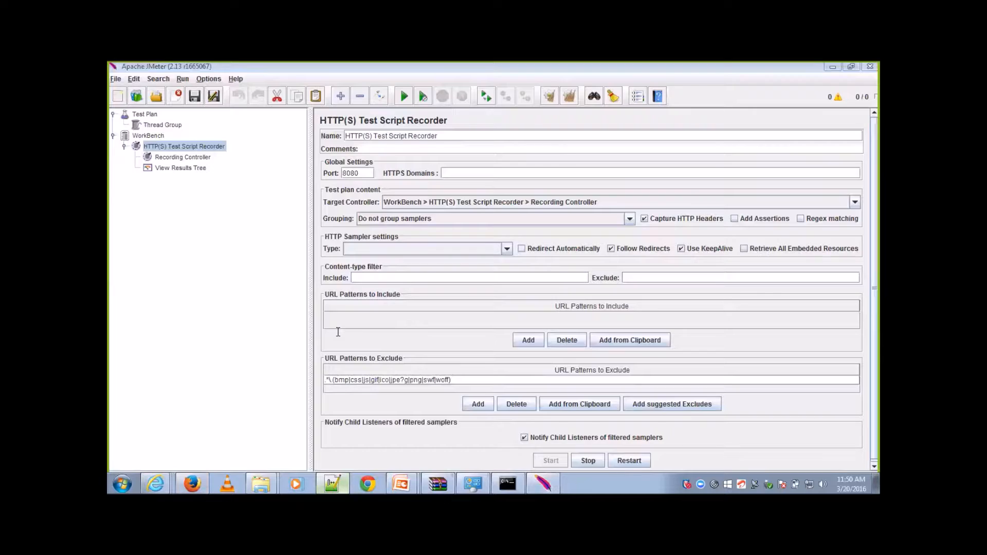
{"action": "left_click", "coordinate": [342, 483]}
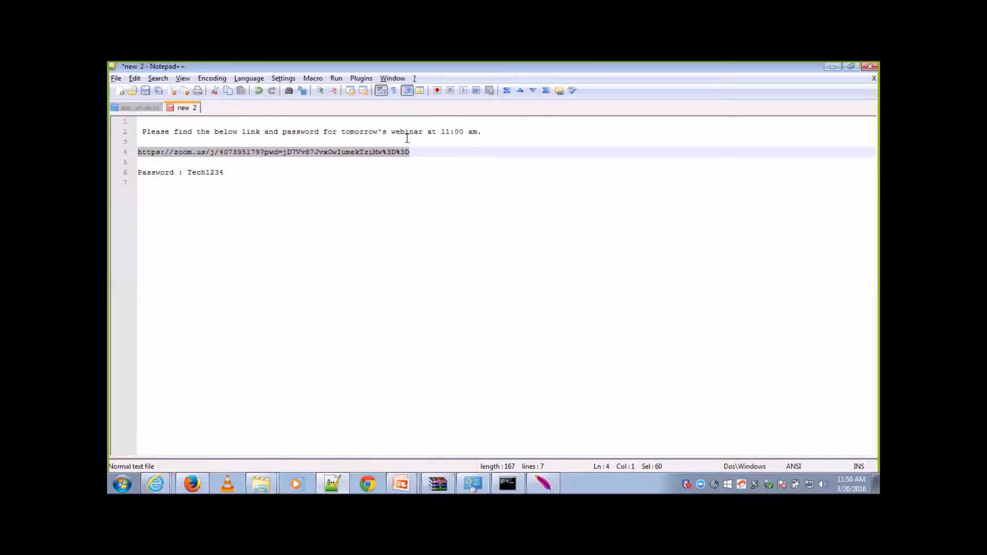
{"action": "left_click", "coordinate": [135, 108]}
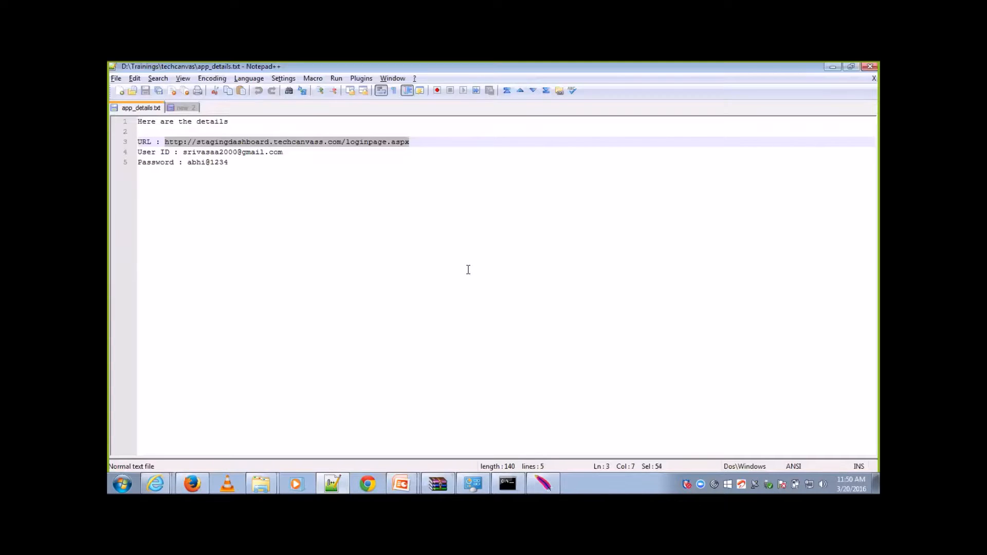
{"action": "left_click", "coordinate": [194, 484]}
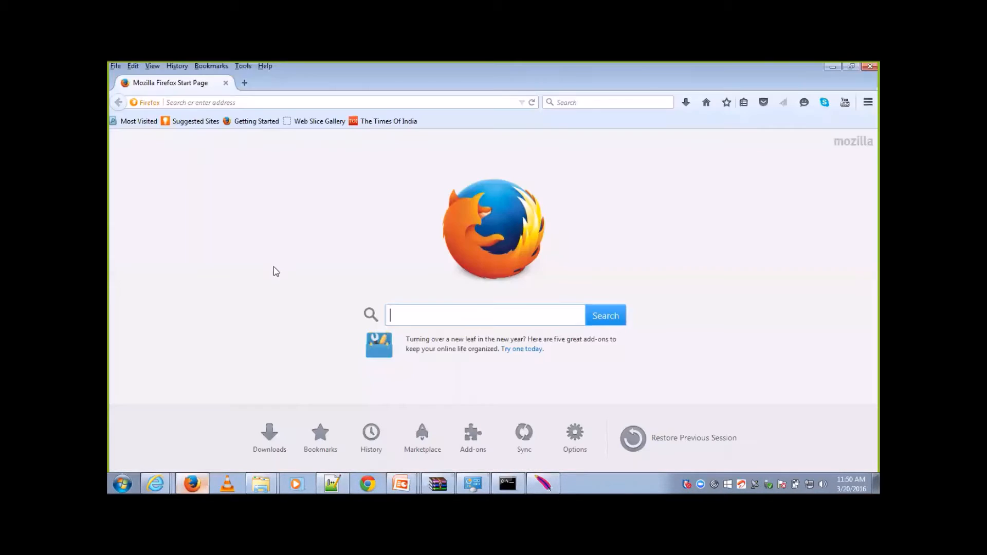
{"action": "left_click", "coordinate": [382, 101]}
{"action": "type", "text": "http://stagingdashboard.techcanvass.com/loginpage.aspx"}
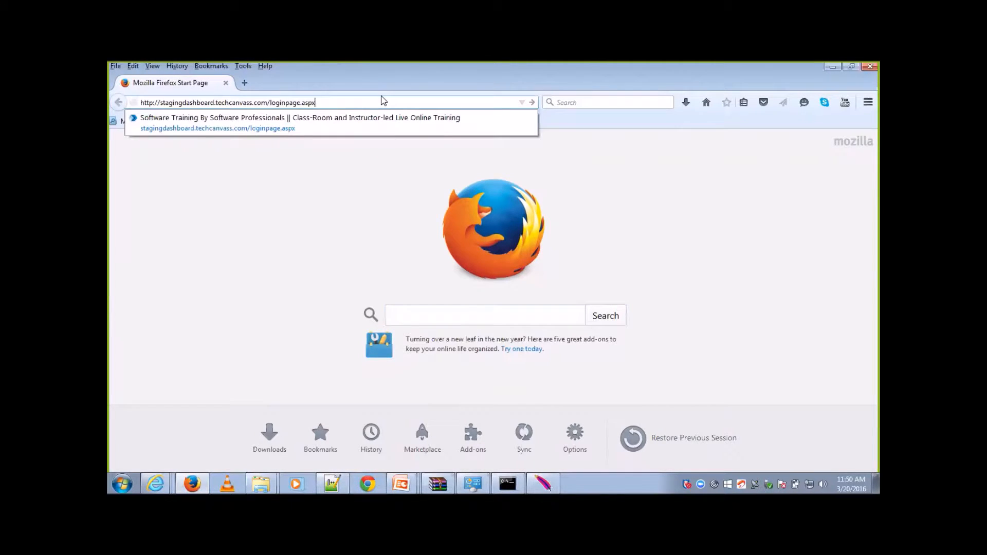
{"action": "key", "text": "Return"}
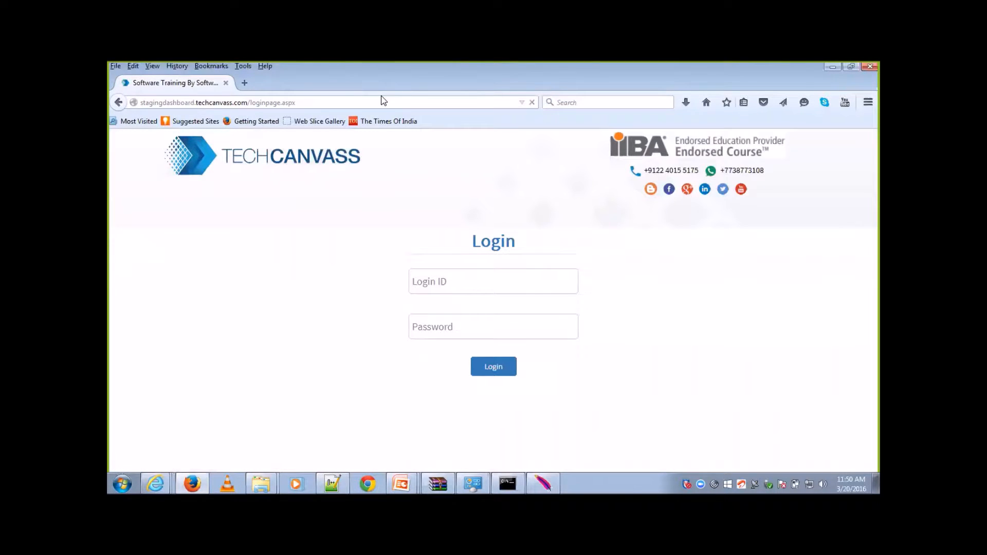
Step: Switch back to JMeter, expand the Recording Controller and examine the recorded loginpage.aspx, iframe_shim and collect requests
{"action": "key", "text": "alt+Tab"}
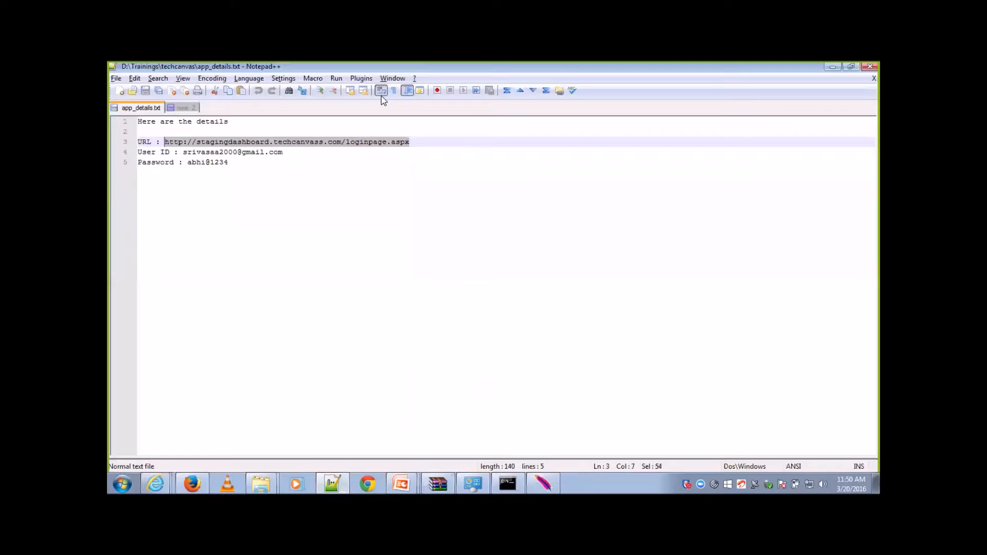
{"action": "key", "text": "alt+Tab"}
{"action": "key", "text": "alt+Tab"}
{"action": "key", "text": "Tab"}
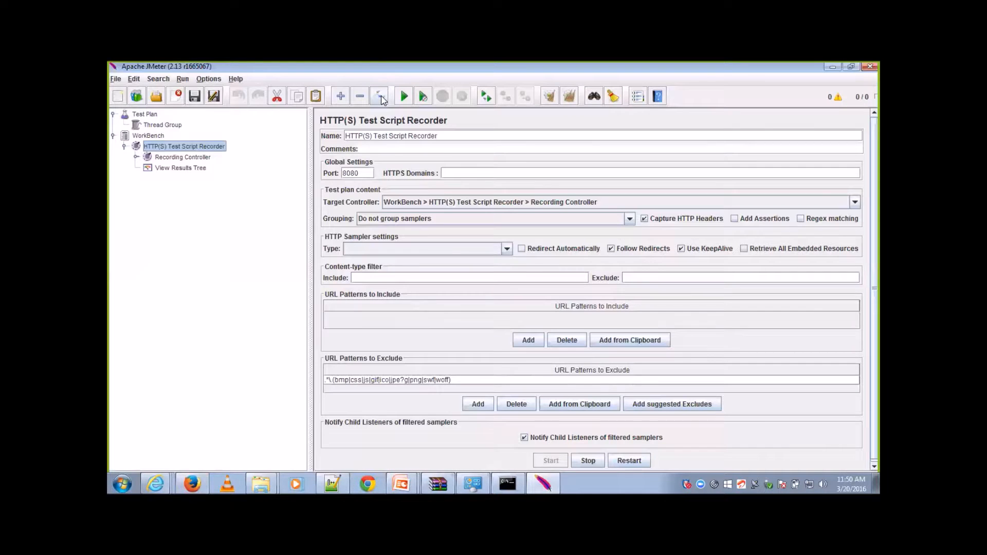
{"action": "left_click", "coordinate": [135, 157]}
{"action": "left_click", "coordinate": [178, 178]}
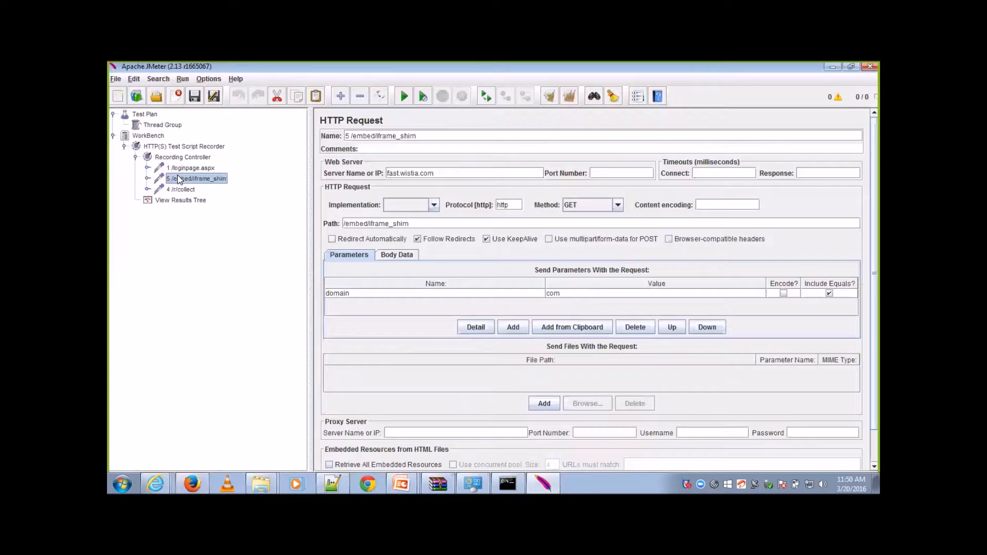
{"action": "left_click", "coordinate": [192, 168]}
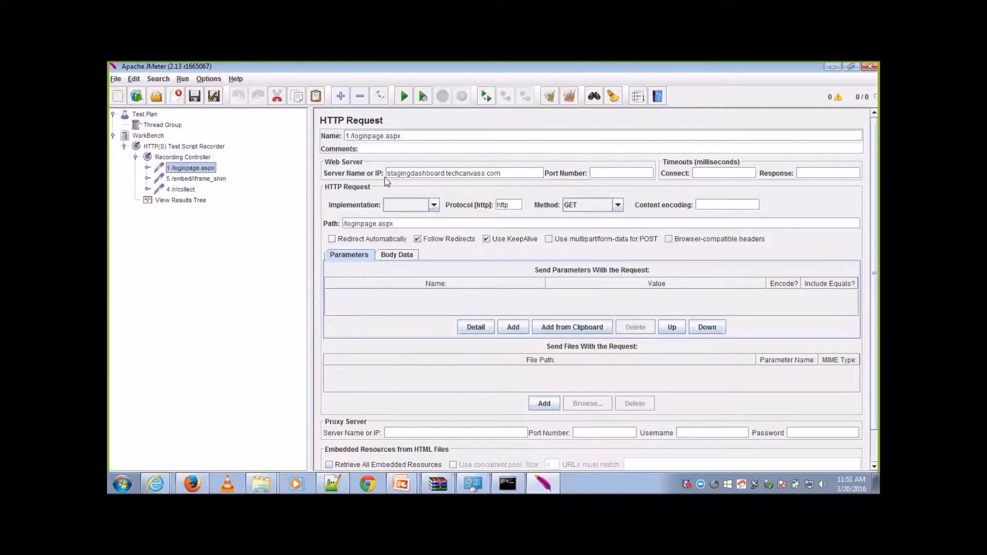
{"action": "left_click", "coordinate": [209, 149]}
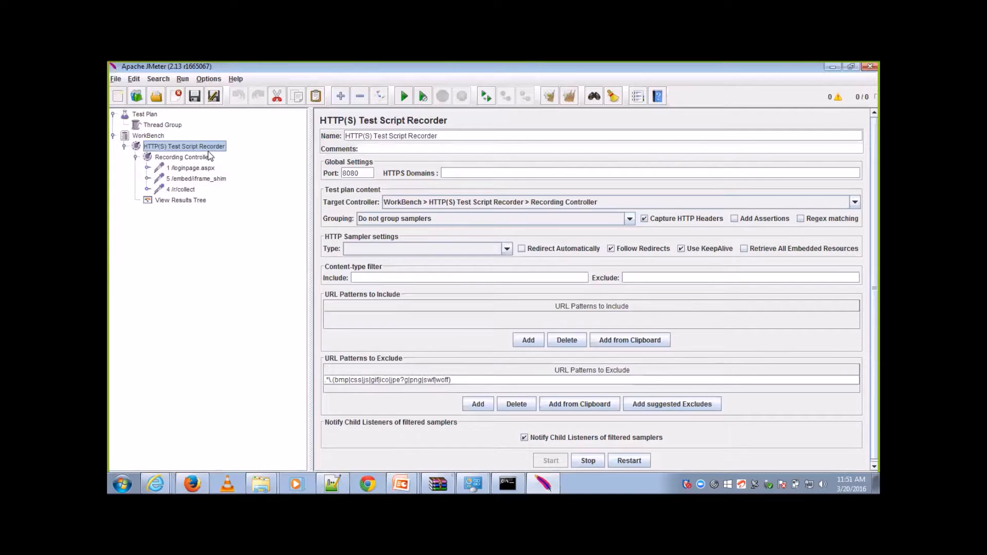
{"action": "left_click", "coordinate": [197, 180]}
{"action": "left_click", "coordinate": [186, 190]}
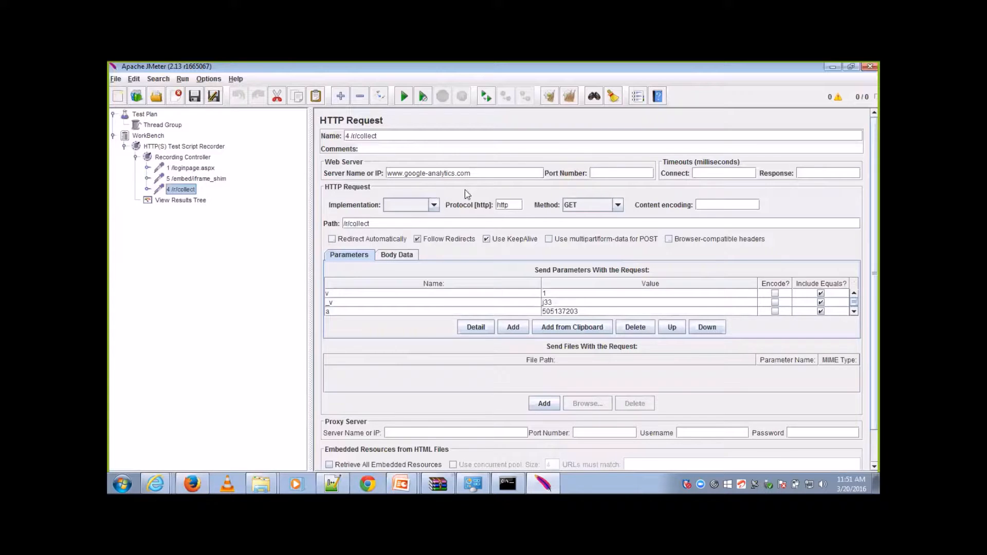
{"action": "triple_click", "coordinate": [426, 169]}
{"action": "key", "text": "ctrl+c"}
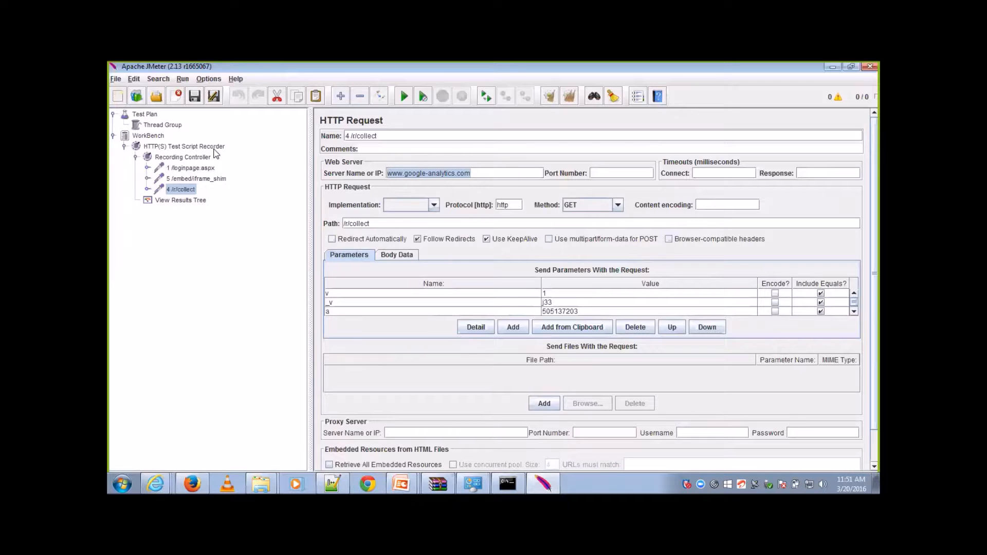
{"action": "left_click", "coordinate": [206, 168]}
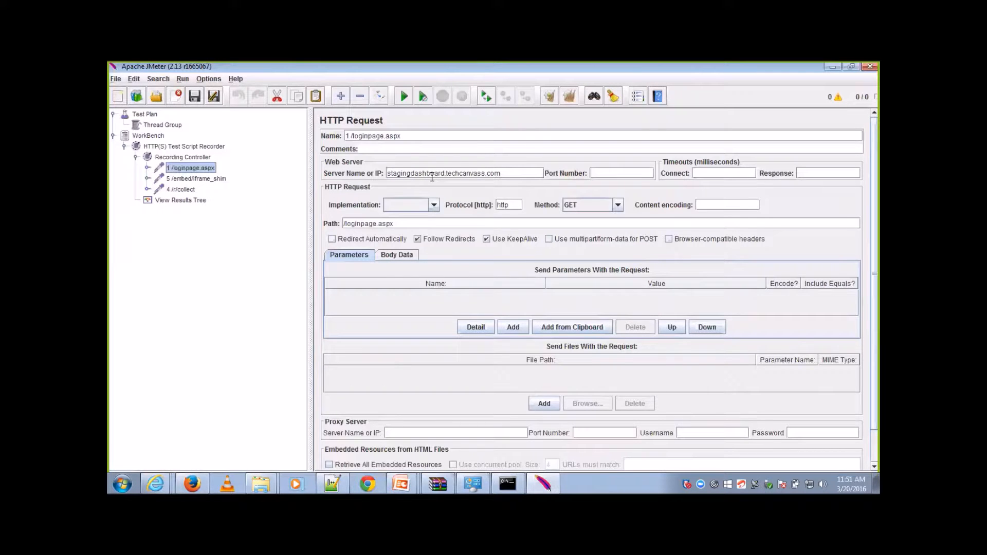
{"action": "left_click", "coordinate": [186, 191]}
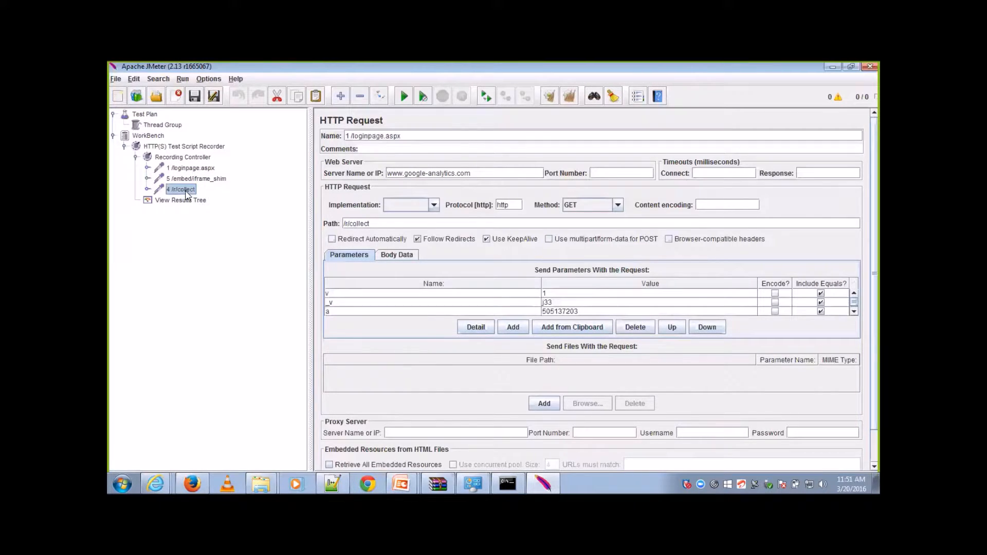
{"action": "left_click", "coordinate": [206, 146]}
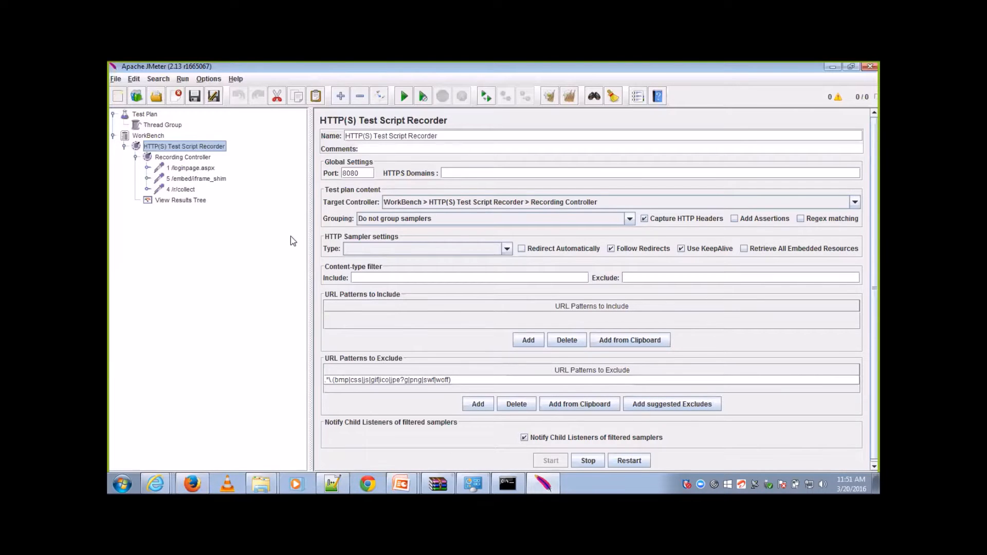
{"action": "left_click", "coordinate": [487, 405]}
{"action": "double_click", "coordinate": [496, 389]}
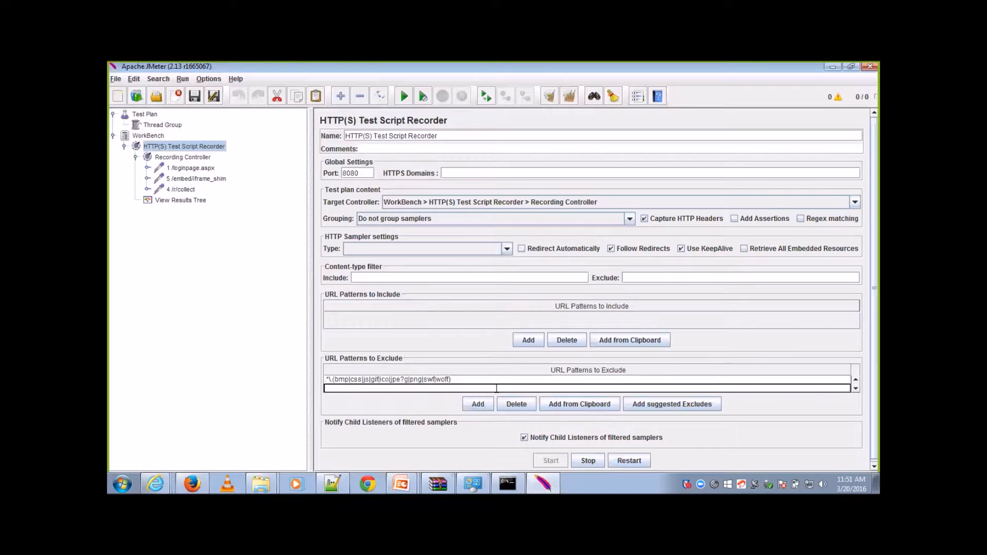
{"action": "key", "text": "ctrl+v"}
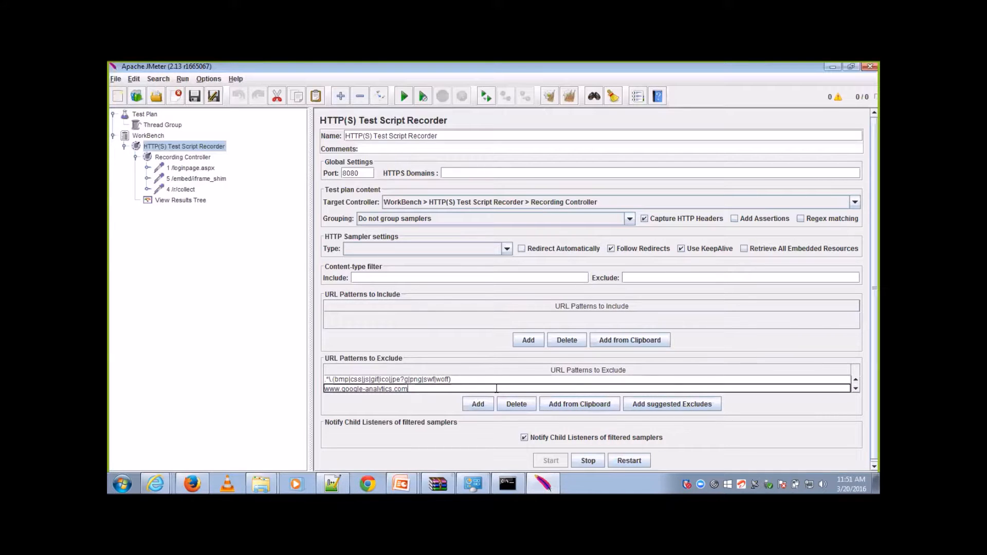
Step: Escape the dots in the new exclude pattern to make it www\.google-analytics\.com, and restart the script recorder, accepting the root certificate notice
{"action": "key", "text": "Left"}
{"action": "type", "text": "\\"}
{"action": "key", "text": "Left"}
{"action": "key", "text": "Left"}
{"action": "key", "text": "Left"}
{"action": "key", "text": "Left"}
{"action": "key", "text": "Left"}
{"action": "key", "text": "Left"}
{"action": "type", "text": "\\"}
{"action": "left_click", "coordinate": [455, 388]}
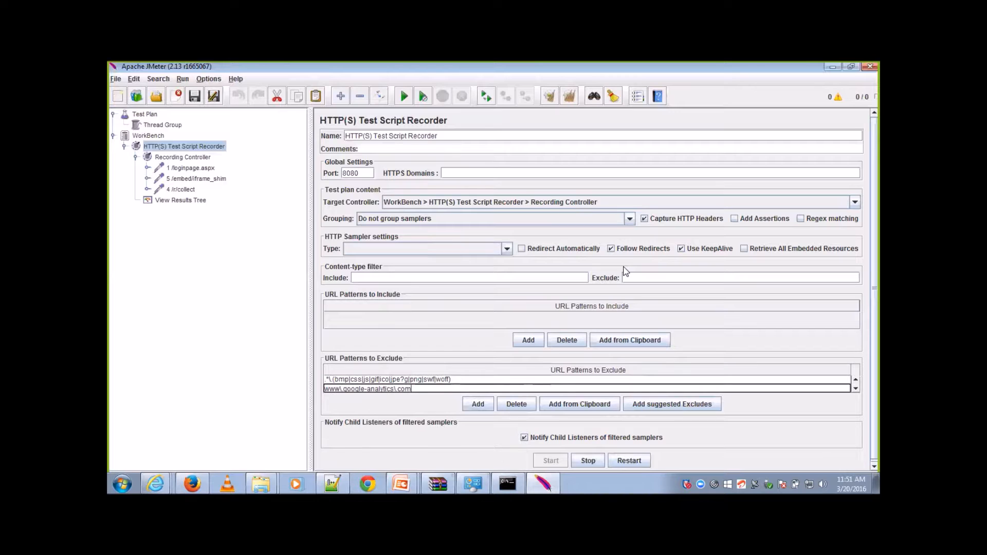
{"action": "left_click", "coordinate": [622, 461]}
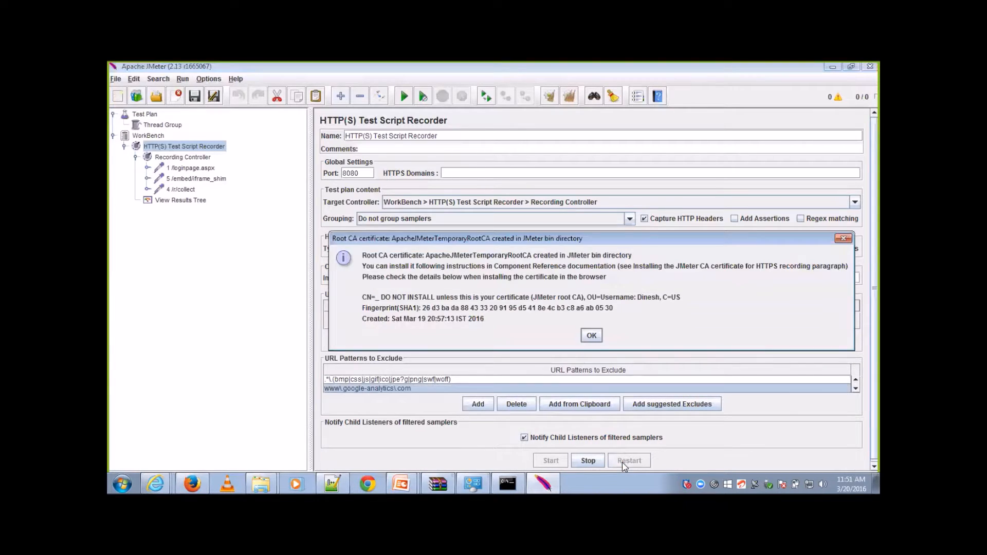
{"action": "left_click", "coordinate": [592, 338]}
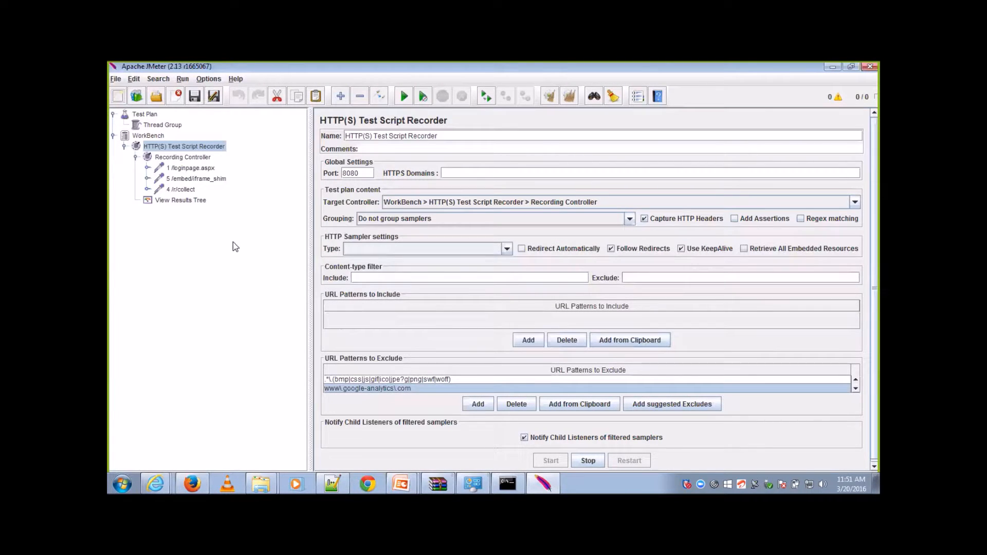
Step: Delete the loginpage.aspx, iframe_shim and collect requests from the Recording Controller
{"action": "left_click", "coordinate": [184, 190]}
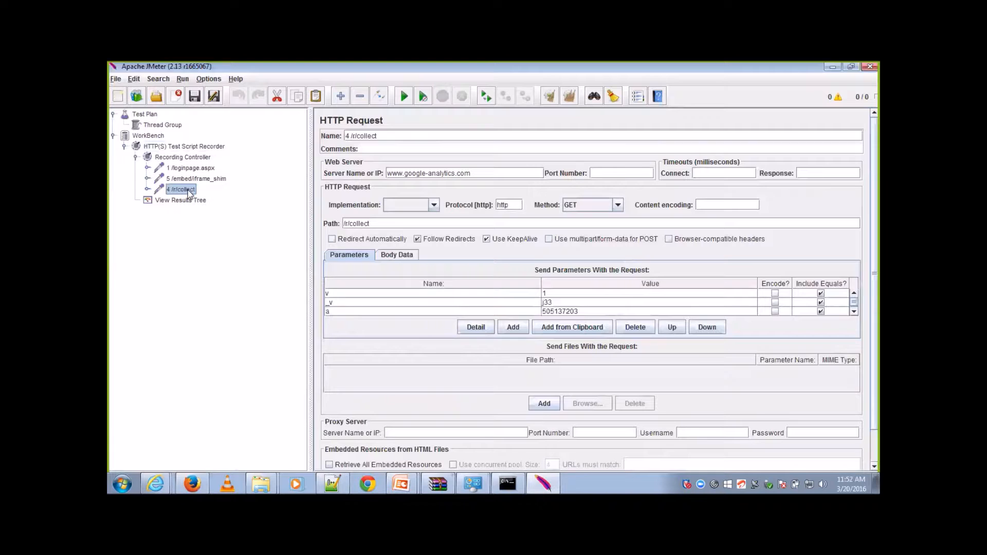
{"action": "key", "text": "shift+Up"}
{"action": "key", "text": "shift+Up"}
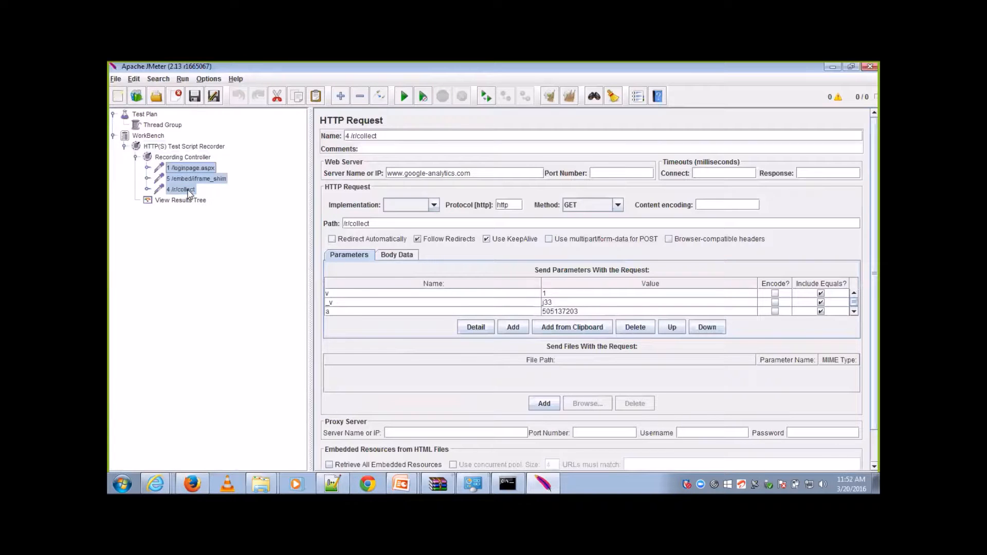
{"action": "key", "text": "Delete"}
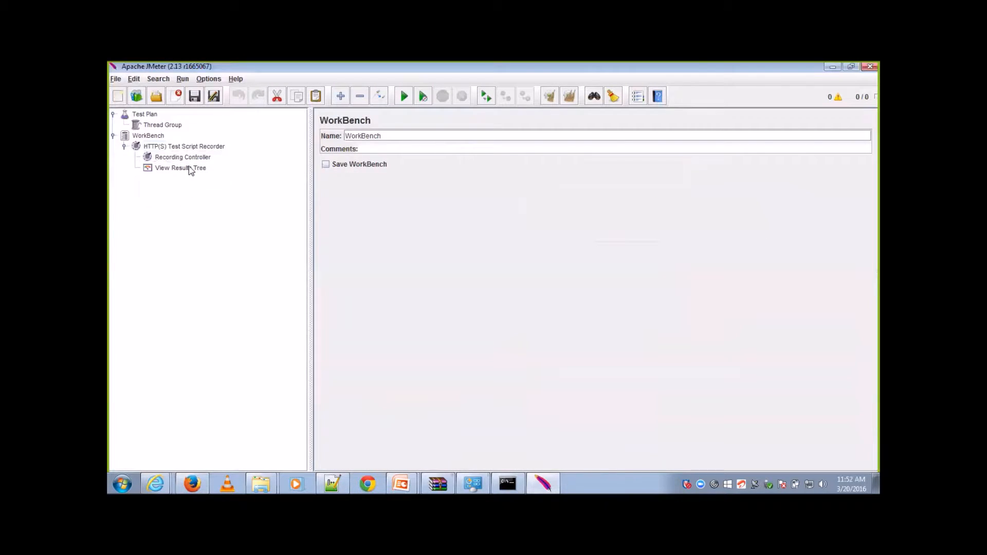
Step: Inspect the sg06.zopim.com:443 sample in the View Results Tree listener and clear all results
{"action": "left_click", "coordinate": [191, 161]}
{"action": "left_click", "coordinate": [190, 168]}
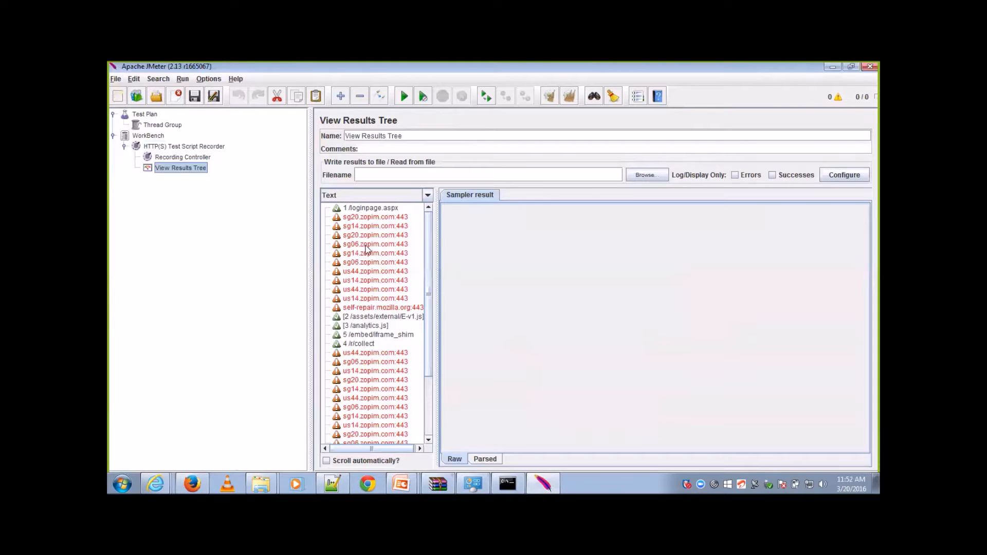
{"action": "left_click", "coordinate": [367, 246]}
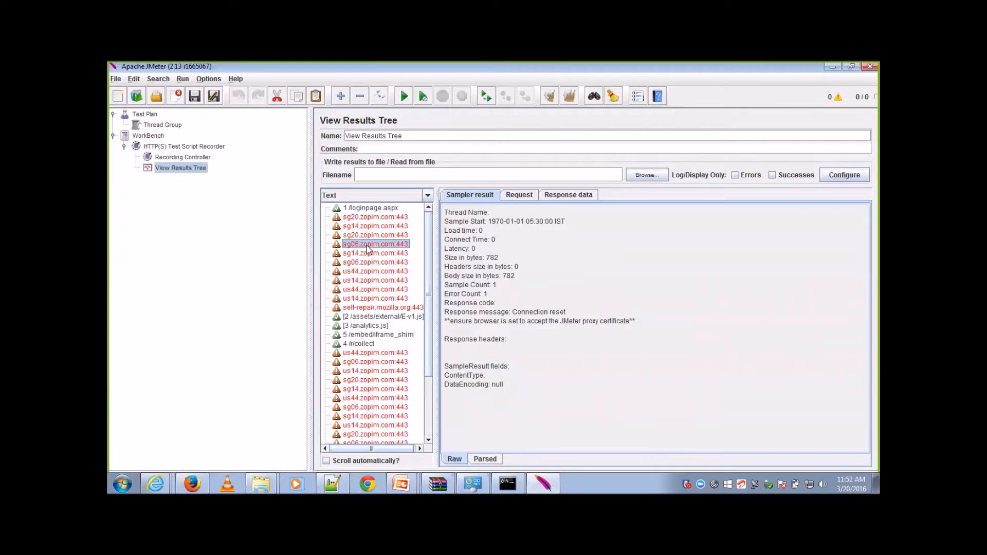
{"action": "key", "text": "ctrl+e"}
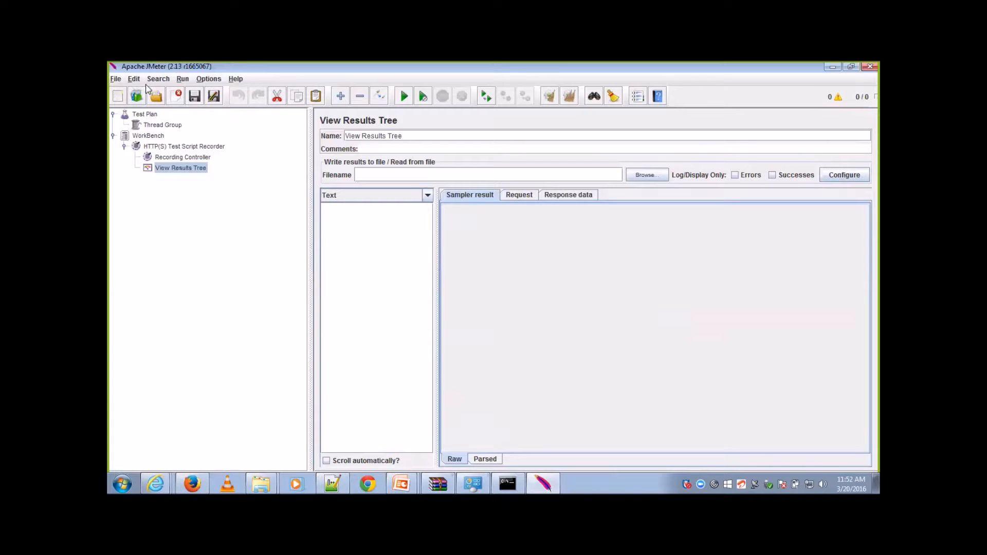
{"action": "left_click", "coordinate": [183, 81]}
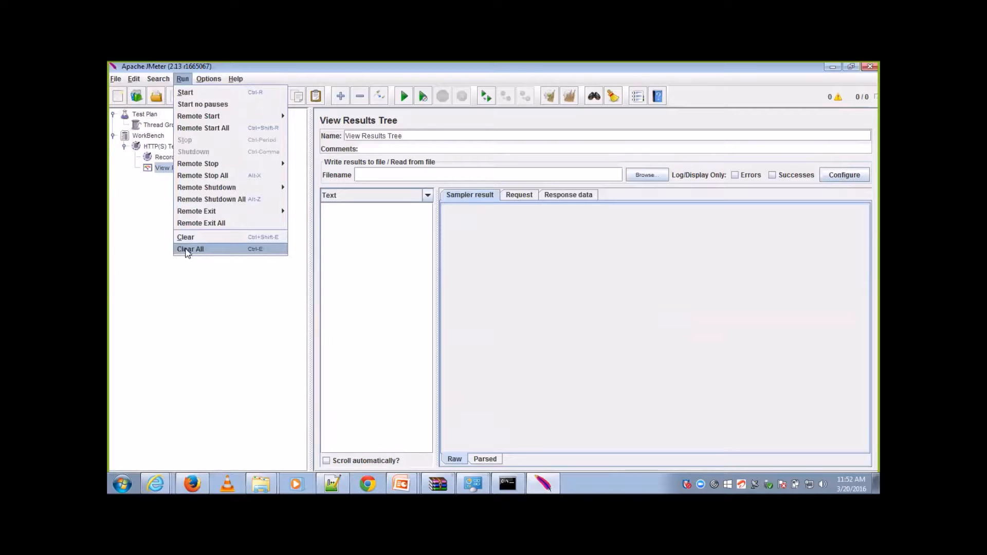
{"action": "left_click", "coordinate": [183, 289]}
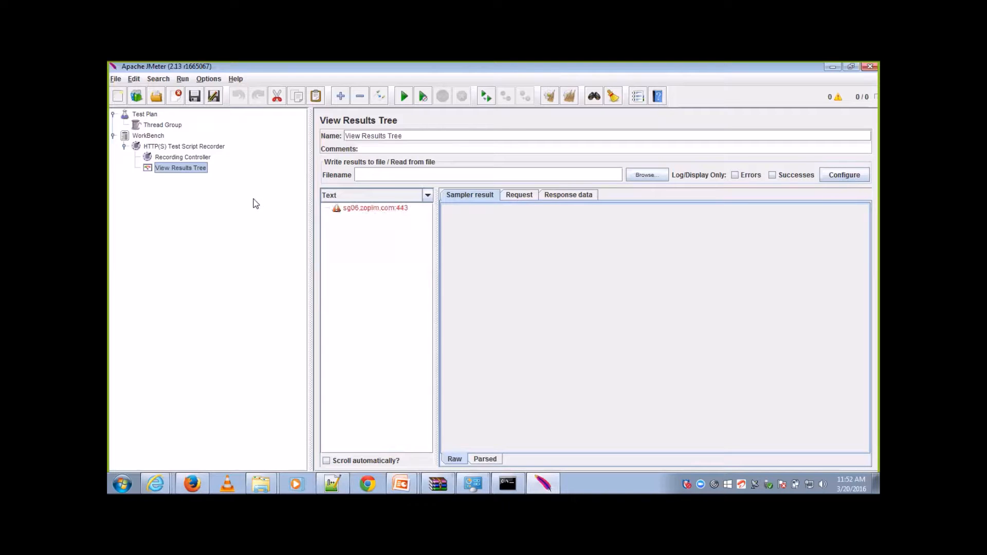
Step: Clear all recorded results and restart the HTTP(S) Test Script Recorder, accepting the root certificate notice
{"action": "left_click", "coordinate": [181, 79]}
{"action": "left_click", "coordinate": [203, 249]}
{"action": "left_click", "coordinate": [201, 147]}
{"action": "left_click", "coordinate": [197, 158]}
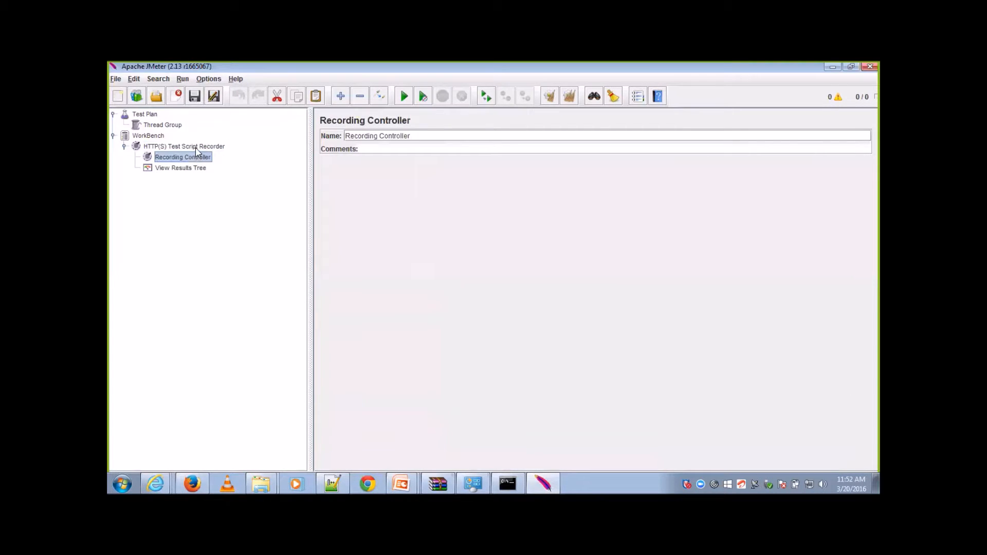
{"action": "left_click", "coordinate": [195, 148]}
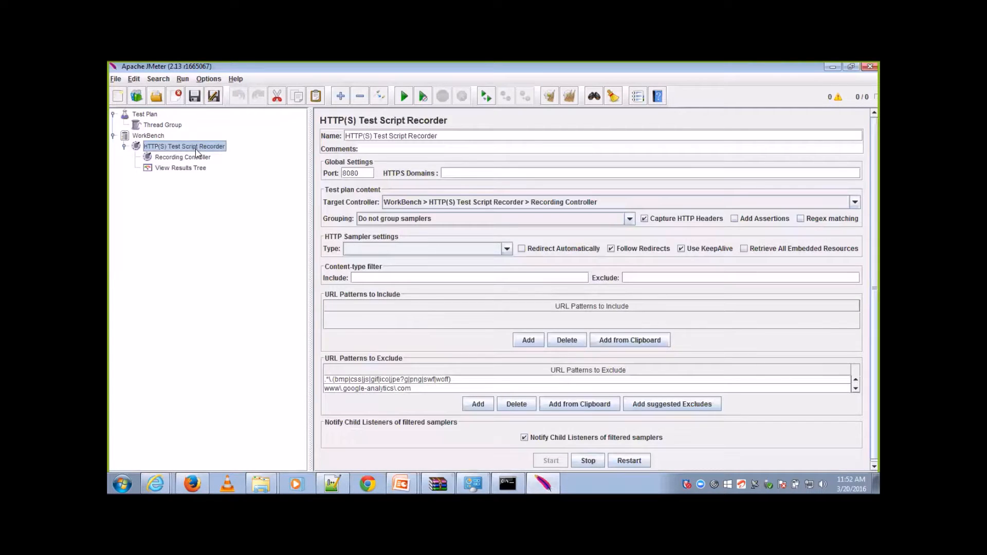
{"action": "left_click", "coordinate": [630, 460]}
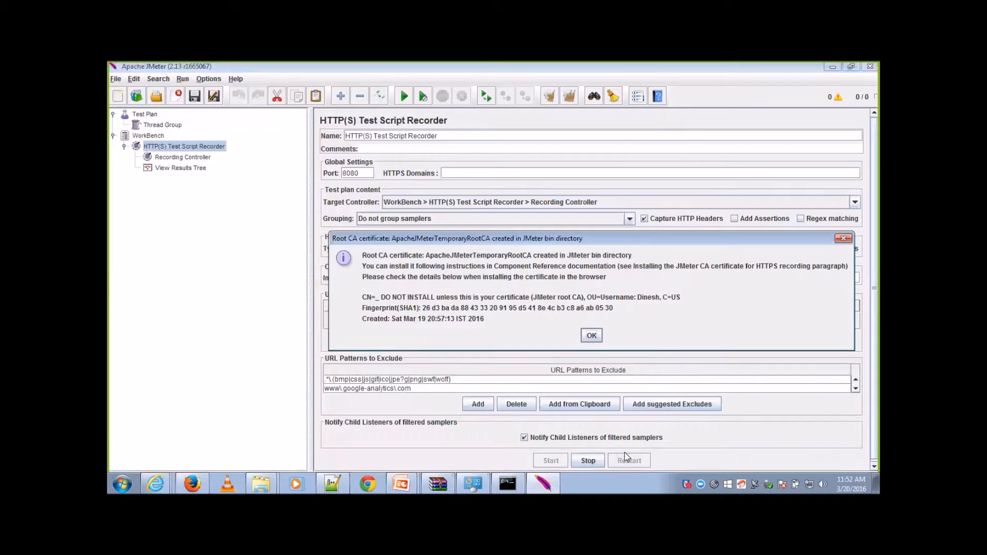
{"action": "left_click", "coordinate": [591, 336]}
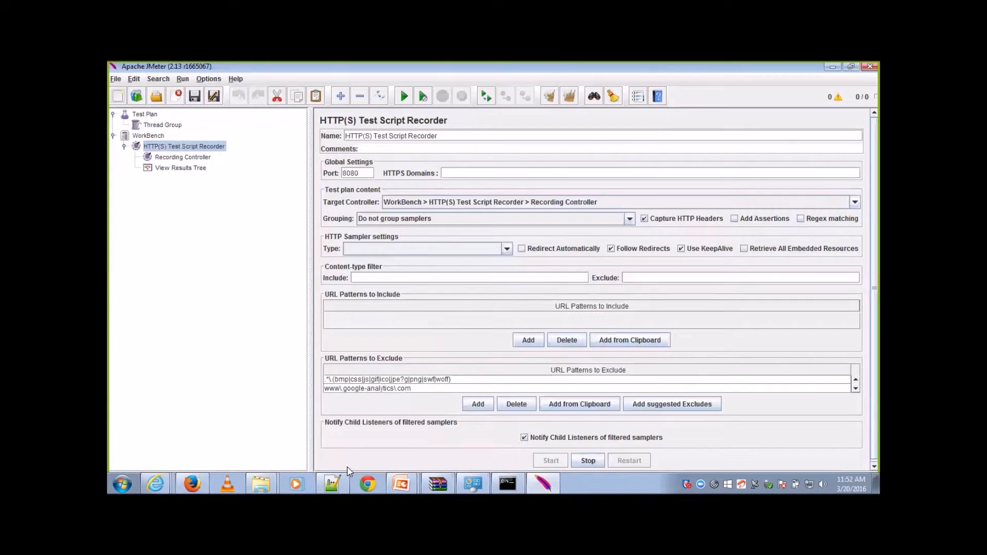
Step: Switch to Firefox and reload the stagingdashboard.techcanvass.com login page so its requests are recorded
{"action": "left_click", "coordinate": [191, 484]}
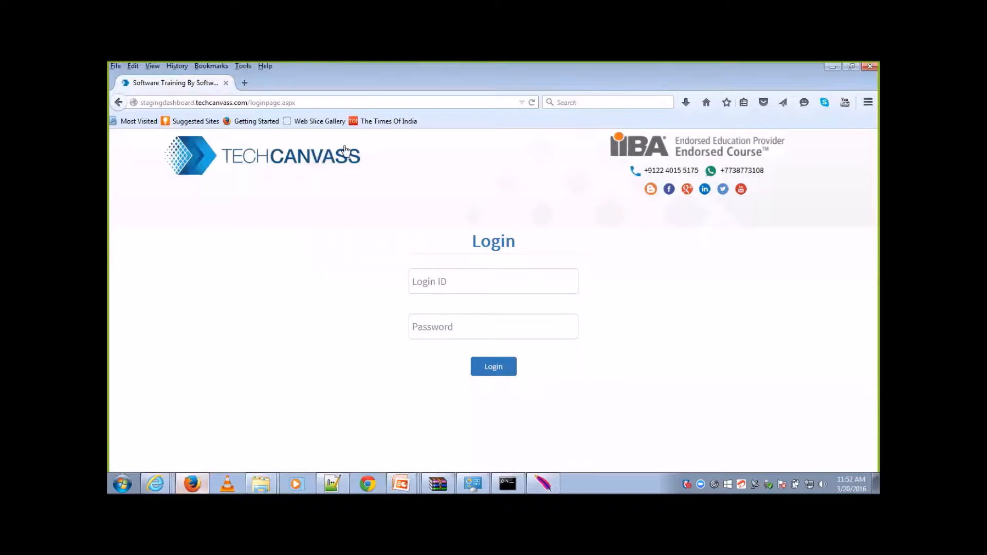
{"action": "left_click", "coordinate": [362, 102]}
{"action": "key", "text": "Return"}
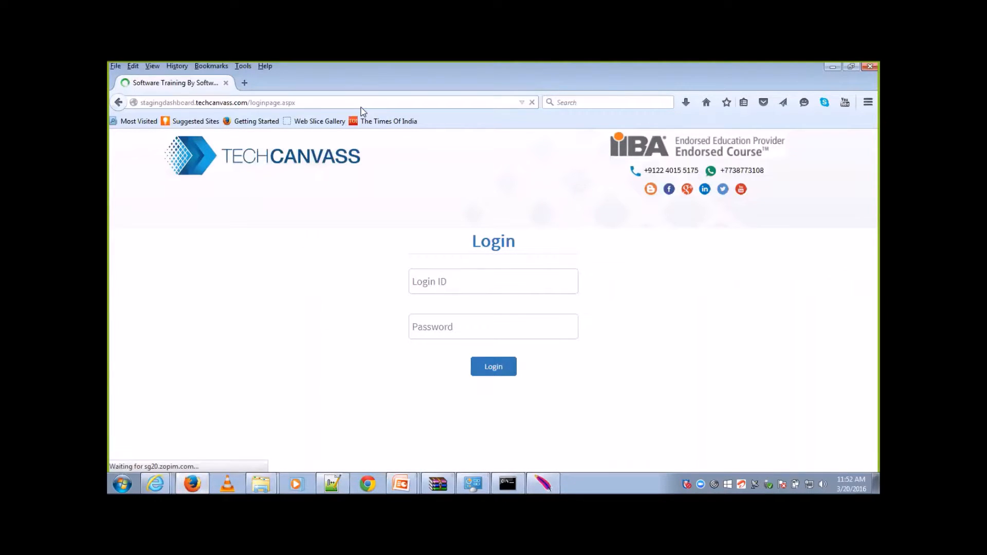
Step: Switch back to JMeter, expand the Recording Controller and inspect the recorded iframe_shim and collect requests
{"action": "key", "text": "alt+Tab"}
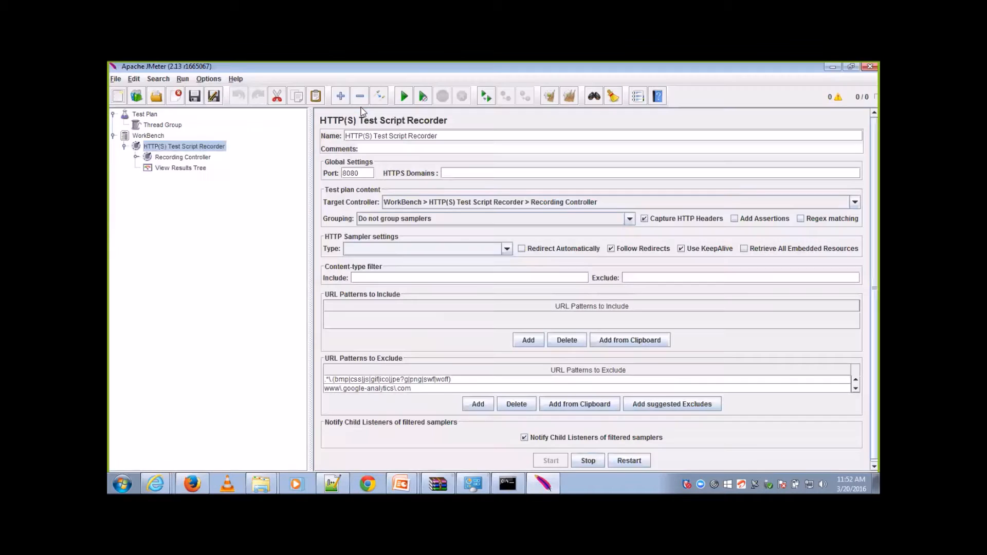
{"action": "left_click", "coordinate": [136, 157]}
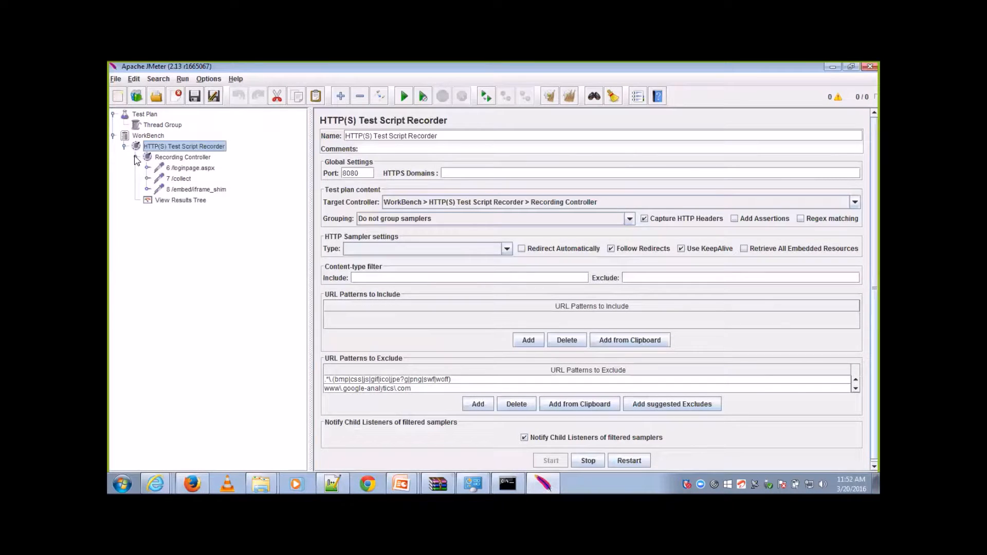
{"action": "left_click", "coordinate": [170, 190]}
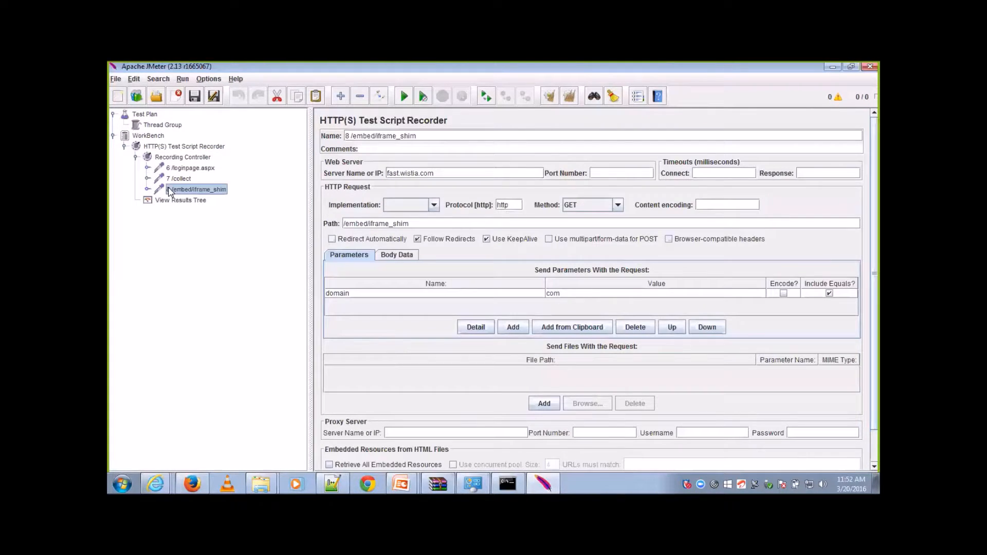
{"action": "left_click", "coordinate": [181, 179]}
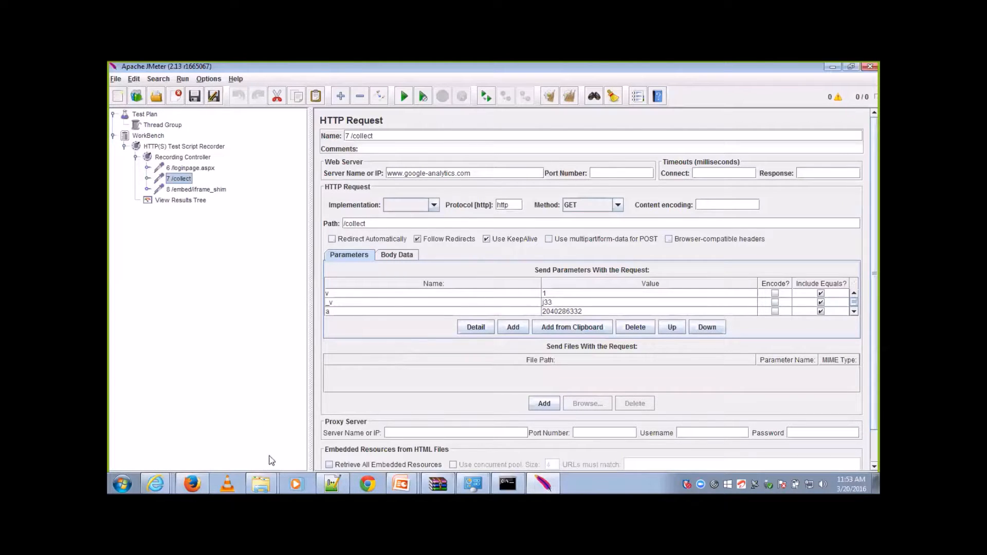
Step: Change the recorder's google-analytics exclude pattern to .*\.google-analytics\.com.* so it matches any prefix and suffix
{"action": "left_click", "coordinate": [198, 148]}
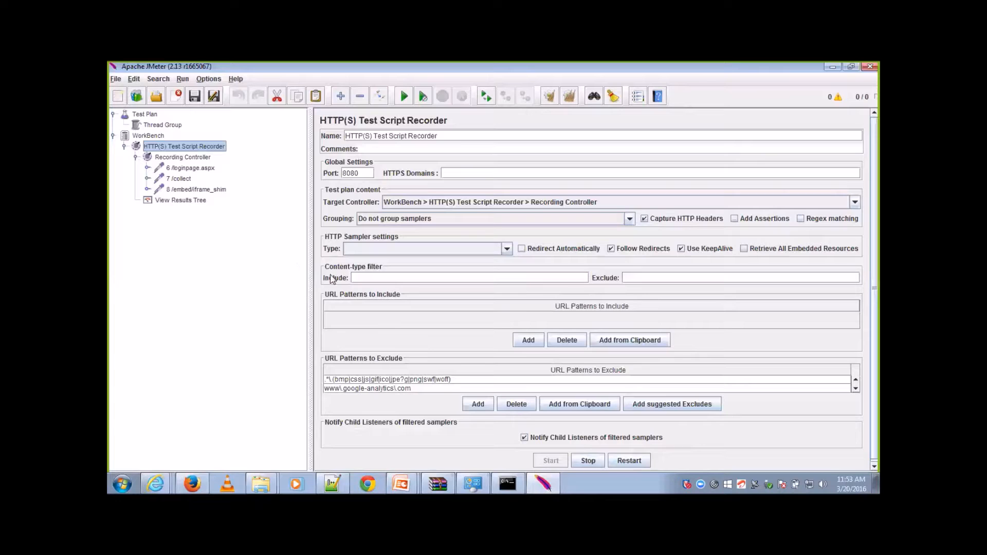
{"action": "double_click", "coordinate": [430, 388]}
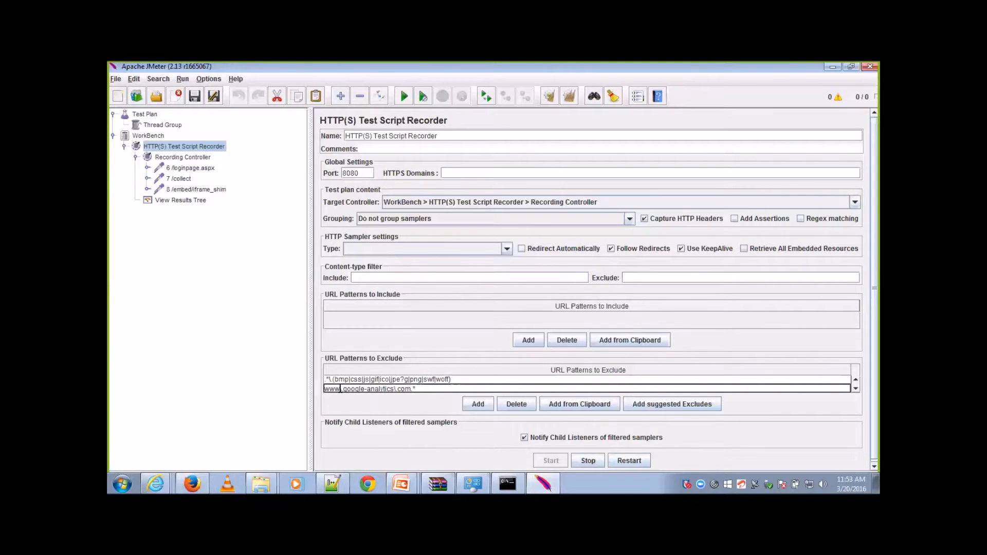
{"action": "key", "text": "BackSpace"}
{"action": "key", "text": "BackSpace"}
{"action": "key", "text": "BackSpace"}
{"action": "type", "text": ".*"}
Step: Delete the loginpage.aspx, collect and iframe_shim requests from the Recording Controller
{"action": "left_click", "coordinate": [188, 191]}
{"action": "key", "text": "shift+Up"}
{"action": "key", "text": "shift+Up"}
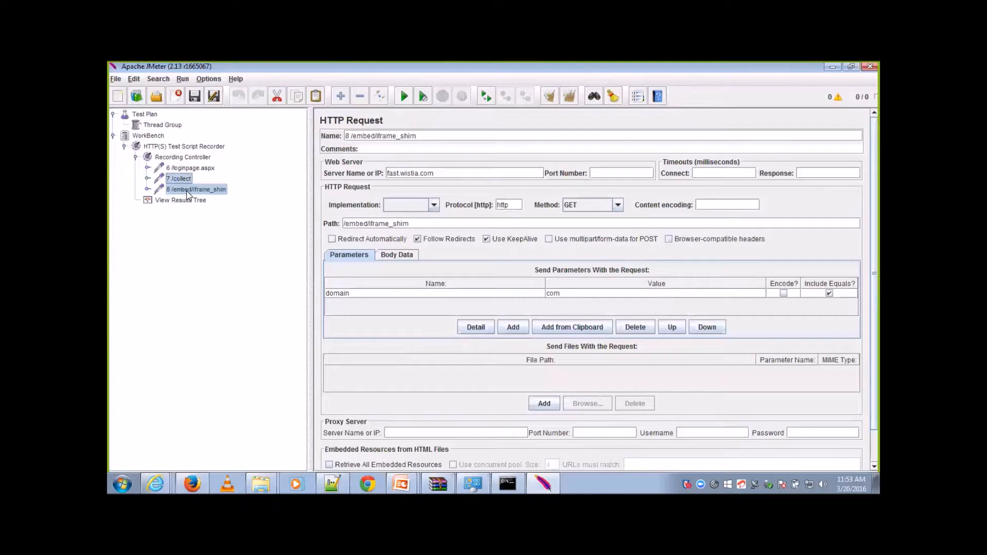
{"action": "key", "text": "Delete"}
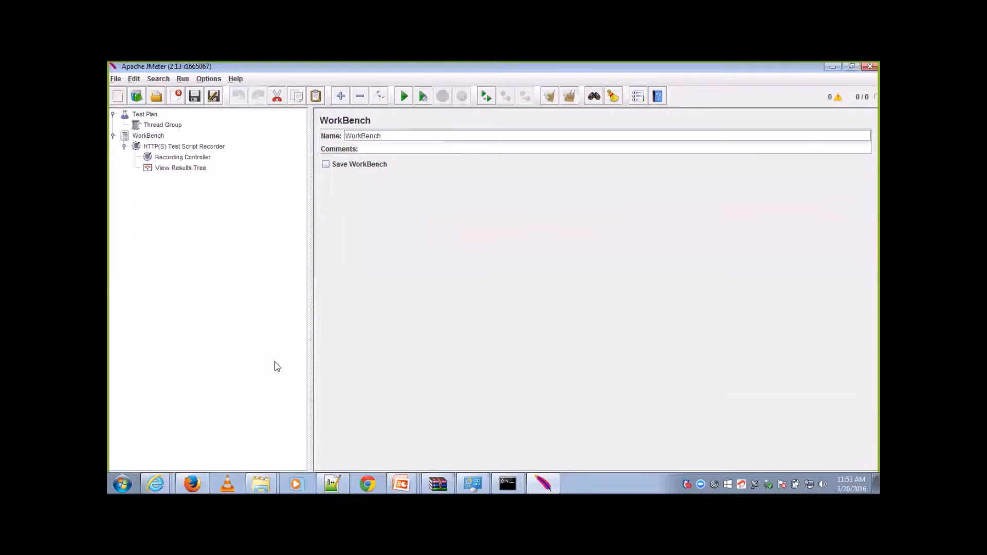
Step: Reload the login page in Firefox to record it with the new exclude pattern, and return to JMeter
{"action": "left_click", "coordinate": [192, 482]}
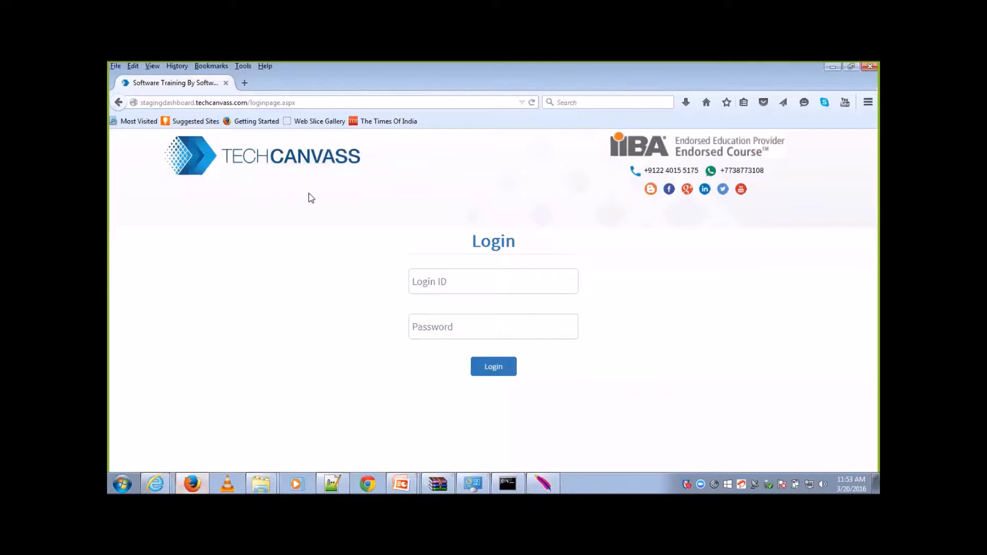
{"action": "left_click", "coordinate": [362, 103]}
{"action": "key", "text": "Return"}
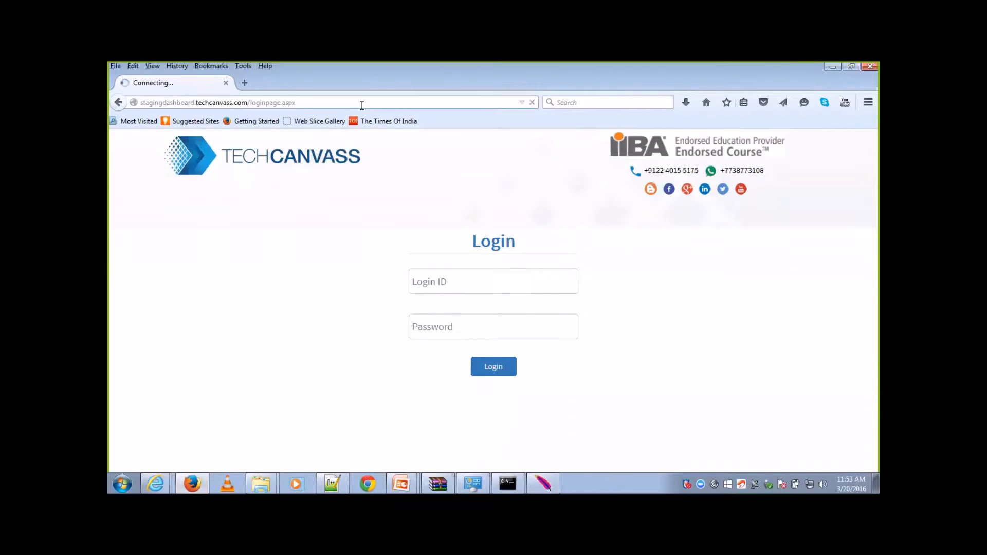
{"action": "key", "text": "alt+Tab"}
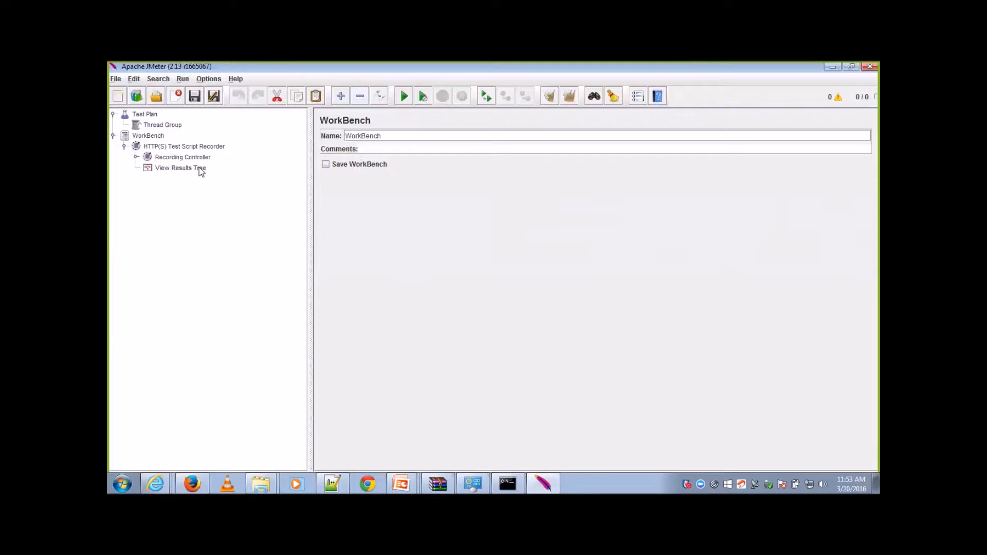
Step: Review the recorder's exclude patterns and inspect the loginpage.aspx and iframe_shim requests in the Recording Controller
{"action": "left_click", "coordinate": [189, 146]}
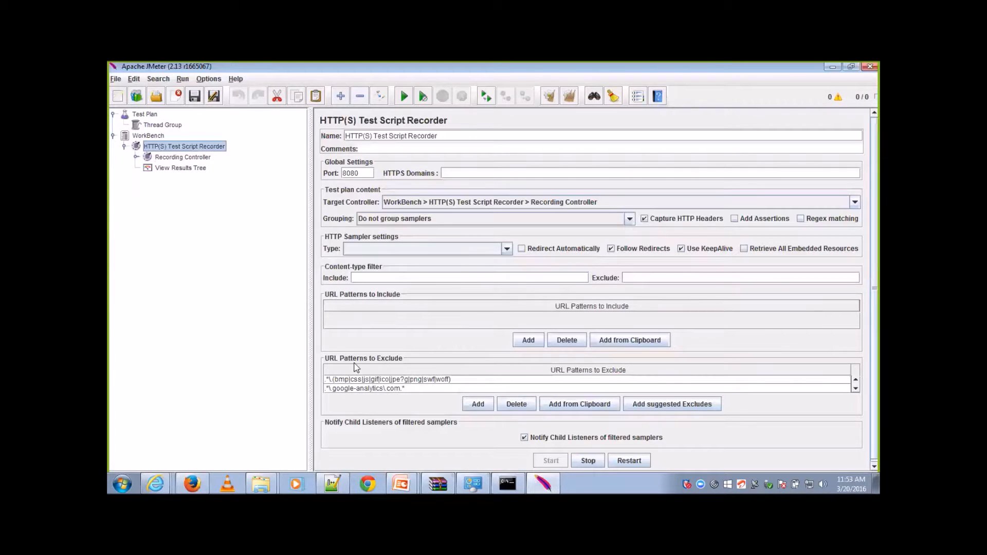
{"action": "left_click", "coordinate": [135, 157]}
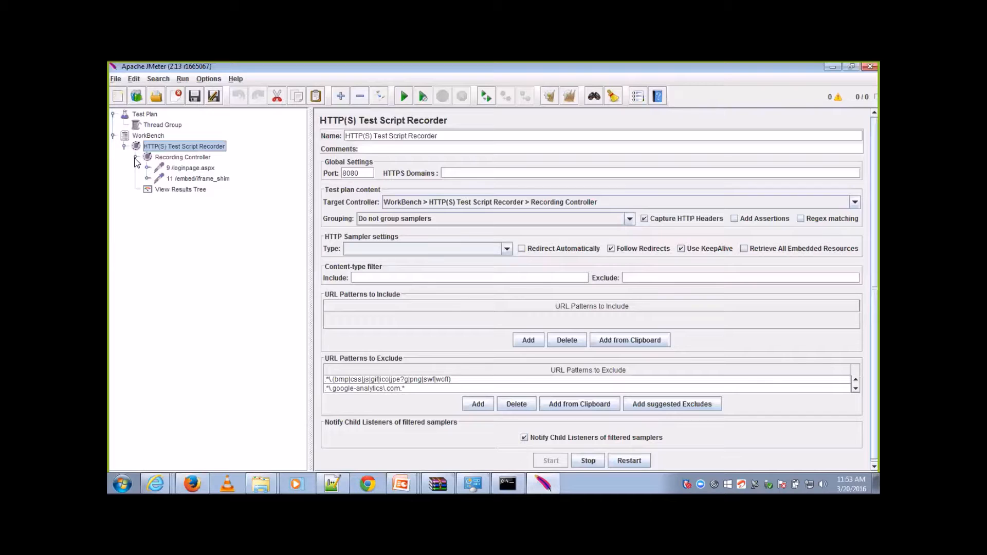
{"action": "left_click", "coordinate": [177, 169]}
{"action": "left_click", "coordinate": [181, 179]}
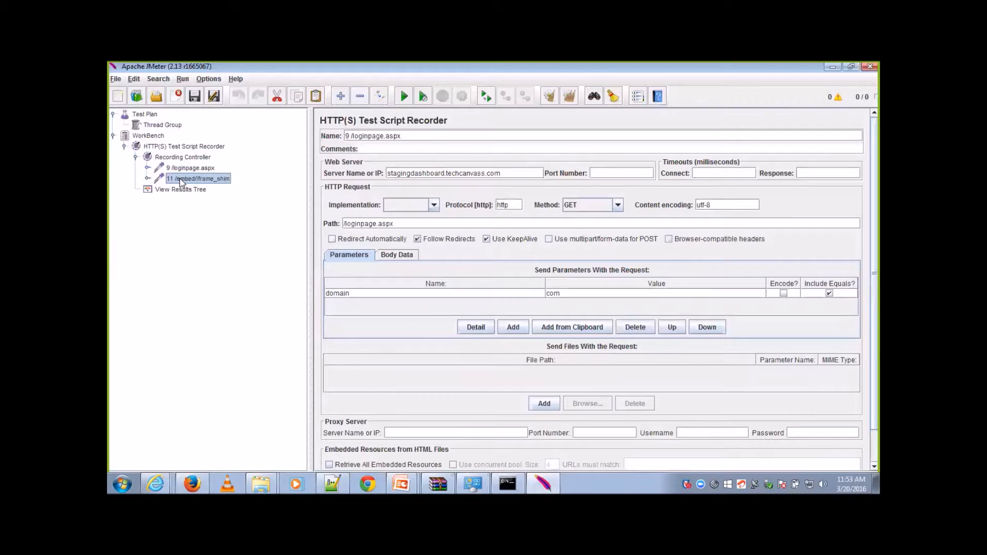
{"action": "left_click", "coordinate": [190, 167]}
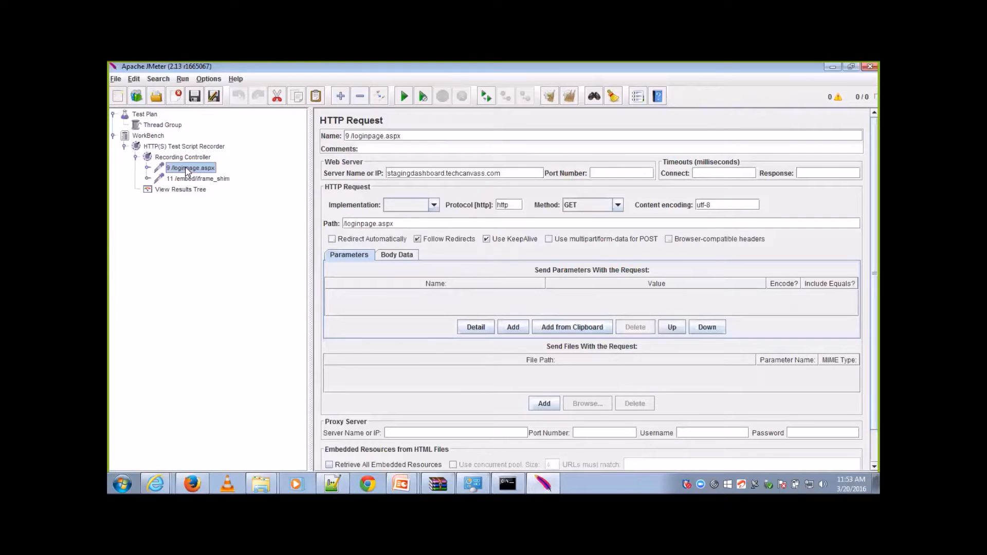
{"action": "left_click", "coordinate": [187, 180]}
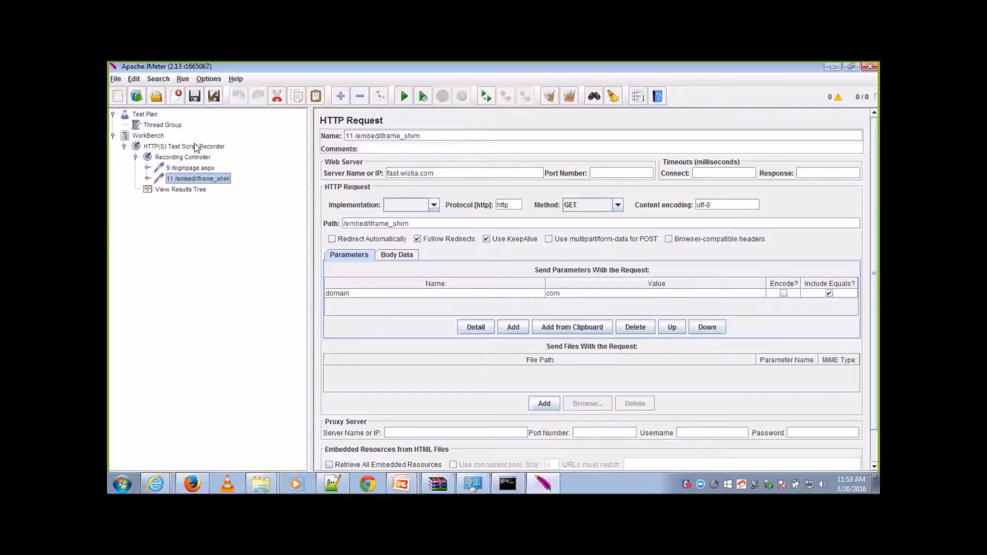
Step: Set the script recorder's grouping to "Put each group in a new transaction controller"
{"action": "left_click", "coordinate": [197, 147]}
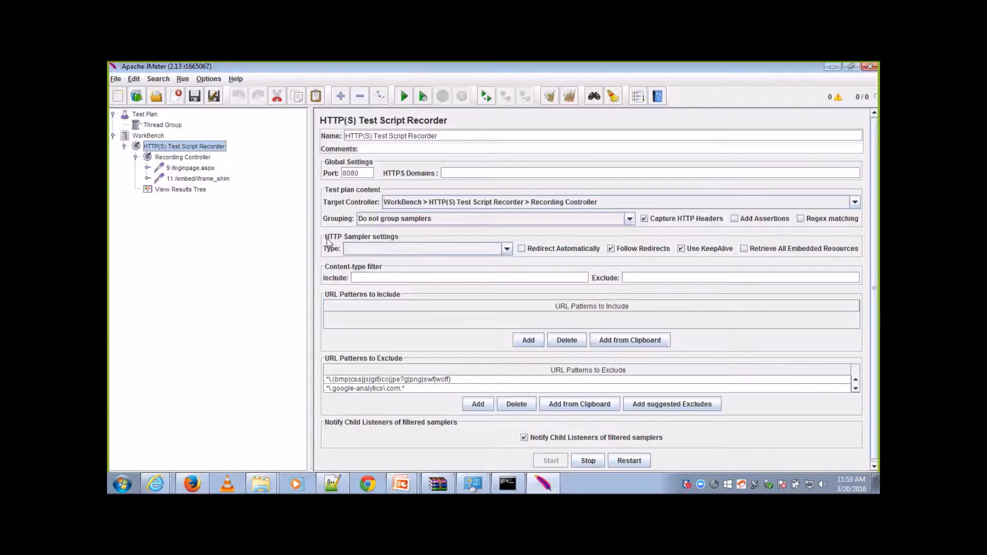
{"action": "left_click", "coordinate": [629, 220]}
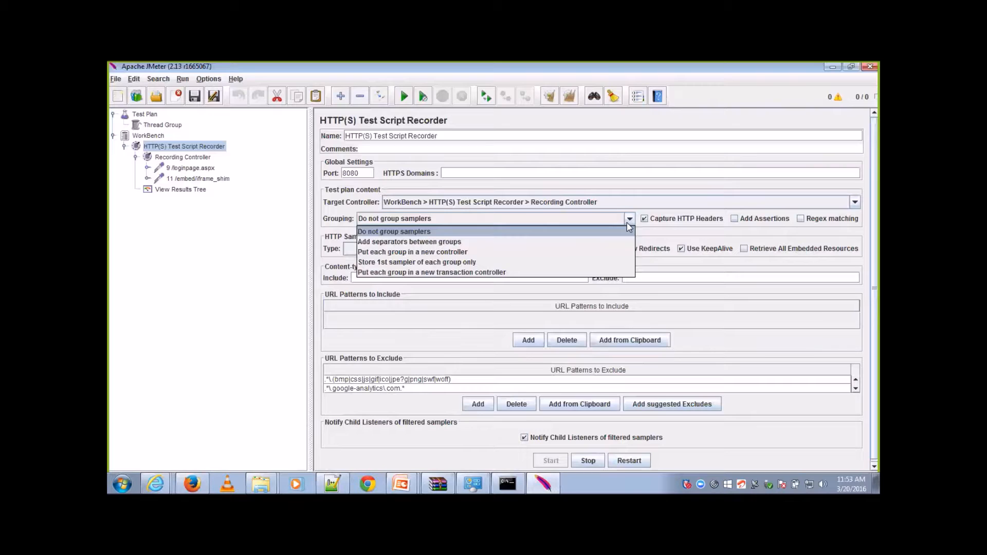
{"action": "left_click", "coordinate": [535, 273]}
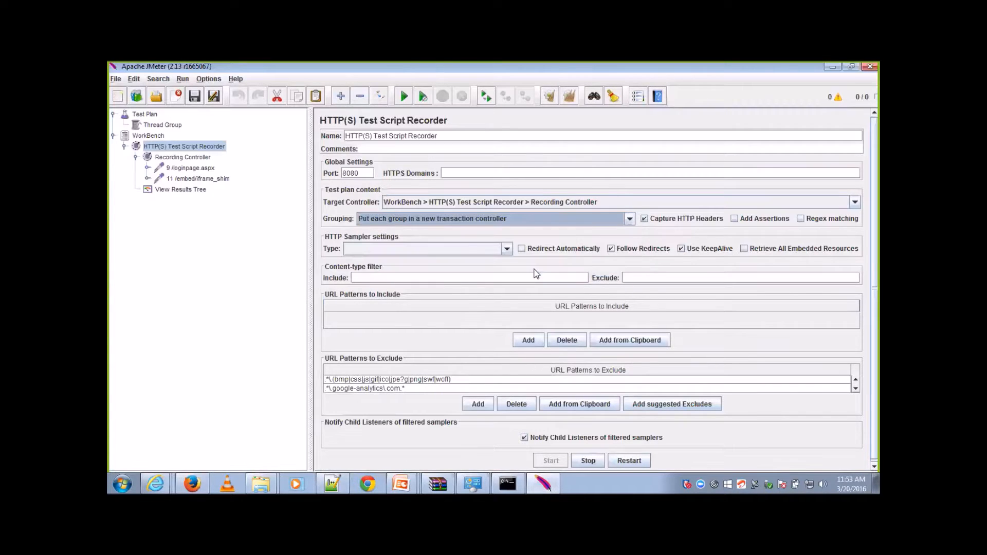
Step: Delete the loginpage.aspx and iframe_shim requests from the Recording Controller
{"action": "left_click", "coordinate": [199, 168]}
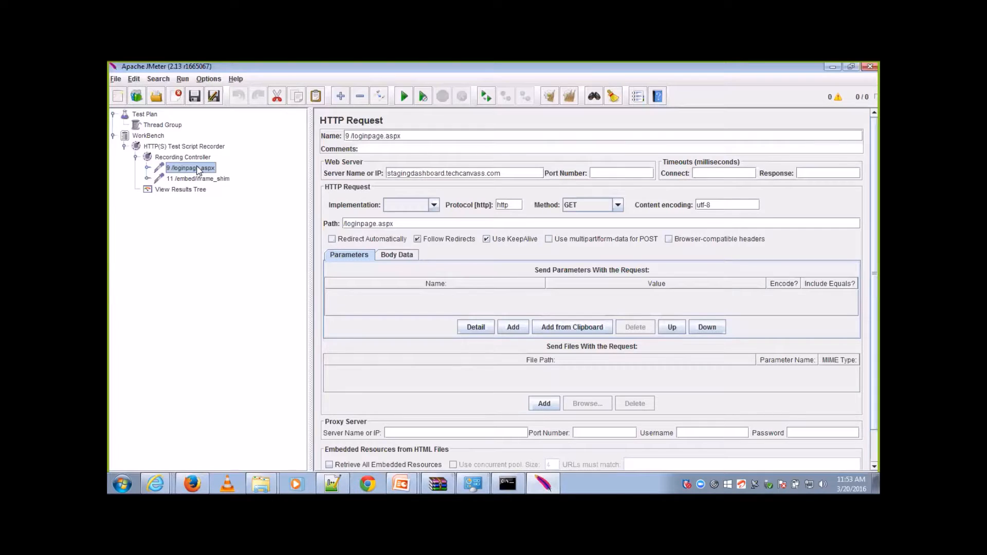
{"action": "key", "text": "Down"}
{"action": "key", "text": "Delete"}
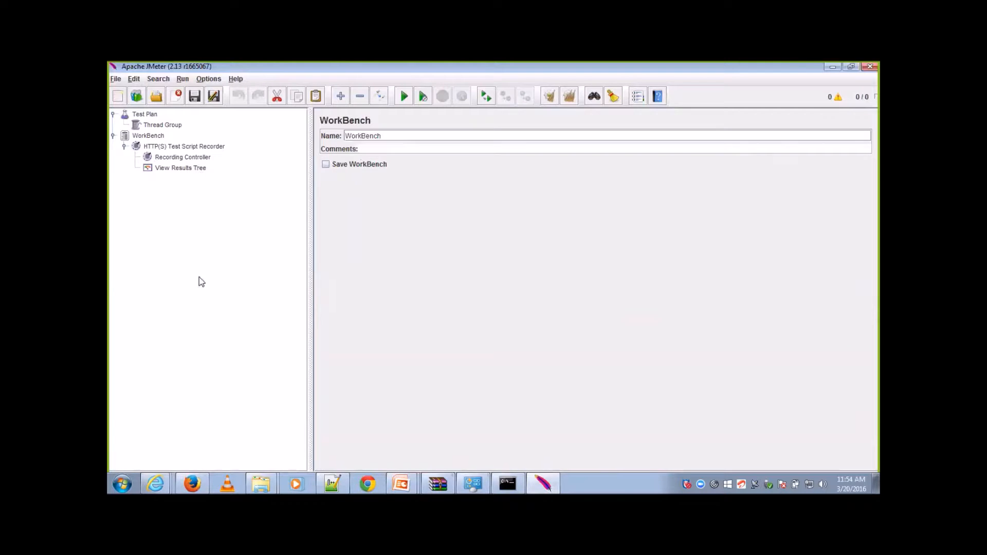
Step: Restart the HTTP(S) Test Script Recorder with the new grouping and accept the root certificate notice
{"action": "left_click", "coordinate": [199, 482]}
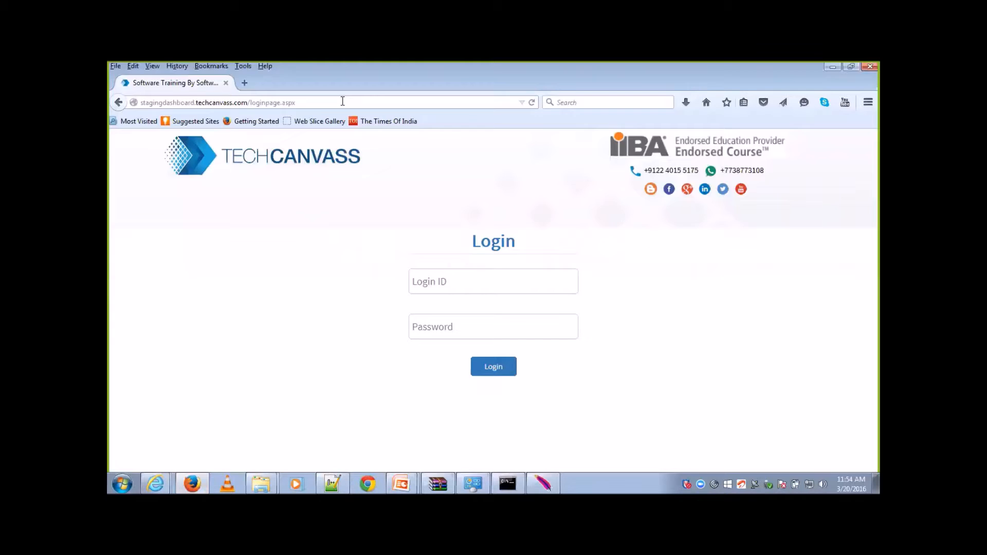
{"action": "key", "text": "alt+Tab"}
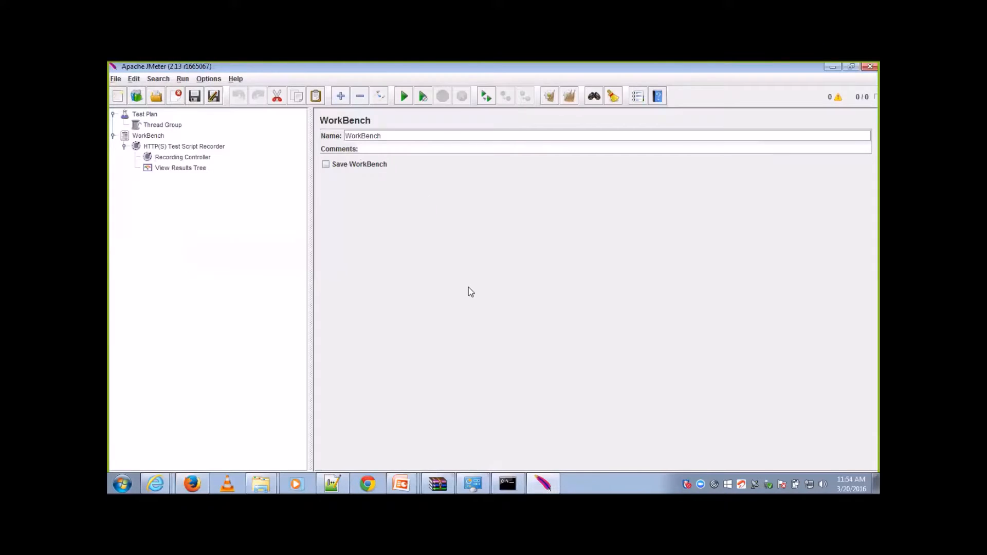
{"action": "left_click", "coordinate": [218, 149]}
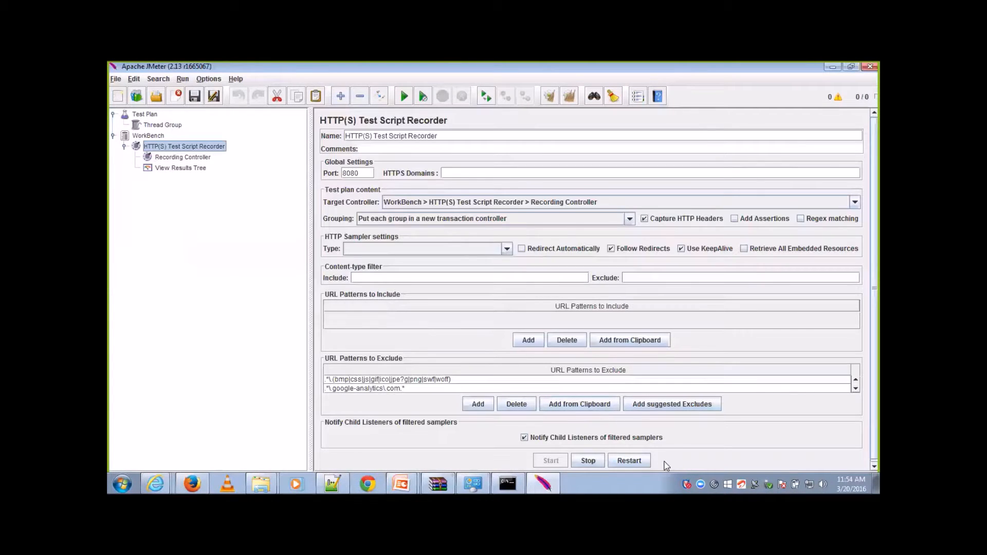
{"action": "left_click", "coordinate": [629, 461]}
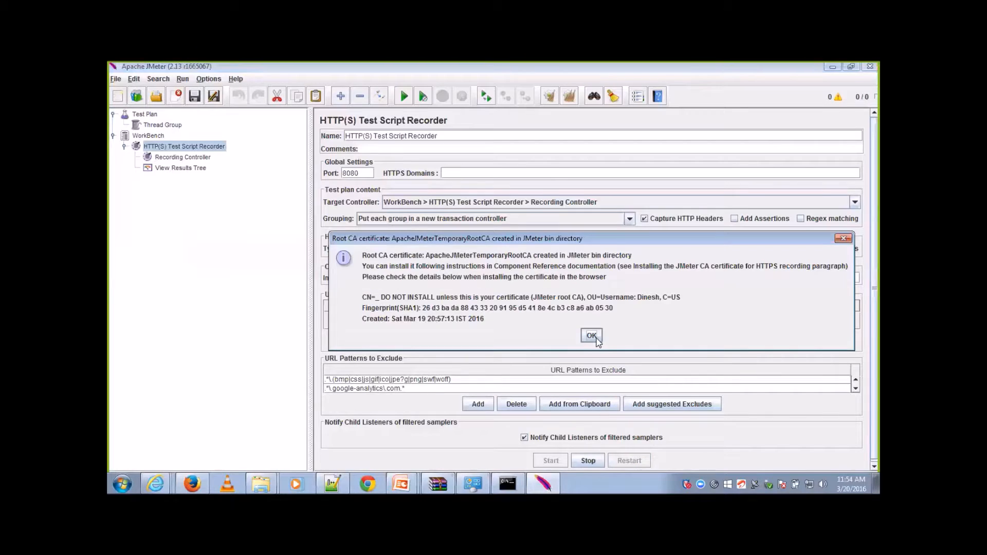
{"action": "left_click", "coordinate": [592, 335]}
Step: Reload the login page in Firefox to record it under a transaction controller, and return to JMeter
{"action": "key", "text": "alt+Tab"}
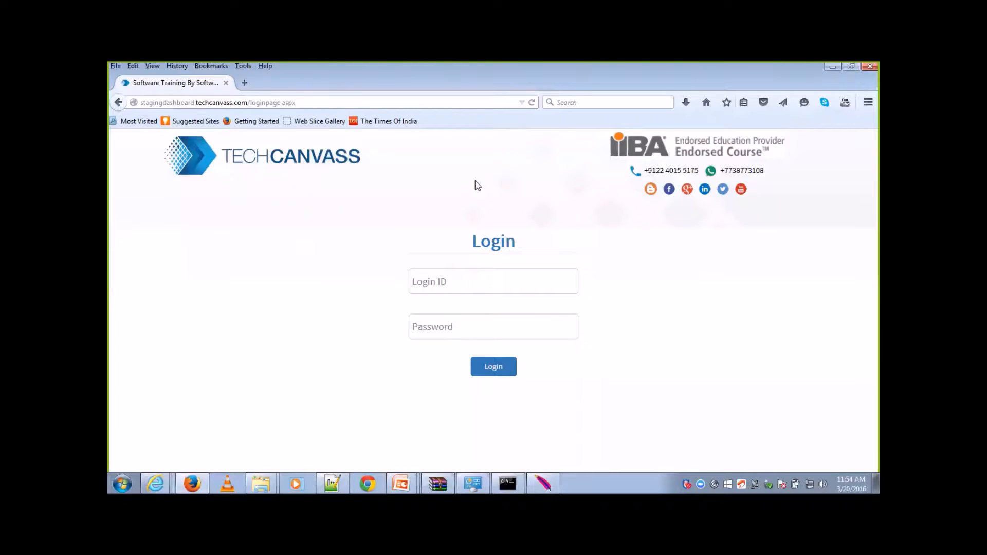
{"action": "left_click", "coordinate": [451, 104]}
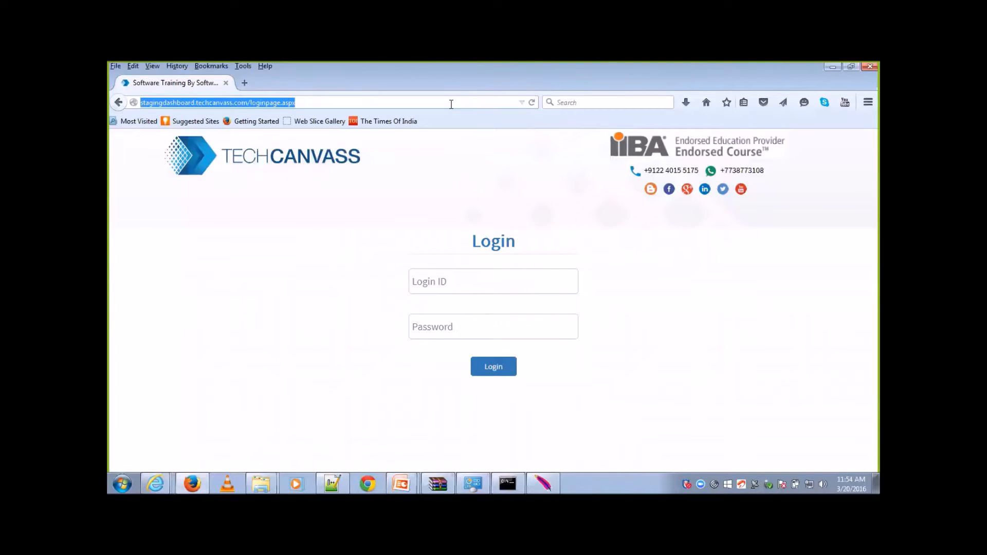
{"action": "key", "text": "Return"}
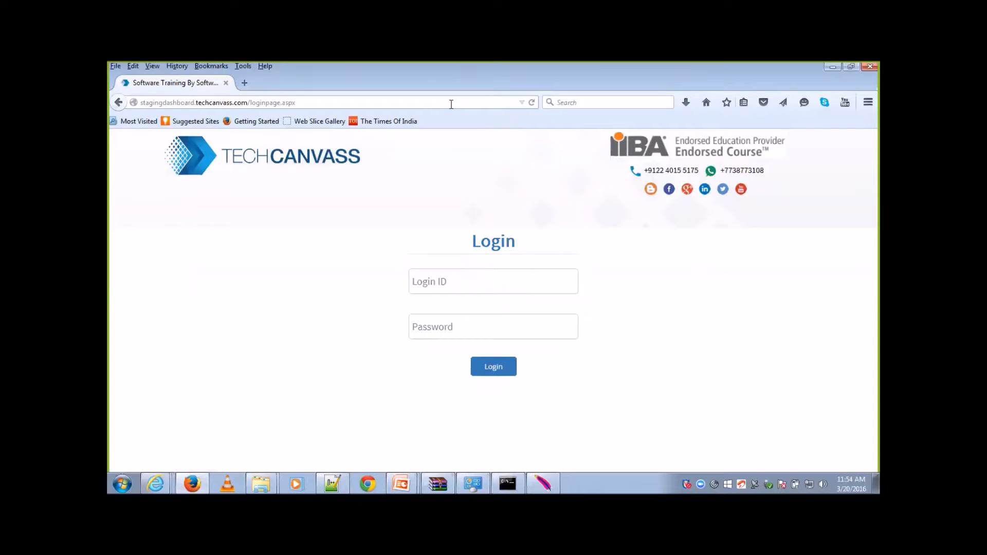
{"action": "key", "text": "alt+Tab"}
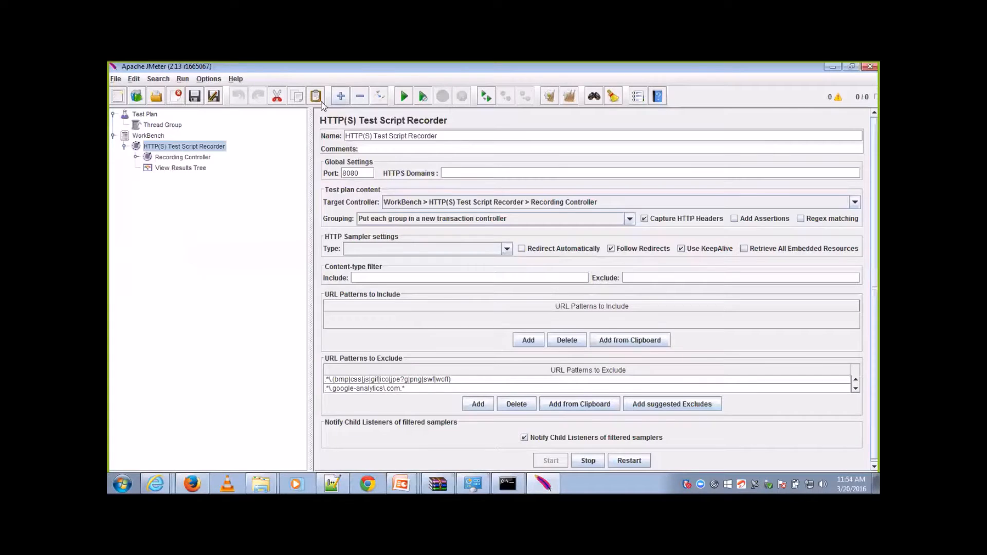
Step: Rename the recorded 12 /loginpage.aspx transaction controller under the Recording Controller as "Launch Application"
{"action": "left_click", "coordinate": [136, 158]}
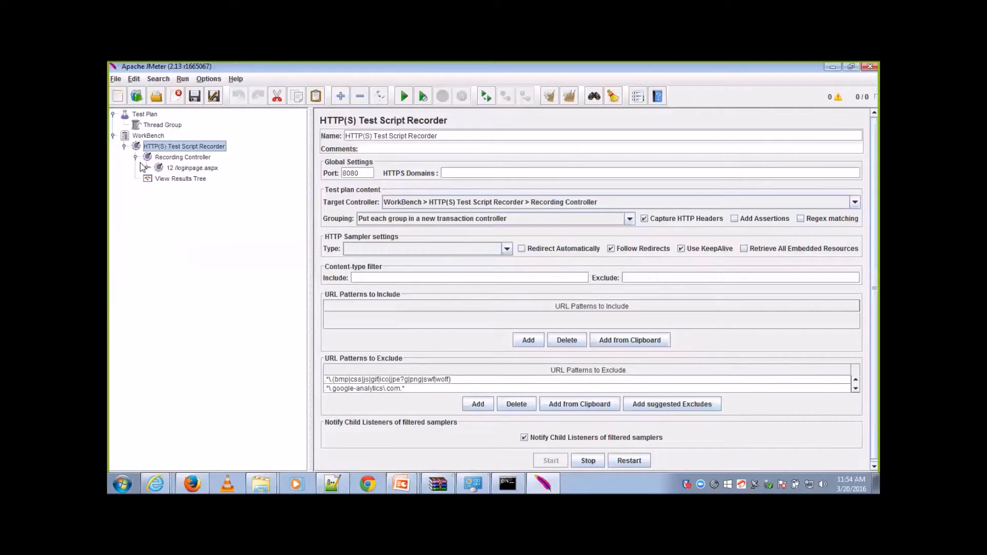
{"action": "left_click", "coordinate": [182, 168]}
{"action": "left_click", "coordinate": [148, 168]}
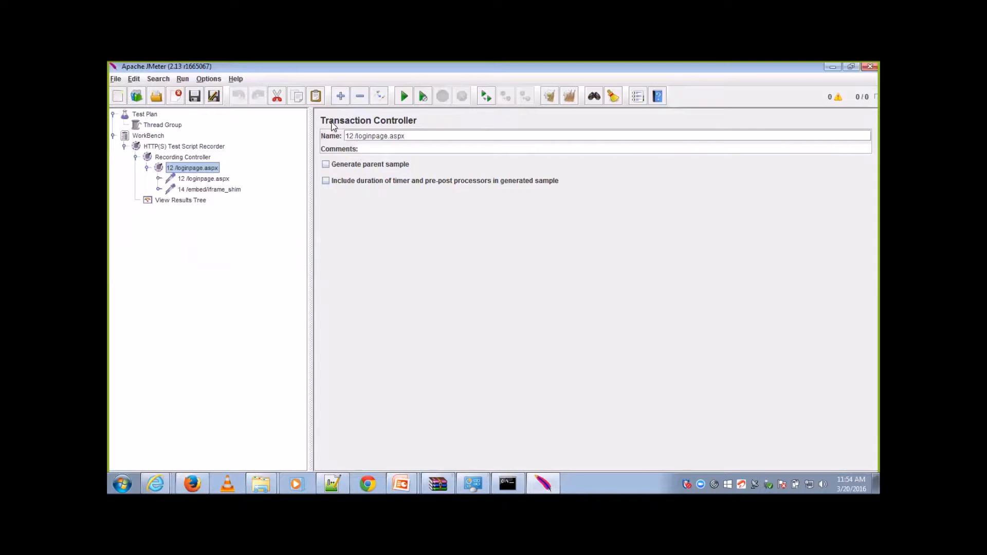
{"action": "left_click_drag", "start_coordinate": [407, 136], "coordinate": [341, 134]}
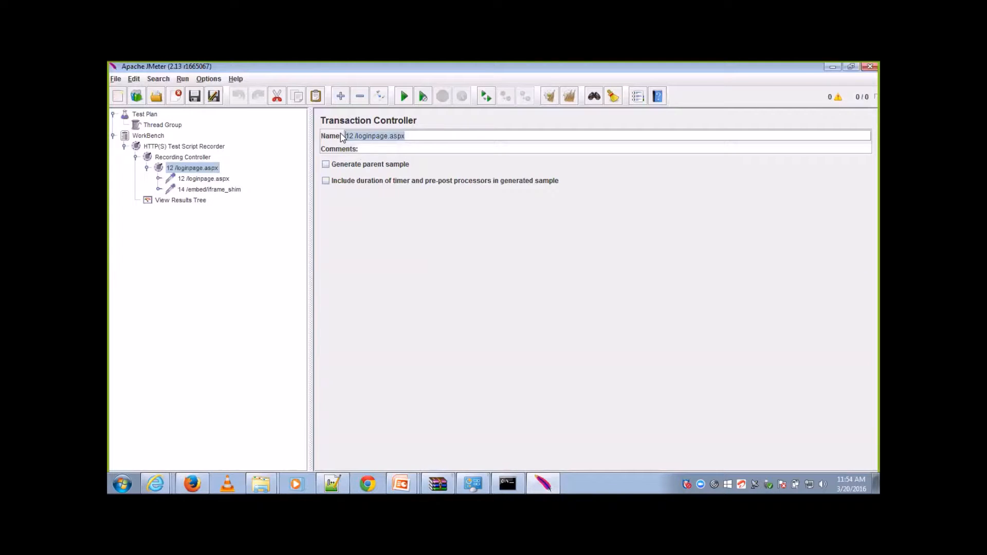
{"action": "key", "text": "BackSpace"}
{"action": "type", "text": "Launch Application"}
{"action": "left_click", "coordinate": [223, 180]}
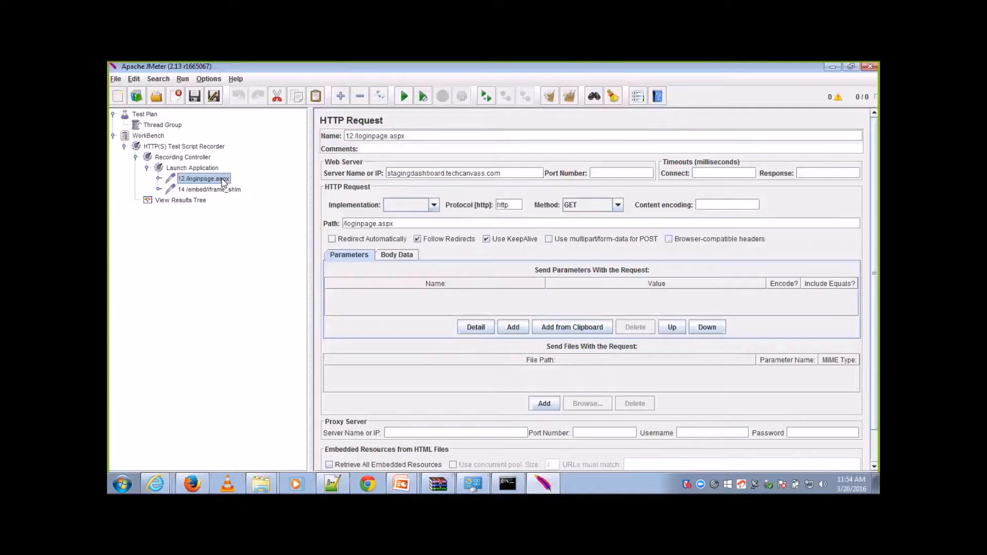
{"action": "left_click", "coordinate": [147, 168]}
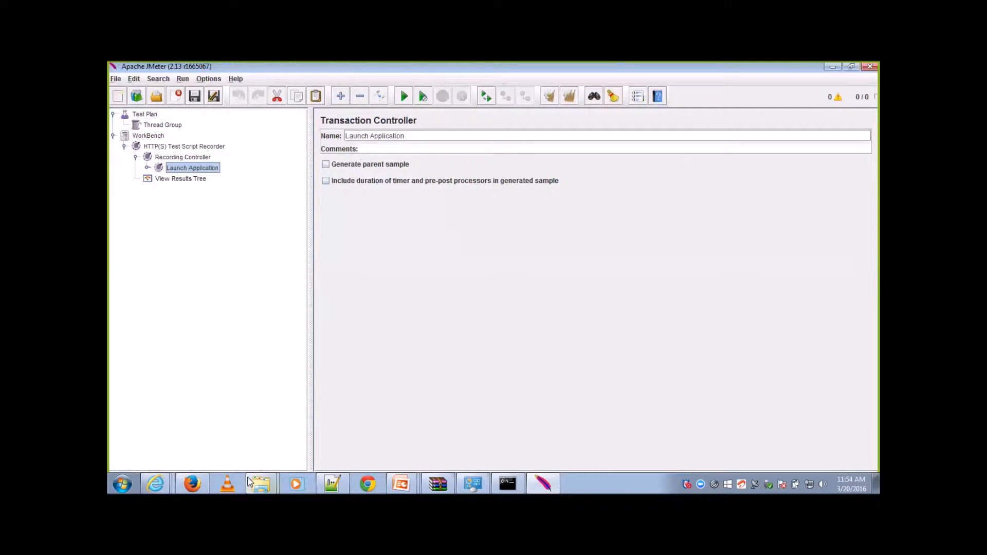
Step: Copy the user ID from app_details.txt in Notepad++ into the Login ID field of the login page in Firefox
{"action": "left_click", "coordinate": [193, 484]}
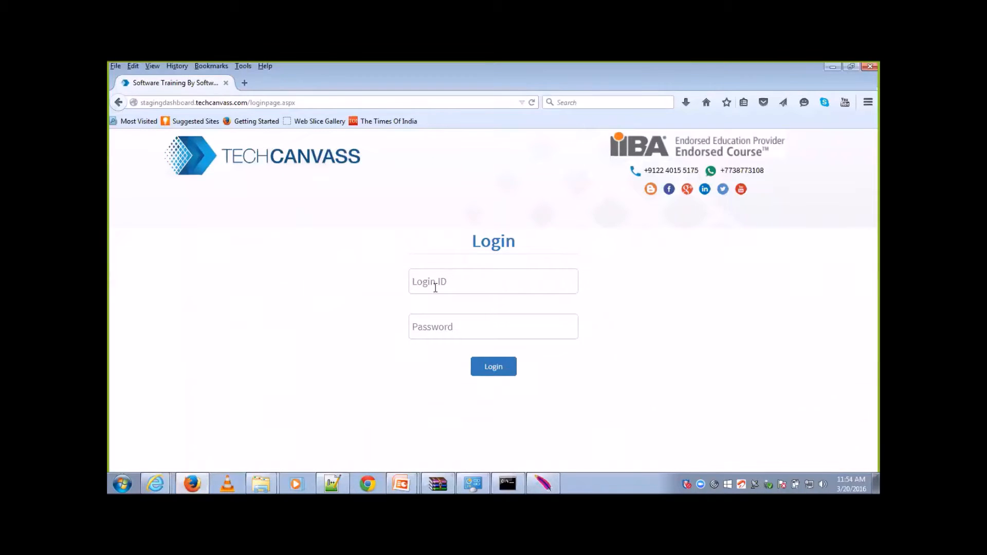
{"action": "left_click", "coordinate": [333, 483]}
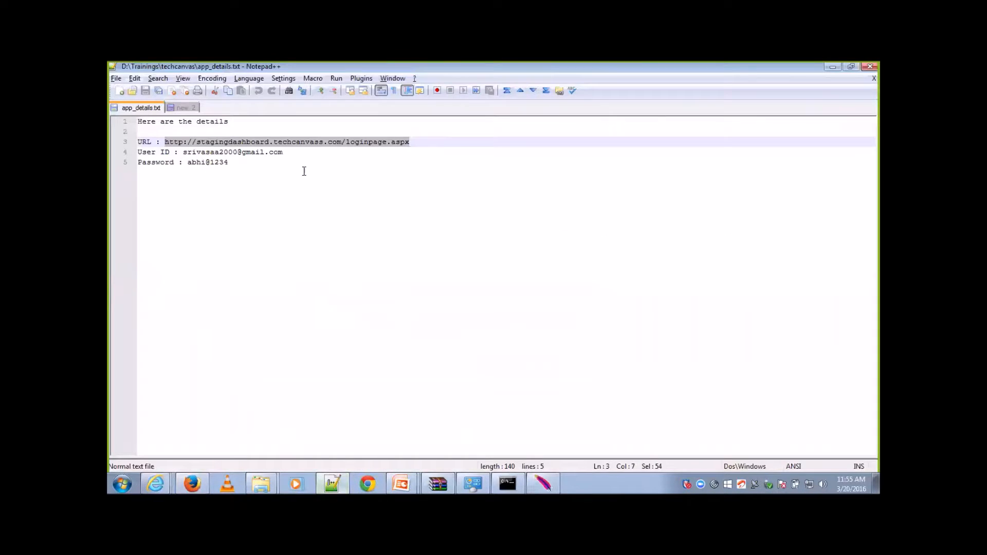
{"action": "left_click_drag", "start_coordinate": [286, 153], "coordinate": [186, 149]}
{"action": "key", "text": "ctrl+c"}
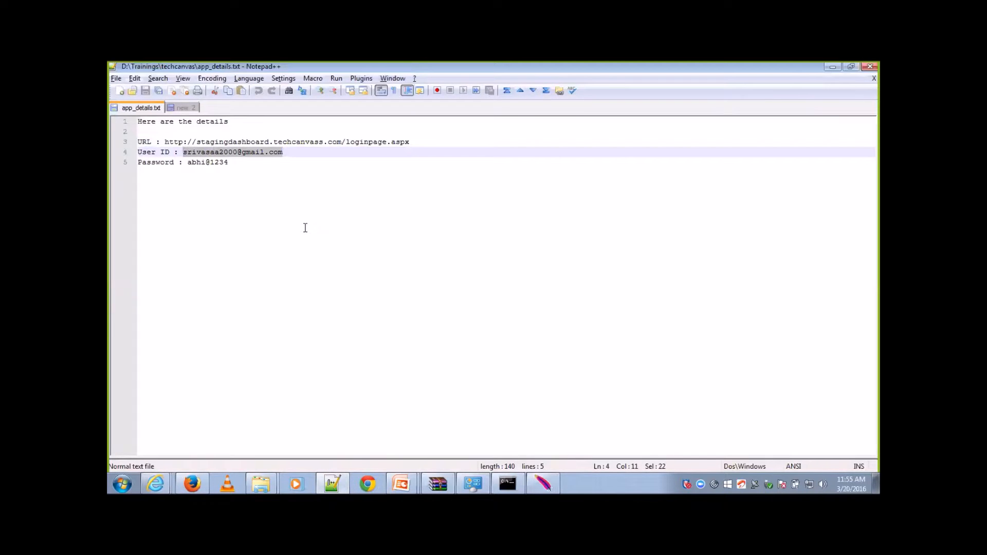
{"action": "key", "text": "alt+Tab"}
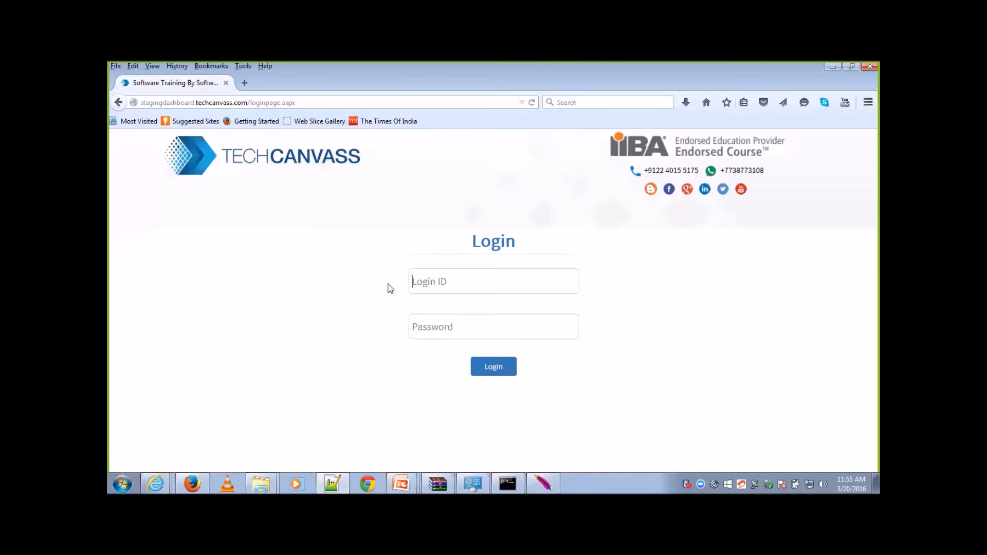
{"action": "left_click", "coordinate": [449, 286]}
{"action": "left_click", "coordinate": [448, 300]}
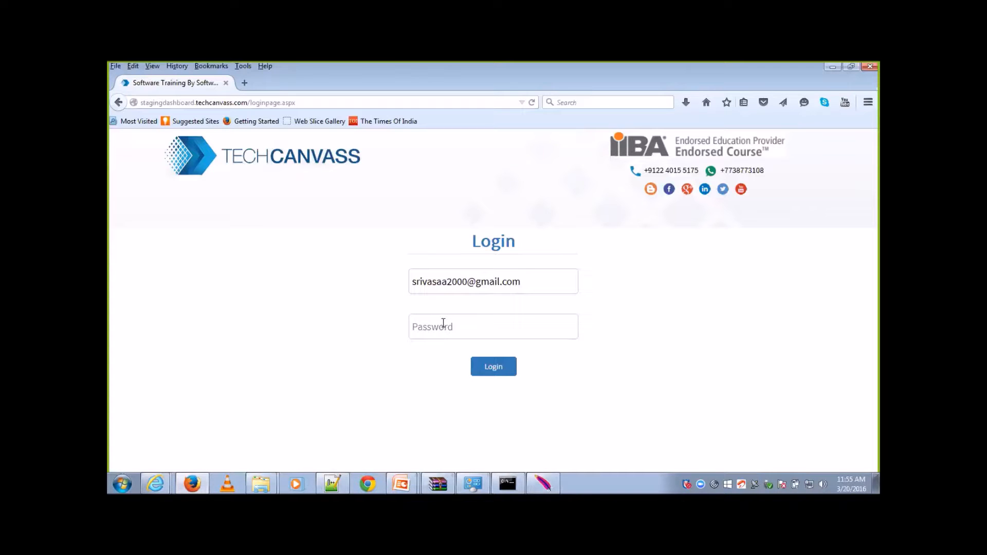
Step: Enter the account password on the login page and log in to record the login
{"action": "left_click", "coordinate": [444, 326]}
{"action": "type", "text": "*********"}
{"action": "left_click", "coordinate": [494, 370]}
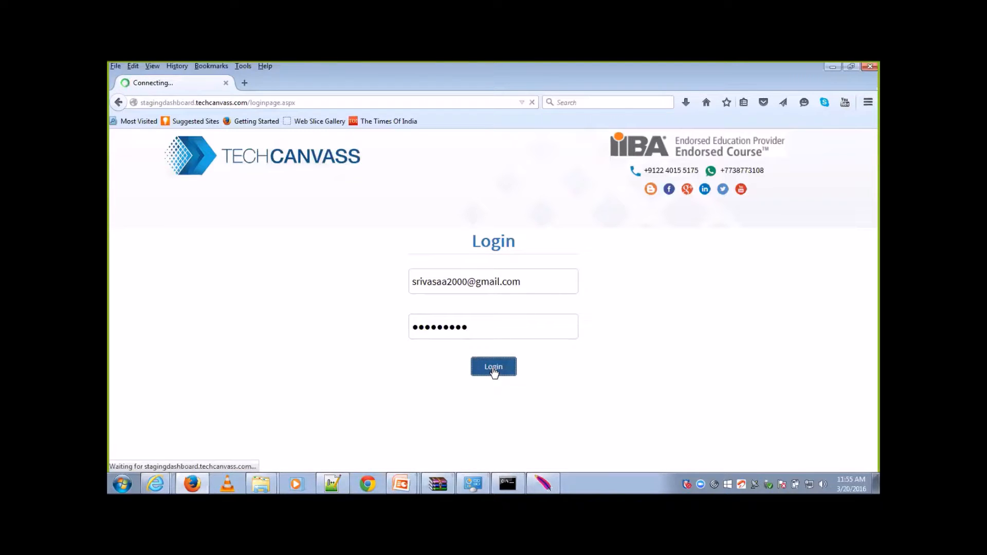
Step: Switch to JMeter and examine the requests recorded under 15 /loginpage.aspx, the recorder settings and the View Results Tree
{"action": "left_click", "coordinate": [543, 484]}
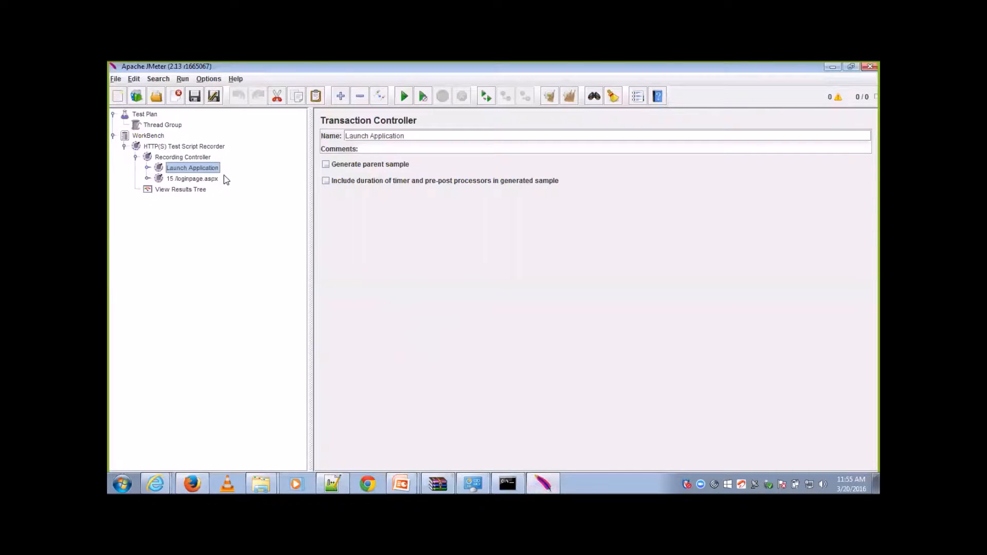
{"action": "left_click", "coordinate": [207, 179]}
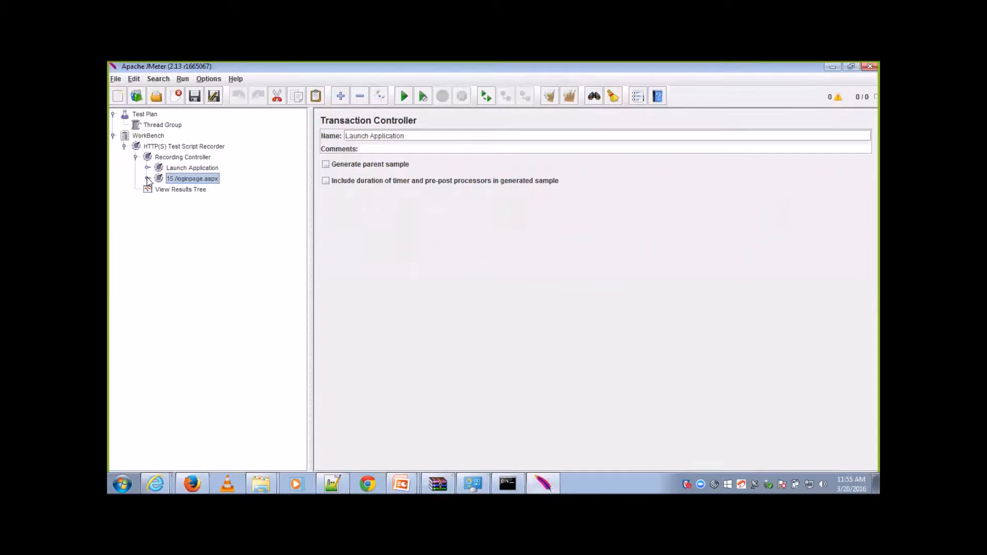
{"action": "left_click", "coordinate": [147, 179]}
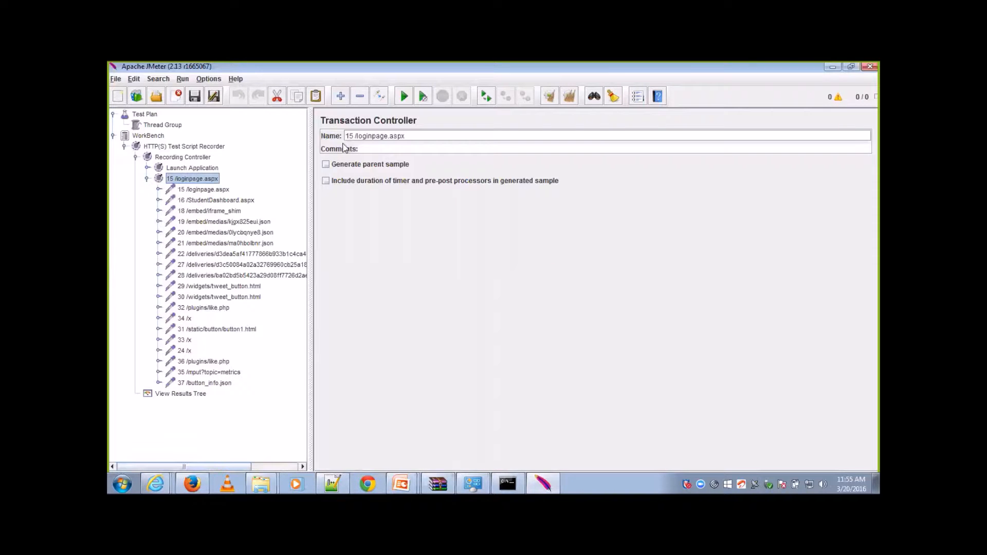
{"action": "left_click", "coordinate": [195, 146]}
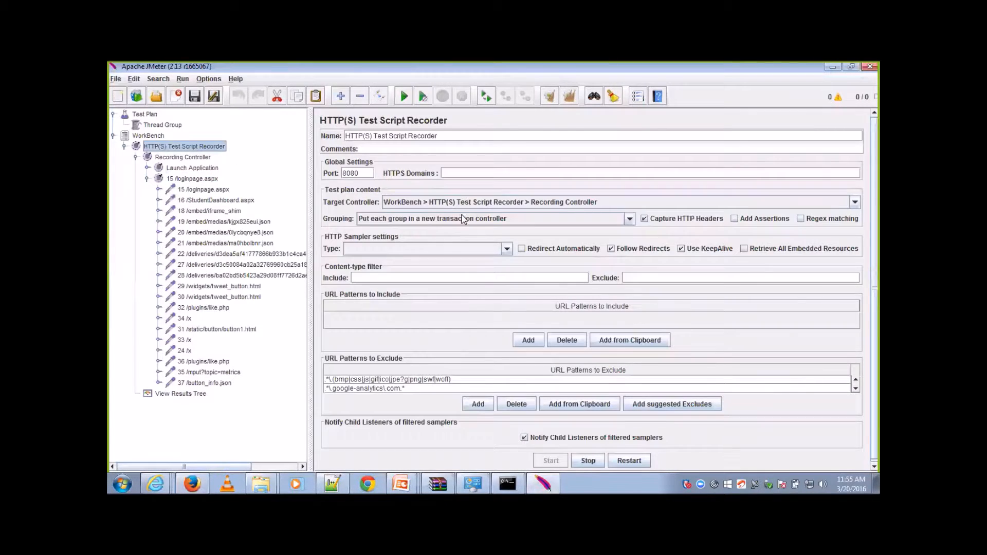
{"action": "left_click", "coordinate": [147, 179]}
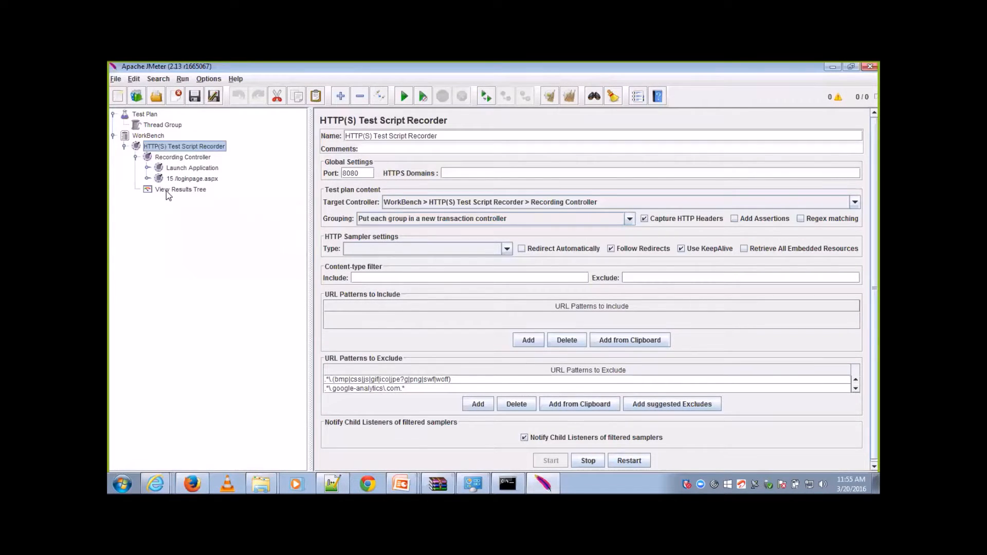
{"action": "left_click", "coordinate": [166, 190]}
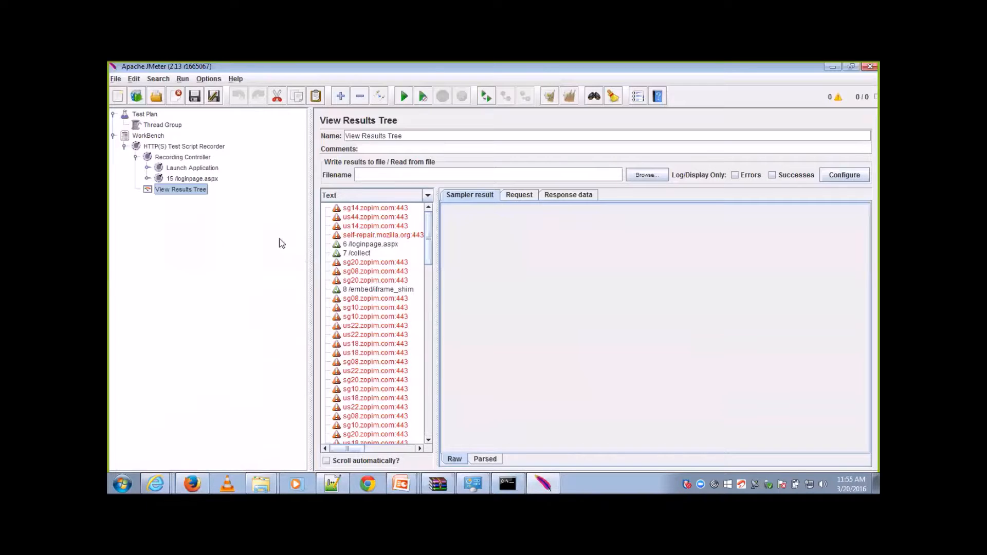
{"action": "left_click", "coordinate": [199, 147]}
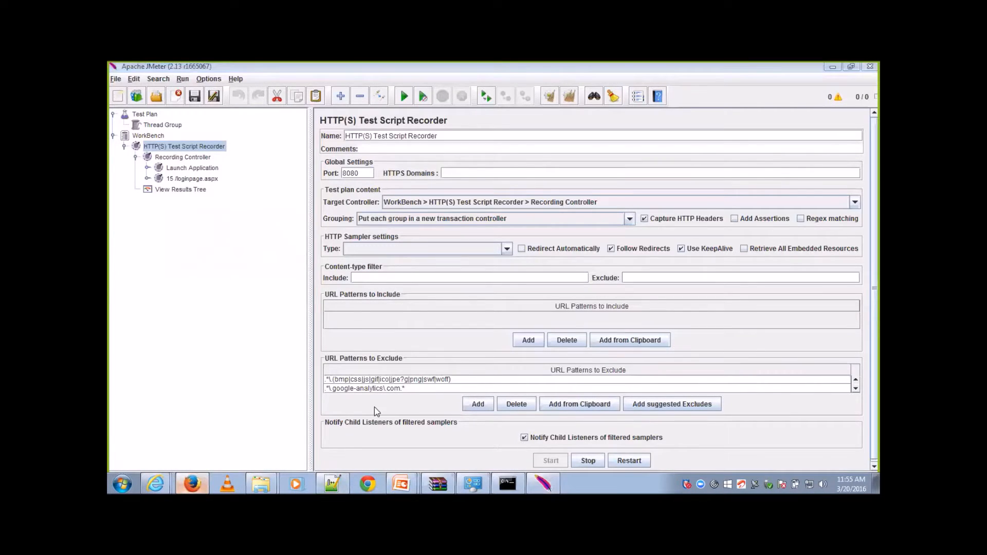
Step: Log out of the student dashboard in Firefox to record the logout, and return to JMeter
{"action": "left_click", "coordinate": [191, 483]}
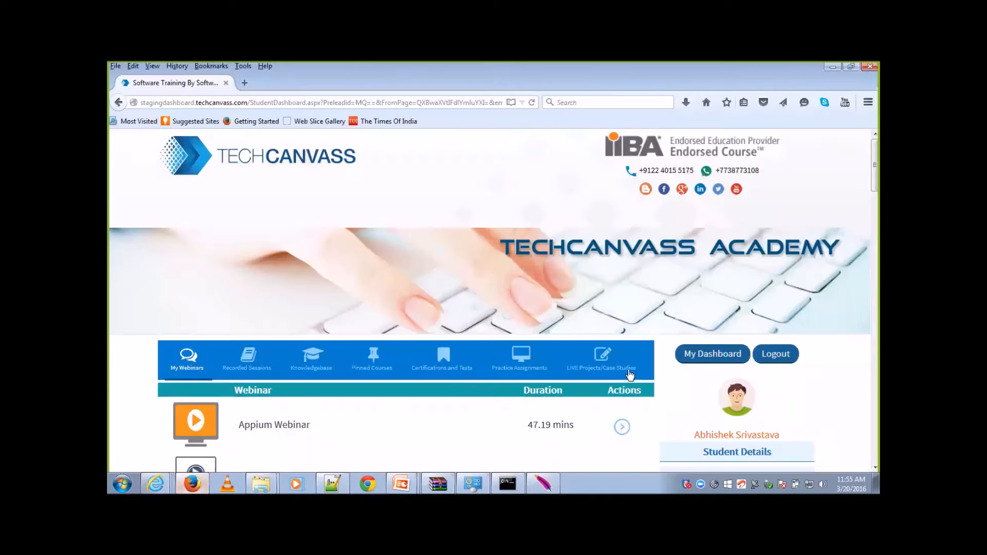
{"action": "left_click", "coordinate": [766, 355]}
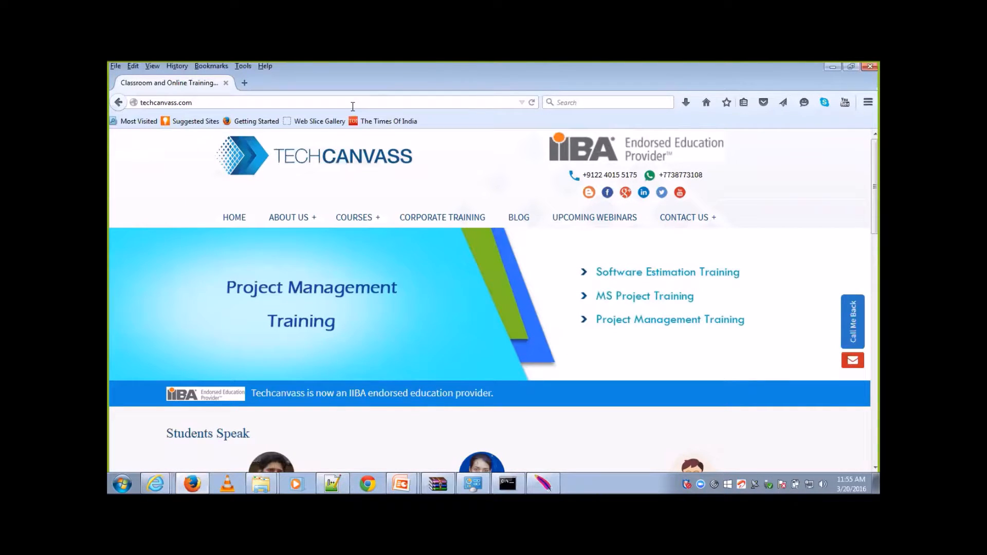
{"action": "key", "text": "alt+Tab"}
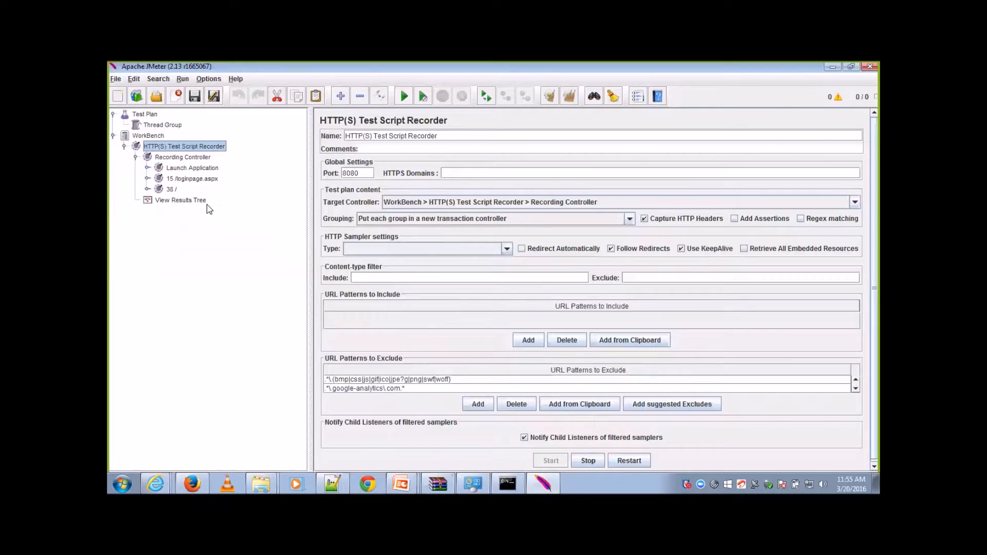
Step: Examine the requests recorded under the 38 / transaction controller and the View Results Tree
{"action": "left_click", "coordinate": [147, 190]}
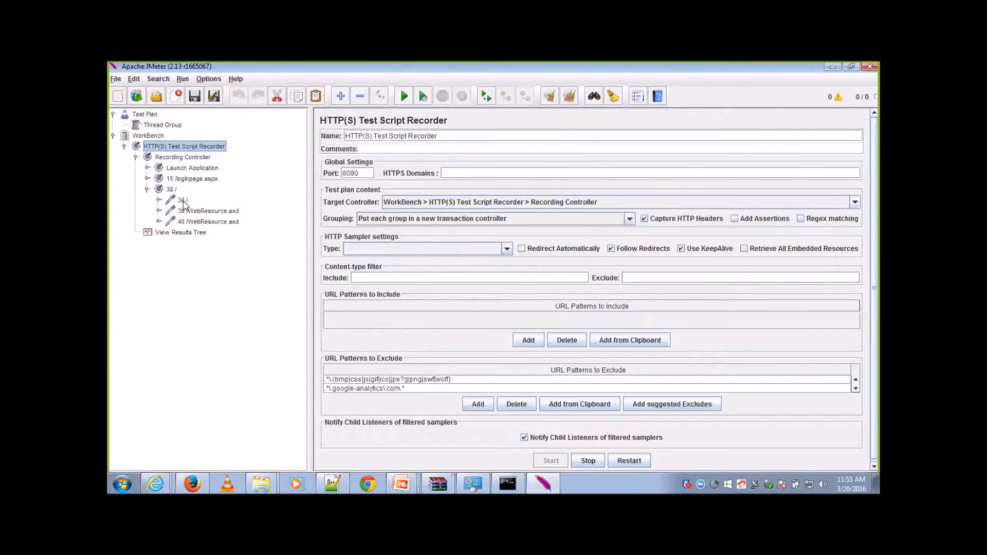
{"action": "left_click", "coordinate": [187, 201]}
{"action": "left_click", "coordinate": [192, 211]}
{"action": "left_click", "coordinate": [200, 221]}
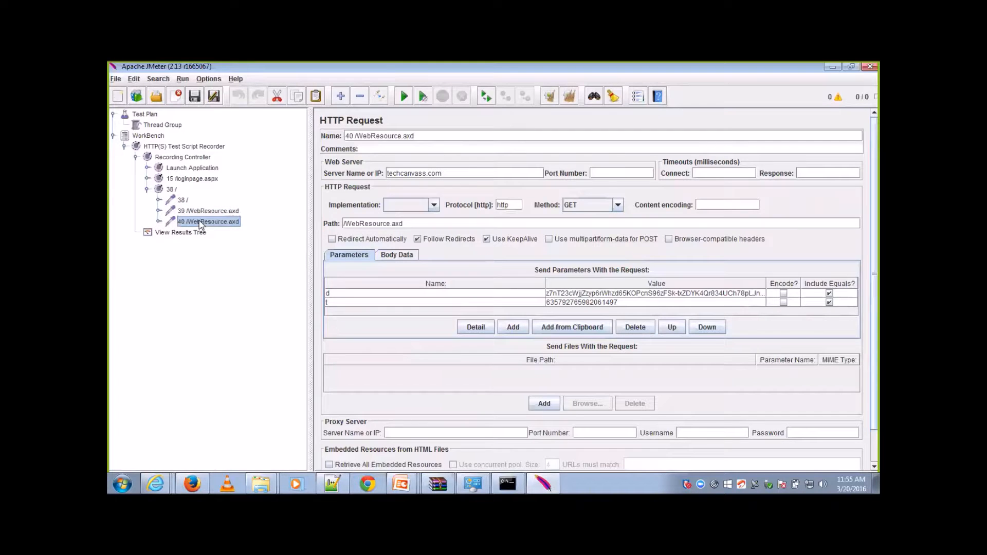
{"action": "left_click", "coordinate": [147, 190]}
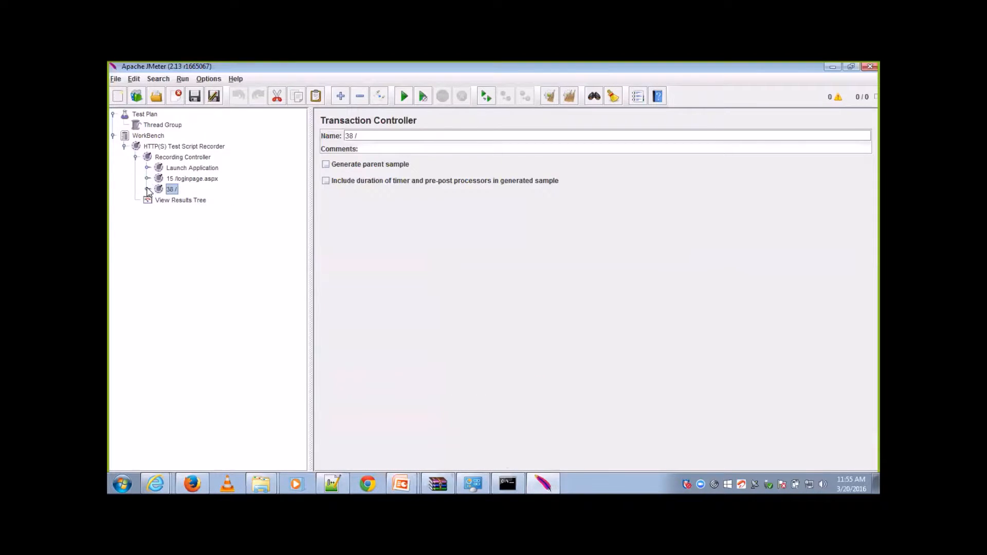
{"action": "left_click", "coordinate": [180, 201]}
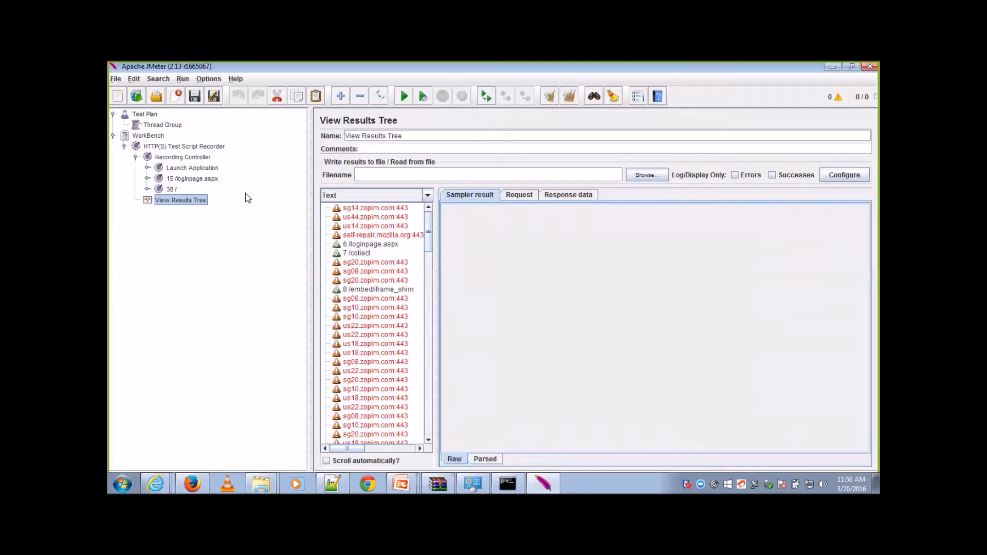
Step: Move the Launch Application, 15 /loginpage.aspx and 38 / transaction controllers from the Recording Controller into the Thread Group
{"action": "left_click", "coordinate": [165, 126]}
{"action": "left_click", "coordinate": [190, 171]}
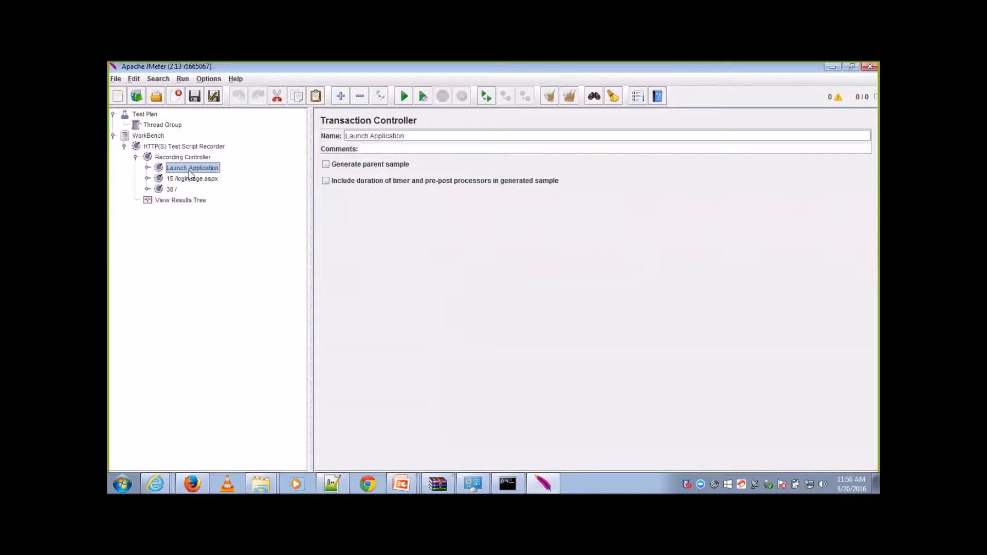
{"action": "key", "text": "shift+Down"}
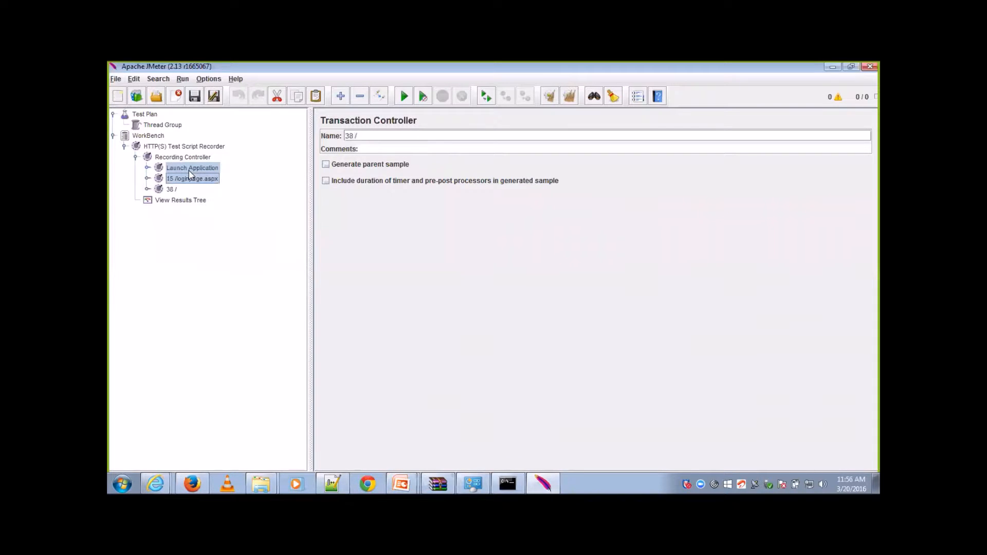
{"action": "key", "text": "shift+Down"}
{"action": "key", "text": "ctrl+x"}
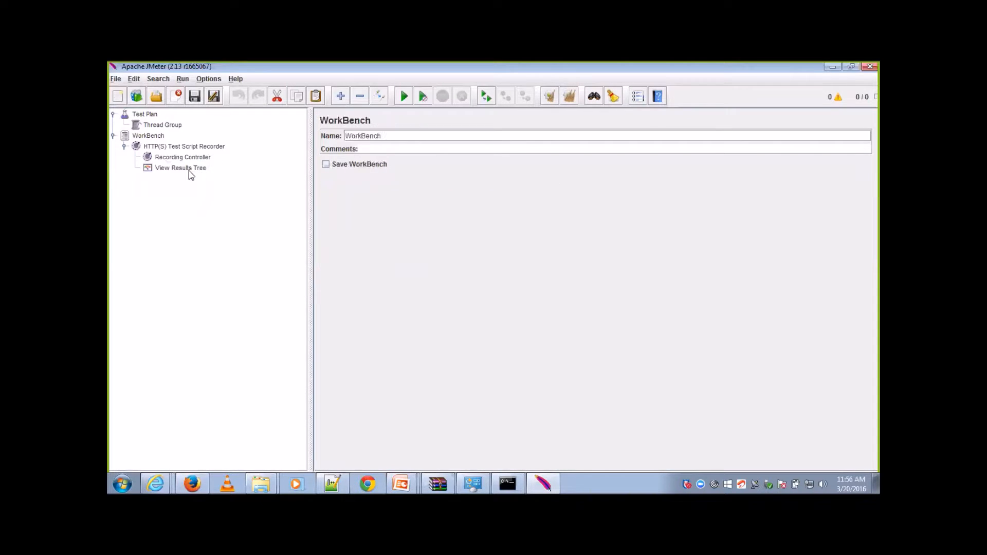
{"action": "left_click", "coordinate": [160, 126]}
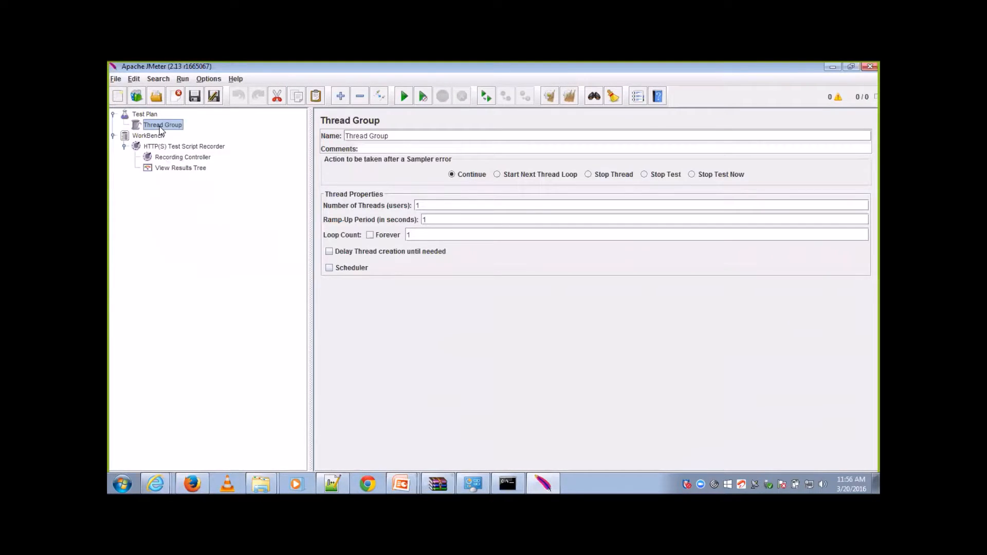
{"action": "key", "text": "ctrl+v"}
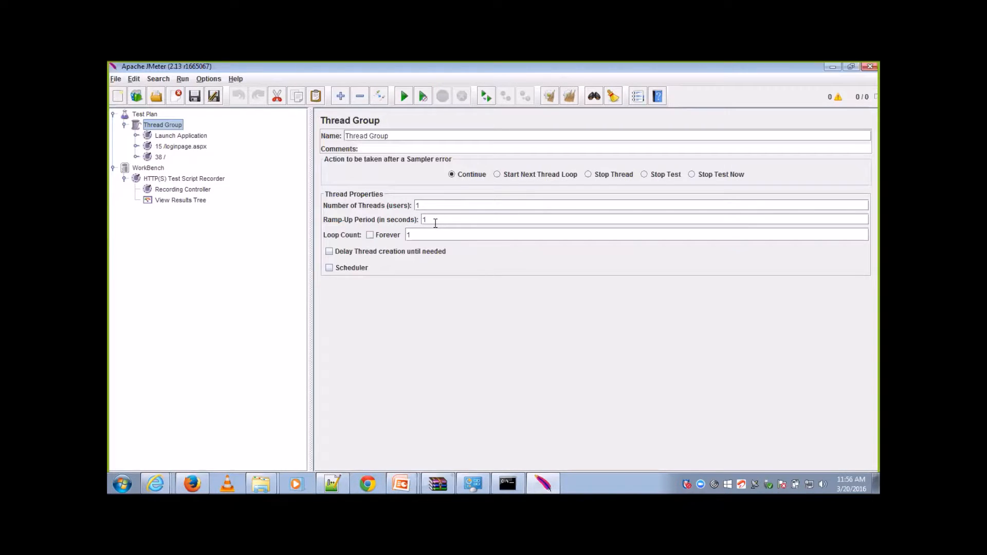
Step: Add a View Results Tree listener to the Thread Group
{"action": "right_click", "coordinate": [165, 128]}
{"action": "mouse_move", "coordinate": [177, 133]}
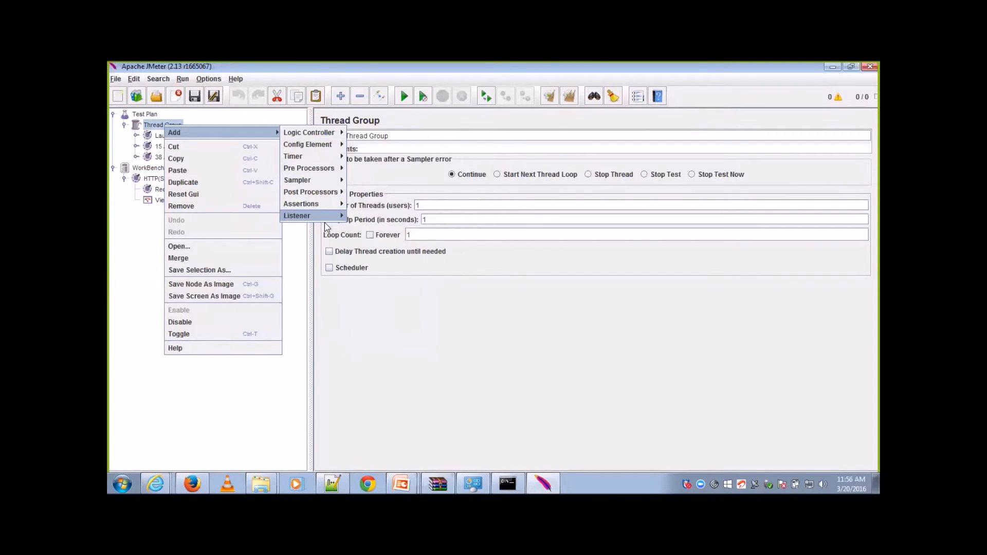
{"action": "mouse_move", "coordinate": [309, 216]}
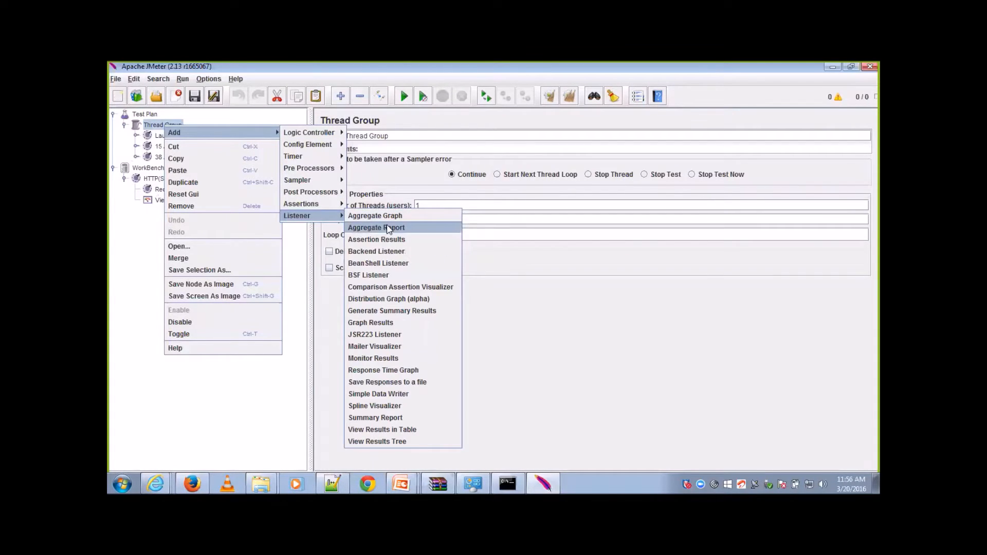
{"action": "left_click", "coordinate": [401, 443]}
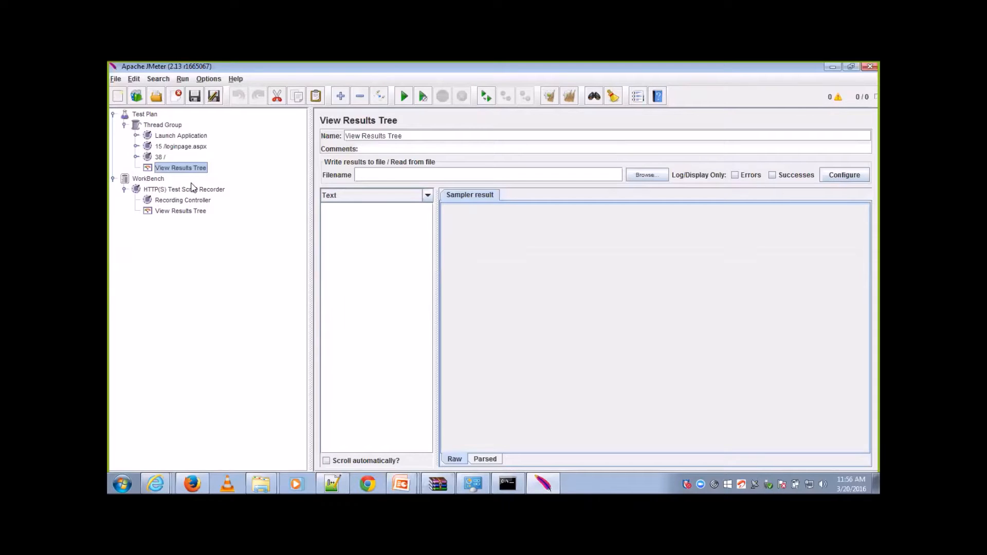
Step: Expand the Launch Application controller and examine the settings of its 12 /loginpage.aspx and 14 /embed/iframe_shim requests
{"action": "left_click", "coordinate": [174, 136]}
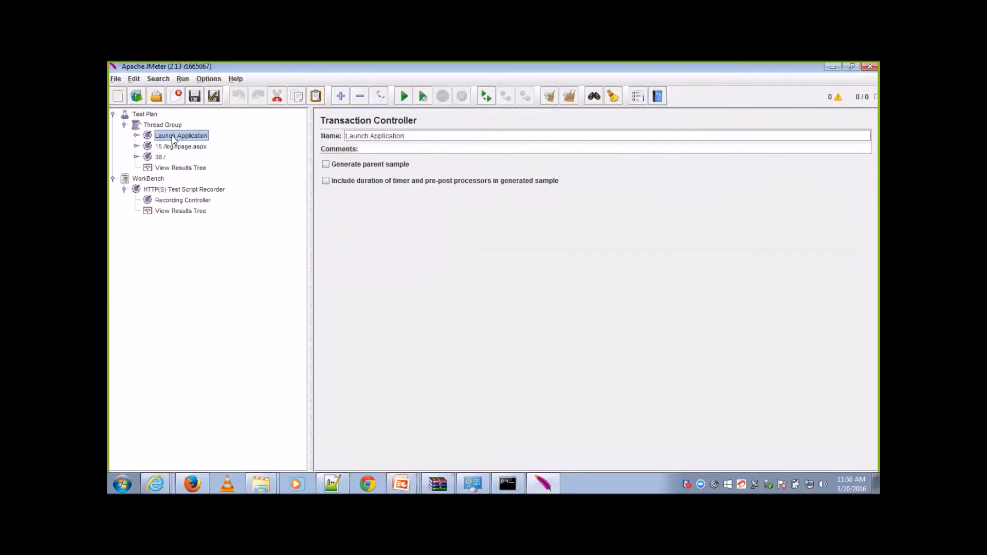
{"action": "left_click", "coordinate": [136, 136]}
{"action": "left_click", "coordinate": [148, 146]}
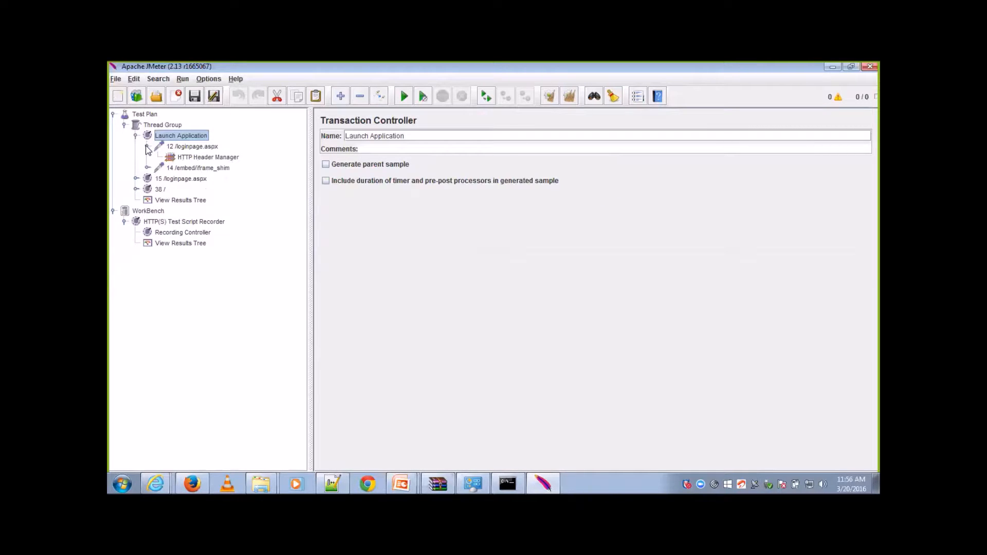
{"action": "left_click", "coordinate": [148, 168]}
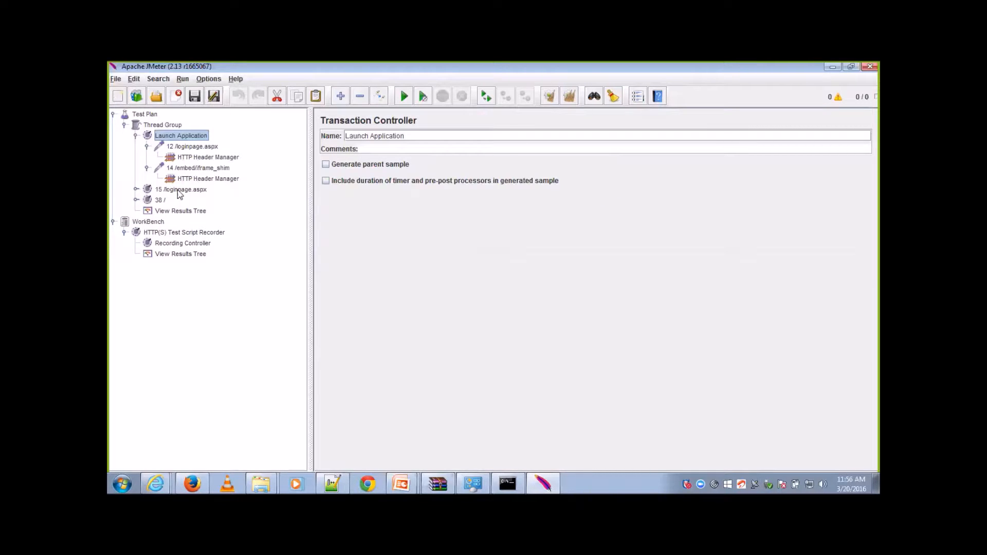
{"action": "left_click", "coordinate": [201, 149]}
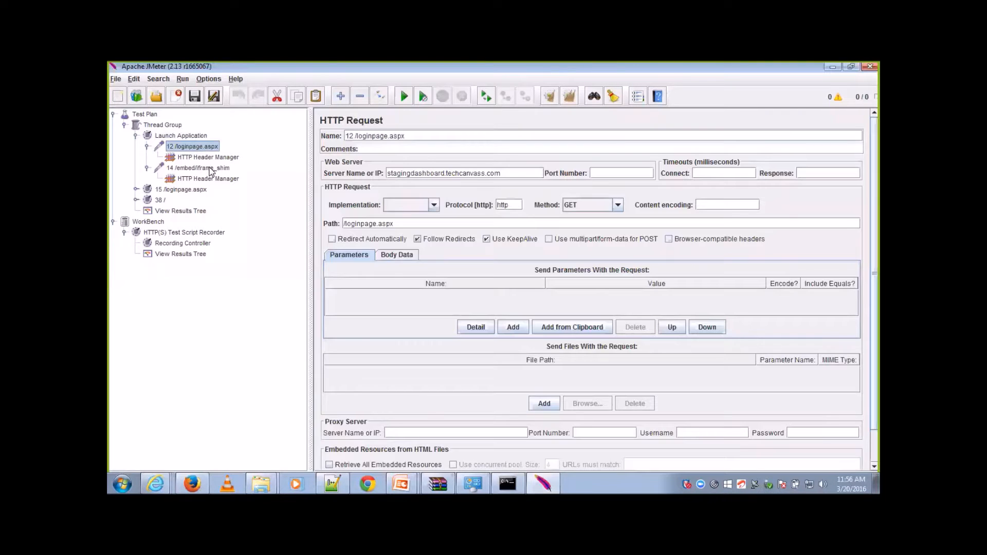
{"action": "left_click", "coordinate": [210, 172]}
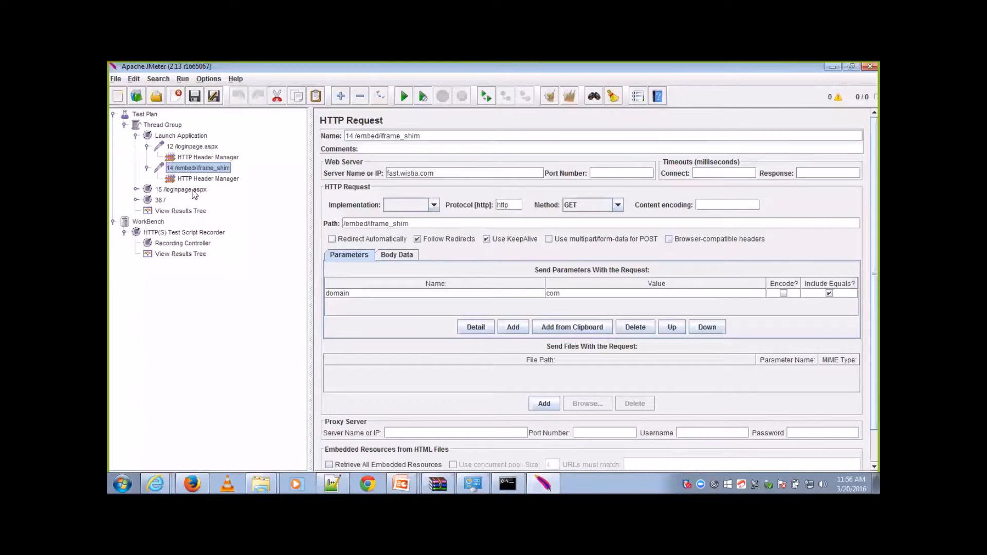
Step: Expand the 15 /loginpage.aspx controller and examine the __VIEWSTATE and __VIEWSTATEGENERATOR parameters sent with its 15 /loginpage.aspx request
{"action": "left_click", "coordinate": [194, 190]}
{"action": "left_click", "coordinate": [137, 189]}
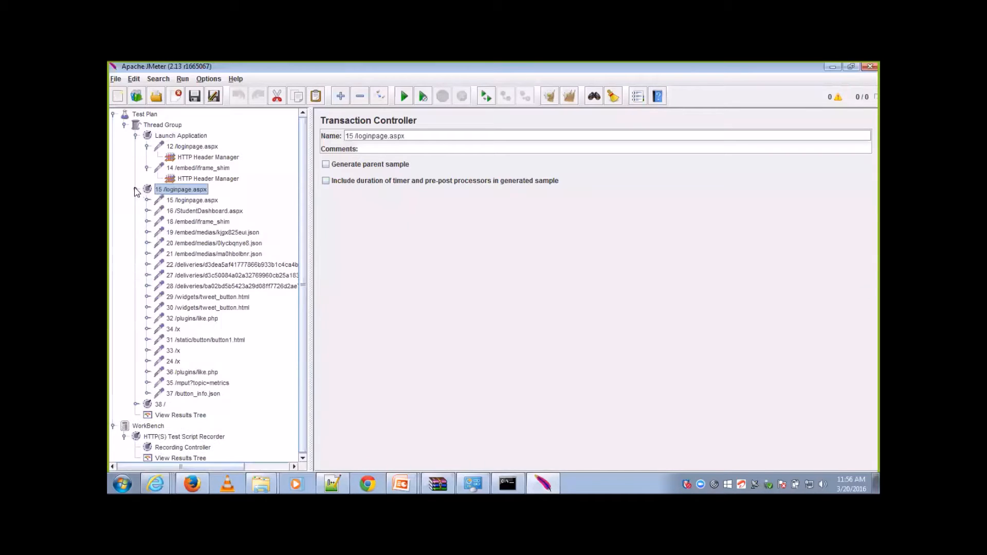
{"action": "left_click", "coordinate": [188, 203]}
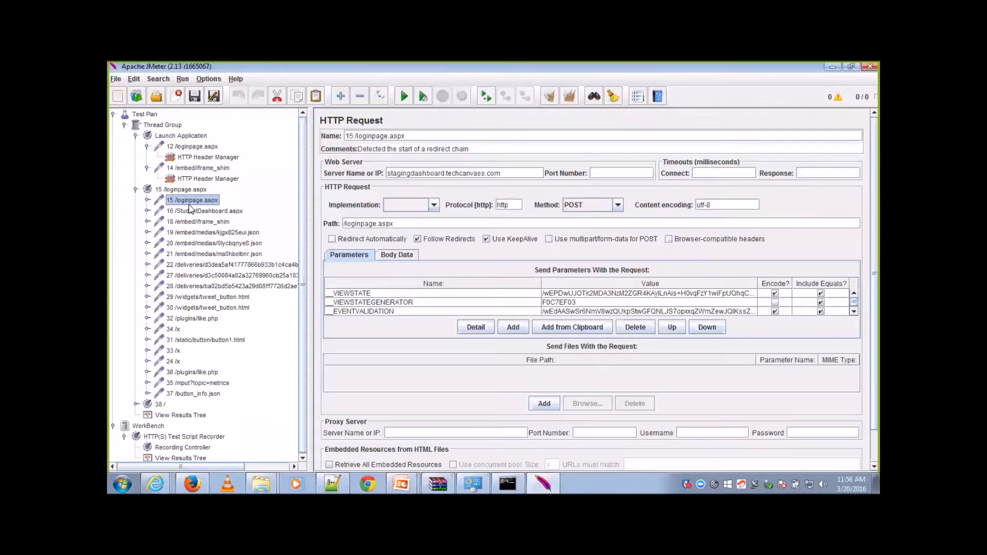
{"action": "left_click", "coordinate": [593, 295]}
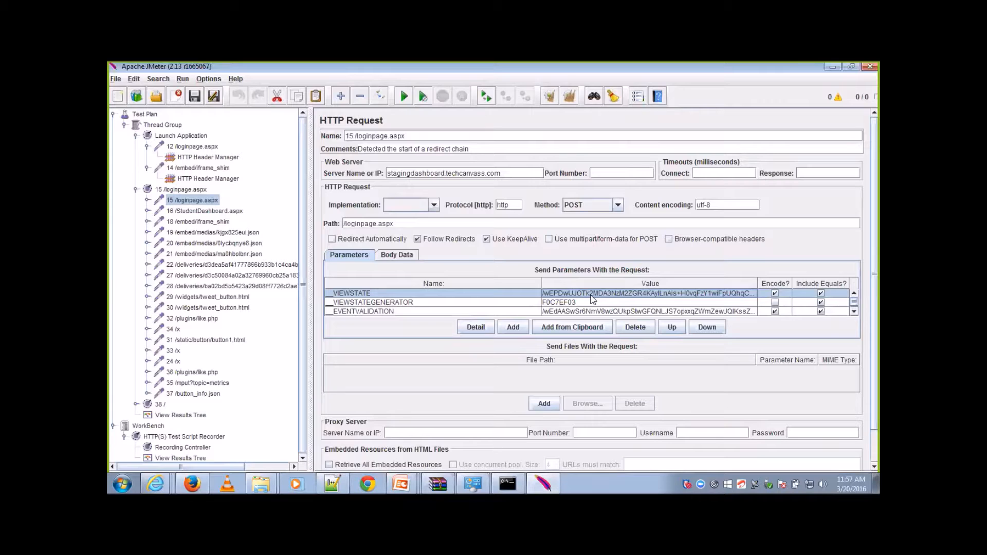
{"action": "left_click", "coordinate": [594, 304]}
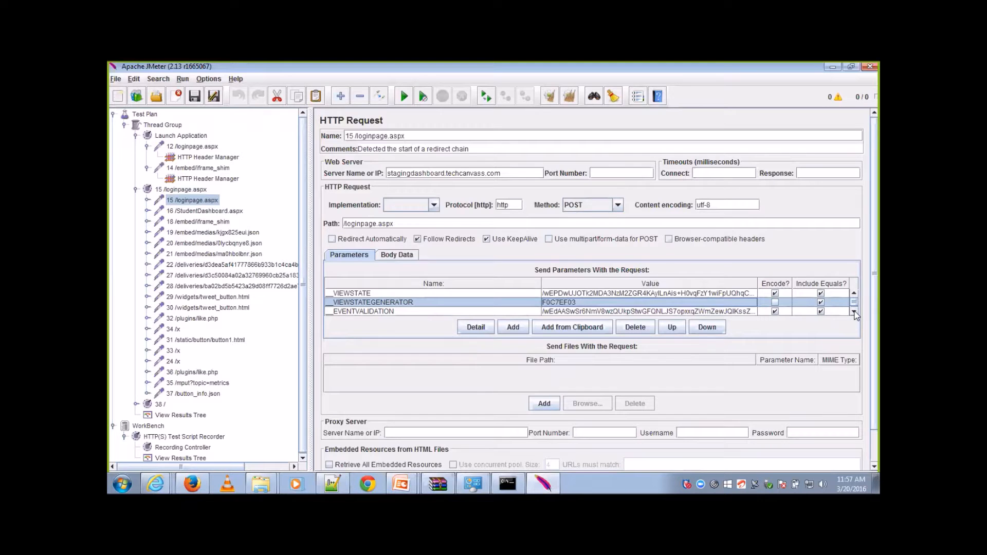
Step: Examine the remaining parameters of the 15 /loginpage.aspx request and those of 16 /StudentDashboard.aspx
{"action": "left_click", "coordinate": [853, 313]}
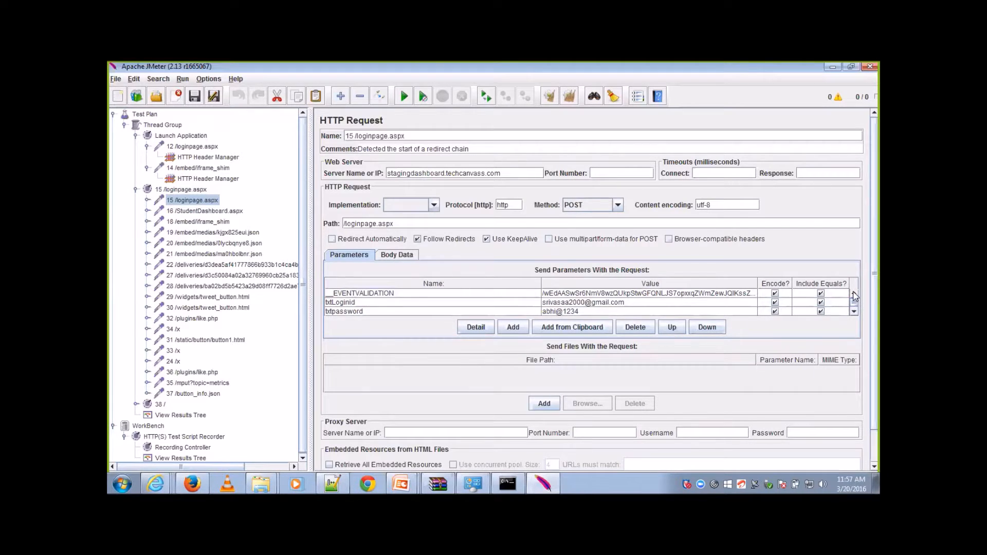
{"action": "left_click", "coordinate": [854, 294]}
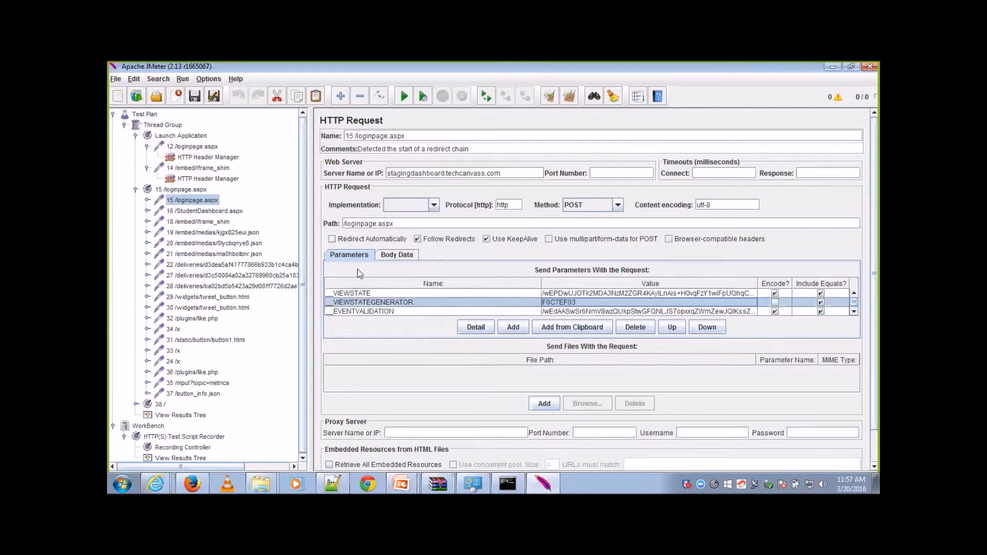
{"action": "left_click", "coordinate": [228, 212]}
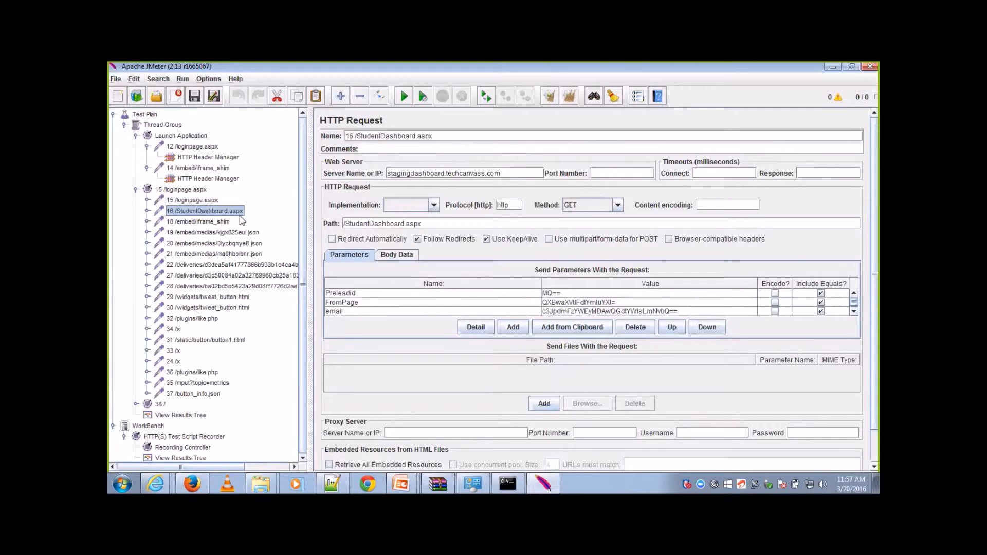
Step: Disable all requests from 18 /embed/iframe_shim through 37 /button_info.json in the 15 /loginpage.aspx controller
{"action": "left_click", "coordinate": [220, 225]}
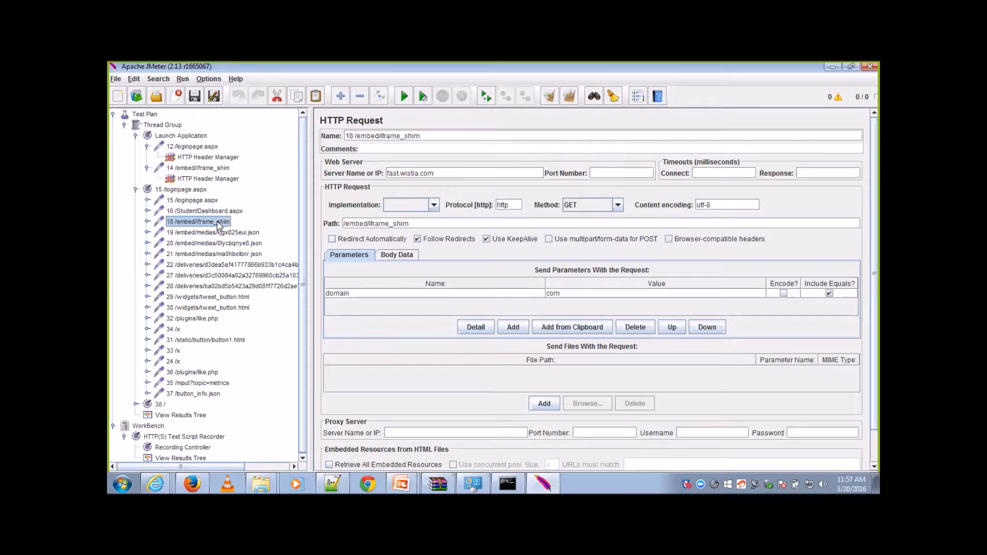
{"action": "key", "text": "shift+Down"}
{"action": "key", "text": "shift+Down"}
{"action": "key", "text": "shift+Down"}
{"action": "key", "text": "shift+Down"}
{"action": "key", "text": "shift+Down"}
{"action": "key", "text": "shift+Down"}
{"action": "key", "text": "shift+Down"}
{"action": "key", "text": "shift+Down"}
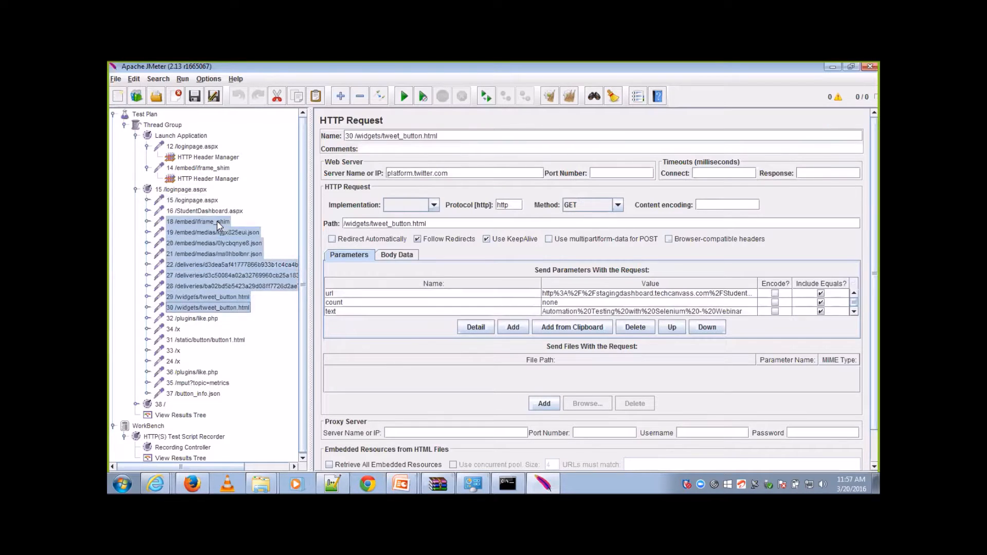
{"action": "key", "text": "shift+Down"}
{"action": "key", "text": "shift+Down"}
{"action": "key", "text": "shift+Down"}
{"action": "key", "text": "shift+Down"}
{"action": "key", "text": "shift+Down"}
{"action": "key", "text": "shift+Down"}
{"action": "key", "text": "shift+Down"}
{"action": "key", "text": "shift+Down"}
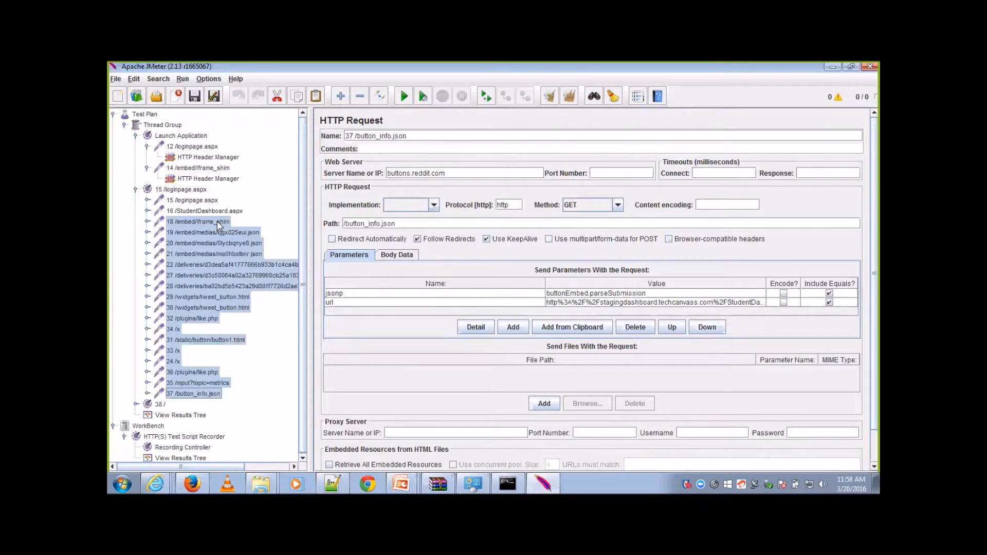
{"action": "right_click", "coordinate": [219, 225]}
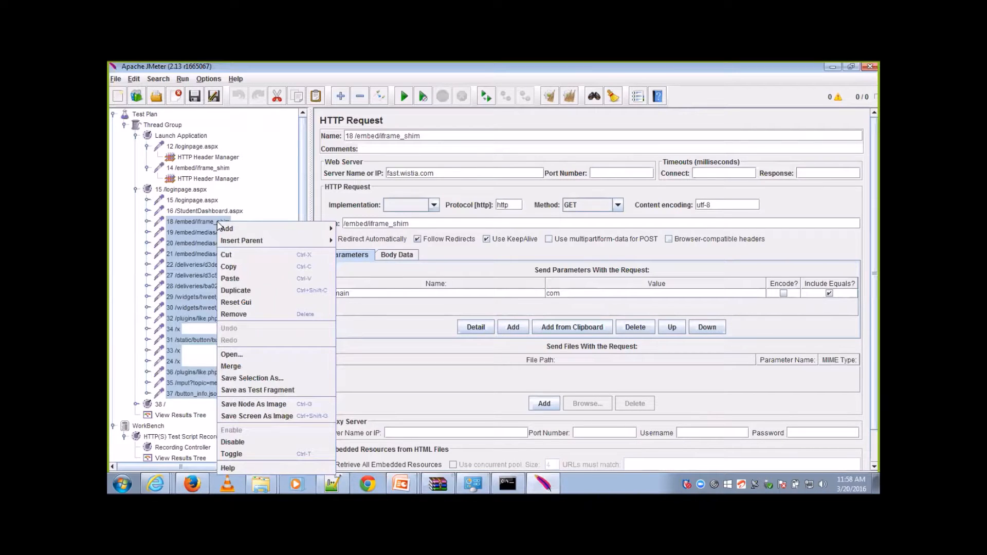
{"action": "left_click", "coordinate": [236, 444]}
{"action": "left_click", "coordinate": [211, 243]}
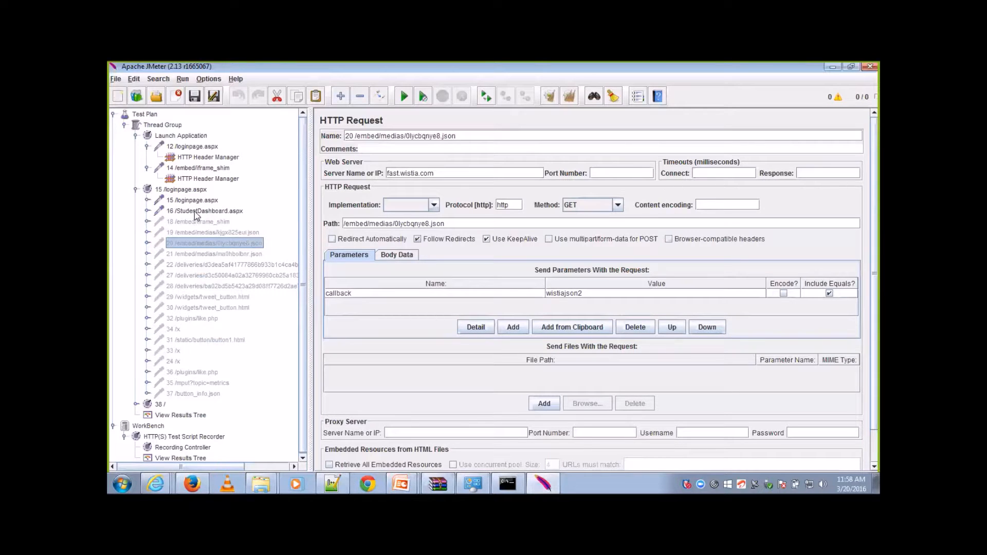
Step: Expand the 38 / controller and examine its 38 / and 39 /WebResource.axd requests
{"action": "left_click", "coordinate": [136, 404]}
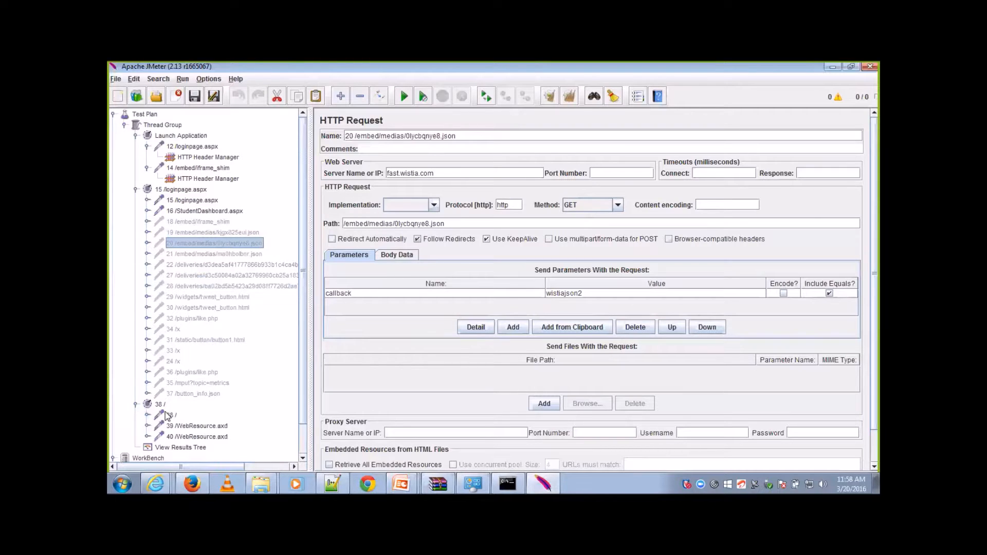
{"action": "left_click", "coordinate": [172, 415]}
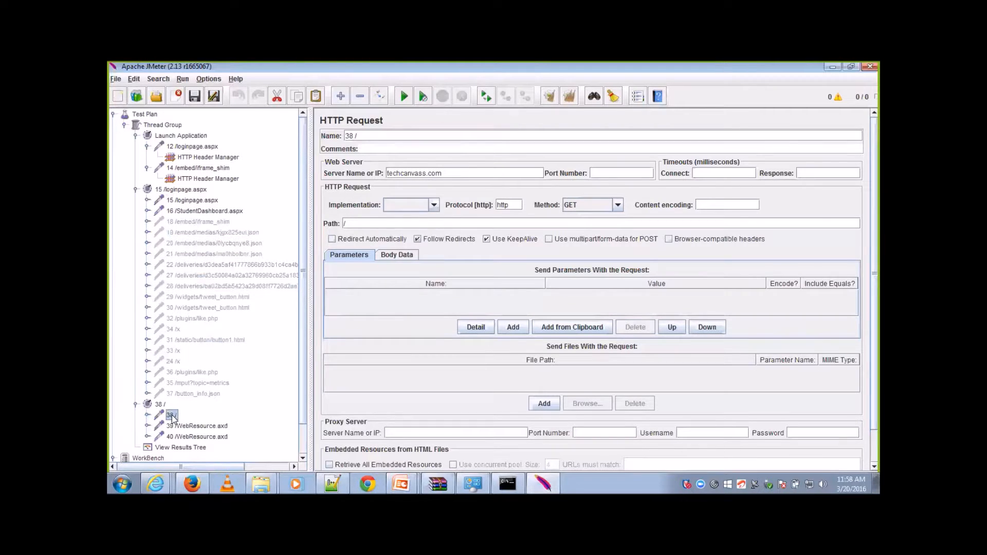
{"action": "key", "text": "Down"}
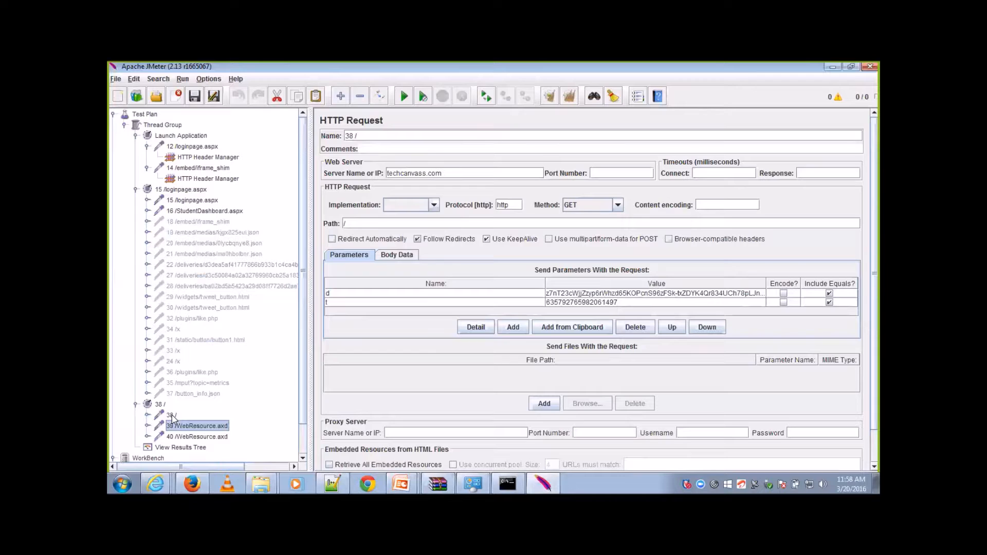
{"action": "left_click", "coordinate": [172, 415]}
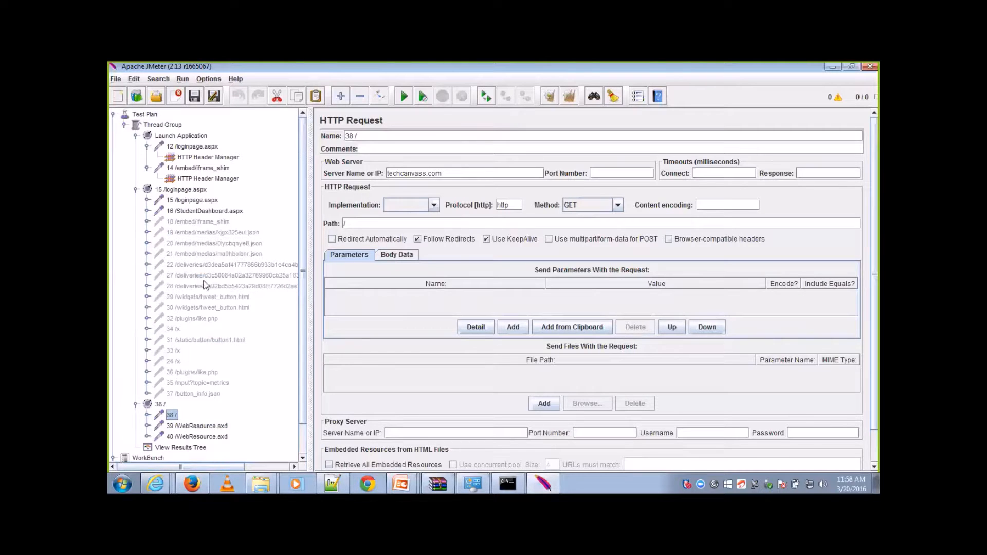
Step: Copy the full __VIEWSTATE parameter value from the 15 /loginpage.aspx request
{"action": "left_click", "coordinate": [215, 232]}
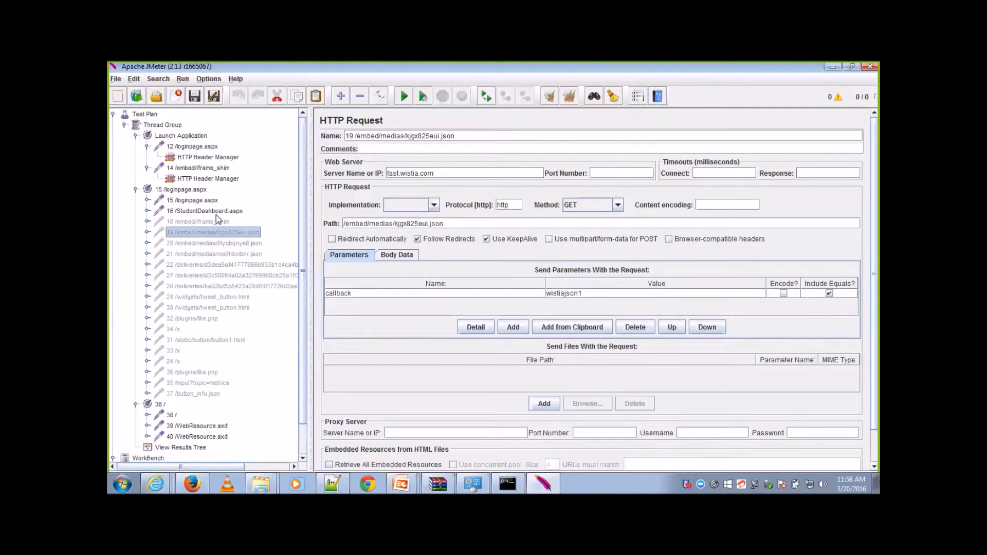
{"action": "left_click", "coordinate": [211, 211]}
{"action": "left_click", "coordinate": [208, 200]}
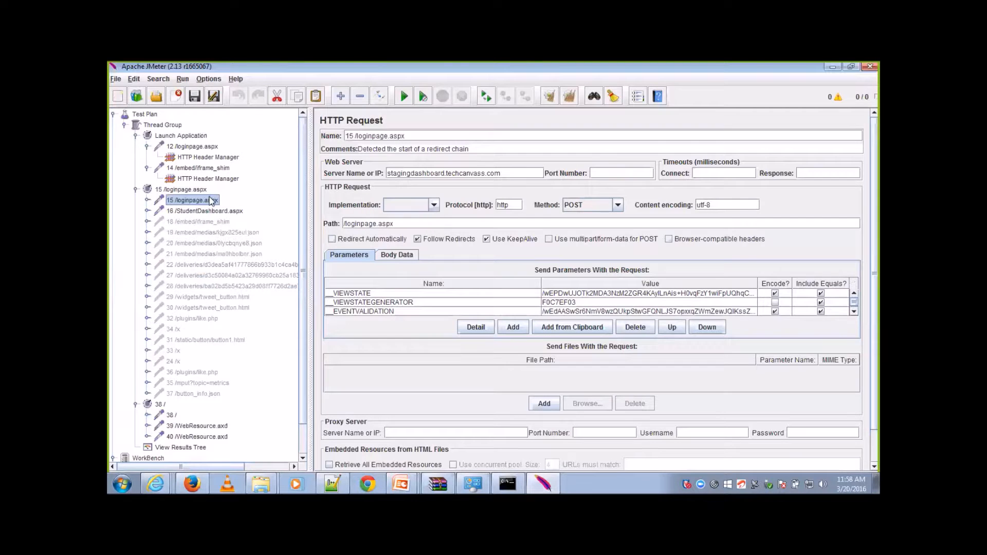
{"action": "double_click", "coordinate": [565, 293]}
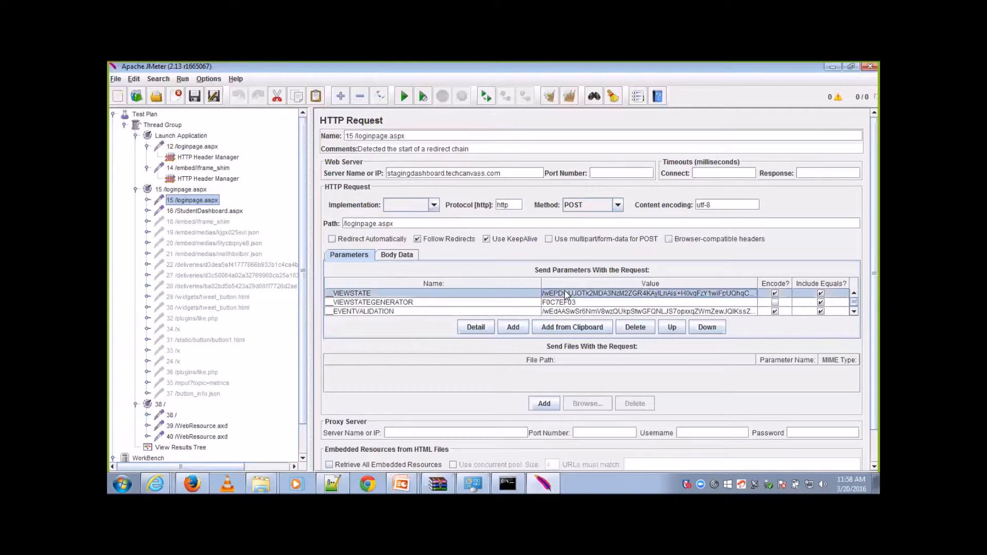
{"action": "key", "text": "ctrl+a"}
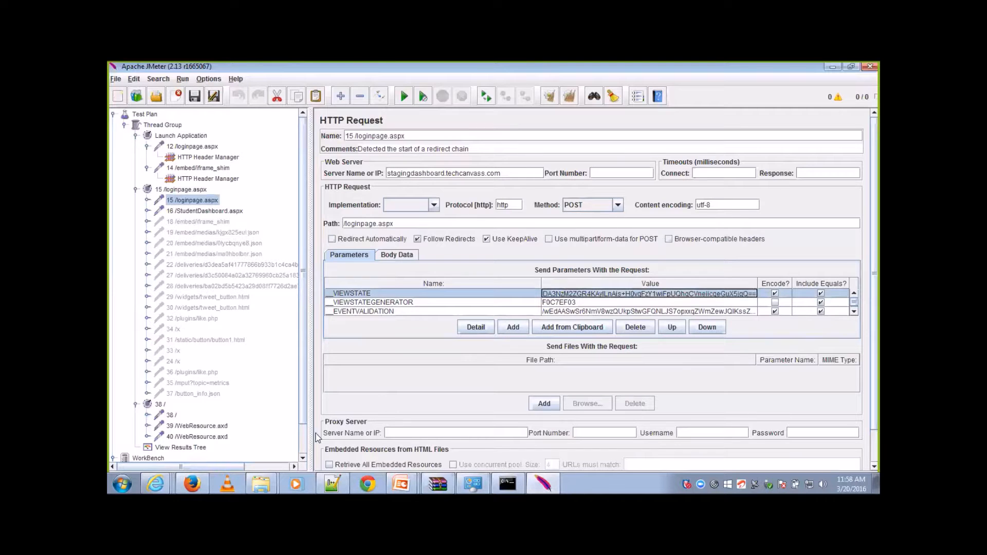
Step: Search the response data of 6 /loginpage.aspx in the script recorder's View Results Tree for the copied __VIEWSTATE value
{"action": "scroll", "coordinate": [304, 446], "scroll_direction": "down", "scroll_amount": 1}
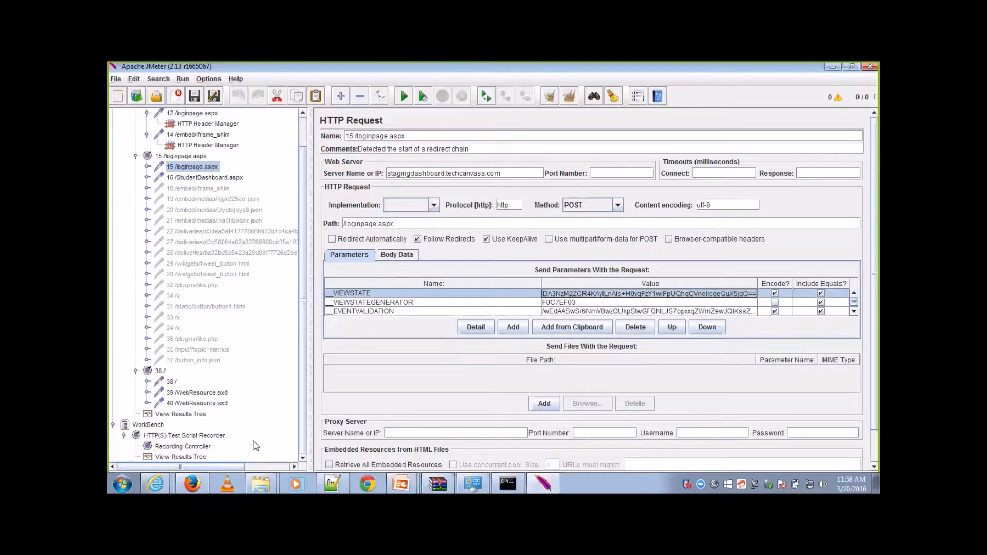
{"action": "left_click", "coordinate": [198, 458]}
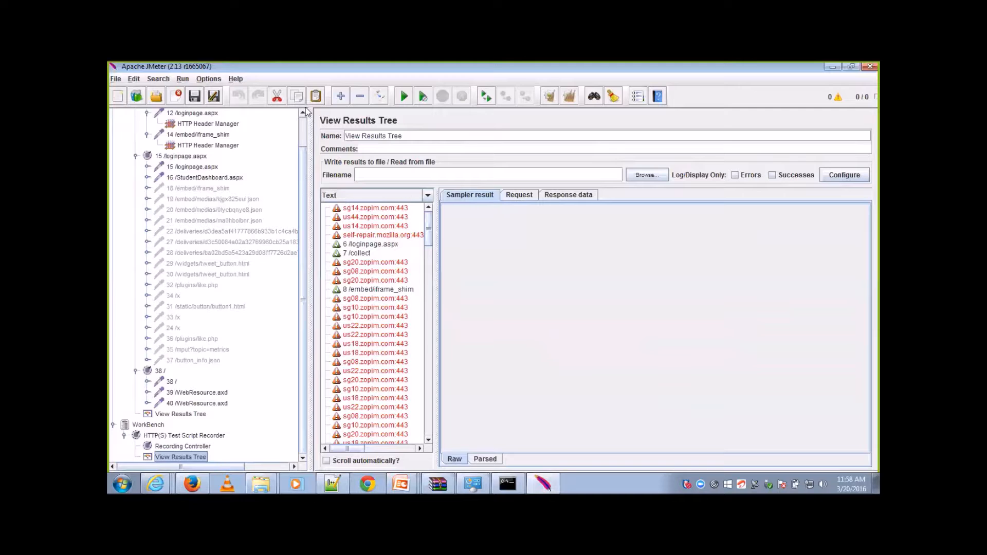
{"action": "scroll", "coordinate": [303, 129], "scroll_direction": "up", "scroll_amount": 1}
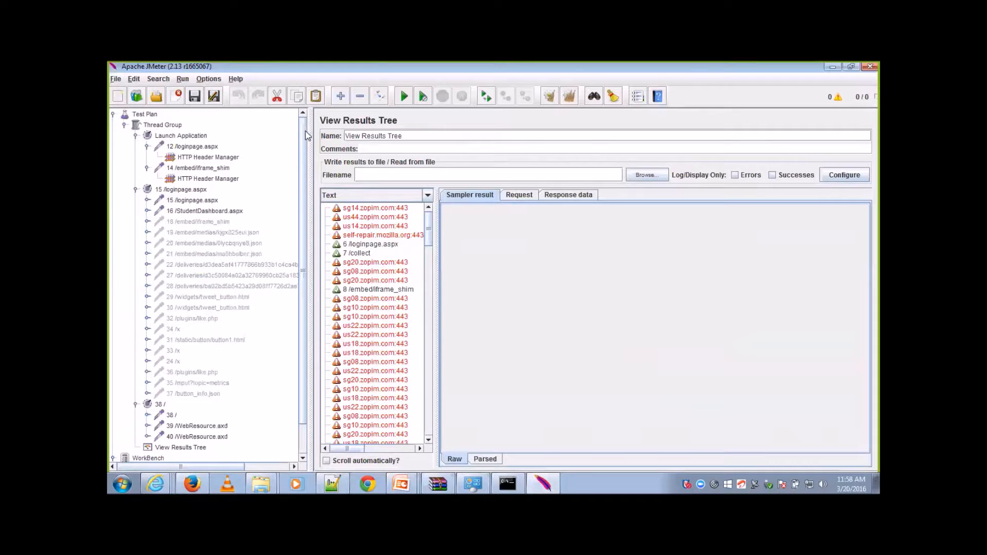
{"action": "left_click", "coordinate": [377, 246]}
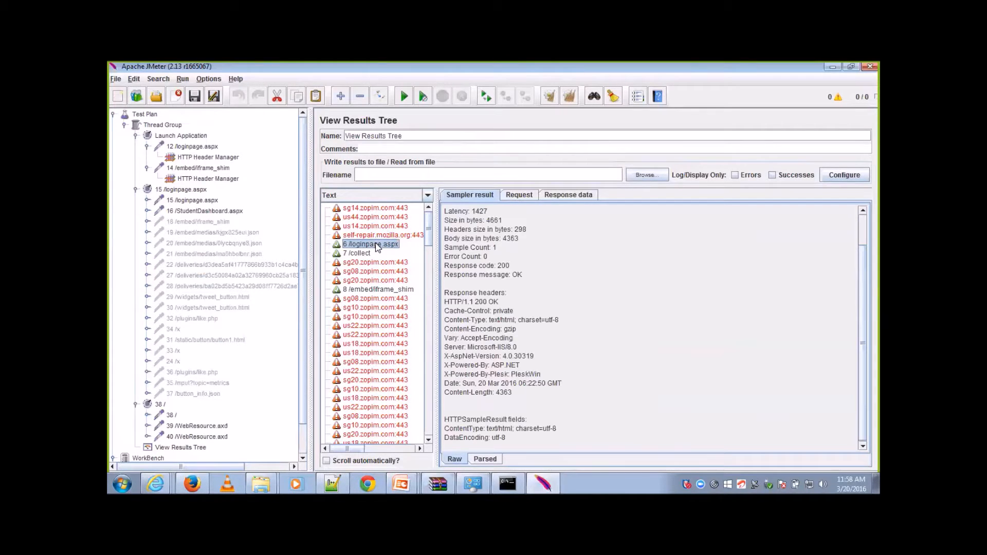
{"action": "left_click", "coordinate": [563, 198]}
{"action": "left_click", "coordinate": [556, 458]}
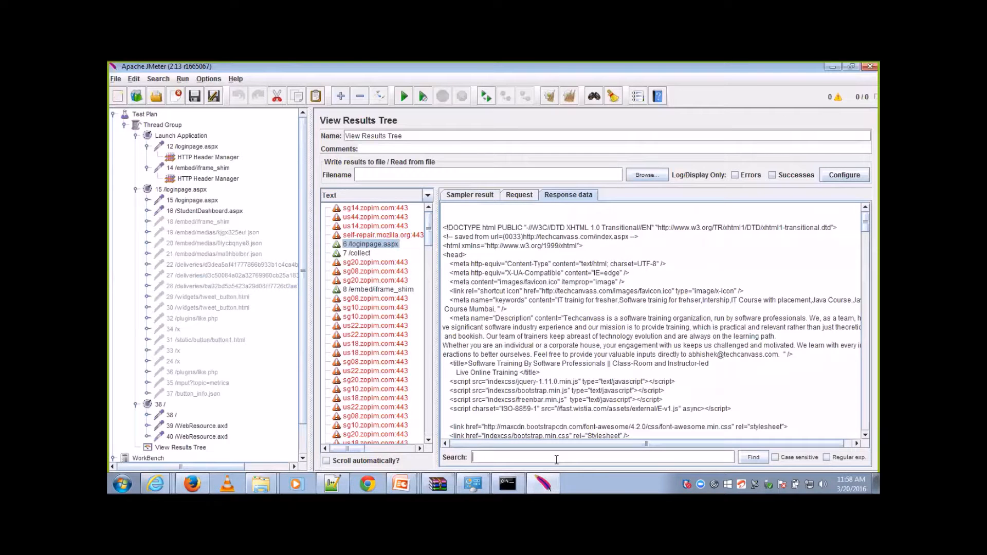
{"action": "key", "text": "ctrl+v"}
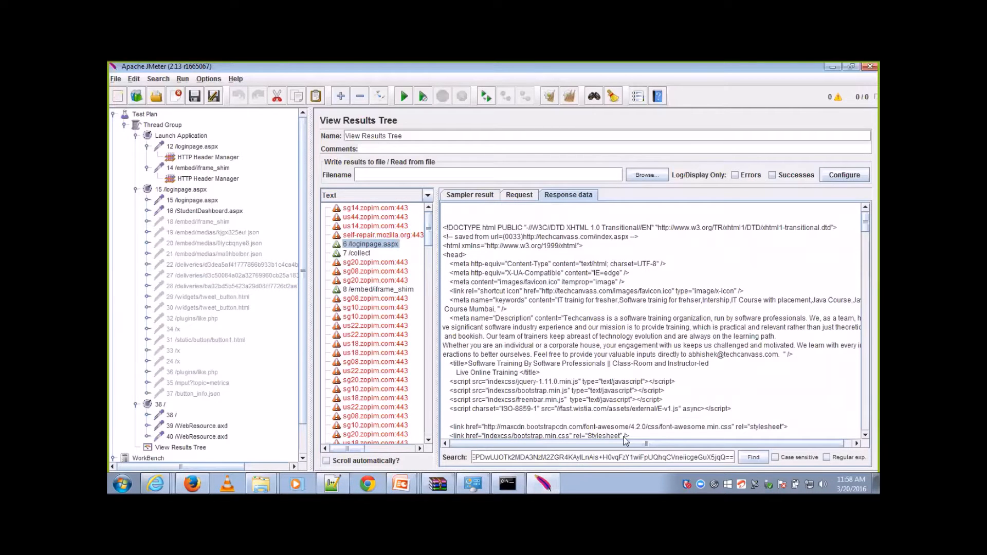
{"action": "left_click", "coordinate": [752, 458]}
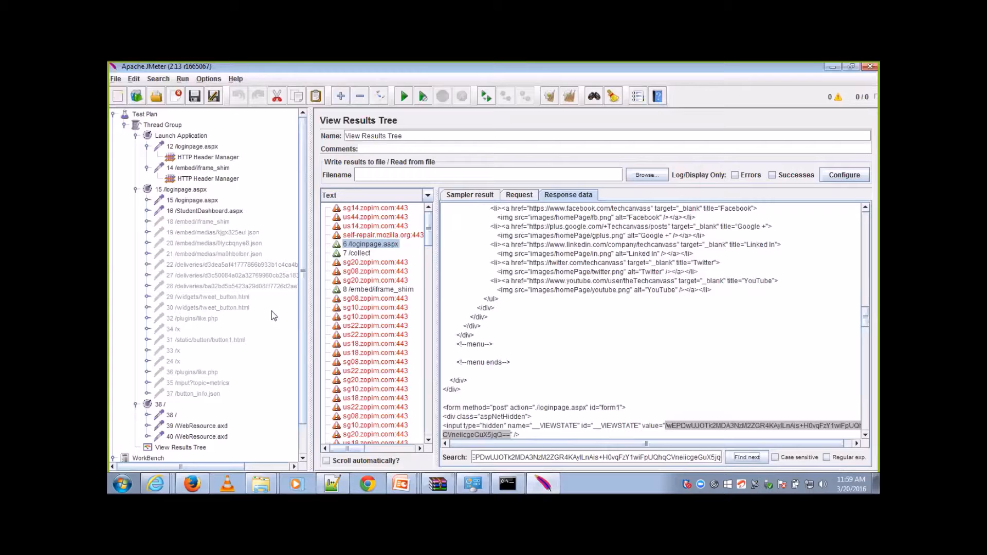
Step: Copy the __VIEWSTATE input markup, from its name attribute to the closing />, out of the 6 /loginpage.aspx response into a new Notepad++ file
{"action": "left_click", "coordinate": [204, 199]}
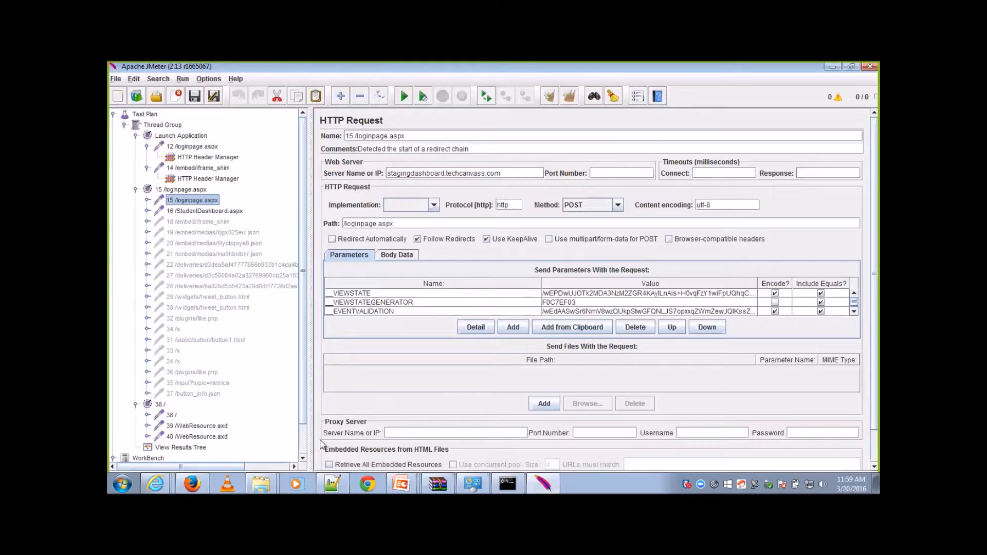
{"action": "scroll", "coordinate": [287, 449], "scroll_direction": "down", "scroll_amount": 1}
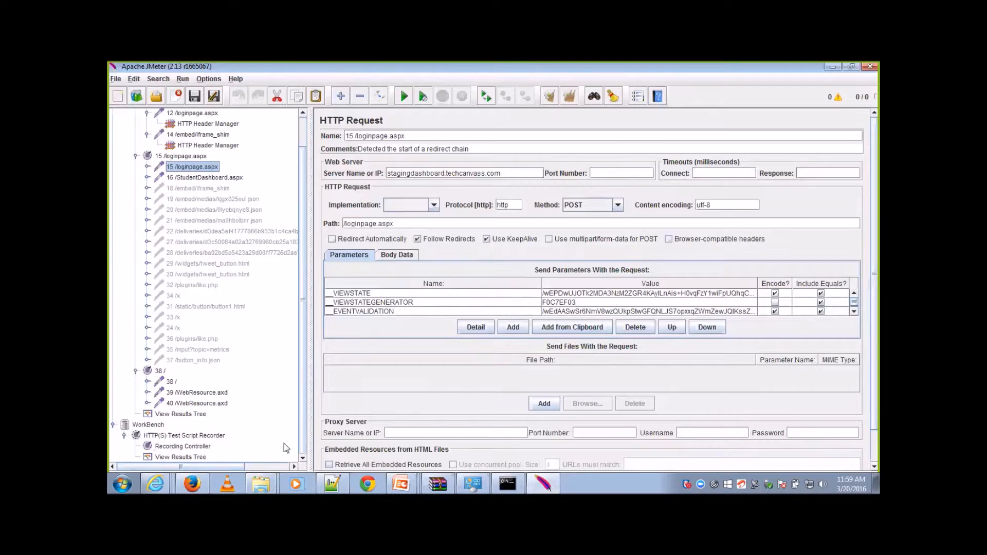
{"action": "left_click", "coordinate": [189, 458]}
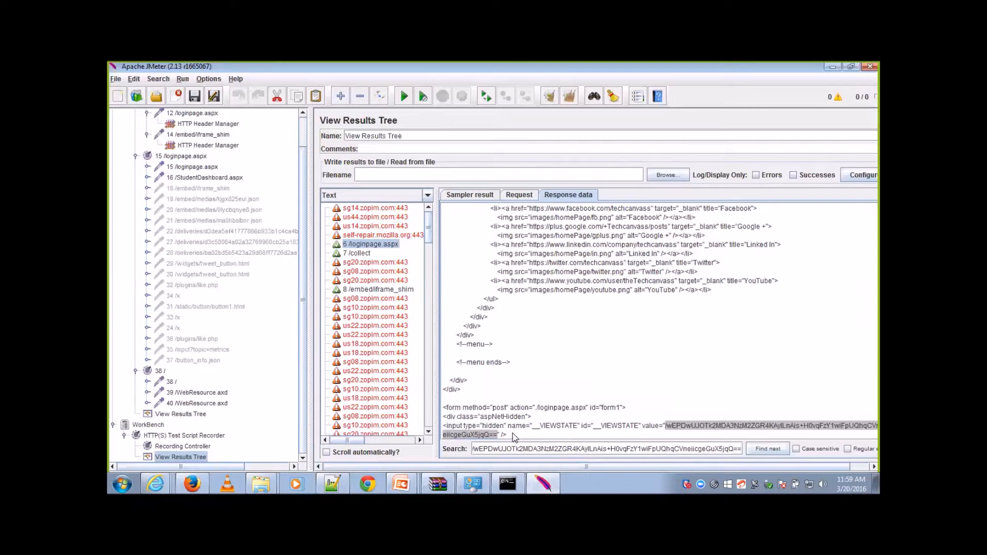
{"action": "left_click_drag", "start_coordinate": [513, 436], "coordinate": [505, 428]}
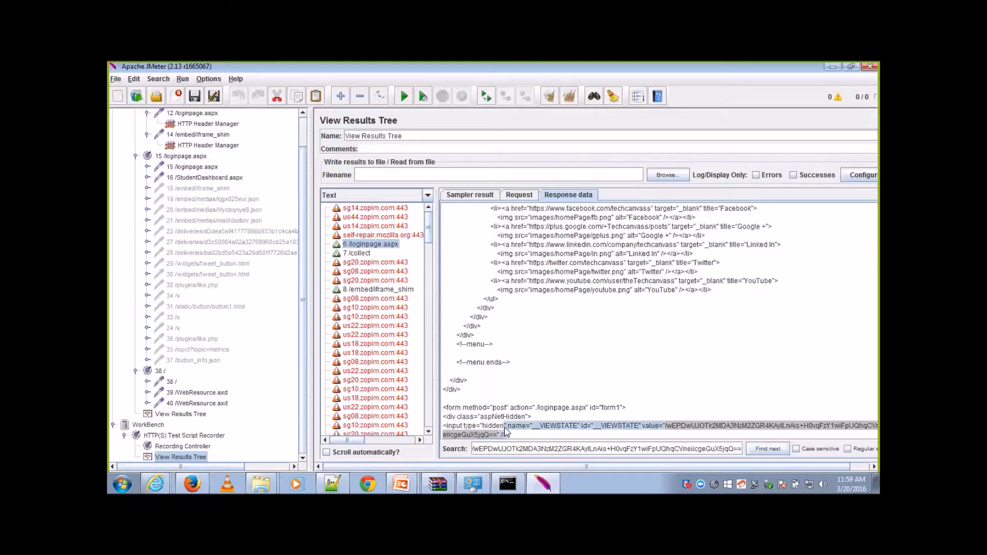
{"action": "left_click", "coordinate": [332, 483]}
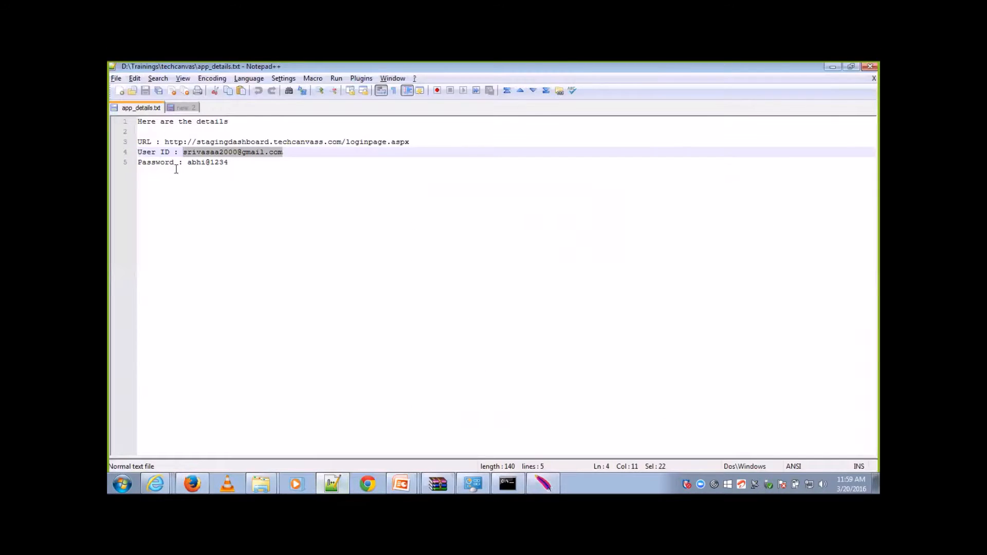
{"action": "left_click", "coordinate": [122, 91]}
{"action": "type", "text": "\" name=\"__VIEWSTATE\" id=\"__VIEWSTATE\" value=\"/wEPDwUJOTk2MDA3NzM2ZGR4KAylLnAis+H0vqFzY1wiFpUQhqCVneiicgeGuX5jqQ==\" />"}
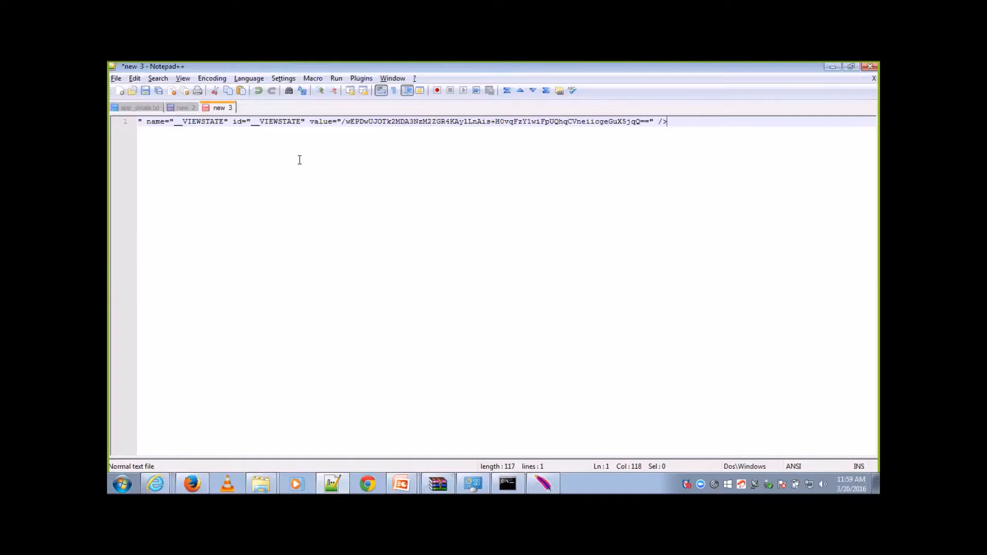
Step: Switch to JMeter and add a Regular Expression Extractor post processor to the 12 /loginpage.aspx request
{"action": "left_click", "coordinate": [543, 484]}
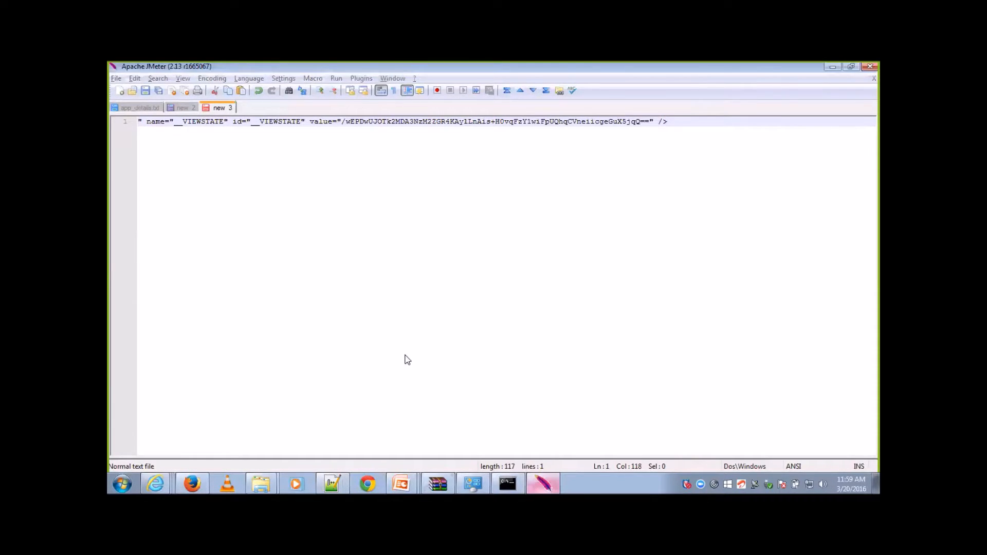
{"action": "left_click", "coordinate": [302, 129]}
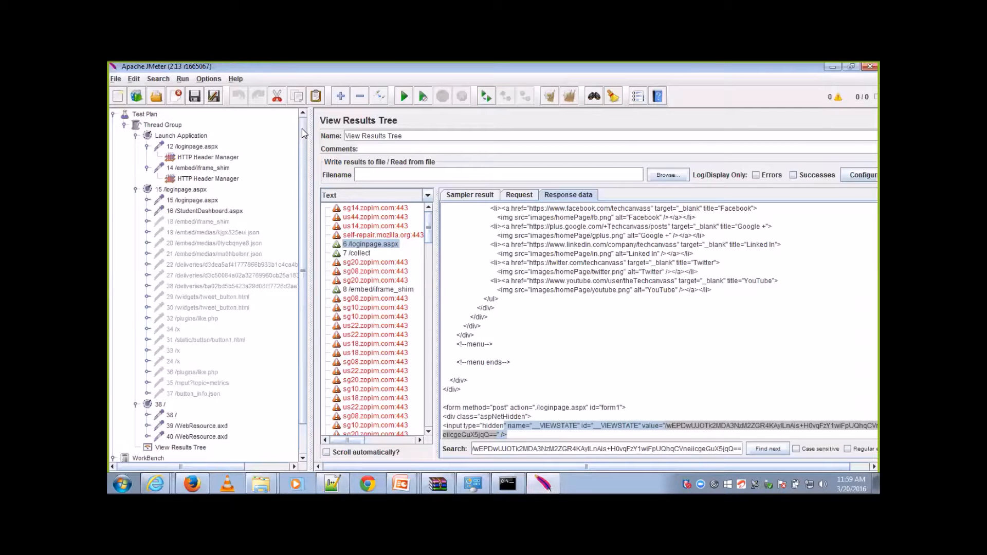
{"action": "left_click", "coordinate": [200, 191]}
{"action": "left_click", "coordinate": [167, 201]}
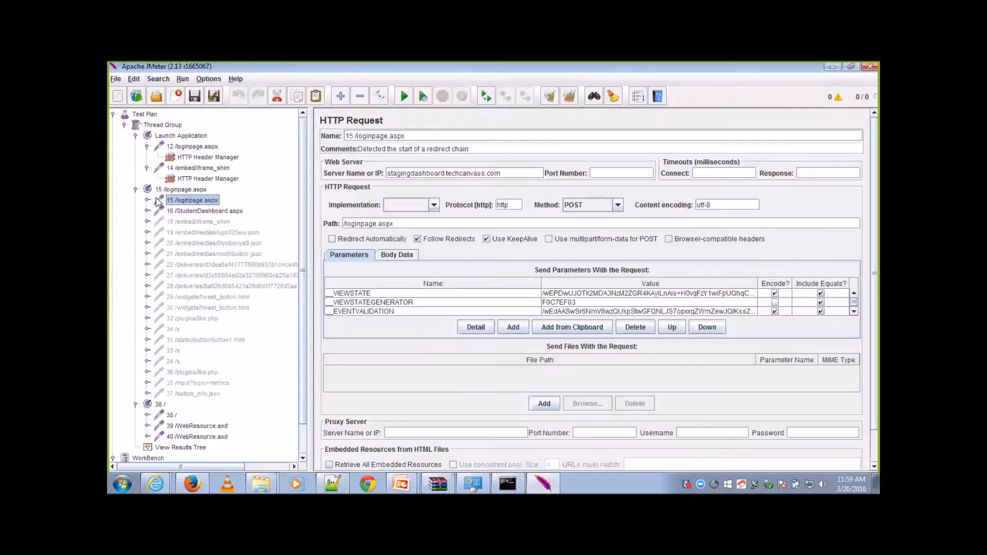
{"action": "left_click", "coordinate": [200, 149]}
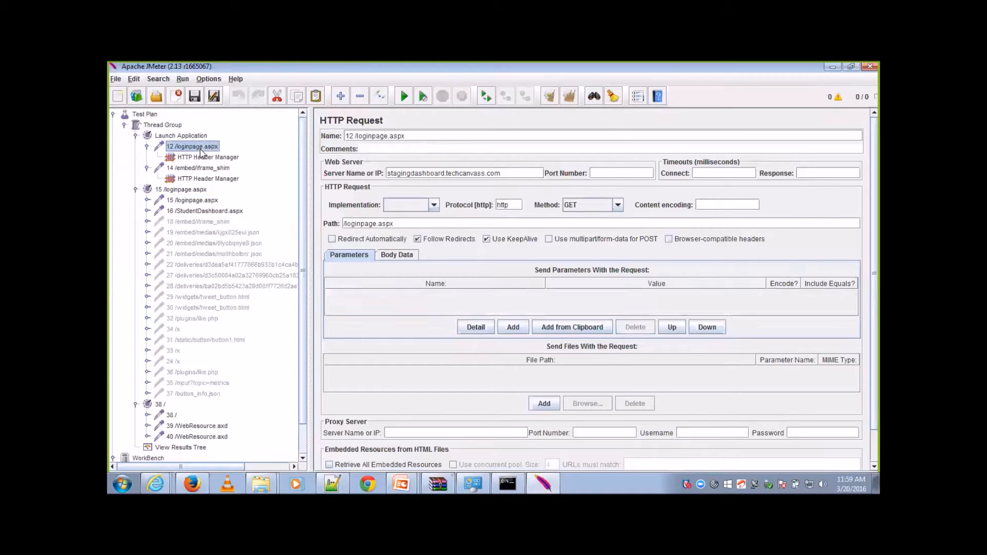
{"action": "right_click", "coordinate": [201, 152]}
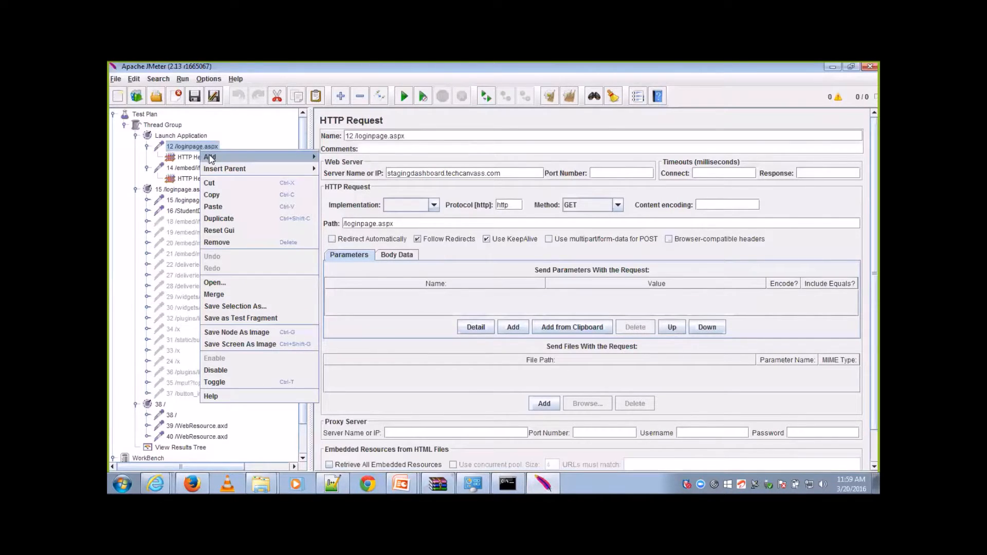
{"action": "mouse_move", "coordinate": [211, 158]}
{"action": "mouse_move", "coordinate": [356, 194]}
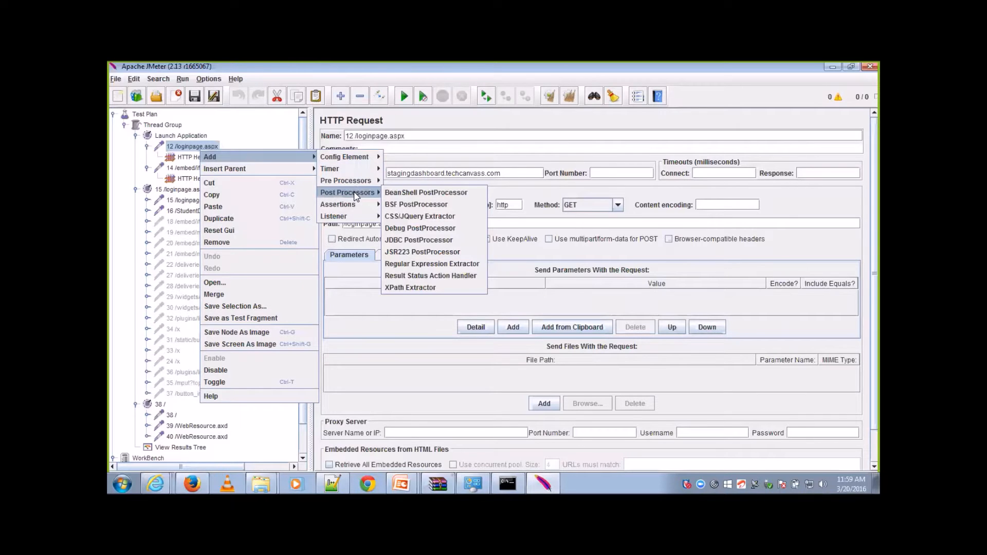
{"action": "left_click", "coordinate": [426, 264]}
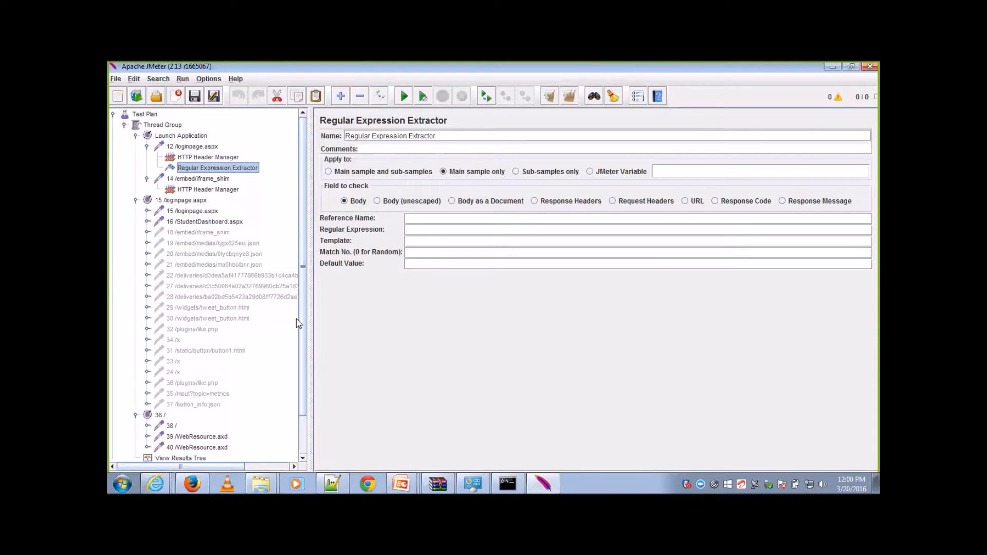
{"action": "left_click_drag", "start_coordinate": [306, 381], "coordinate": [309, 332]}
{"action": "left_click_drag", "start_coordinate": [304, 362], "coordinate": [317, 403]}
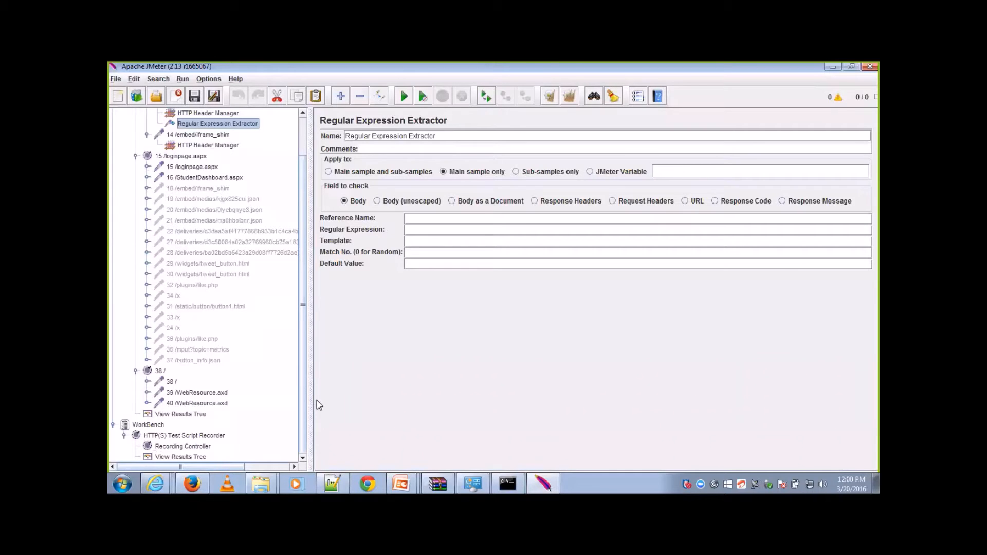
{"action": "left_click_drag", "start_coordinate": [311, 402], "coordinate": [303, 354]}
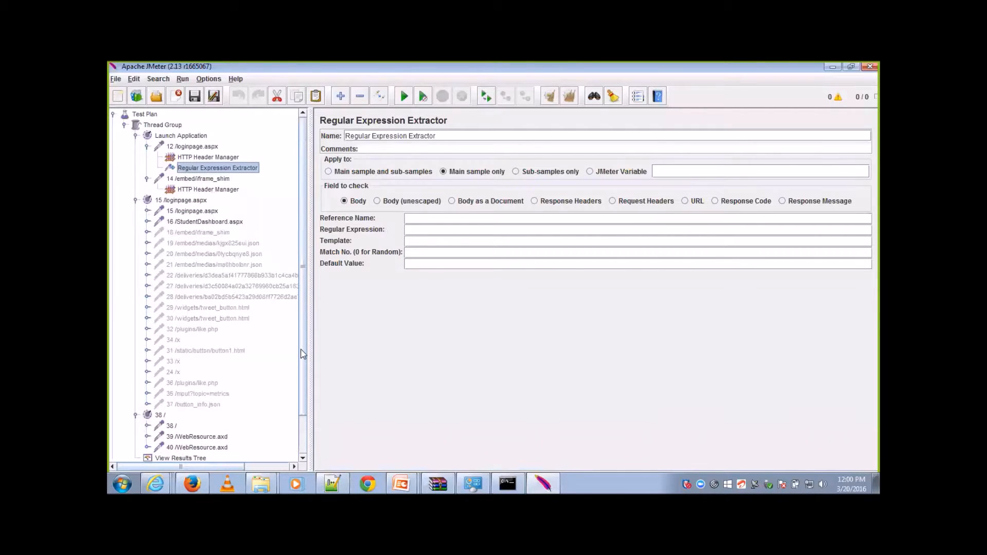
{"action": "mouse_move", "coordinate": [300, 351]}
{"action": "left_mouse_down"}
{"action": "mouse_move", "coordinate": [301, 394]}
{"action": "mouse_move", "coordinate": [299, 331]}
{"action": "left_mouse_up"}
{"action": "scroll", "coordinate": [307, 392], "scroll_direction": "down", "scroll_amount": 1}
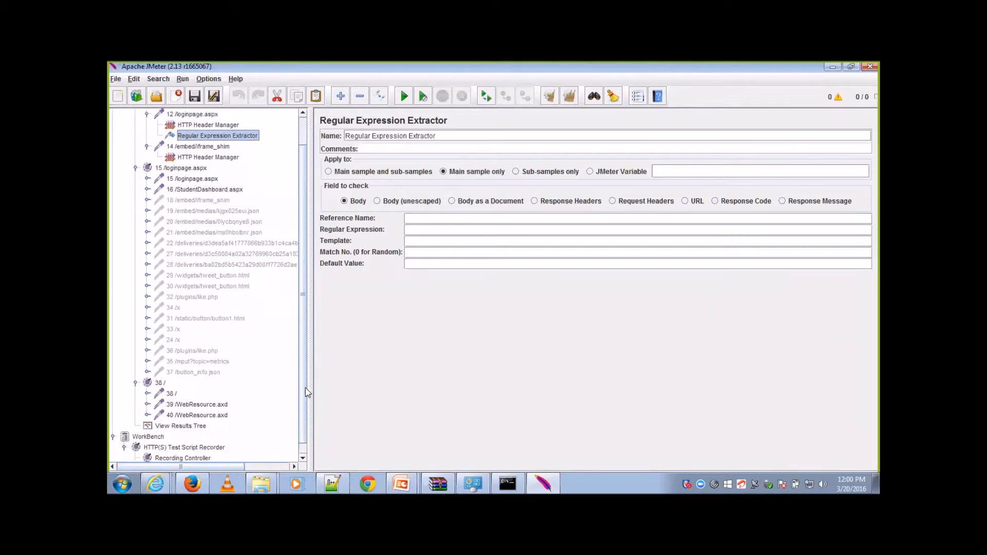
{"action": "scroll", "coordinate": [307, 393], "scroll_direction": "down", "scroll_amount": 1}
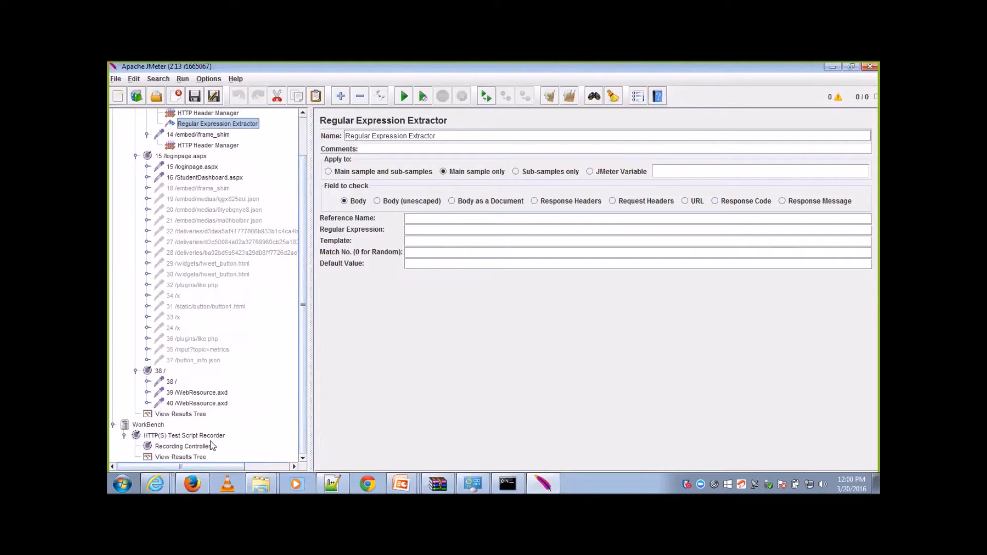
Step: In the Notepad++ file, duplicate the __VIEWSTATE markup onto line 3, leaving an empty line in between
{"action": "left_click", "coordinate": [340, 483]}
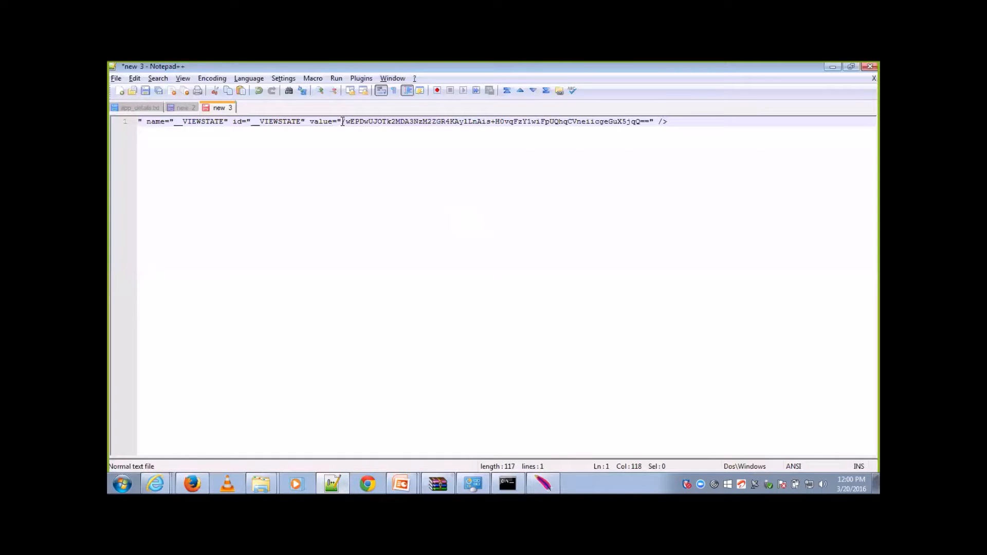
{"action": "left_click", "coordinate": [342, 123]}
{"action": "left_click", "coordinate": [688, 124]}
{"action": "key", "text": "ctrl+a"}
{"action": "key", "text": "ctrl+c"}
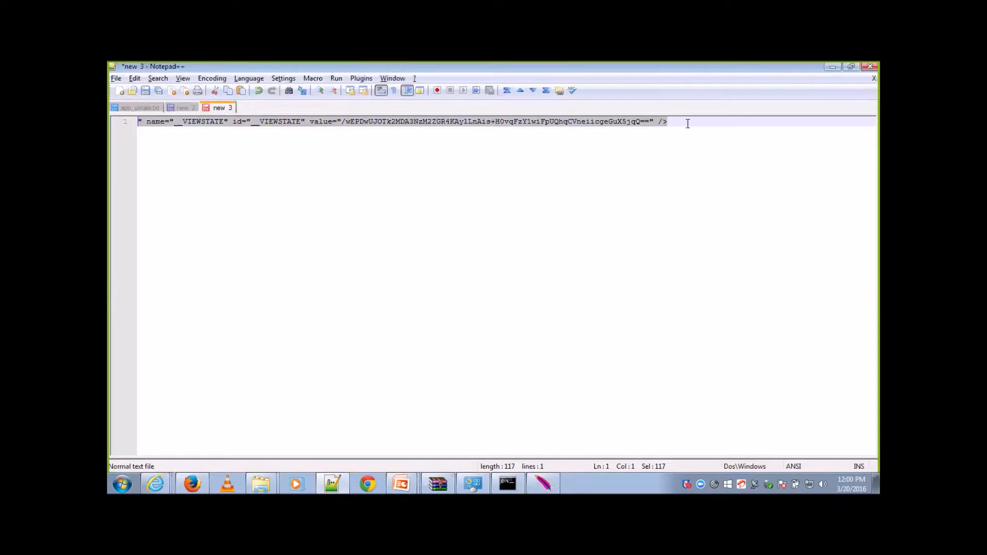
{"action": "left_click", "coordinate": [687, 123]}
{"action": "key", "text": "Return"}
{"action": "key", "text": "Return"}
{"action": "key", "text": "ctrl+v"}
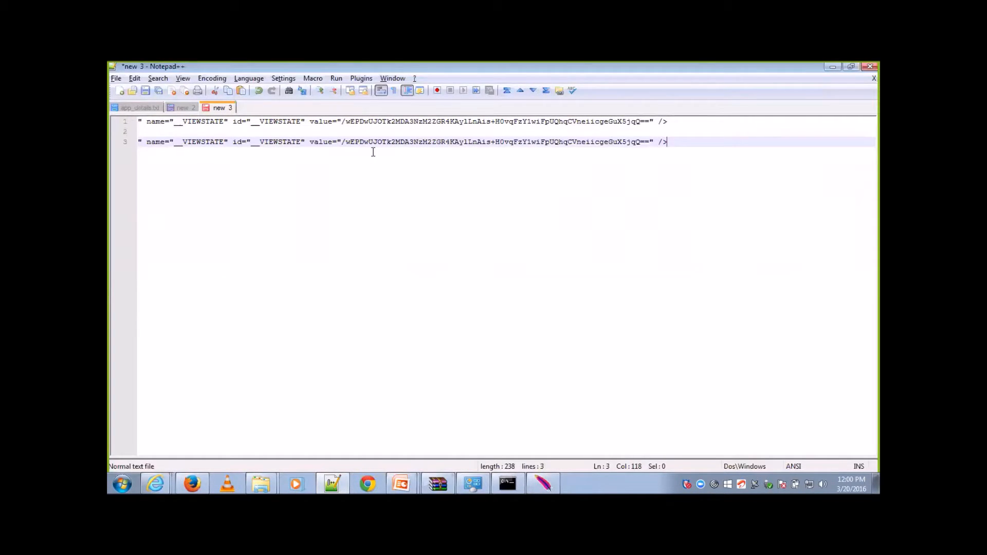
Step: Turn the line 3 copy into a regular expression by replacing its value with (.+?) and removing everything after the closing quote
{"action": "left_click", "coordinate": [342, 144]}
{"action": "key", "text": "shift+End"}
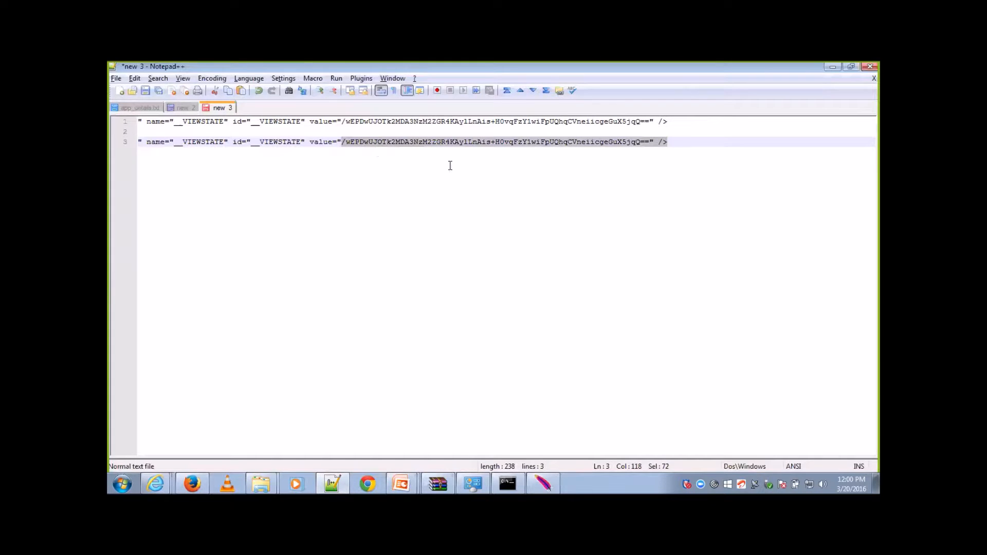
{"action": "key", "text": "shift+Left"}
{"action": "key", "text": "shift+Left"}
{"action": "key", "text": "shift+Left"}
{"action": "type", "text": "\""}
{"action": "key", "text": "Left"}
{"action": "type", "text": "(.)"}
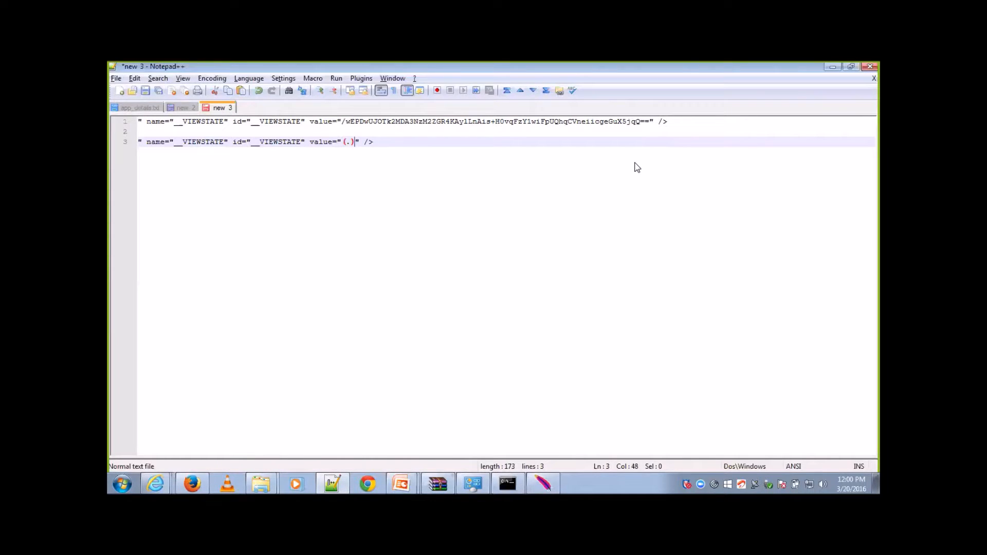
{"action": "key", "text": "Left"}
{"action": "type", "text": "+?"}
{"action": "left_click", "coordinate": [388, 141]}
{"action": "key", "text": "BackSpace"}
{"action": "key", "text": "BackSpace"}
Step: Copy the line 3 expression into the Regular Expression field of the extractor in JMeter
{"action": "key", "text": "shift+Home"}
{"action": "key", "text": "ctrl+c"}
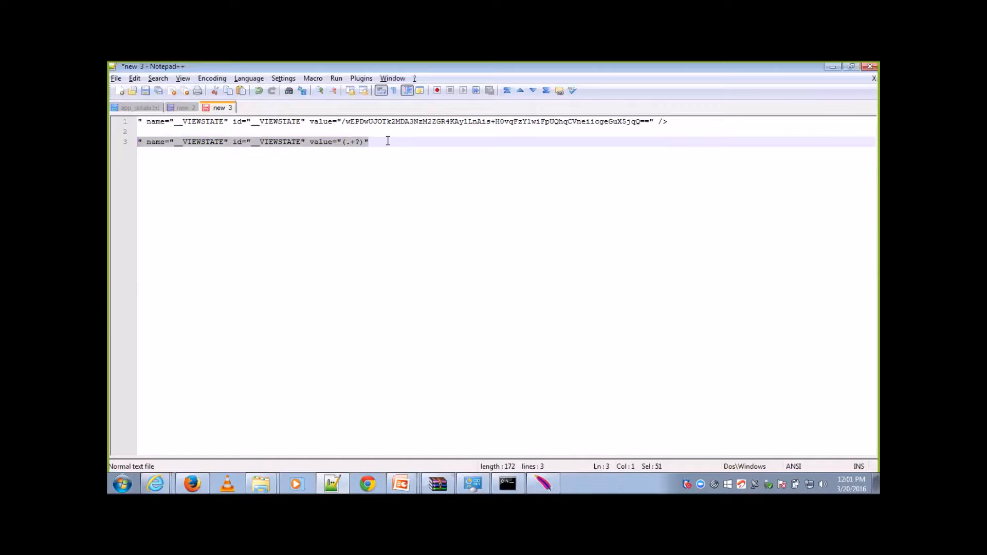
{"action": "left_click", "coordinate": [538, 476]}
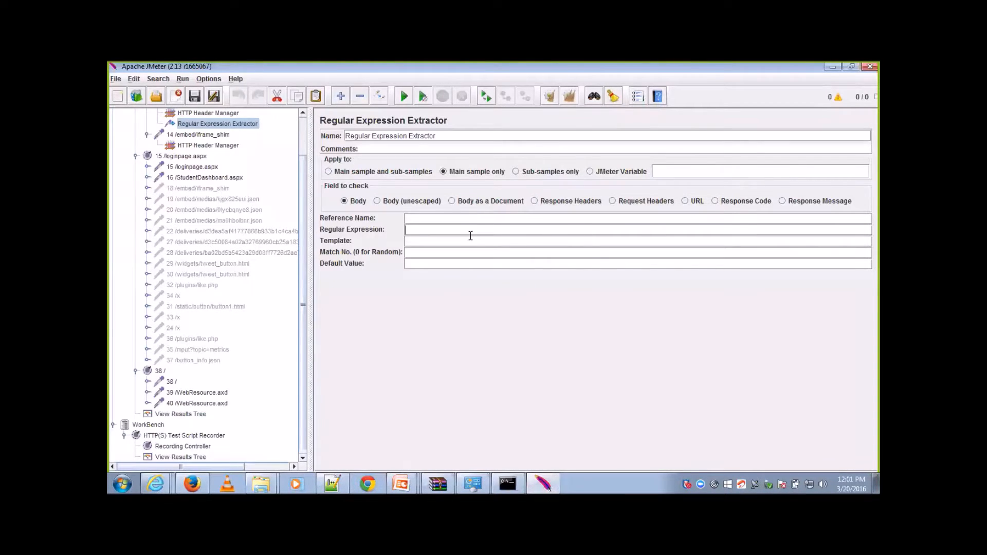
{"action": "key", "text": "ctrl+v"}
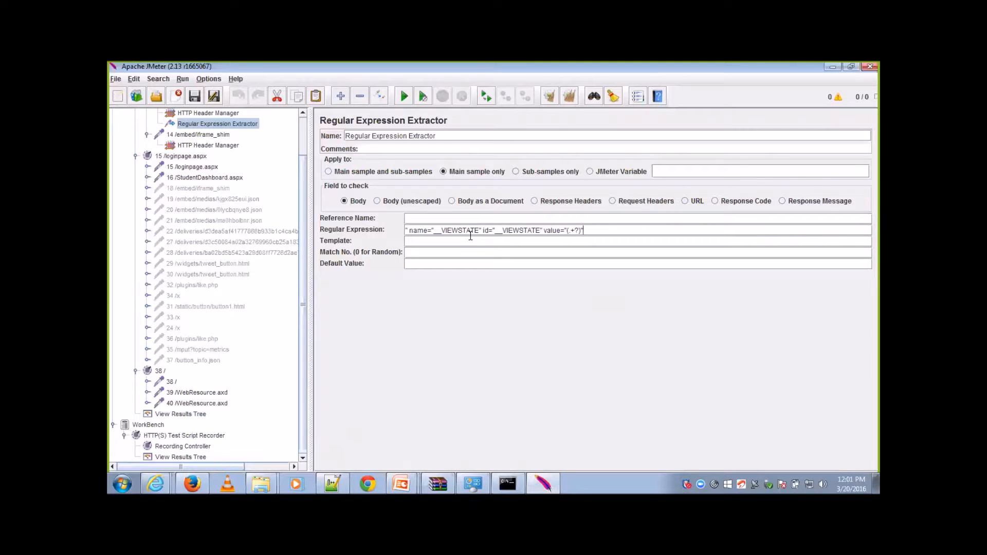
{"action": "left_click", "coordinate": [441, 216]}
{"action": "left_click_drag", "start_coordinate": [304, 179], "coordinate": [284, 148]}
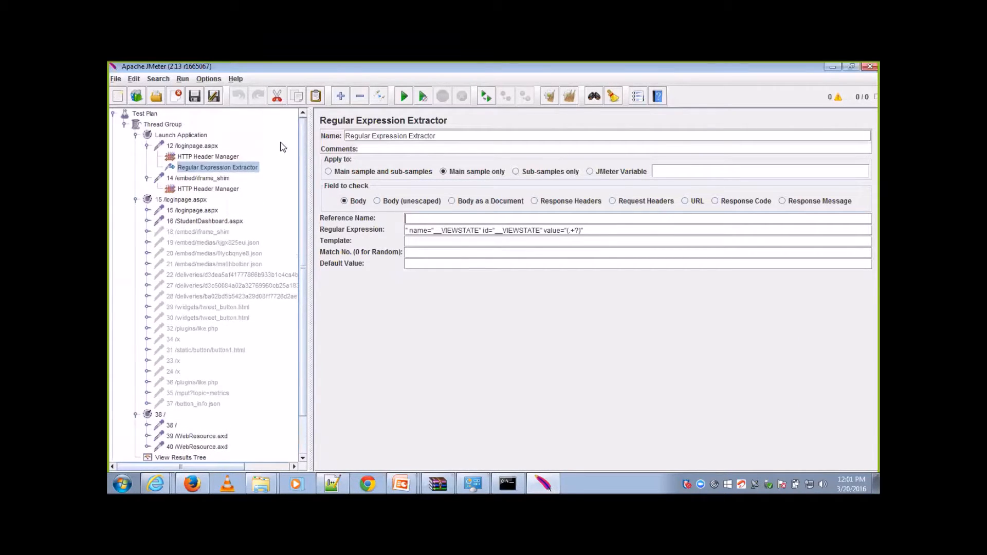
{"action": "left_click", "coordinate": [211, 146]}
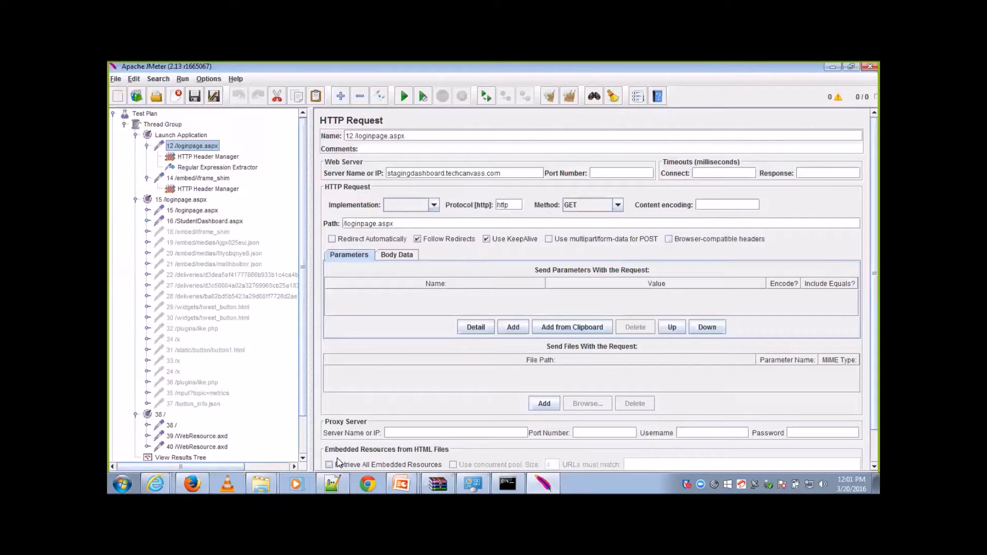
{"action": "left_click", "coordinate": [304, 447]}
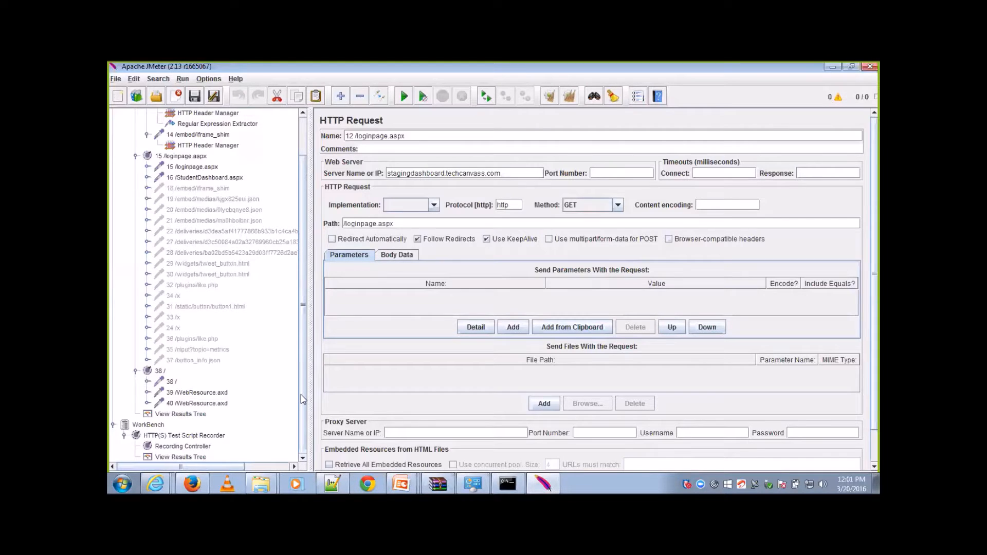
{"action": "left_click_drag", "start_coordinate": [301, 393], "coordinate": [300, 357]}
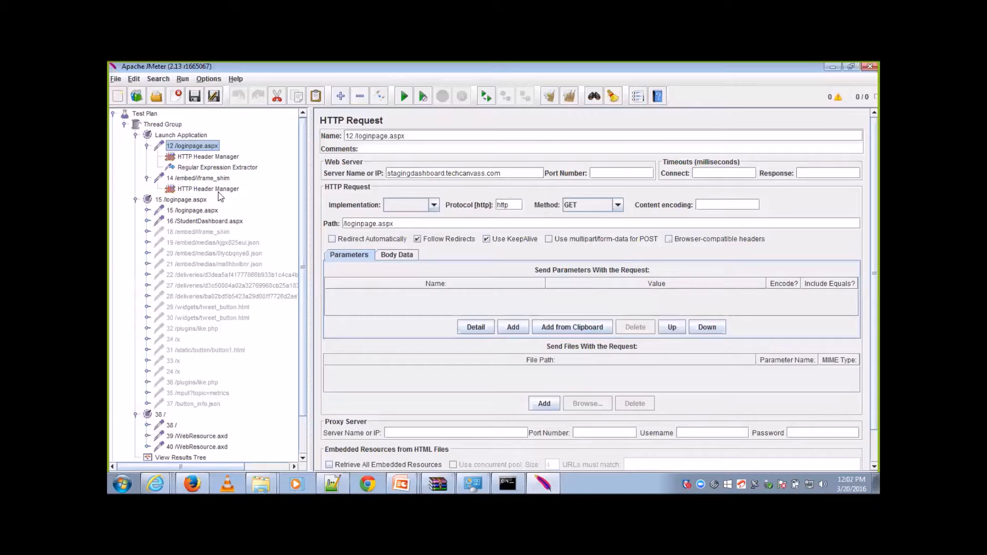
Step: Set the reference name of the Regular Expression Extractor under 12 /loginpage.aspx to ViewStateID
{"action": "left_click", "coordinate": [250, 169]}
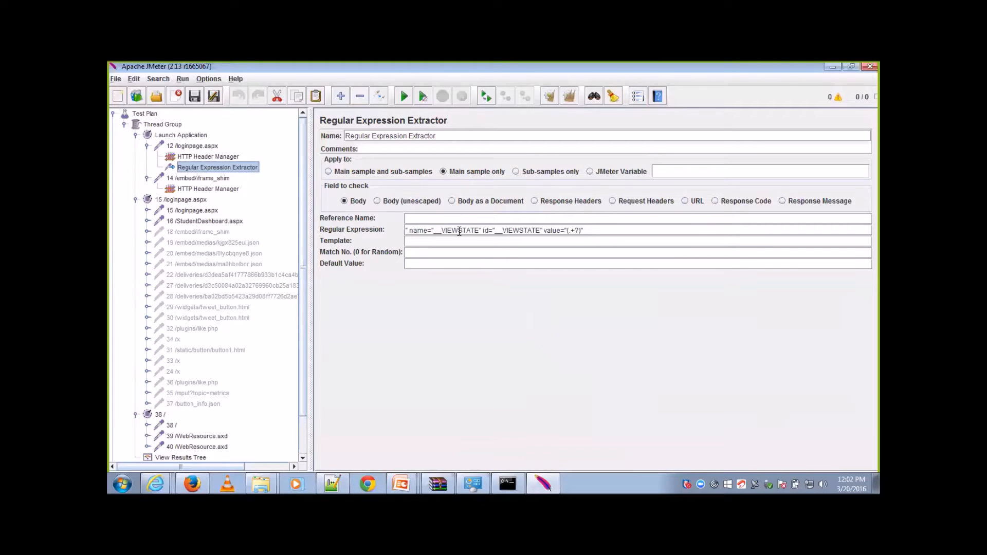
{"action": "left_click", "coordinate": [472, 217]}
{"action": "type", "text": "ViewSat"}
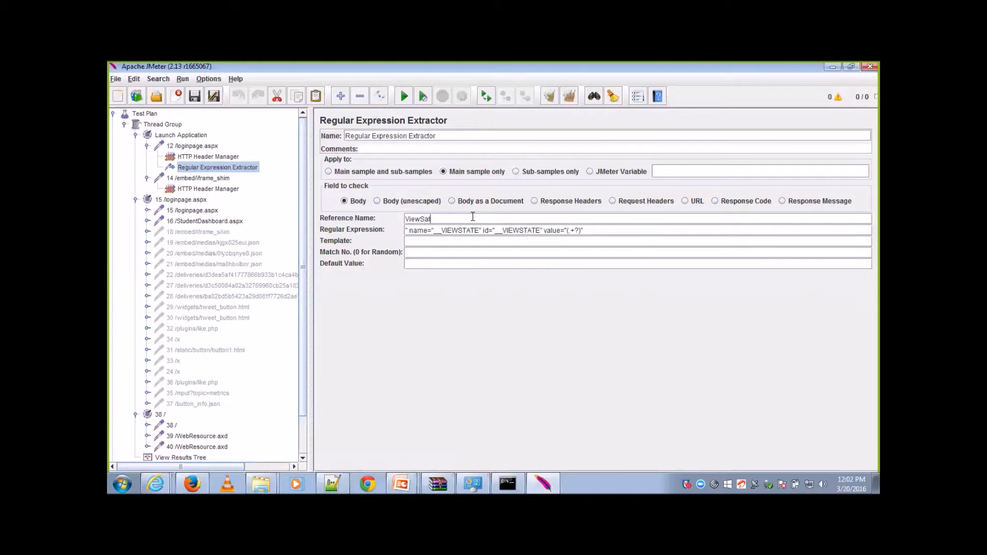
{"action": "key", "text": "BackSpace"}
{"action": "key", "text": "BackSpace"}
{"action": "key", "text": "BackSpace"}
Step: Set the extractor's template to $1$ and its match number to 0
{"action": "key", "text": "BackSpace"}
{"action": "type", "text": "StateID"}
{"action": "left_click", "coordinate": [446, 240]}
{"action": "type", "text": "$1$"}
{"action": "left_click", "coordinate": [503, 254]}
{"action": "type", "text": "0"}
{"action": "key", "text": "BackSpace"}
{"action": "type", "text": "-1"}
{"action": "key", "text": "BackSpace"}
{"action": "key", "text": "BackSpace"}
{"action": "type", "text": "0"}
Step: Set the extractor's default value to ViewStateID_NOT FOUND, reusing the reference name
{"action": "left_click", "coordinate": [480, 265]}
{"action": "left_click_drag", "start_coordinate": [457, 218], "coordinate": [397, 223]}
{"action": "key", "text": "ctrl+c"}
{"action": "left_click", "coordinate": [422, 265]}
{"action": "key", "text": "ctrl+v"}
{"action": "type", "text": "_NOT FOUND"}
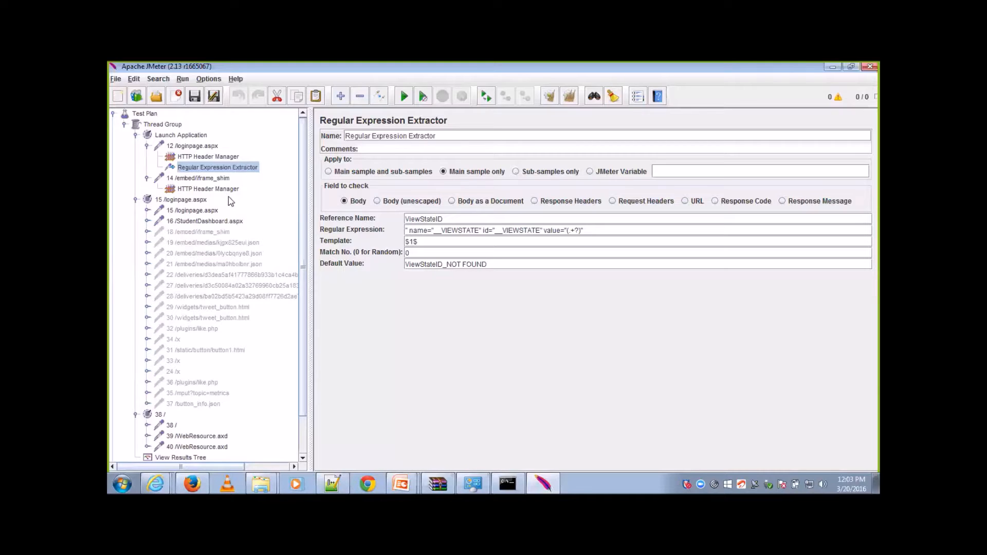
Step: Replace the __VIEWSTATE parameter value in the 15 /loginpage.aspx request with the variable ${ViewStateID}, using the extractor's reference name
{"action": "left_click_drag", "start_coordinate": [446, 219], "coordinate": [399, 219]}
{"action": "left_click", "coordinate": [213, 213]}
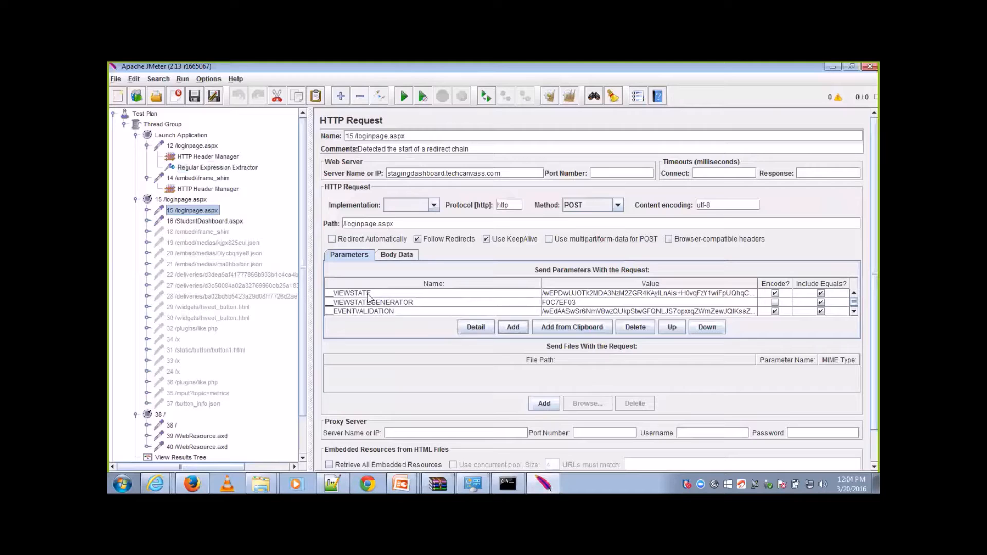
{"action": "double_click", "coordinate": [611, 293]}
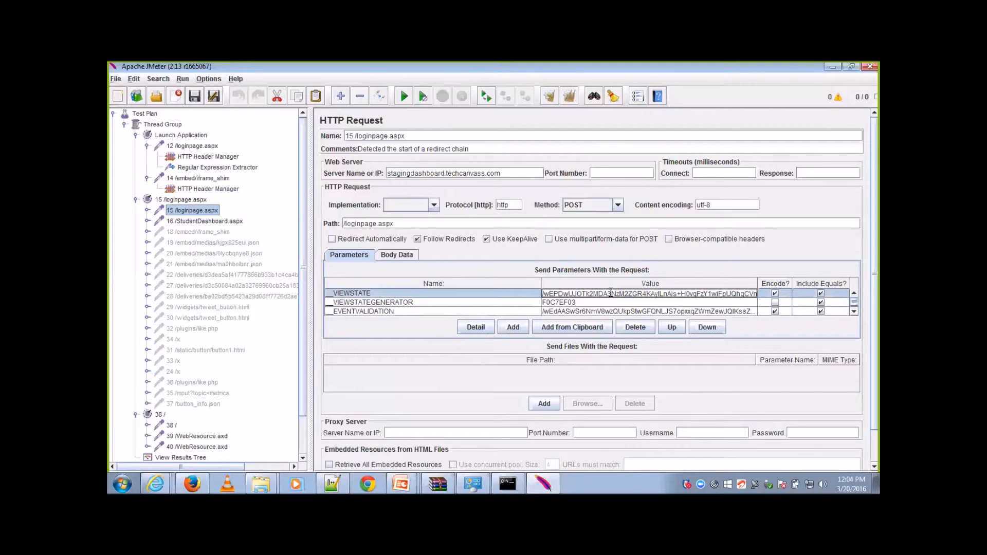
{"action": "key", "text": "End"}
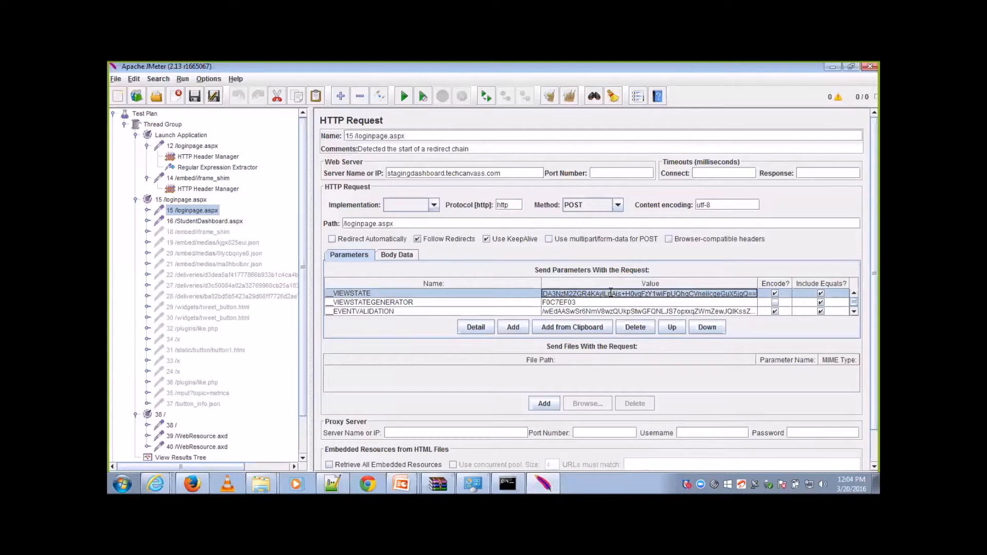
{"action": "key", "text": "ctrl+a"}
{"action": "type", "text": "${ViewStateID"}
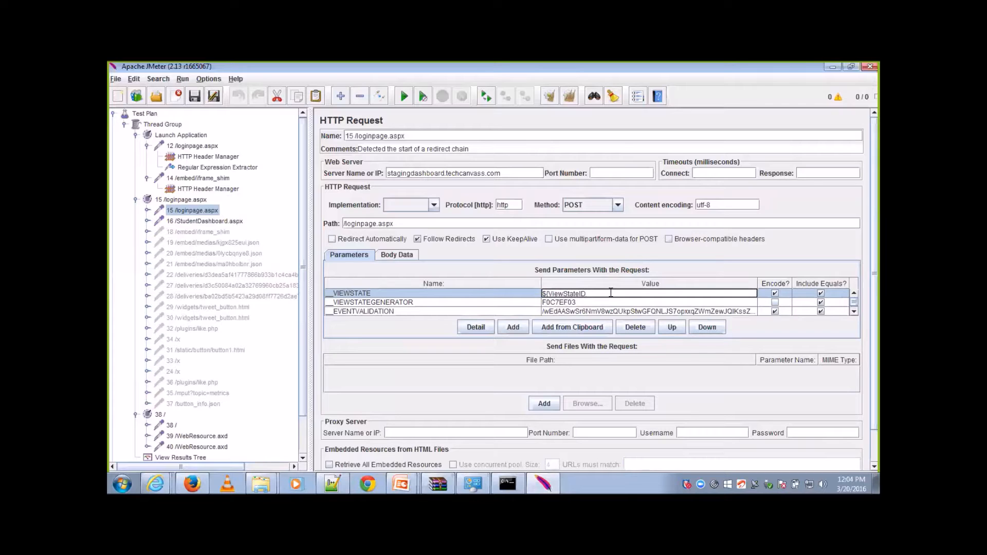
{"action": "type", "text": "}"}
Step: Extend the variable in the __VIEWSTATE parameter with its group suffix so the value reads ${ViewStateID_g1}
{"action": "left_click", "coordinate": [585, 295]}
{"action": "type", "text": "_G1"}
{"action": "key", "text": "BackSpace"}
{"action": "key", "text": "BackSpace"}
{"action": "type", "text": "g1"}
{"action": "left_click", "coordinate": [606, 303]}
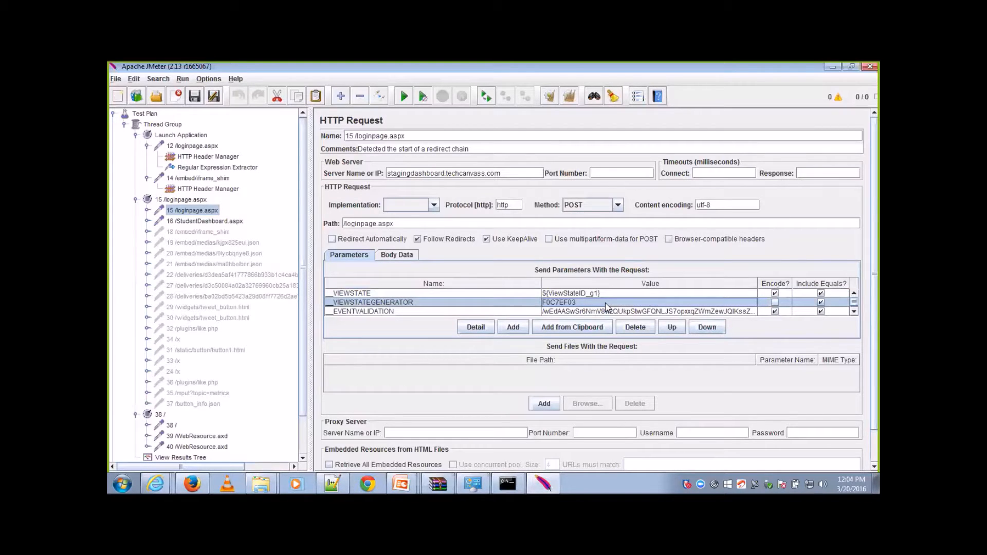
Step: Copy the __VIEWSTATEGENERATOR value F0C7EF03 and search for it in the 6 /loginpage.aspx response data of the recorder's View Results Tree
{"action": "double_click", "coordinate": [578, 303]}
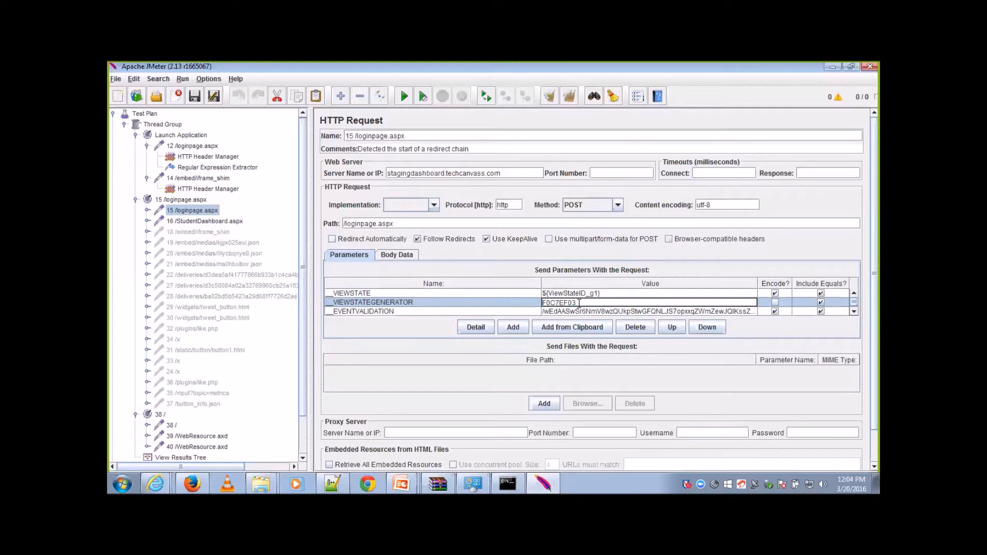
{"action": "double_click", "coordinate": [579, 303]}
{"action": "key", "text": "ctrl+c"}
{"action": "scroll", "coordinate": [308, 446], "scroll_direction": "down", "scroll_amount": 1}
{"action": "left_click", "coordinate": [204, 457]}
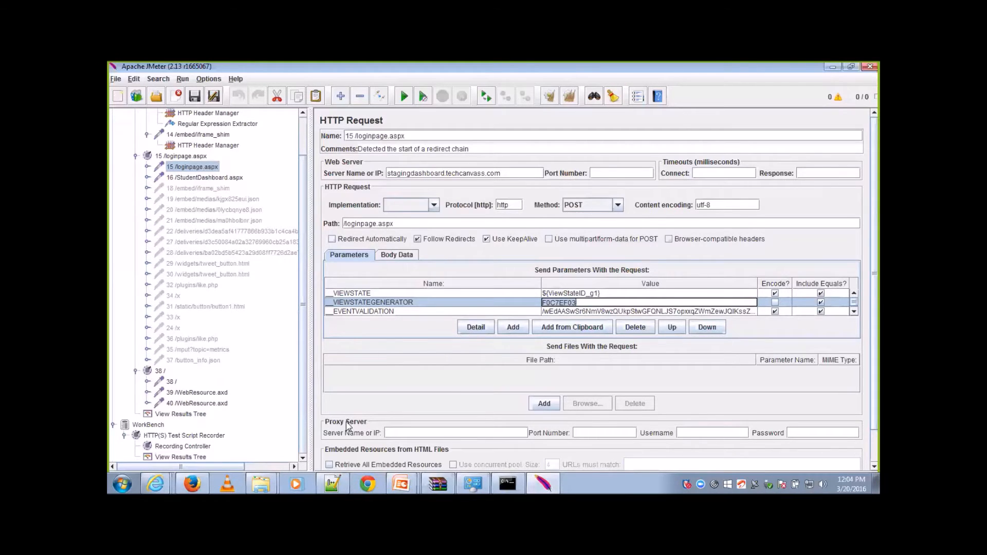
{"action": "left_click", "coordinate": [548, 451]}
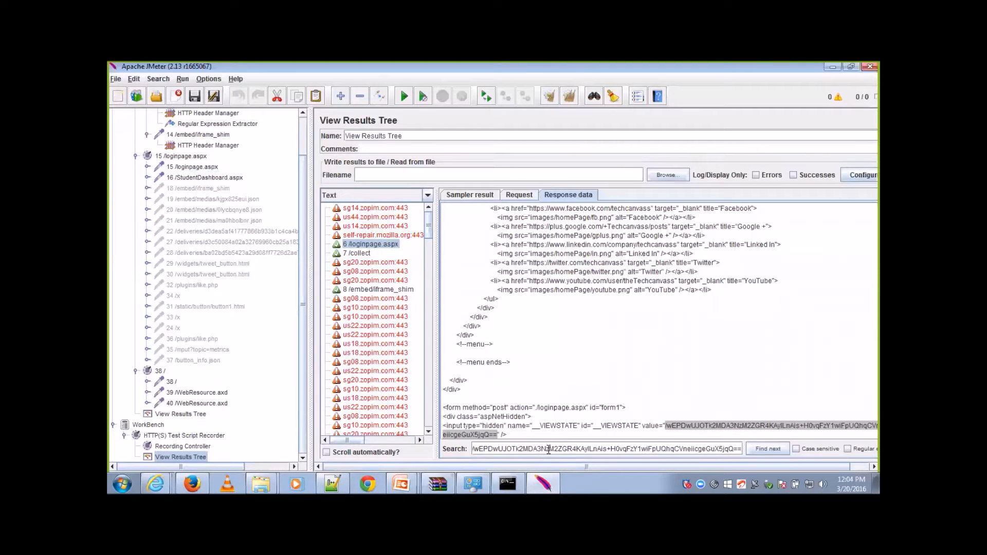
{"action": "key", "text": "ctrl+a"}
{"action": "key", "text": "ctrl+v"}
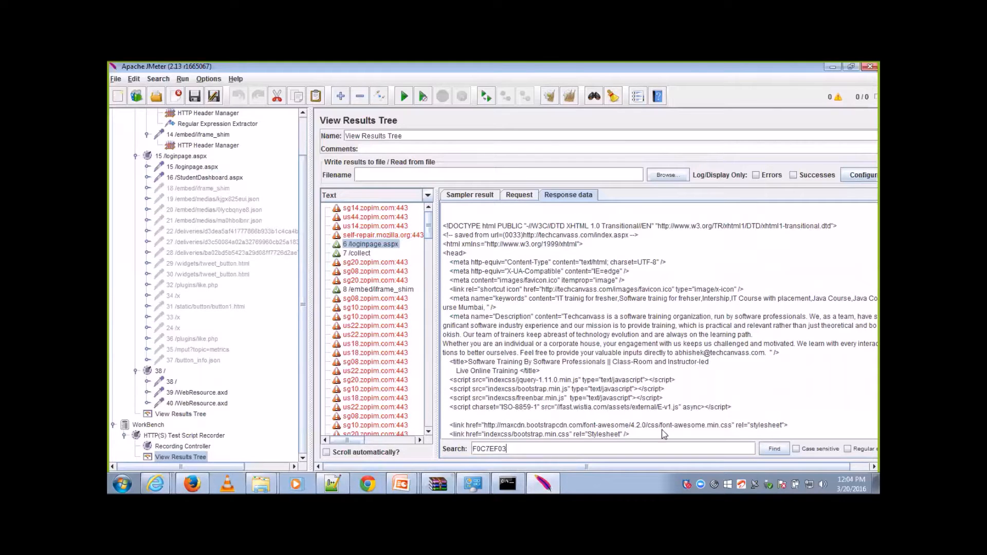
{"action": "left_click", "coordinate": [766, 452]}
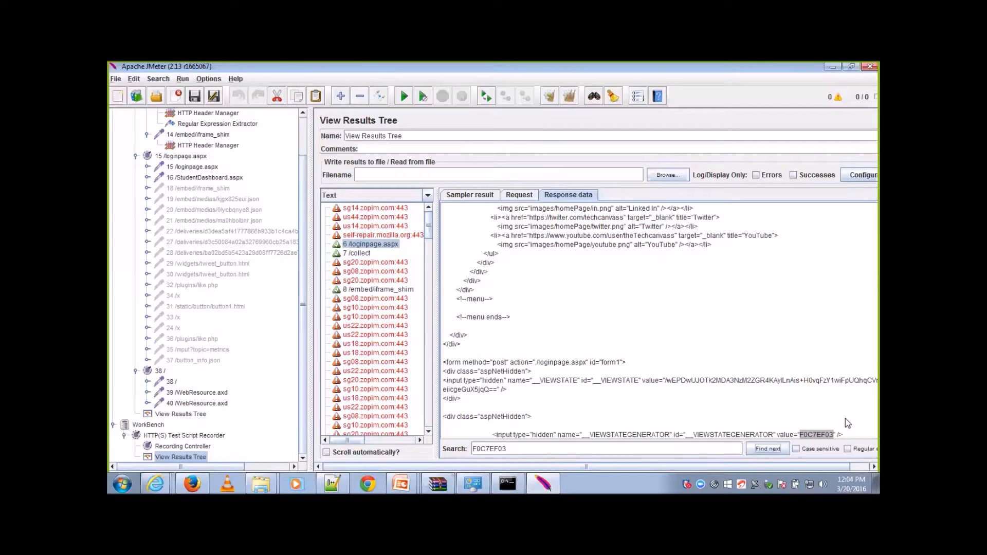
Step: Copy the __VIEWSTATEGENERATOR input markup, from its id attribute to the closing />, onto line 5 of the Notepad++ file
{"action": "left_click_drag", "start_coordinate": [845, 435], "coordinate": [671, 376]}
{"action": "key", "text": "ctrl+c"}
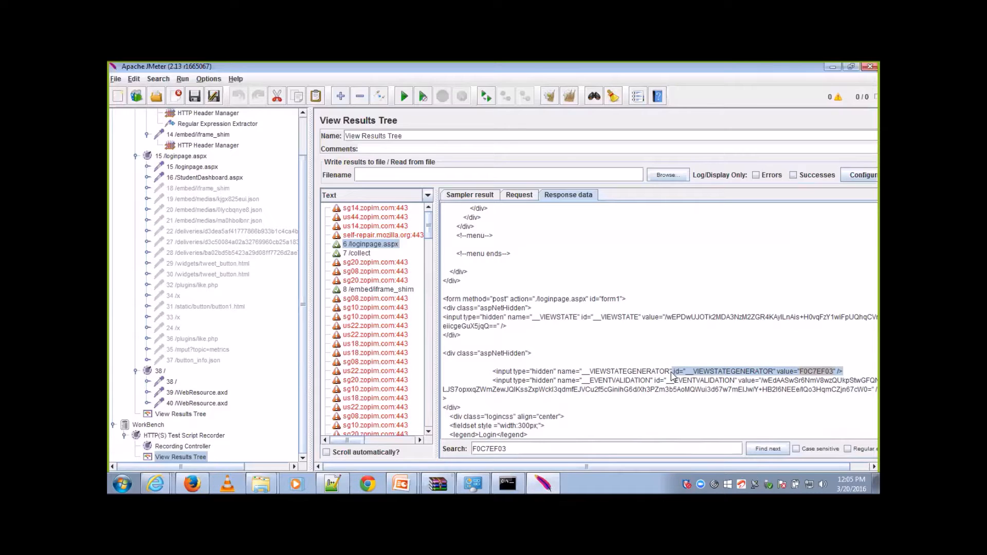
{"action": "left_click", "coordinate": [341, 482]}
{"action": "left_click", "coordinate": [457, 144]}
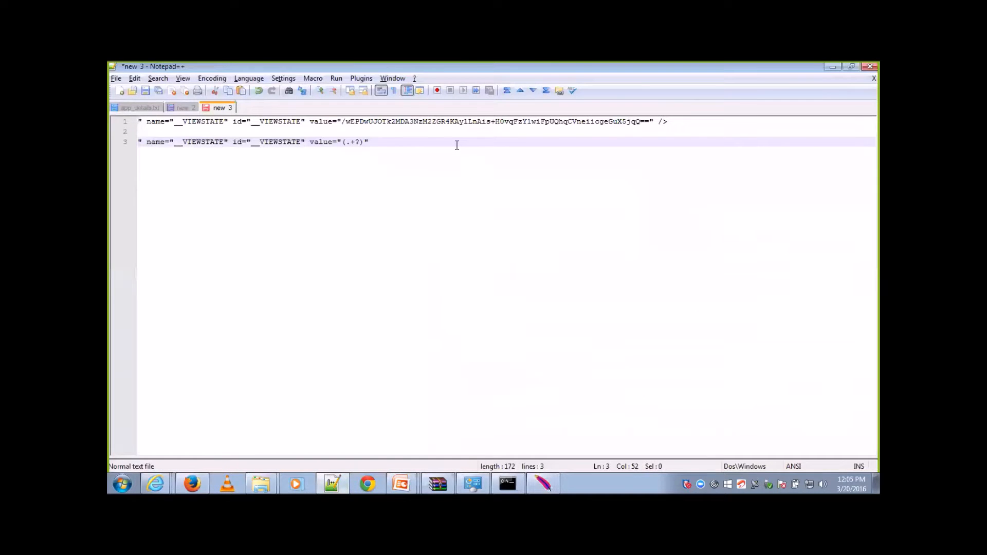
{"action": "key", "text": "Return"}
{"action": "key", "text": "Return"}
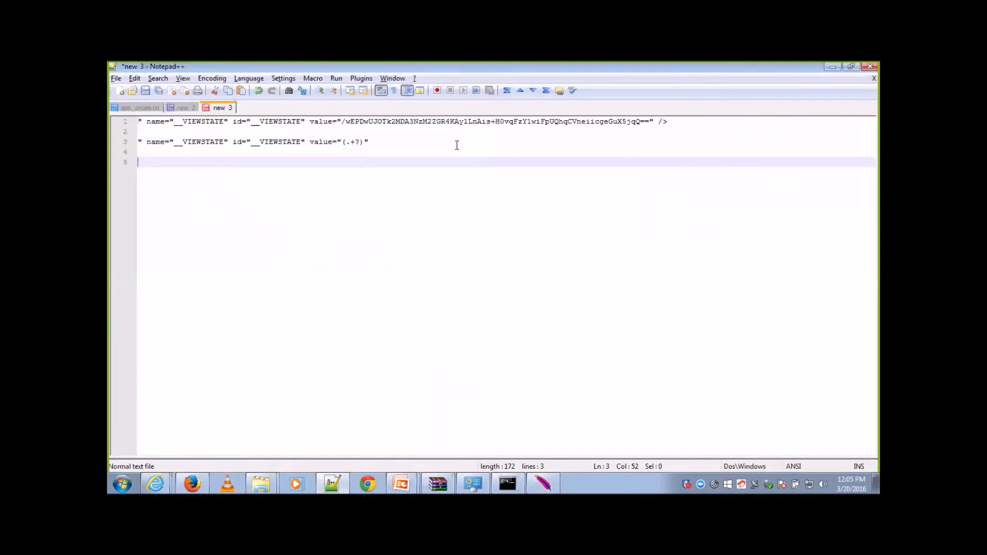
{"action": "key", "text": "ctrl+v"}
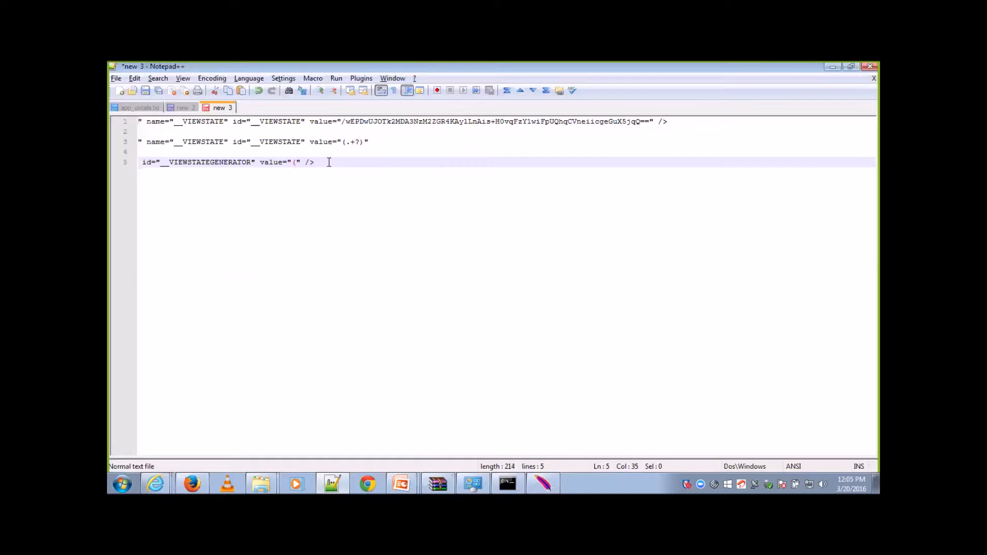
Step: Complete line 5 as the expression id="__VIEWSTATEGENERATOR" value="(.+?)", removing the closing /> after the last quote
{"action": "type", "text": "?)"}
{"action": "key", "text": "Left"}
{"action": "key", "text": "Left"}
{"action": "type", "text": "+"}
{"action": "left_click_drag", "start_coordinate": [334, 163], "coordinate": [153, 163]}
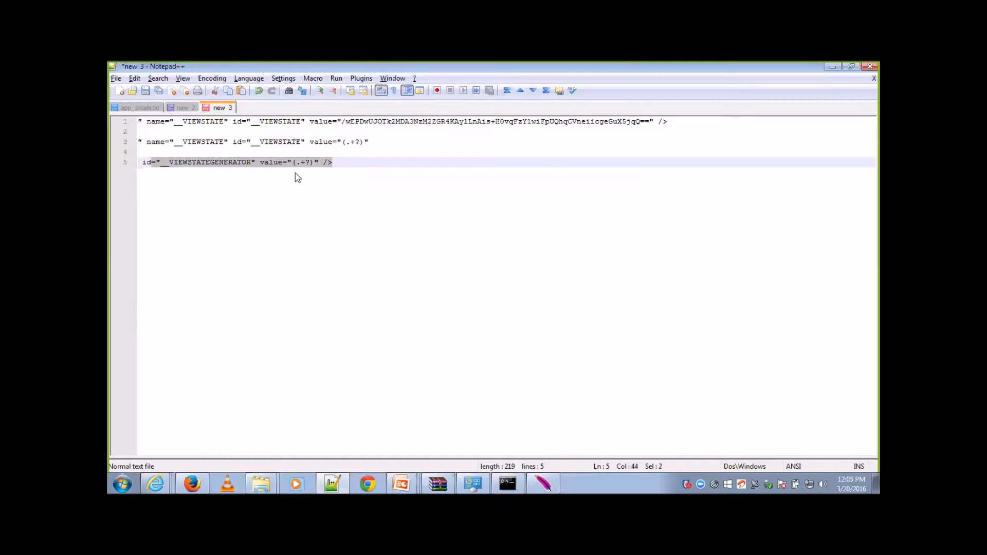
{"action": "left_click", "coordinate": [334, 163]}
{"action": "key", "text": "BackSpace"}
{"action": "key", "text": "BackSpace"}
{"action": "key", "text": "BackSpace"}
Step: Switch to JMeter and add a second Regular Expression Extractor post processor to the 12 /loginpage.aspx request
{"action": "left_click", "coordinate": [541, 482]}
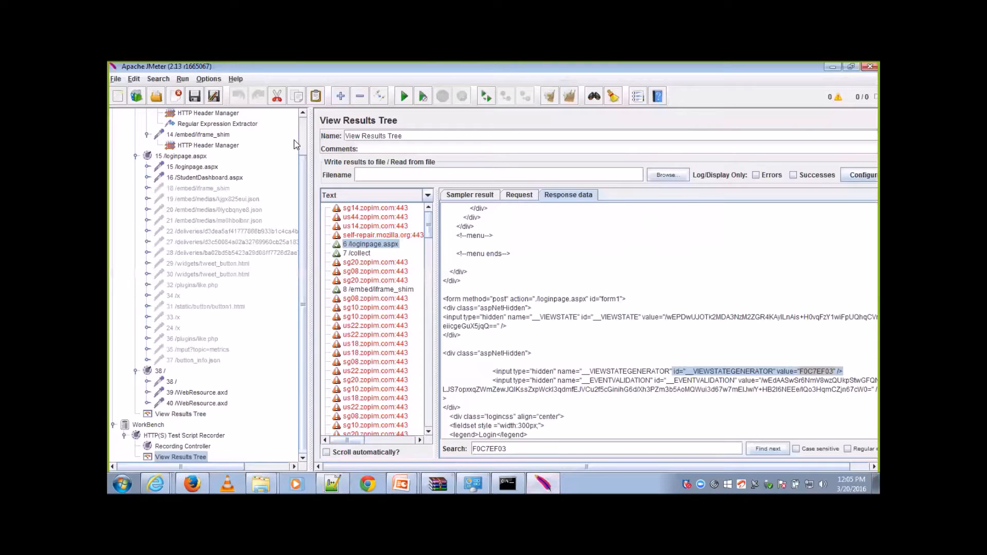
{"action": "scroll", "coordinate": [304, 149], "scroll_direction": "up", "scroll_amount": 2}
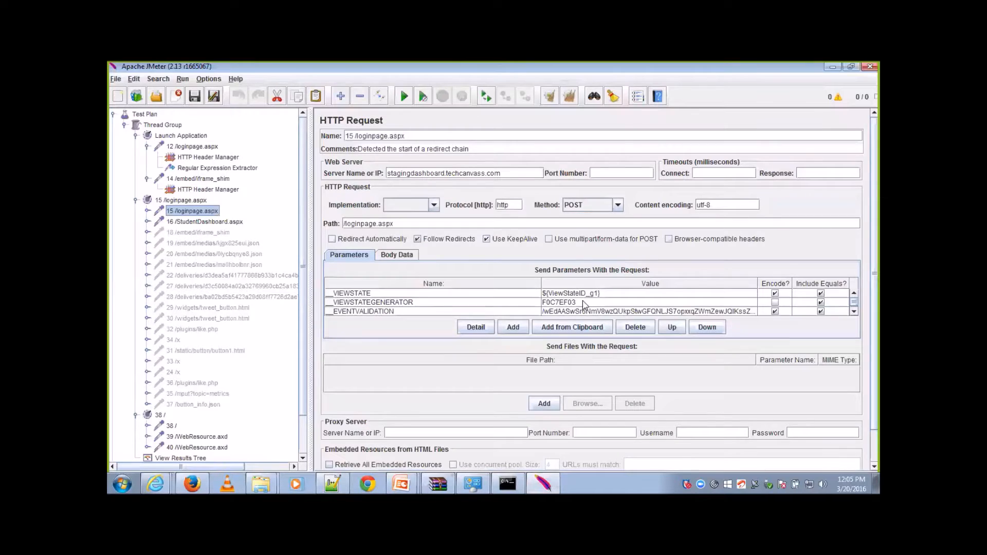
{"action": "double_click", "coordinate": [584, 302]}
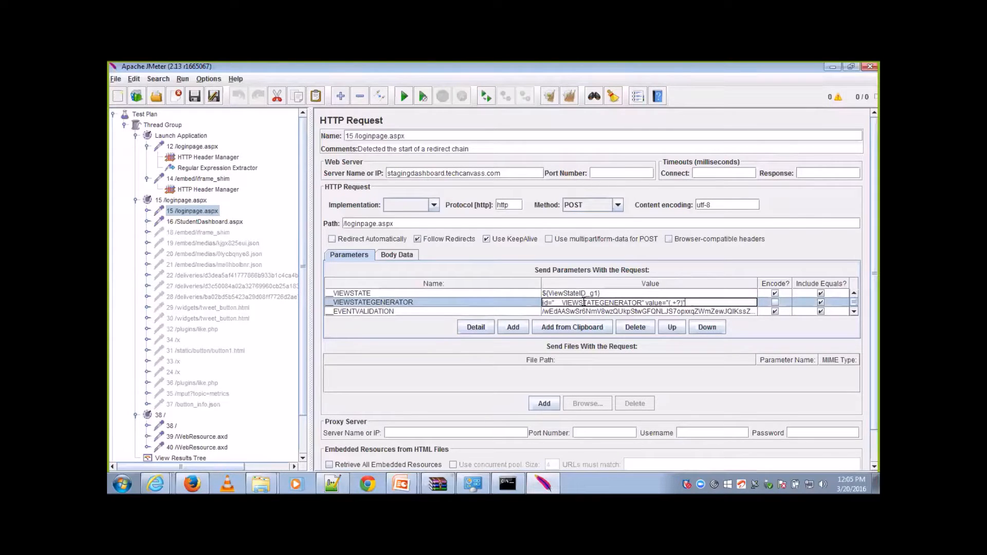
{"action": "left_click", "coordinate": [196, 148]}
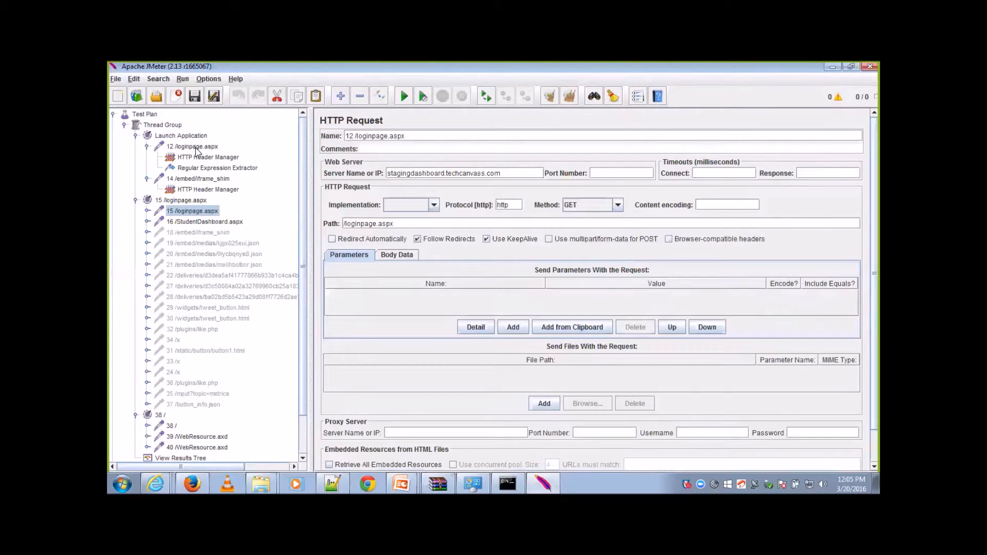
{"action": "right_click", "coordinate": [196, 149]}
{"action": "mouse_move", "coordinate": [221, 159]}
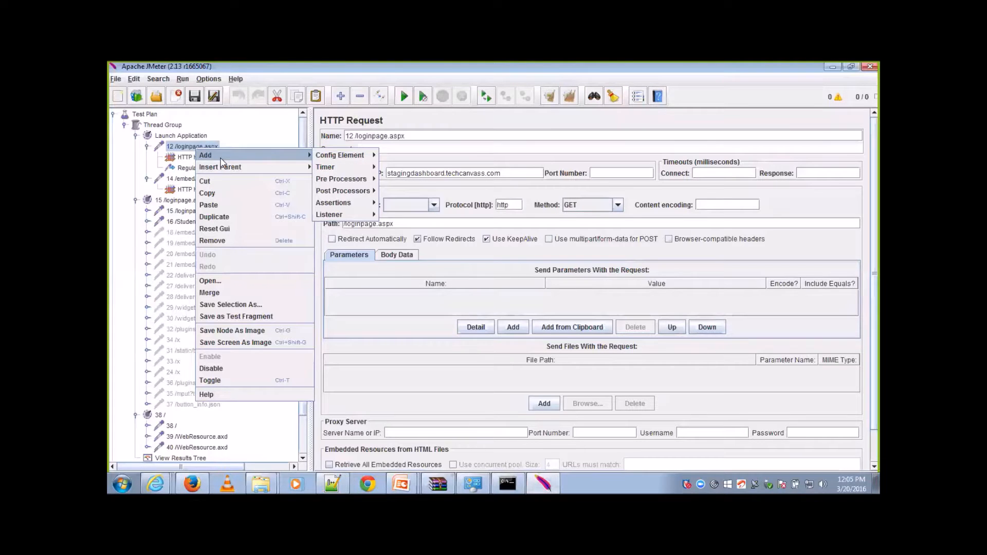
{"action": "mouse_move", "coordinate": [347, 188]}
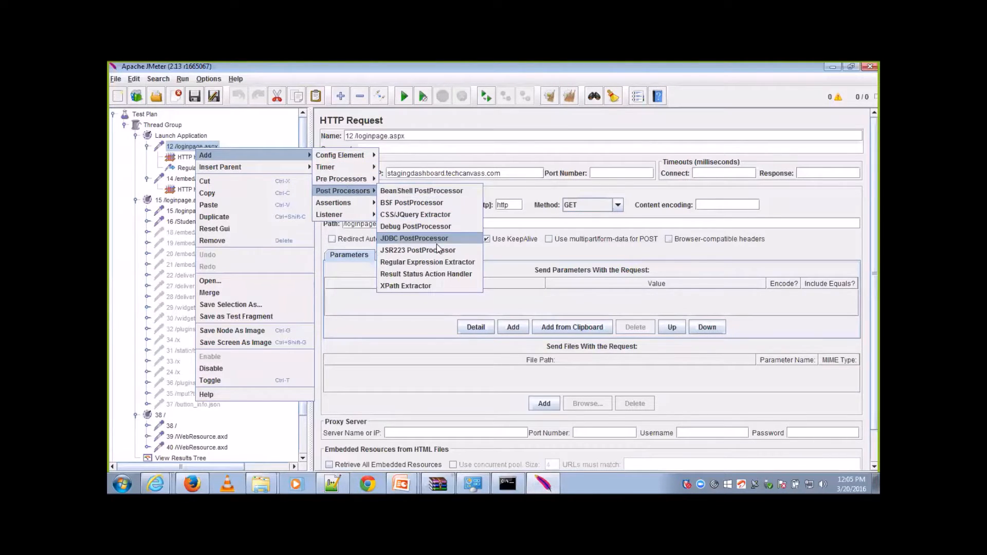
{"action": "left_click", "coordinate": [440, 261]}
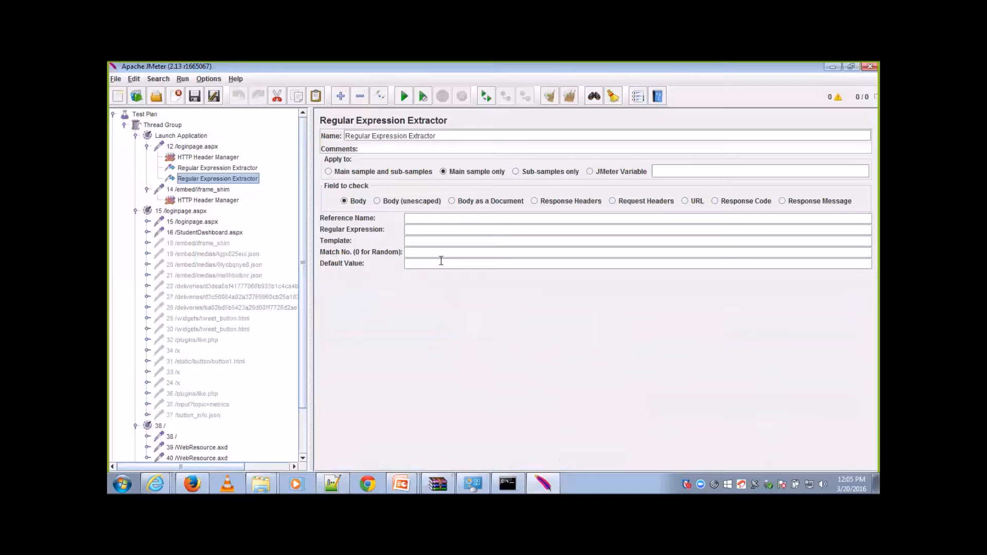
Step: Set the new extractor's regular expression to id="__VIEWSTATEGENERATOR" value="(.+?)" and its reference name to ViewStateGenerator
{"action": "left_click", "coordinate": [427, 227]}
{"action": "type", "text": "id=\"__VIEWSTATEGENERATOR\" value=\"(.+?)\""}
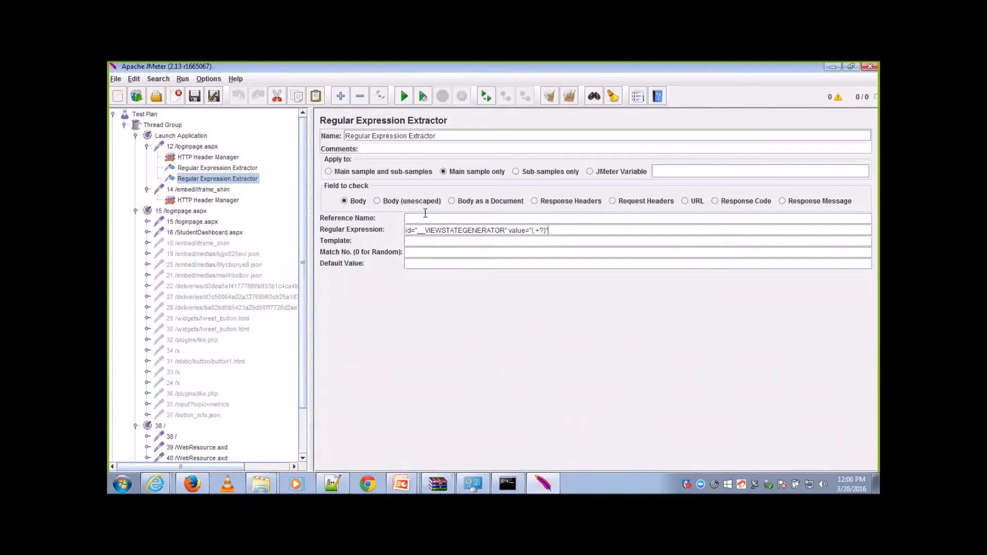
{"action": "type", "text": "ViewStateGenerator"}
Step: Set the extractor's template to $1$, match number to 0 and default value to ViewStateGenerator_NOT FOUND, reusing the reference name
{"action": "double_click", "coordinate": [425, 216]}
{"action": "key", "text": "ctrl+c"}
{"action": "left_click", "coordinate": [436, 242]}
{"action": "type", "text": "$1$"}
{"action": "left_click", "coordinate": [434, 251]}
{"action": "type", "text": "0"}
{"action": "key", "text": "Tab"}
{"action": "key", "text": "ctrl+v"}
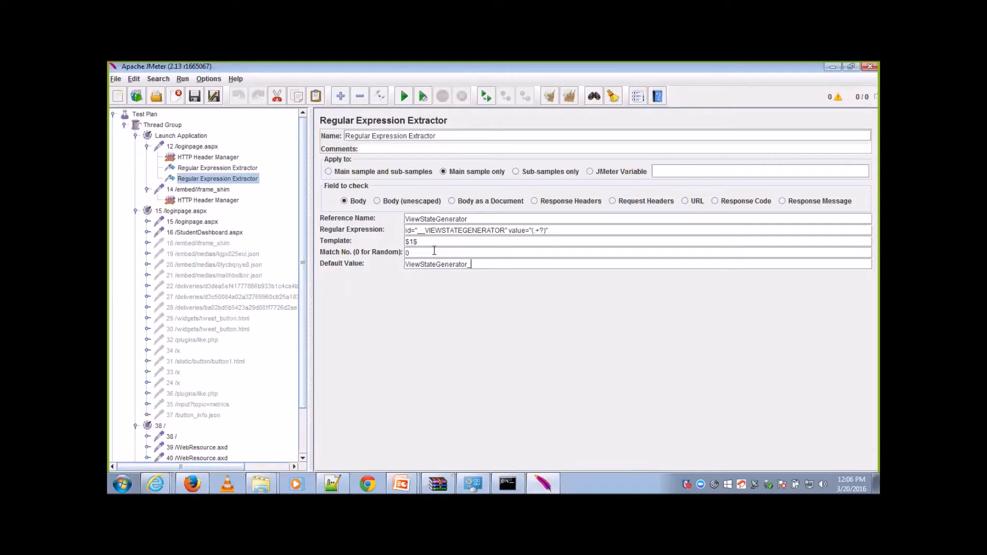
{"action": "type", "text": "_NOT FOUND"}
Step: Replace the __VIEWSTATEGENERATOR parameter value in the 15 /loginpage.aspx request with the variable ${ViewStateGenerator}
{"action": "left_click", "coordinate": [210, 222]}
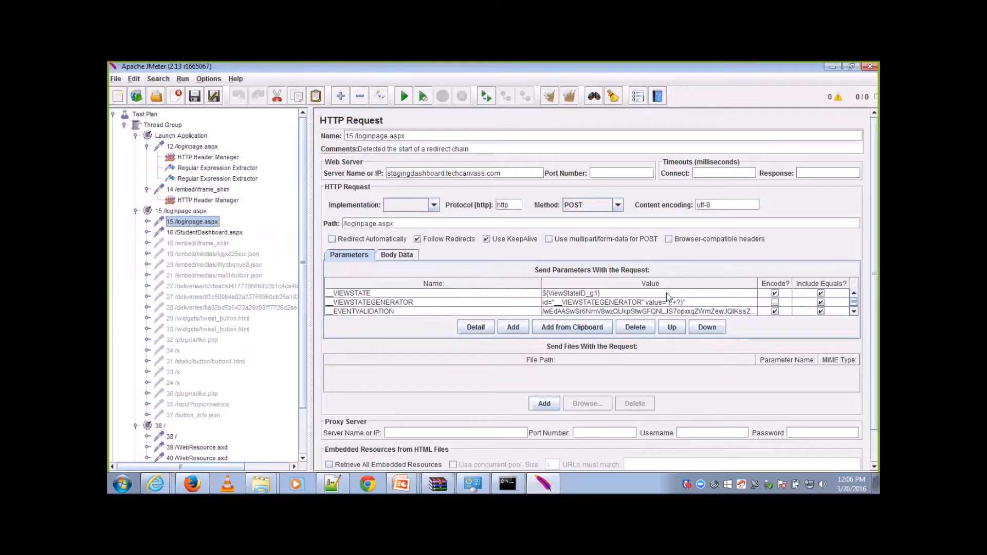
{"action": "double_click", "coordinate": [702, 304]}
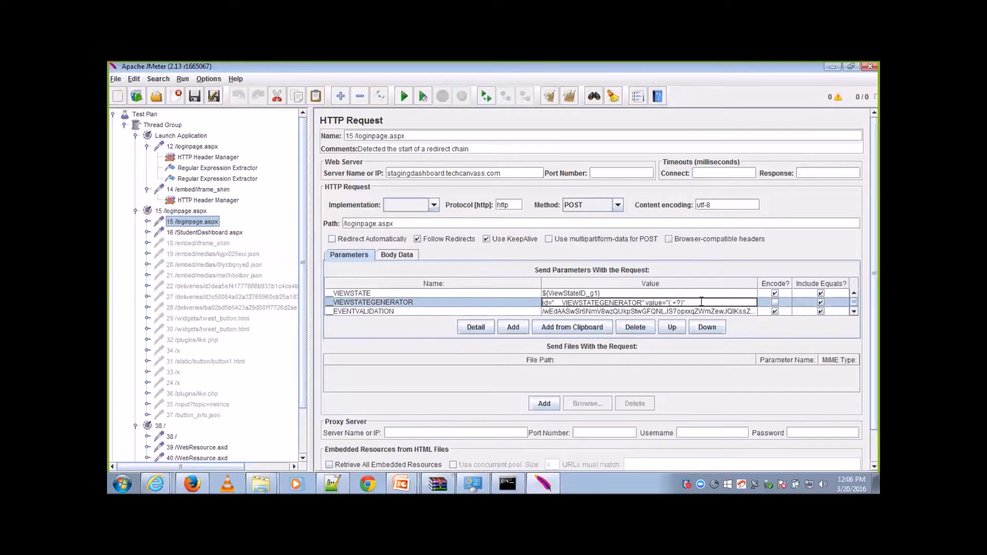
{"action": "type", "text": "$"}
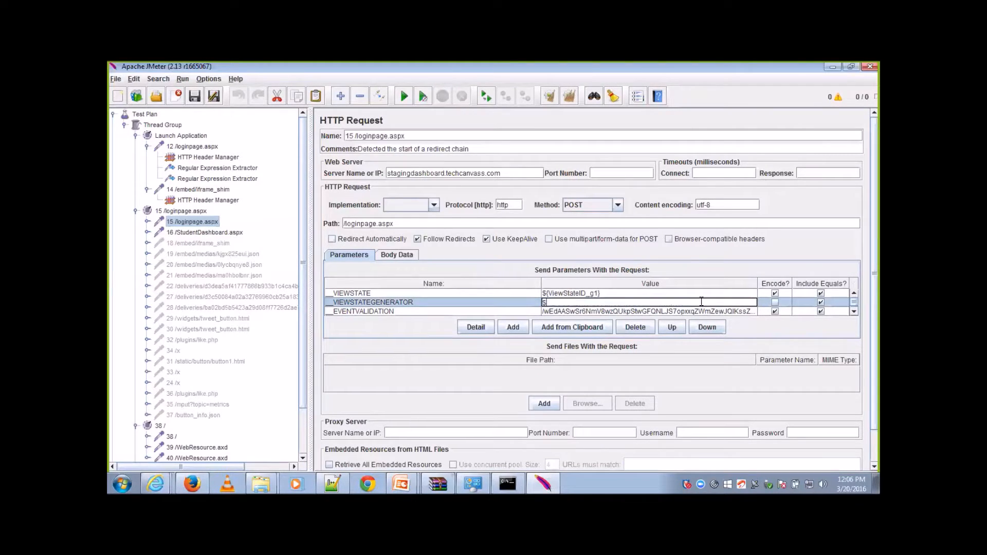
{"action": "type", "text": "{"}
{"action": "key", "text": "ctrl+v"}
Step: Copy the __EVENTVALIDATION parameter value and search for it in the 6 /loginpage.aspx response data of the recorder's View Results Tree
{"action": "left_click", "coordinate": [677, 310]}
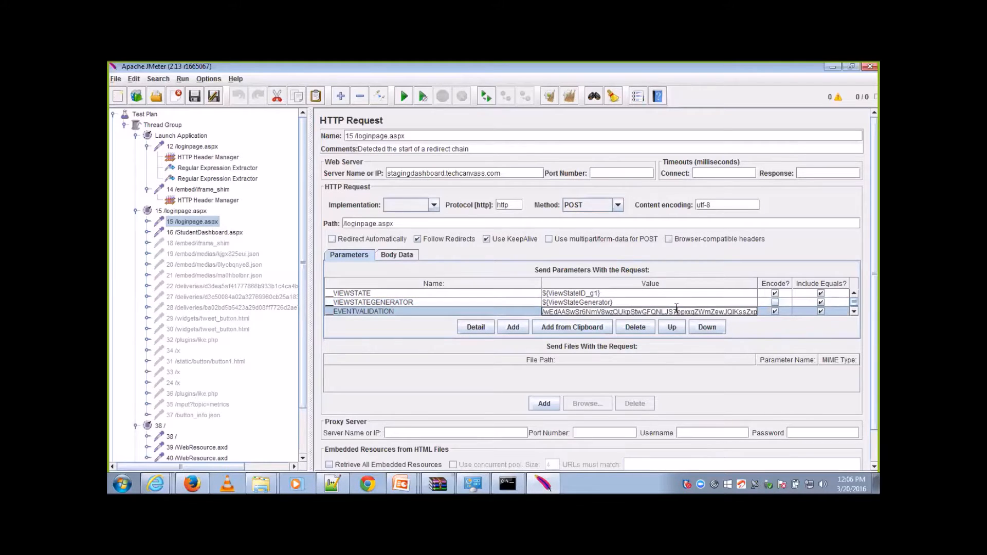
{"action": "key", "text": "End"}
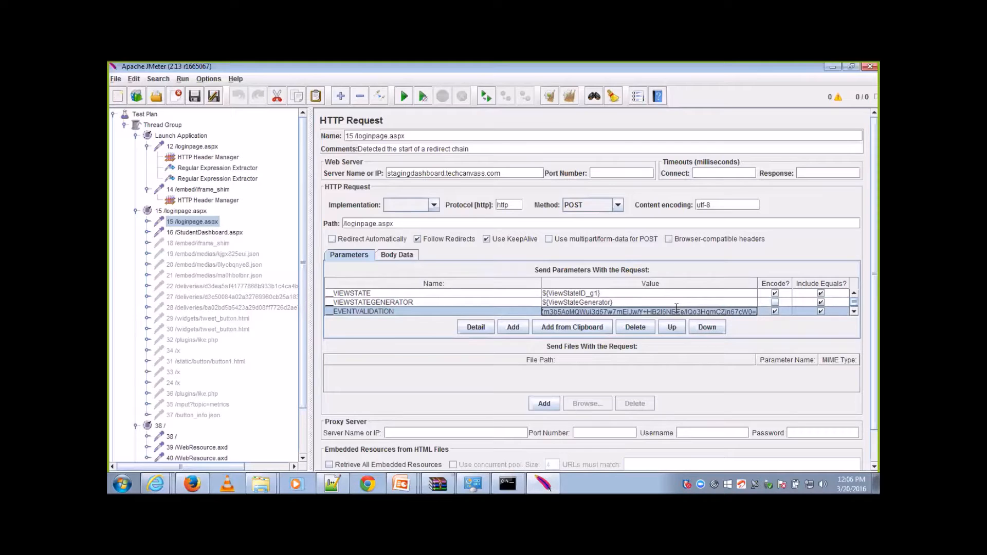
{"action": "left_click", "coordinate": [304, 441]}
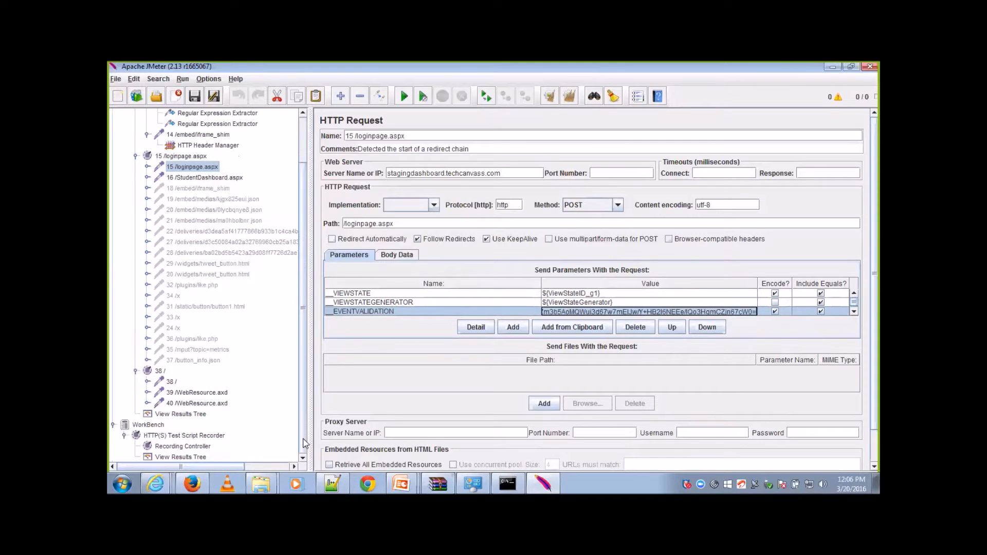
{"action": "left_click", "coordinate": [189, 458]}
{"action": "left_click_drag", "start_coordinate": [521, 455], "coordinate": [461, 457]}
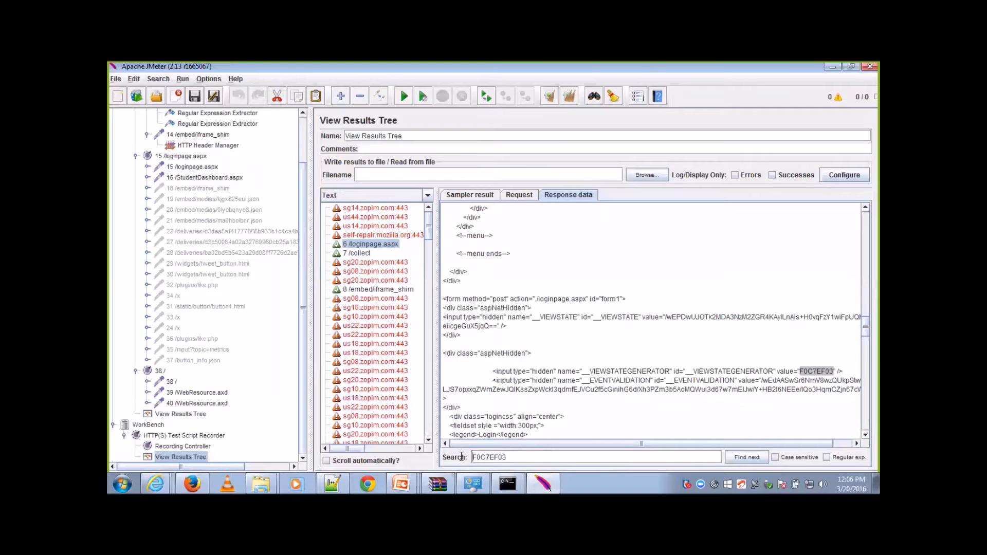
{"action": "mouse_move", "coordinate": [536, 478]}
{"action": "key", "text": "ctrl+v"}
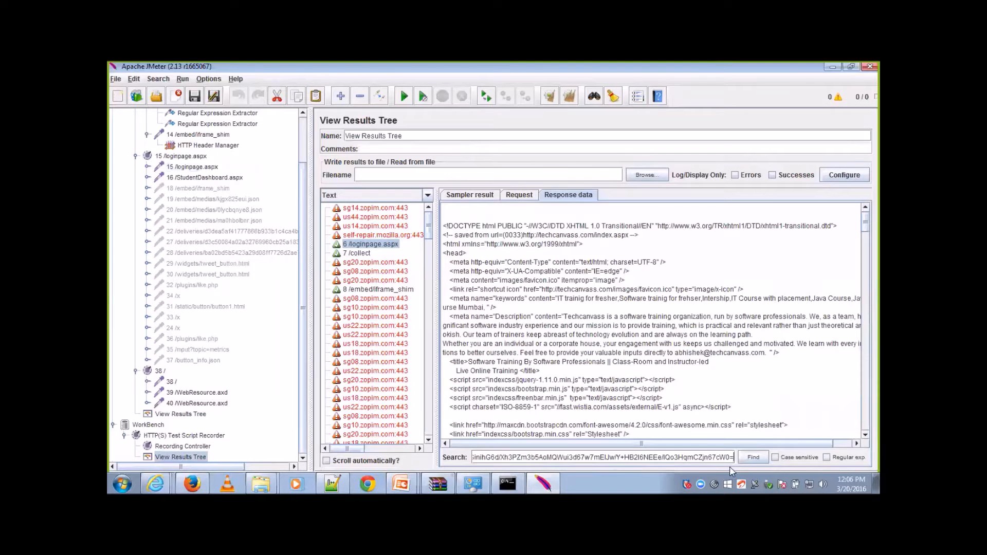
{"action": "left_click", "coordinate": [751, 458]}
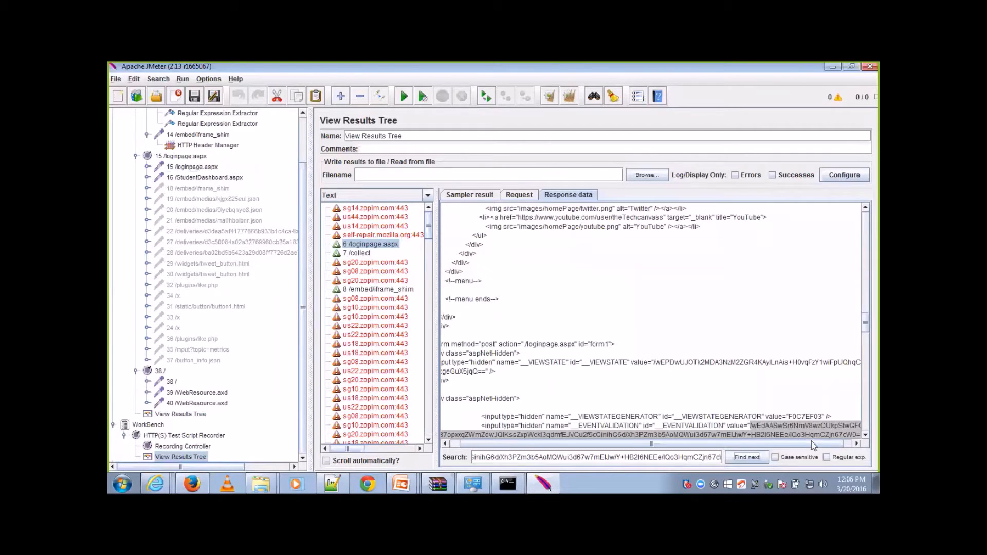
Step: Copy the __EVENTVALIDATION markup, from its id attribute to the end of its value, onto line 7 of the Notepad++ file
{"action": "left_click", "coordinate": [865, 435]}
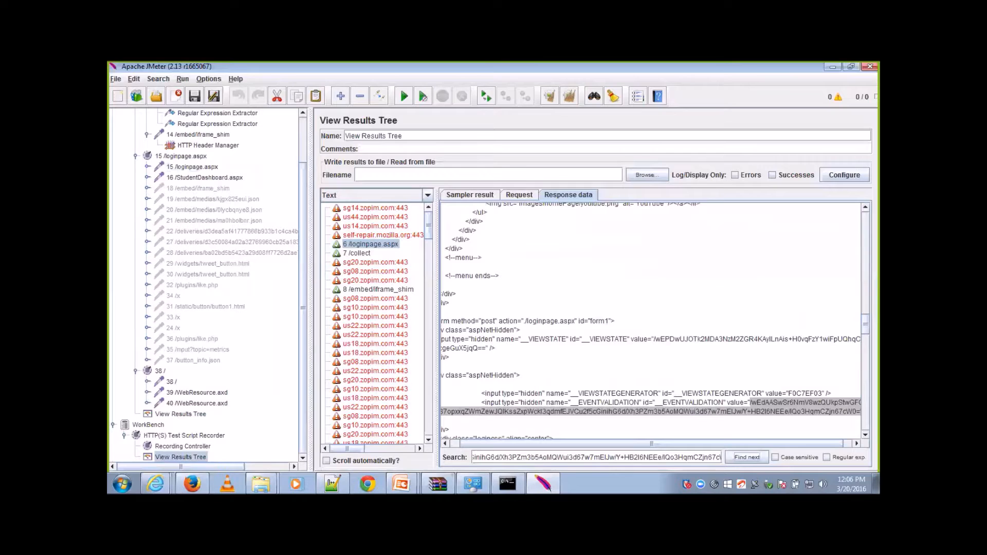
{"action": "left_click", "coordinate": [856, 443]}
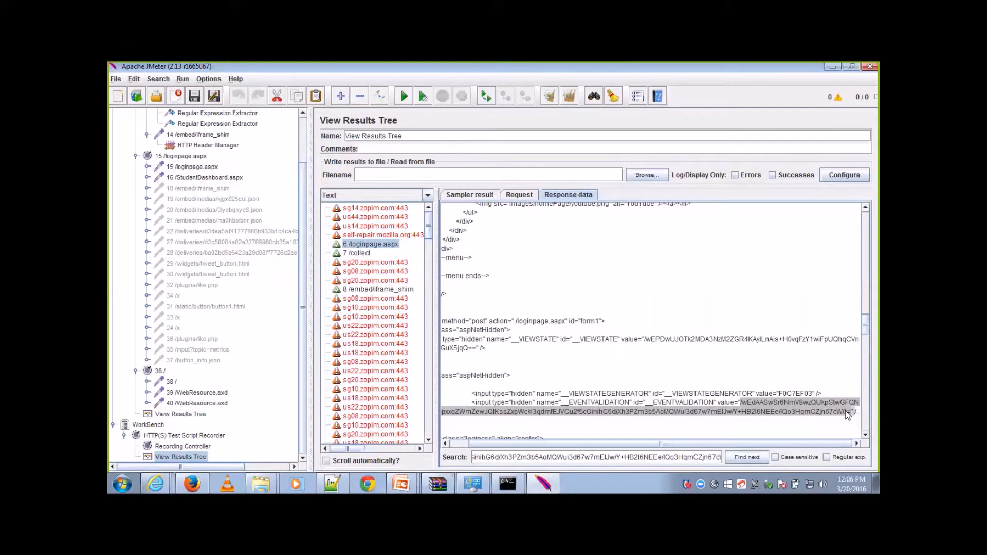
{"action": "left_click", "coordinate": [636, 403], "text": "shift"}
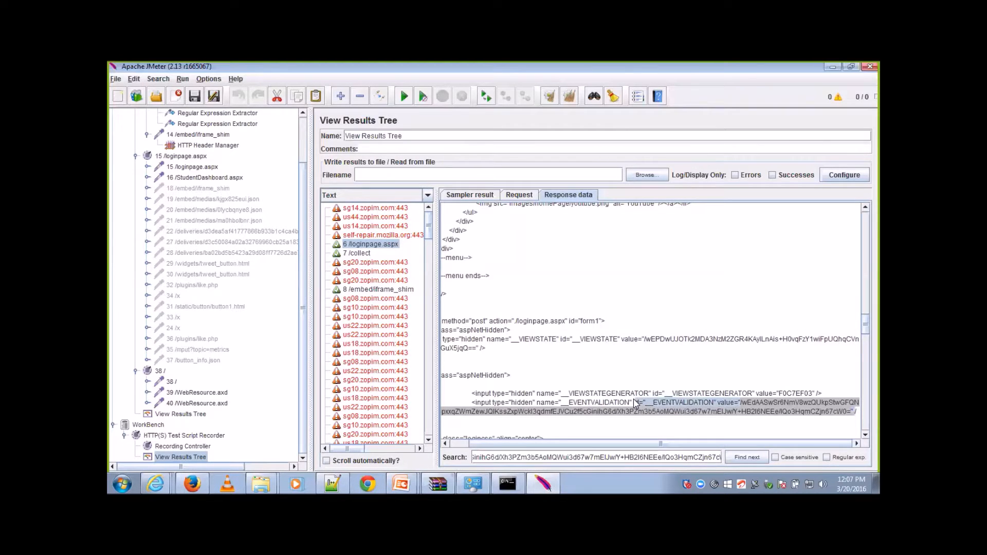
{"action": "left_click", "coordinate": [332, 484]}
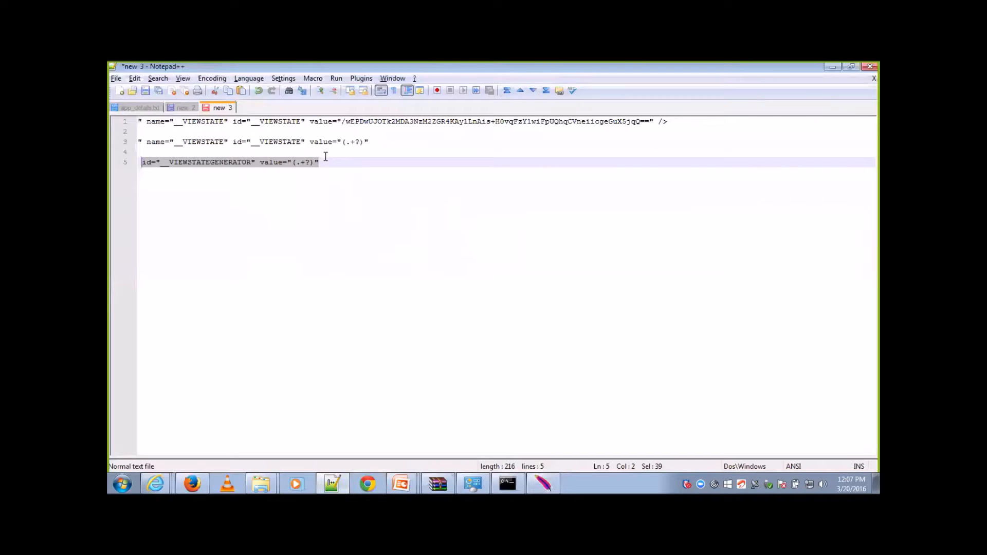
{"action": "left_click", "coordinate": [325, 162]}
{"action": "key", "text": "Return"}
{"action": "key", "text": "Return"}
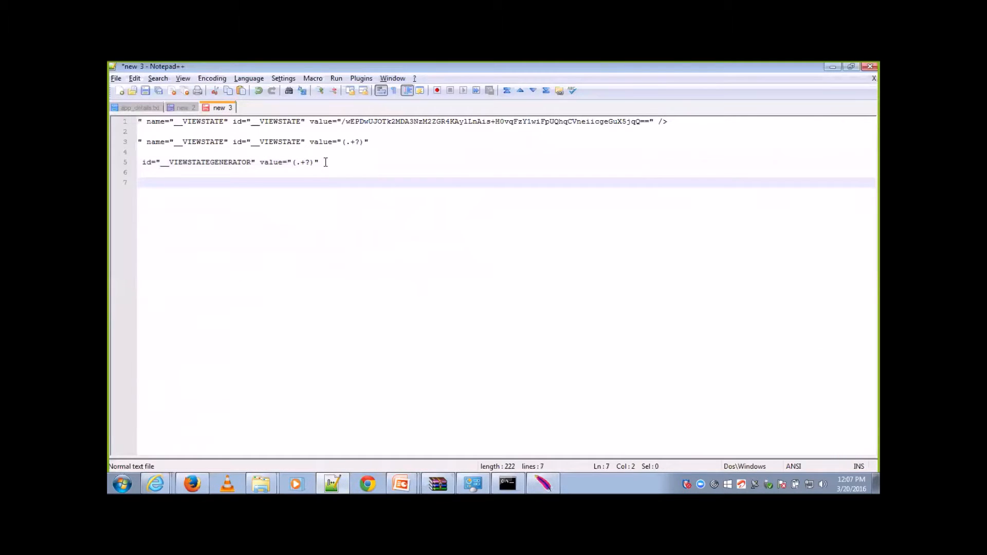
{"action": "type", "text": "d=\"__EVENTVALIDATION\" value=\"/wEdAASwSr6NmV8wzQUkpStwGFQNLJS7opxxqZWmZewJQlKssZxpWckI3qdmfEJVCu2f5cGinihG6d/Xh3PZm3b5AoMQWui3d67w7mElJw/Y+HB216NEEe/1Qo3HqmCZjn67cW0=\""}
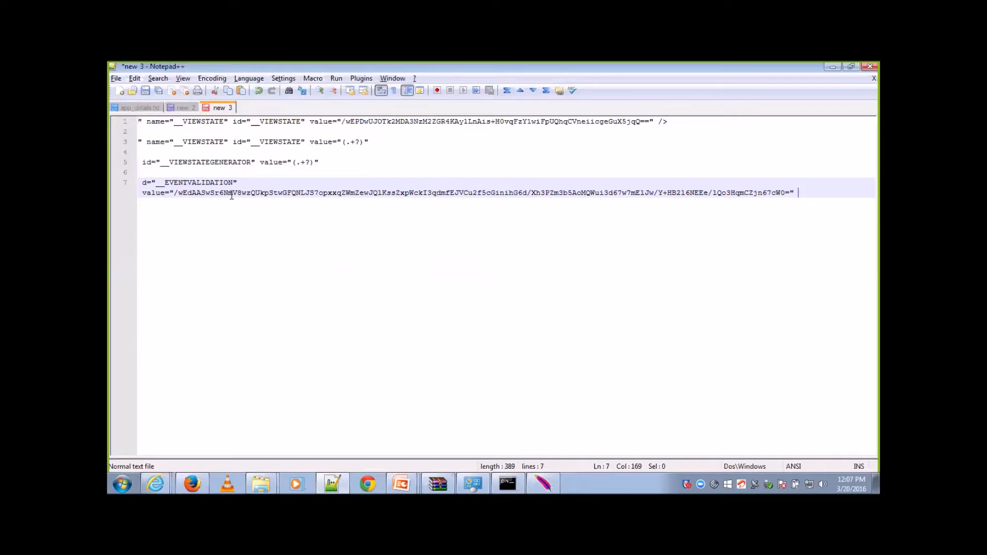
Step: Replace the __EVENTVALIDATION value on line 7 with the capture group (.+?), keeping the surrounding quotes
{"action": "left_click", "coordinate": [176, 193]}
{"action": "left_click", "coordinate": [790, 193]}
{"action": "key", "text": "shift+Home"}
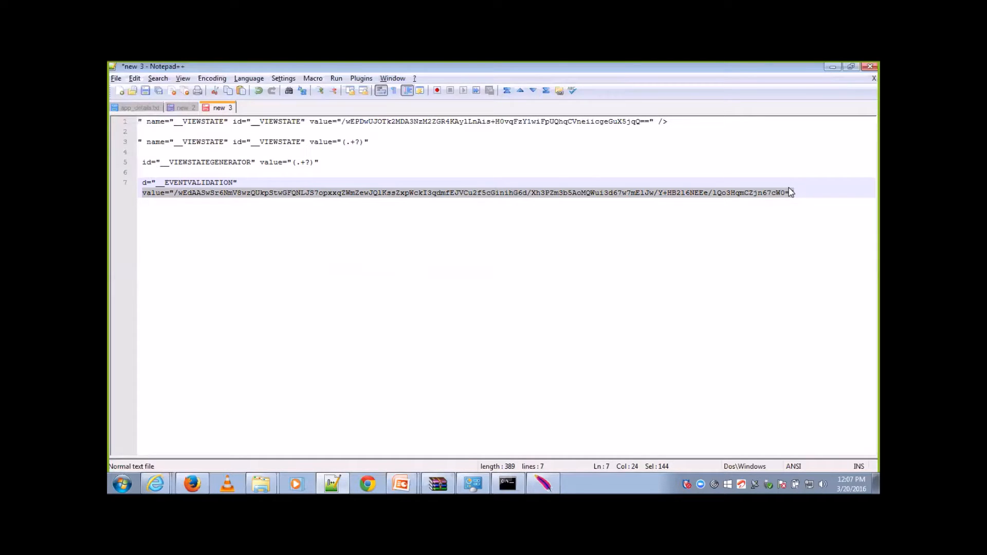
{"action": "left_click", "coordinate": [790, 192]}
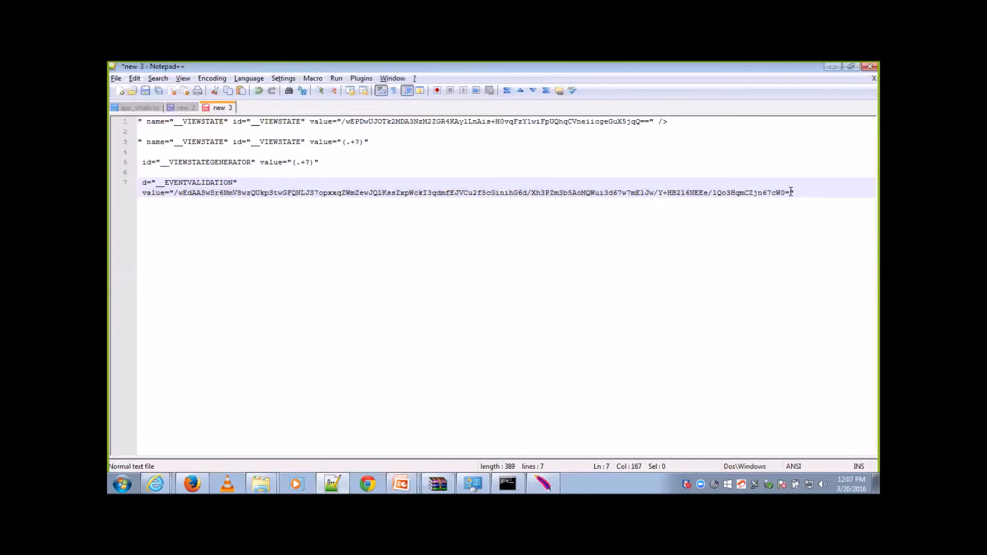
{"action": "key", "text": "shift+Home"}
{"action": "key", "text": "shift+Home"}
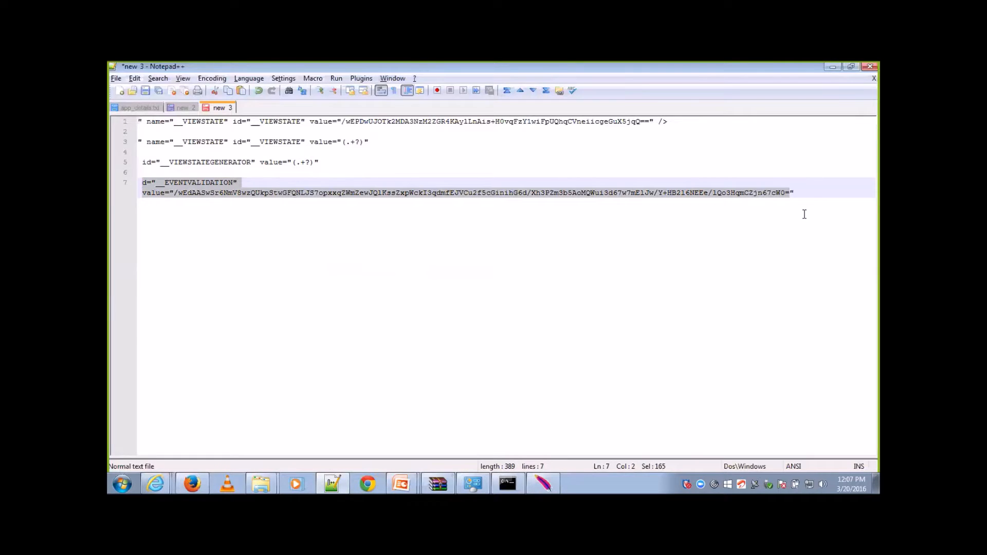
{"action": "key", "text": "shift+Down"}
{"action": "key", "text": "shift+Right"}
{"action": "key", "text": "shift+Right"}
{"action": "key", "text": "shift+Right"}
{"action": "key", "text": "shift+Right"}
{"action": "key", "text": "shift+Right"}
{"action": "key", "text": "shift+Right"}
{"action": "key", "text": "shift+Right"}
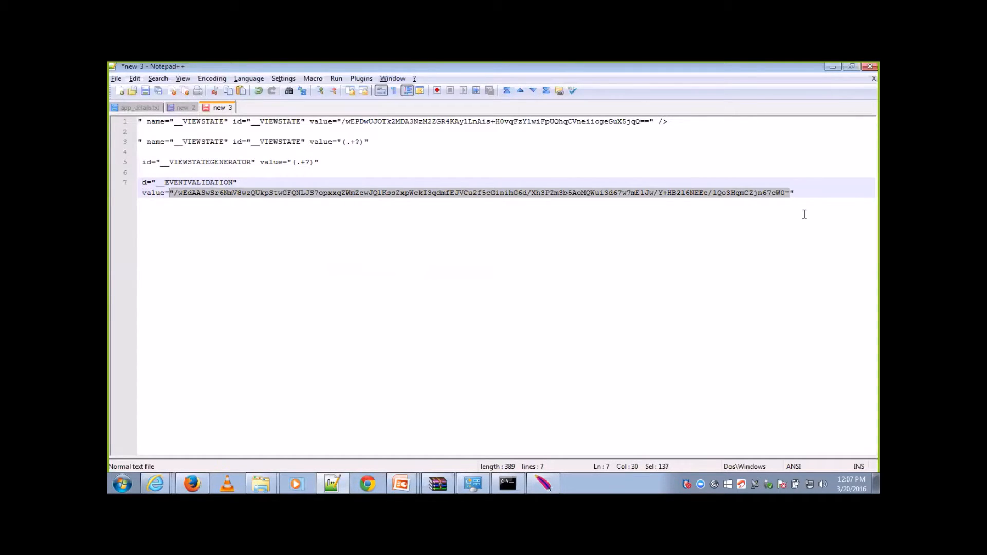
{"action": "type", "text": "("}
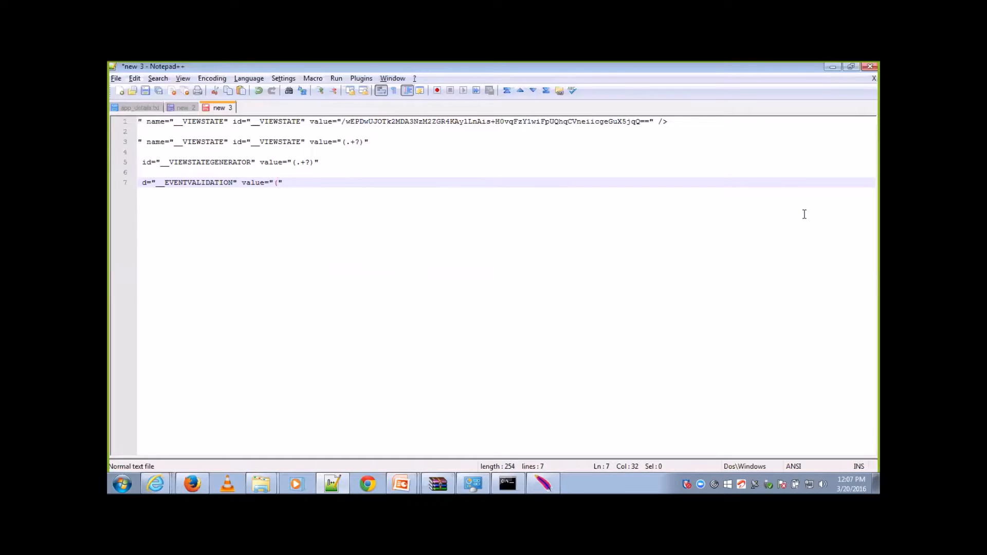
{"action": "type", "text": ".+?)"}
Step: Add the missing letter i on line 7 so the expression reads id="__EVENTVALIDATION" value="(.+?)"
{"action": "left_click", "coordinate": [305, 183]}
{"action": "key", "text": "shift+Home"}
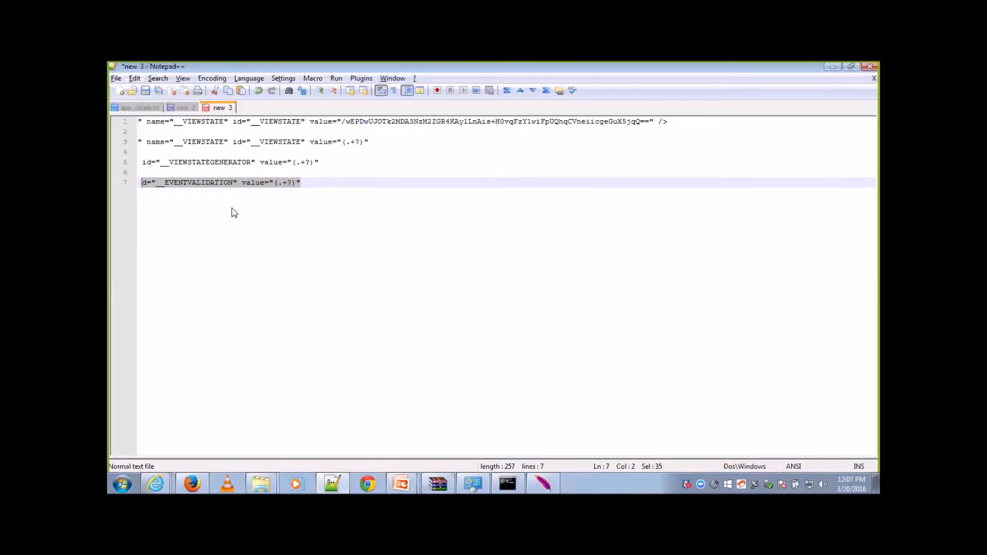
{"action": "left_click", "coordinate": [146, 185]}
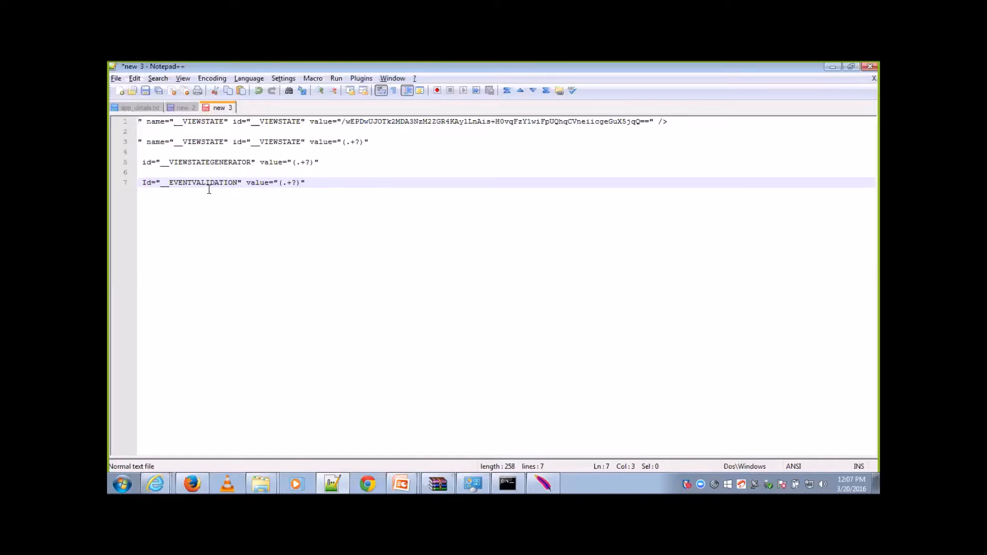
{"action": "type", "text": "i"}
Step: Copy the line 7 expression from Notepad++, switch to JMeter and add another Regular Expression Extractor post-processor under the 12 /loginpage.aspx request
{"action": "left_click_drag", "start_coordinate": [311, 185], "coordinate": [144, 184]}
{"action": "key", "text": "ctrl+c"}
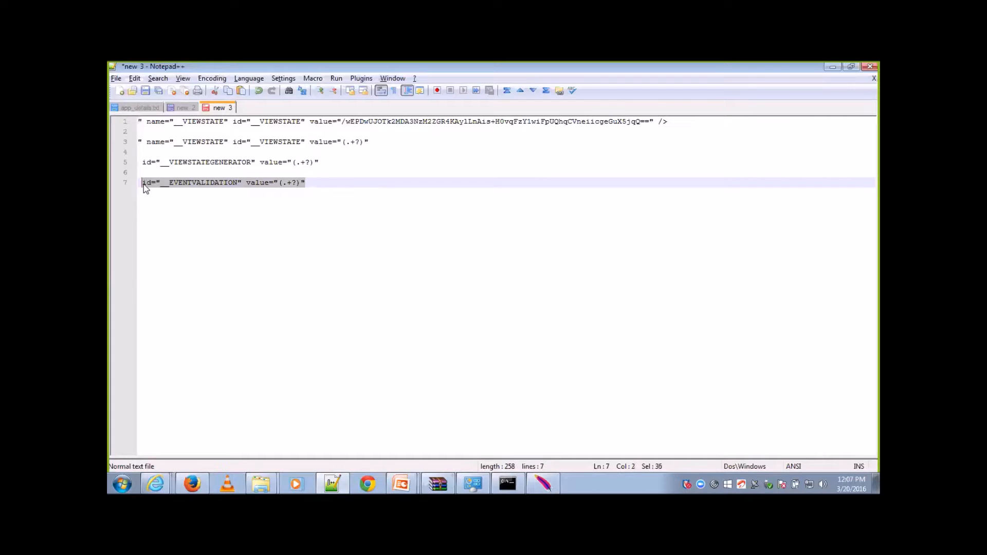
{"action": "key", "text": "alt+Tab"}
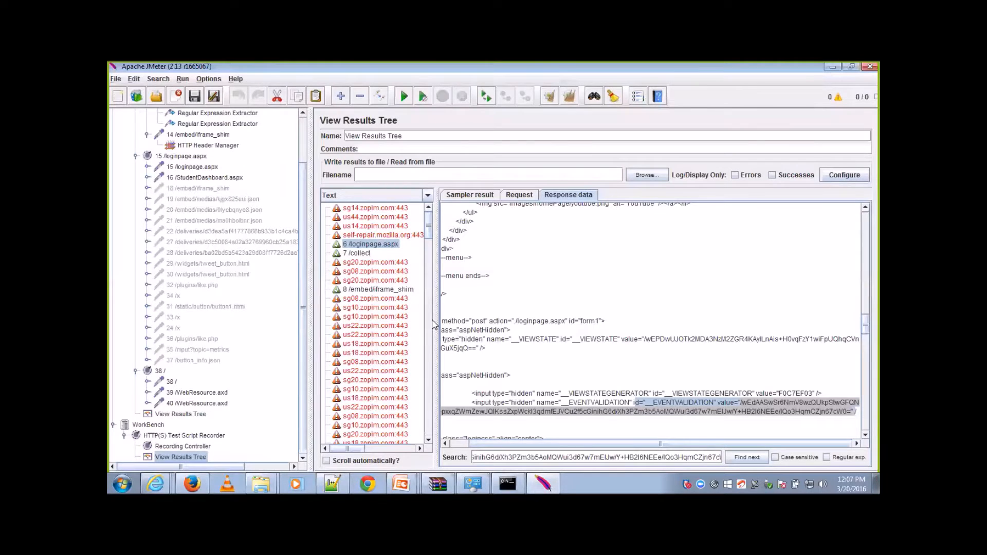
{"action": "left_click", "coordinate": [300, 152]}
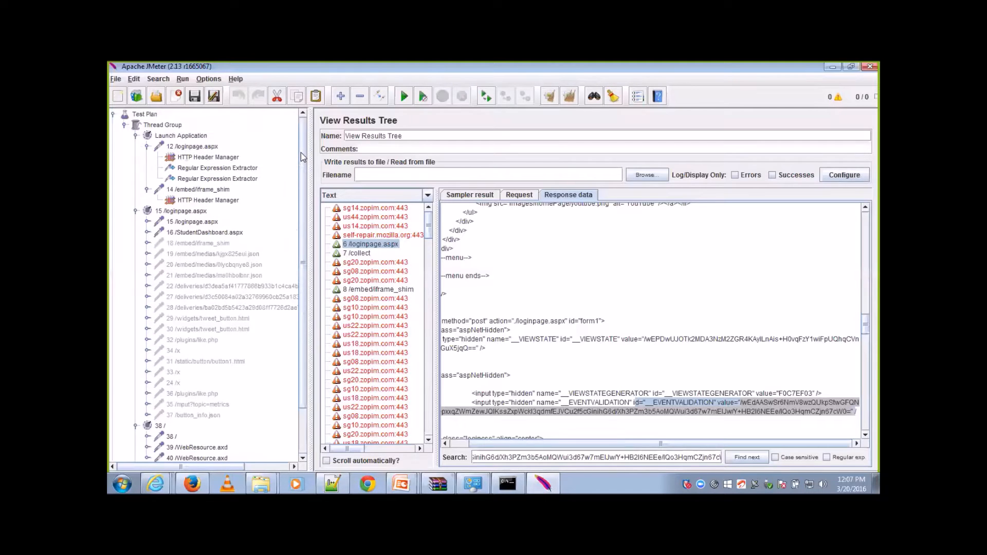
{"action": "left_click", "coordinate": [208, 149]}
{"action": "right_click", "coordinate": [208, 150]}
{"action": "mouse_move", "coordinate": [226, 154]}
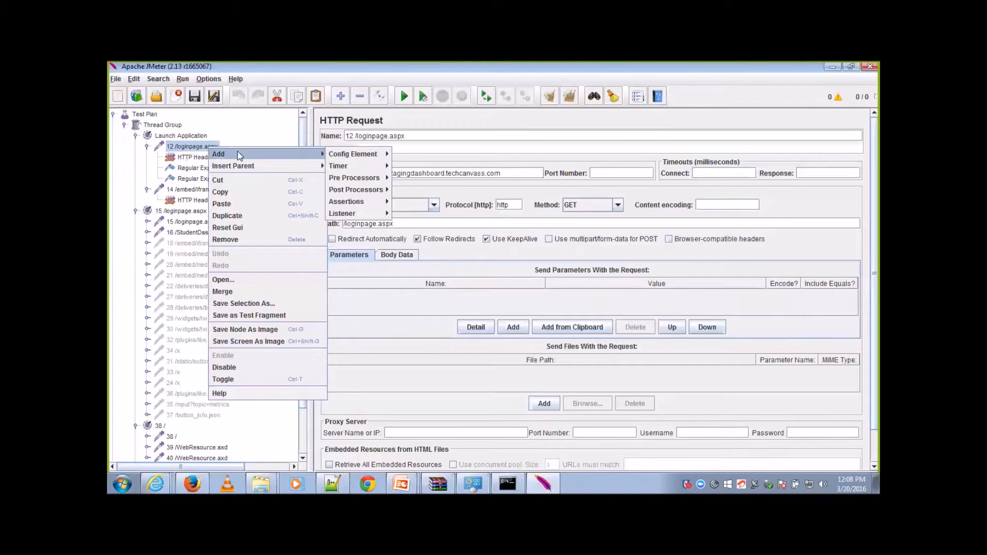
{"action": "mouse_move", "coordinate": [360, 201]}
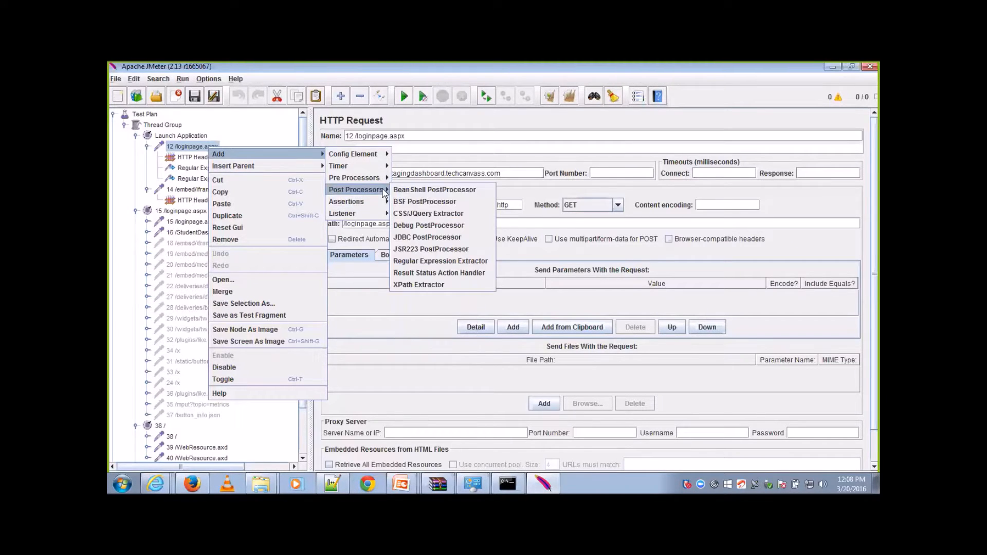
{"action": "left_click", "coordinate": [441, 262]}
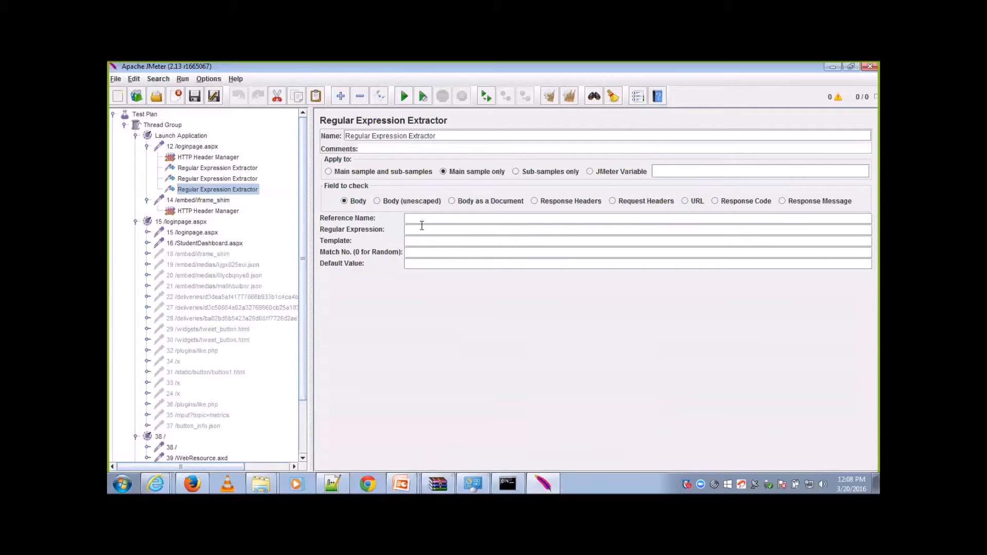
Step: Fill the new extractor's regular expression with the copied id="__EVENTVALIDATION" value="(.+?)" and set its reference name to EventValidation
{"action": "left_click", "coordinate": [422, 228]}
{"action": "key", "text": "ctrl+v"}
{"action": "left_click", "coordinate": [439, 218]}
{"action": "type", "text": "EventValidatio"}
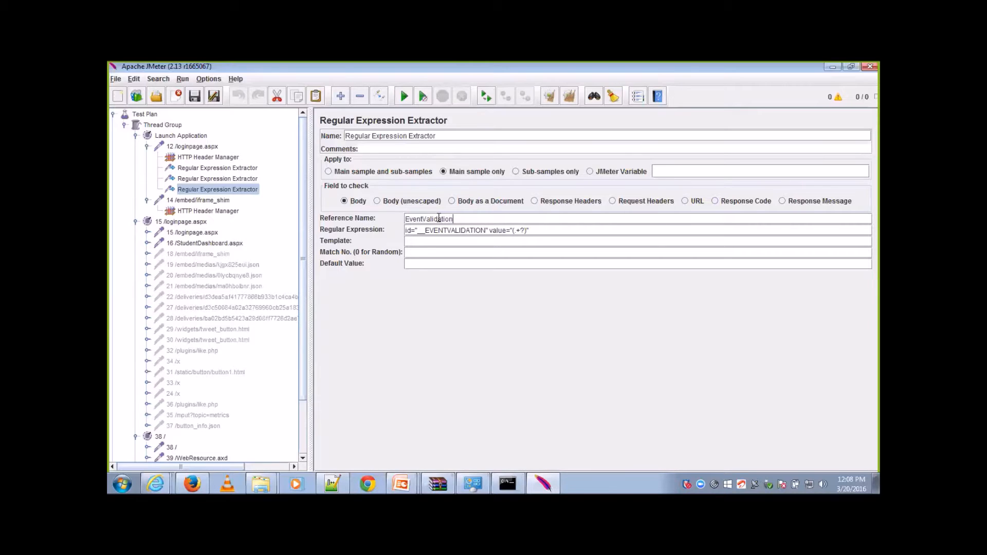
Step: Set the new extractor's template to $1$, match number to 0 and default value to EventValidation_NOT FOUND
{"action": "double_click", "coordinate": [438, 218]}
{"action": "key", "text": "ctrl+c"}
{"action": "left_click", "coordinate": [454, 245]}
{"action": "type", "text": "$1$"}
{"action": "left_click", "coordinate": [451, 253]}
{"action": "type", "text": "0"}
{"action": "key", "text": "ctrl+v"}
{"action": "type", "text": "_NOT FOUND"}
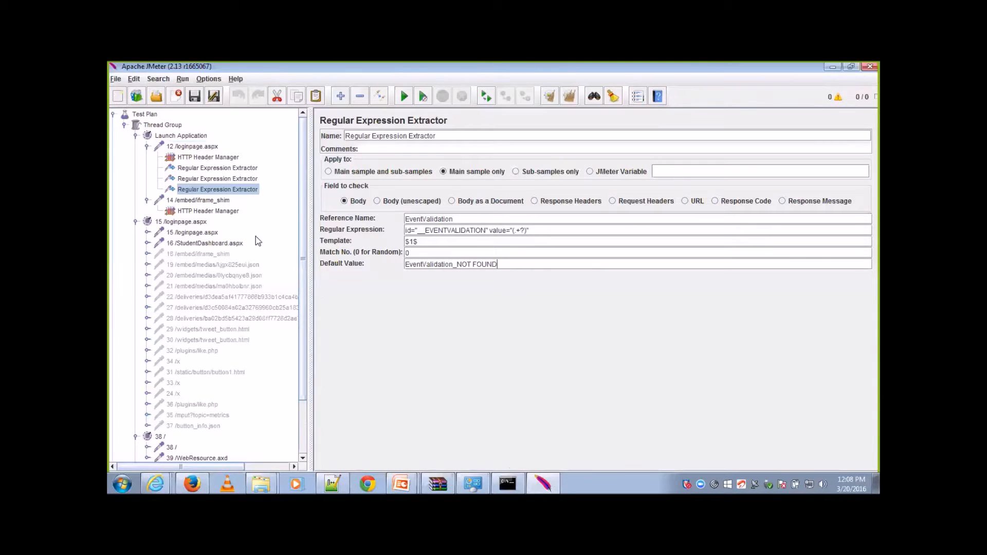
Step: Replace the __EVENTVALIDATION parameter value in the 15 /loginpage.aspx request with ${EventValidation}
{"action": "left_click", "coordinate": [206, 233]}
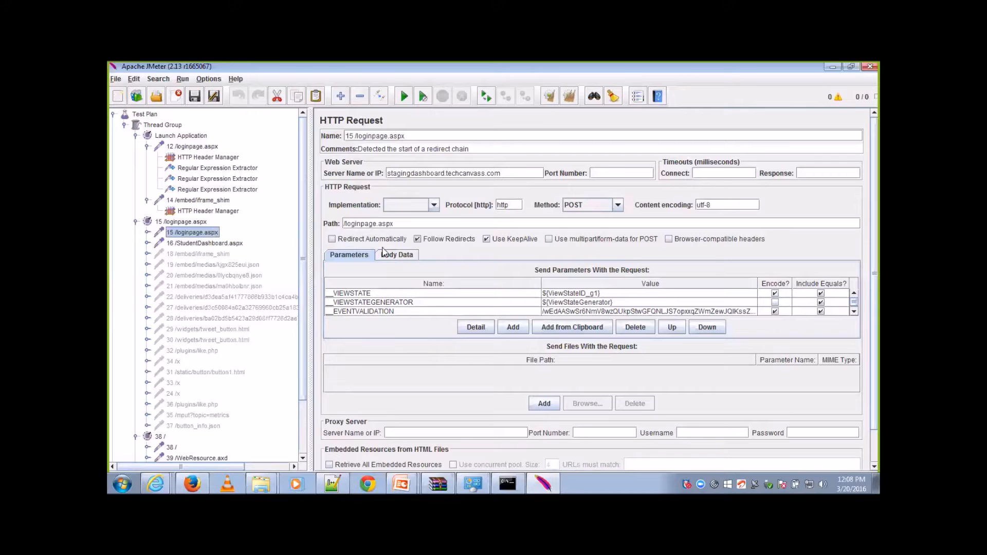
{"action": "left_click", "coordinate": [649, 312]}
{"action": "double_click", "coordinate": [649, 313]}
{"action": "key", "text": "ctrl+a"}
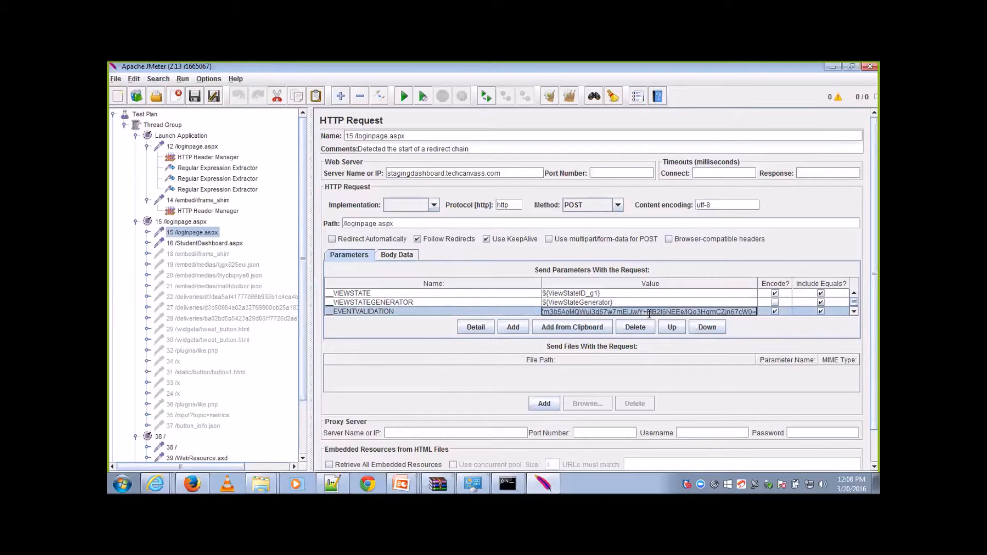
{"action": "type", "text": "$"}
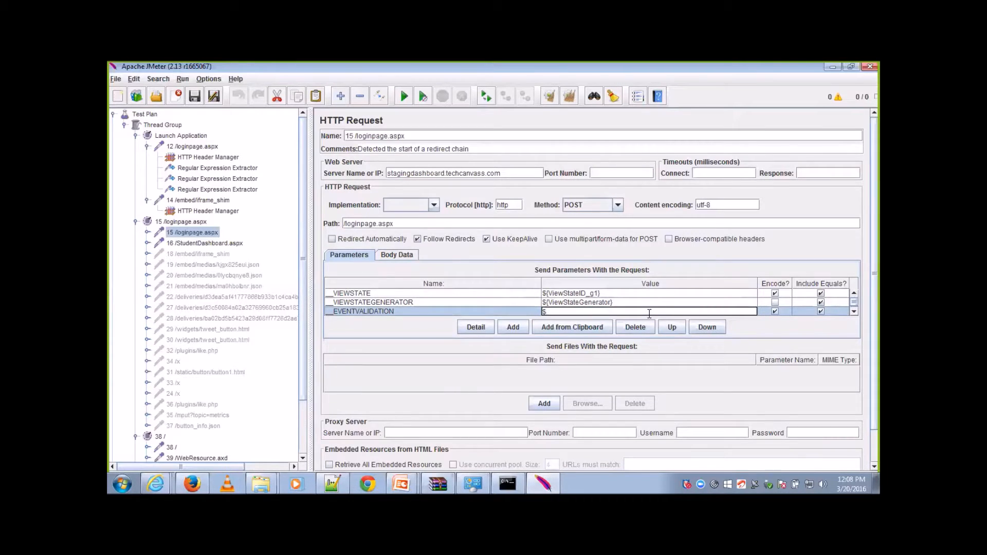
{"action": "type", "text": "{EventValidation"}
{"action": "left_click_drag", "start_coordinate": [607, 294], "coordinate": [669, 305]}
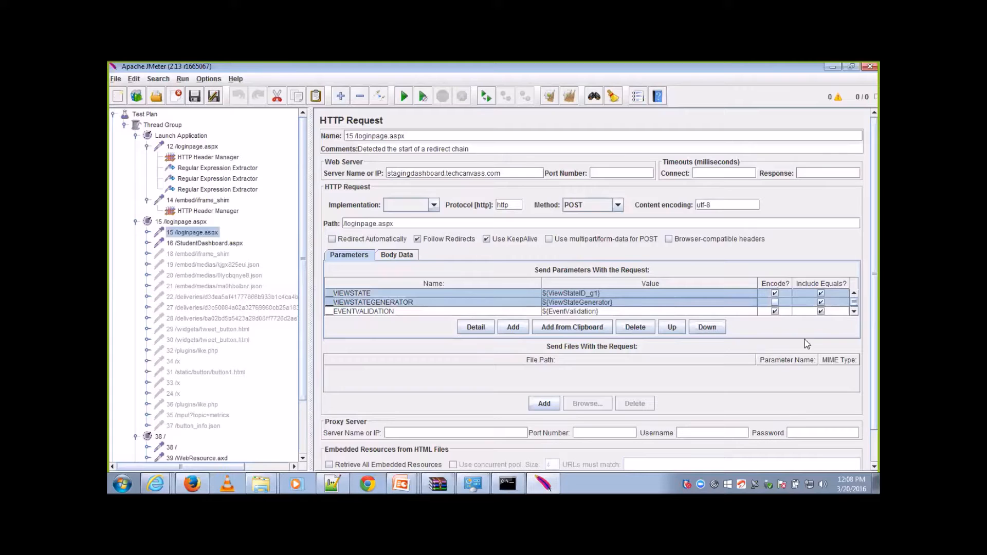
Step: Review the login ID, password and login button parameters of the 15 /loginpage.aspx request
{"action": "left_click", "coordinate": [853, 311]}
{"action": "left_click", "coordinate": [854, 312]}
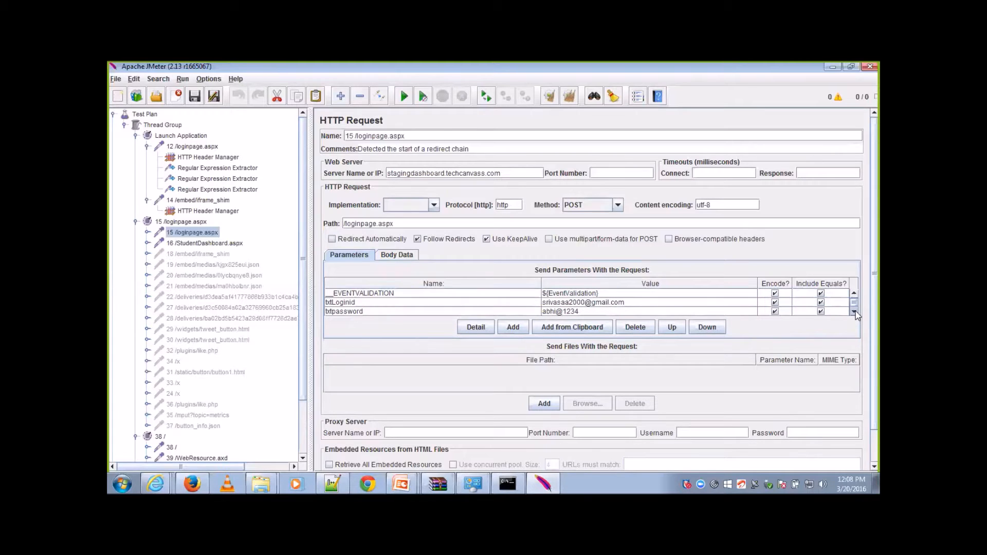
{"action": "left_click", "coordinate": [700, 304]}
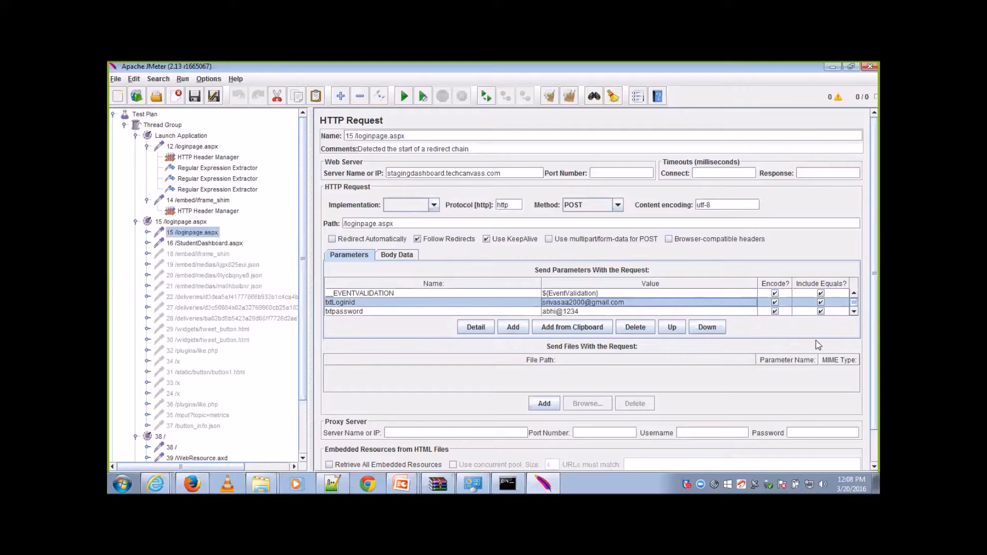
{"action": "left_click", "coordinate": [853, 311]}
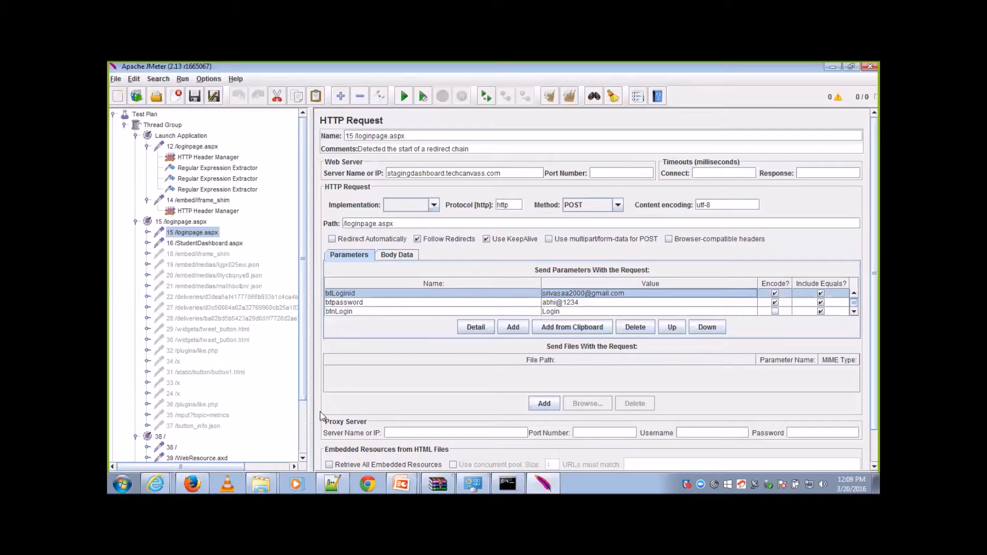
Step: Copy the ViewStateID extractor's regular expression and switch the recorder's View Results Tree to the RegExp Tester view
{"action": "left_click", "coordinate": [244, 169]}
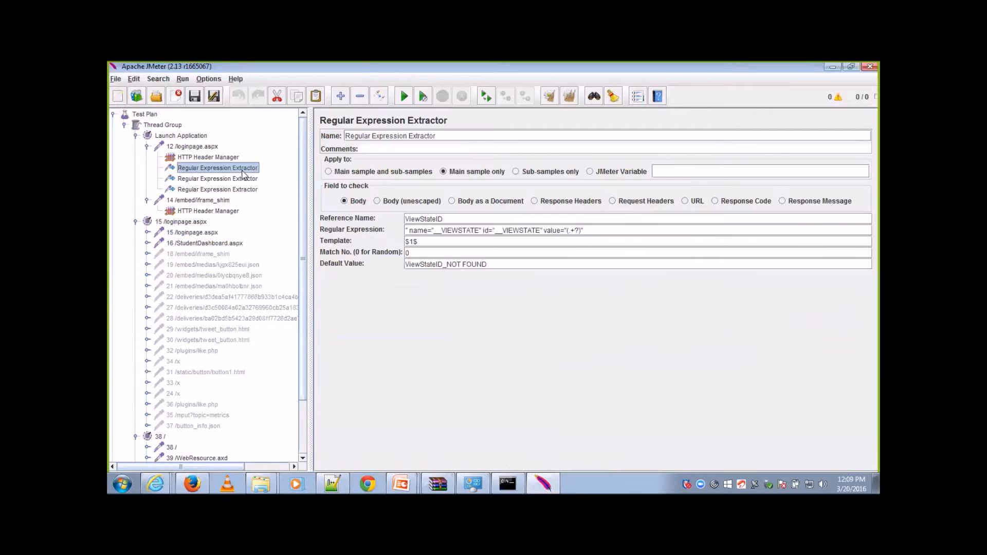
{"action": "triple_click", "coordinate": [585, 230]}
{"action": "key", "text": "ctrl+c"}
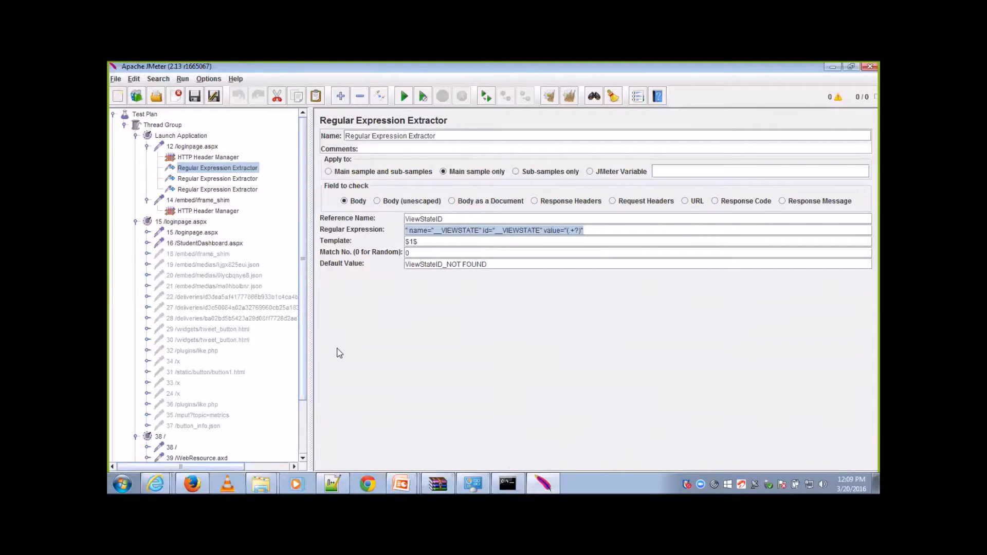
{"action": "scroll", "coordinate": [305, 417], "scroll_direction": "down", "scroll_amount": 2}
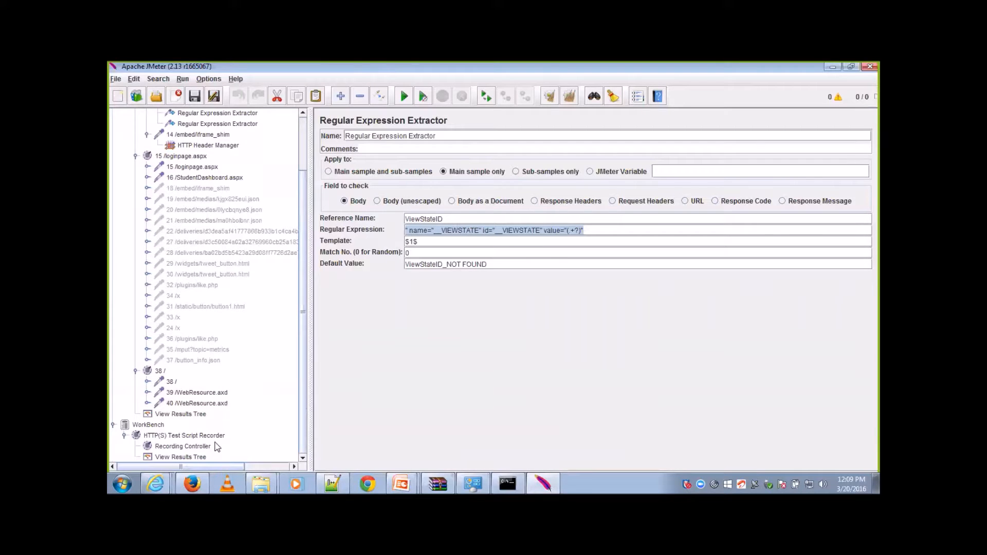
{"action": "left_click", "coordinate": [195, 458]}
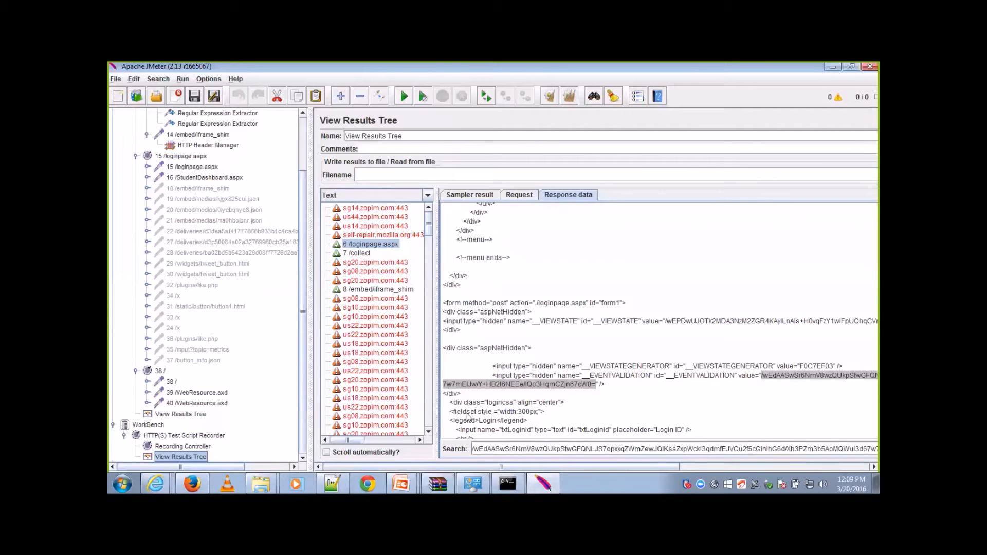
{"action": "left_click", "coordinate": [429, 194]}
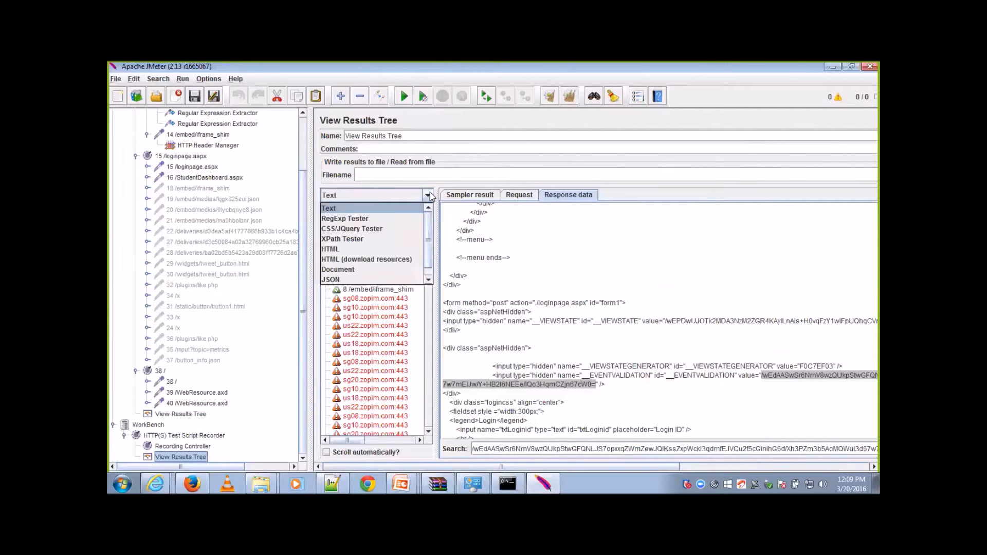
{"action": "left_click", "coordinate": [402, 223]}
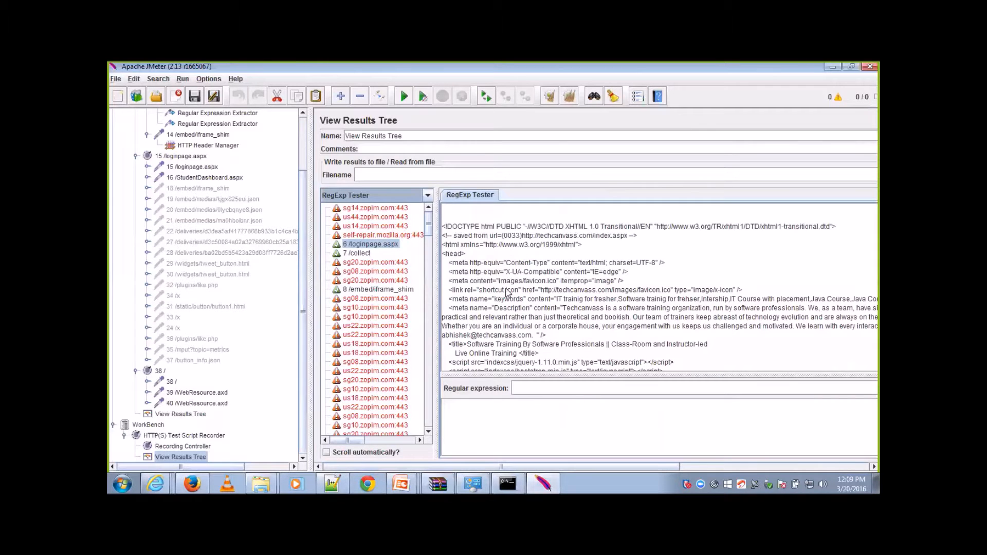
Step: Test the copied __VIEWSTATE regular expression against the recorded 6 /loginpage.aspx response
{"action": "left_click", "coordinate": [542, 387]}
{"action": "key", "text": "ctrl+v"}
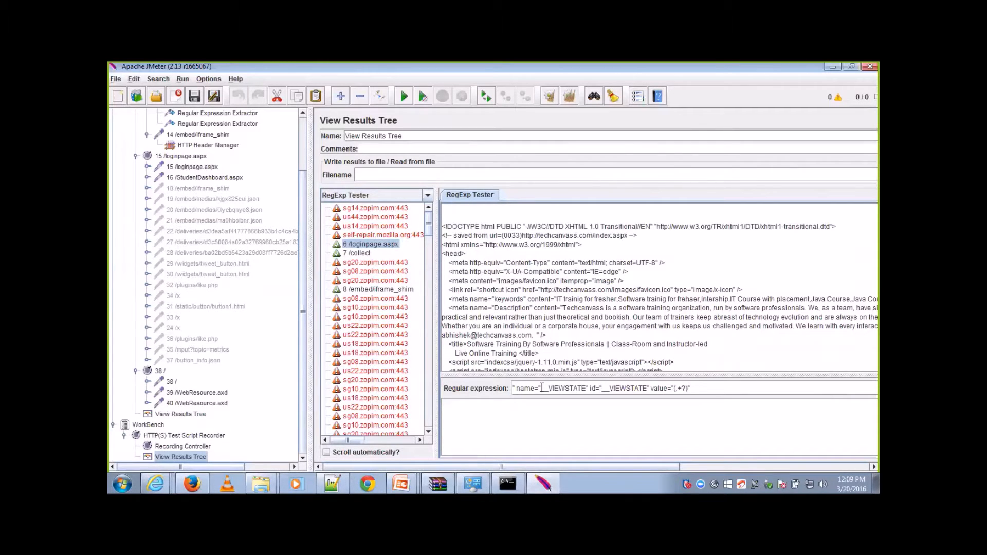
{"action": "left_click_drag", "start_coordinate": [645, 466], "coordinate": [670, 468]}
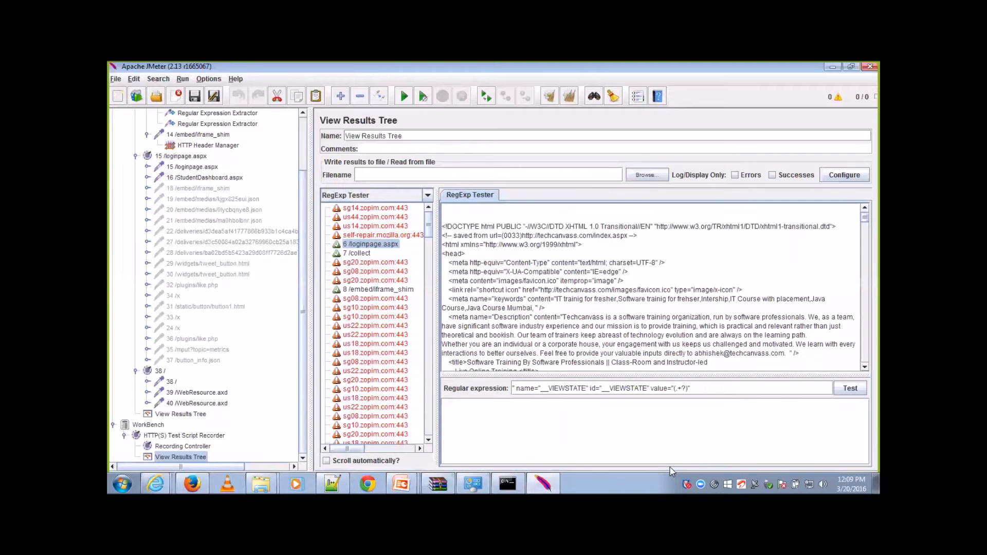
{"action": "left_click", "coordinate": [847, 389]}
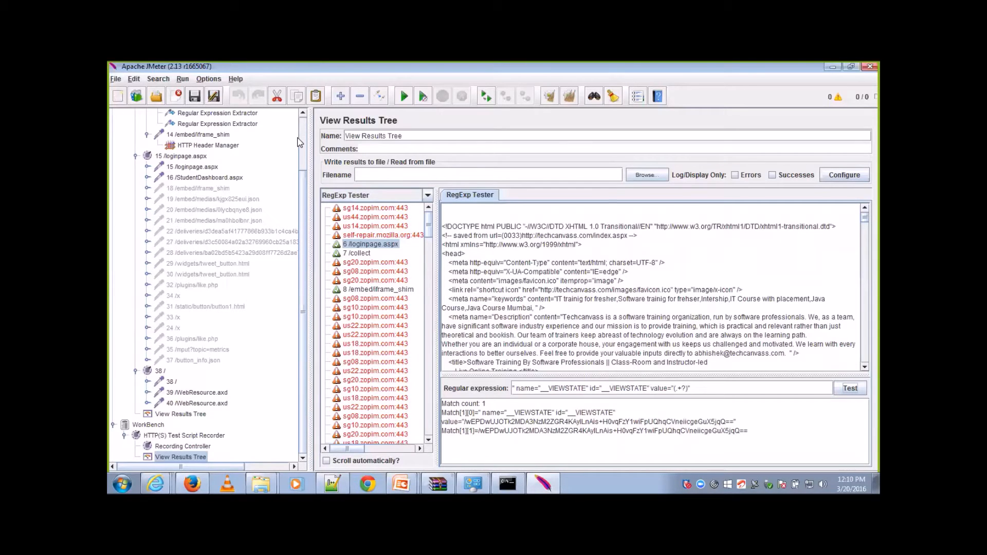
Step: Copy the regular expression from the ViewStateGenerator extractor under 12 /loginpage.aspx
{"action": "scroll", "coordinate": [303, 142], "scroll_direction": "up", "scroll_amount": 2}
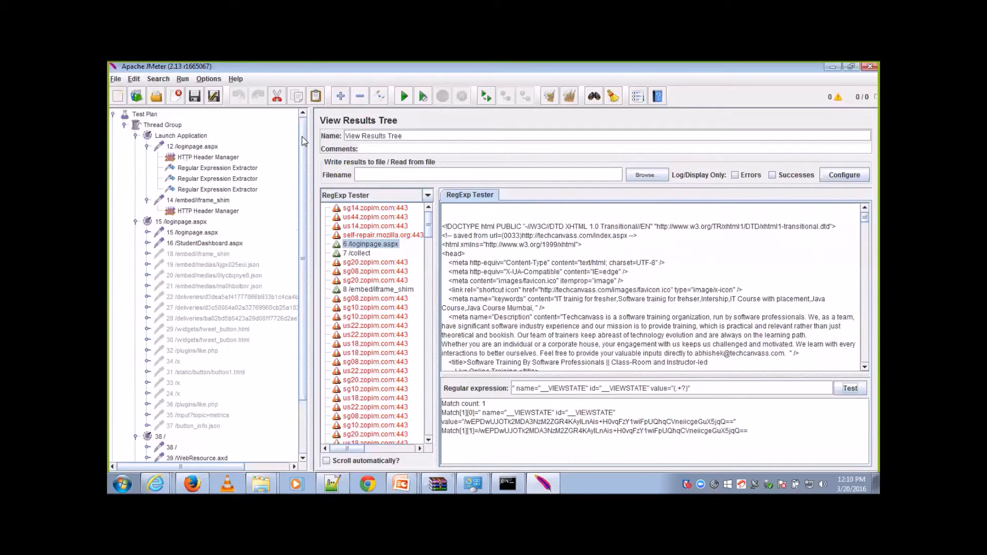
{"action": "left_click", "coordinate": [250, 180]}
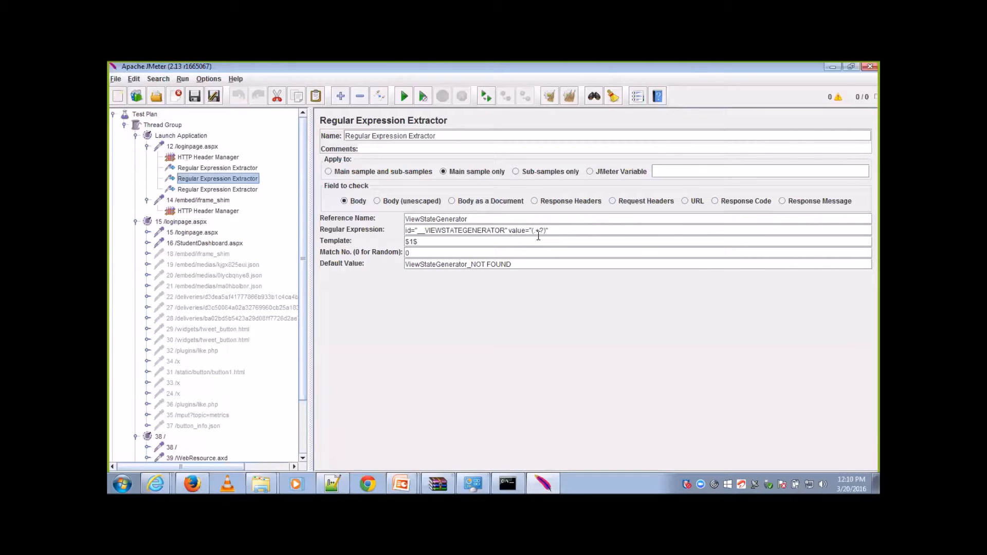
{"action": "left_click_drag", "start_coordinate": [578, 231], "coordinate": [400, 233]}
{"action": "key", "text": "ctrl+c"}
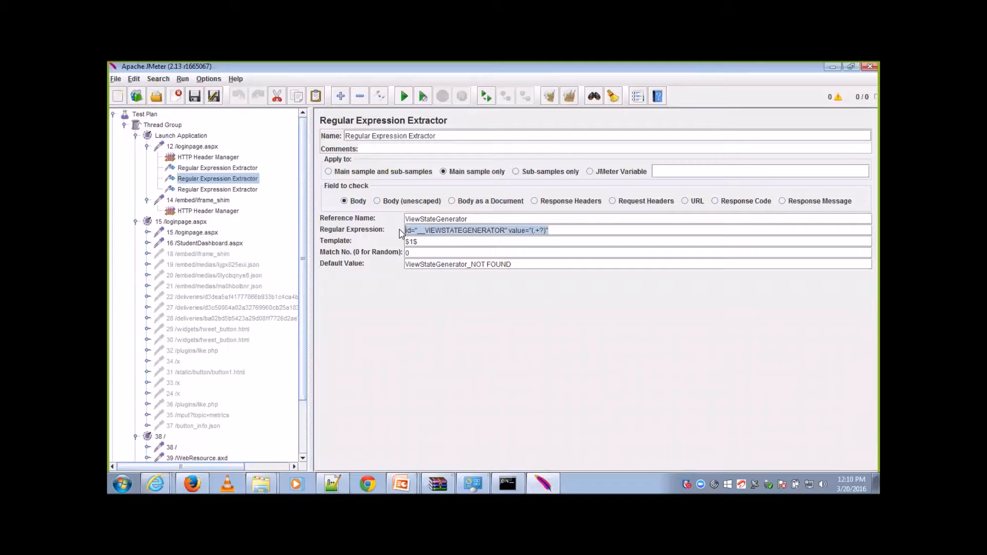
Step: Replace the expression in the recorder's RegExp Tester with id="__VIEWSTATEGENERATOR" value="(.+?)" and test it against 6 /loginpage.aspx
{"action": "scroll", "coordinate": [306, 416], "scroll_direction": "down", "scroll_amount": 2}
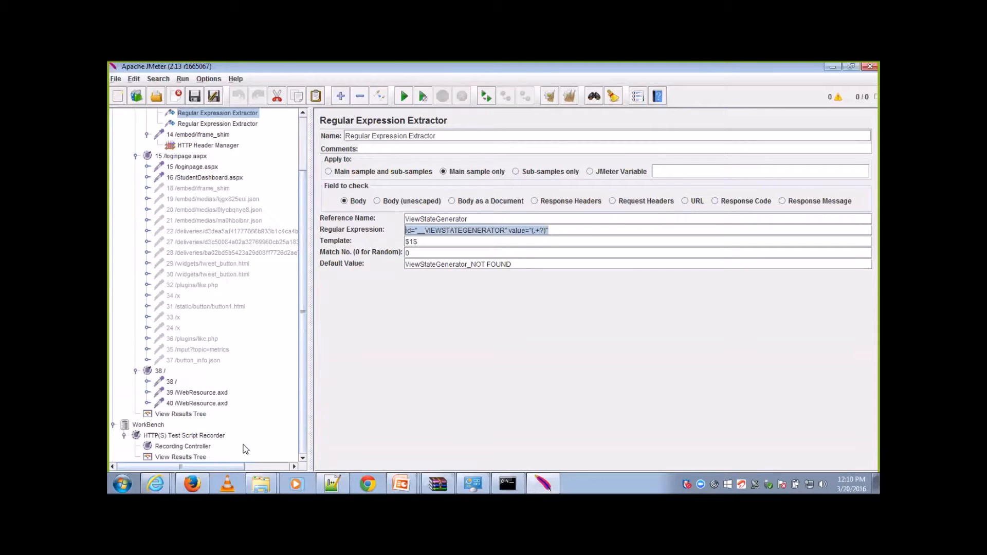
{"action": "left_click", "coordinate": [180, 457]}
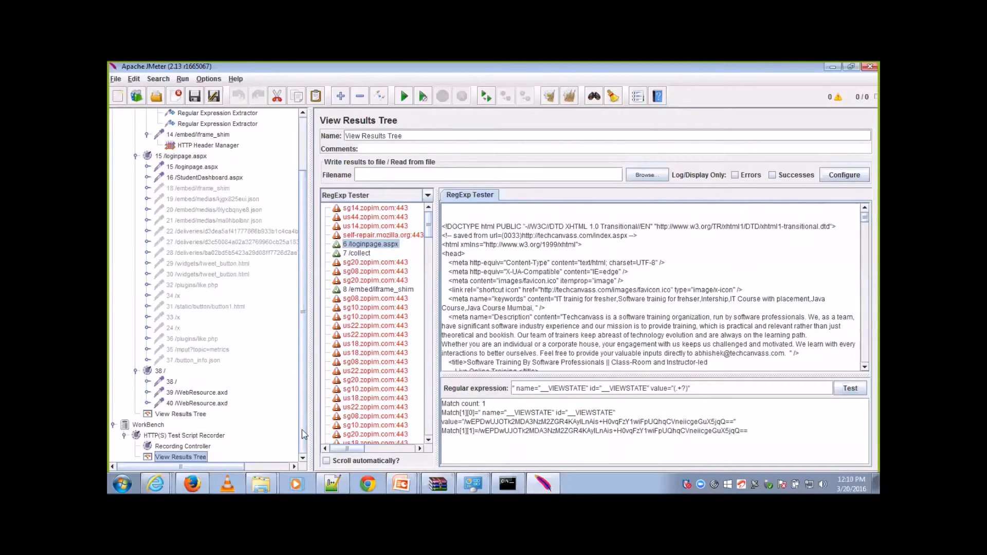
{"action": "left_click", "coordinate": [718, 389]}
{"action": "left_click_drag", "start_coordinate": [719, 389], "coordinate": [509, 387]}
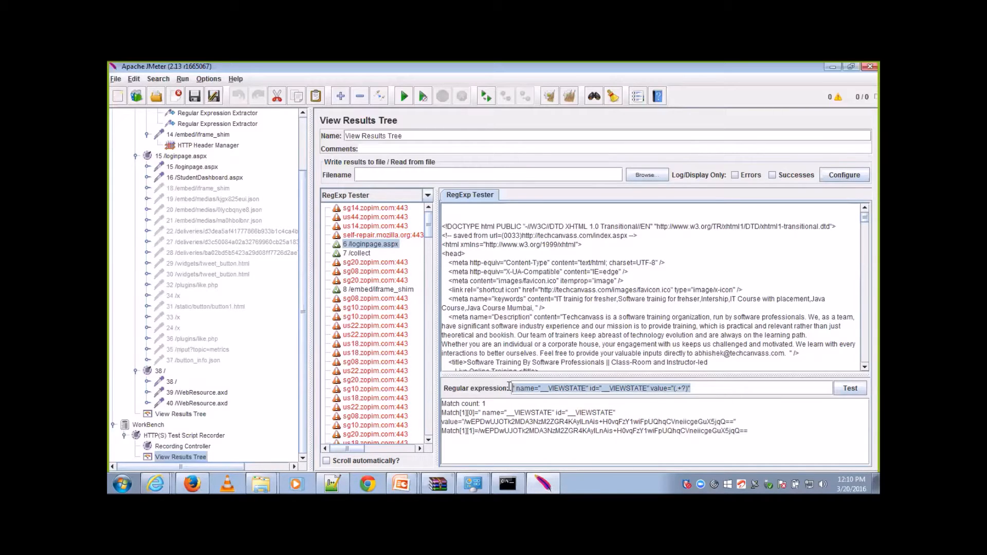
{"action": "key", "text": "ctrl+v"}
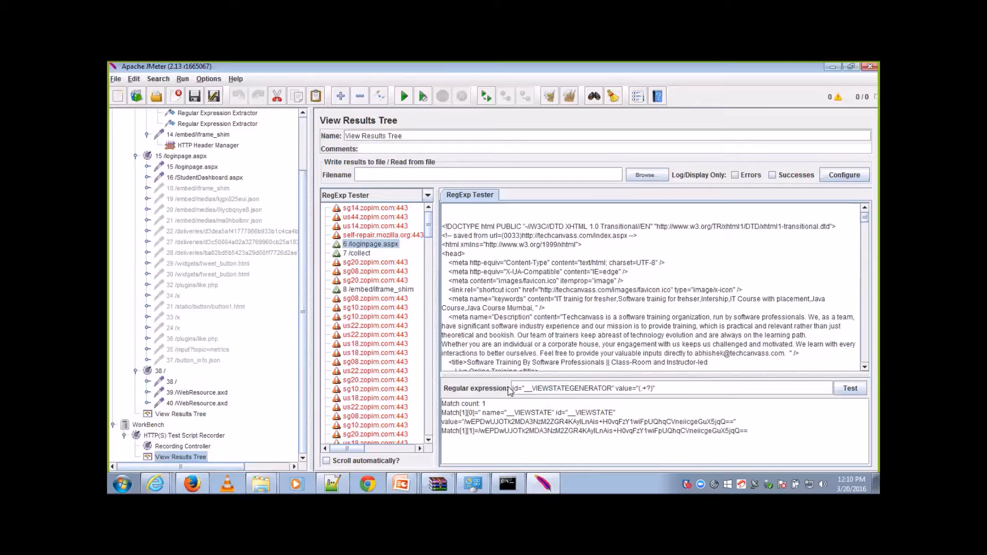
{"action": "left_click", "coordinate": [851, 389]}
{"action": "left_click_drag", "start_coordinate": [478, 422], "coordinate": [496, 424]}
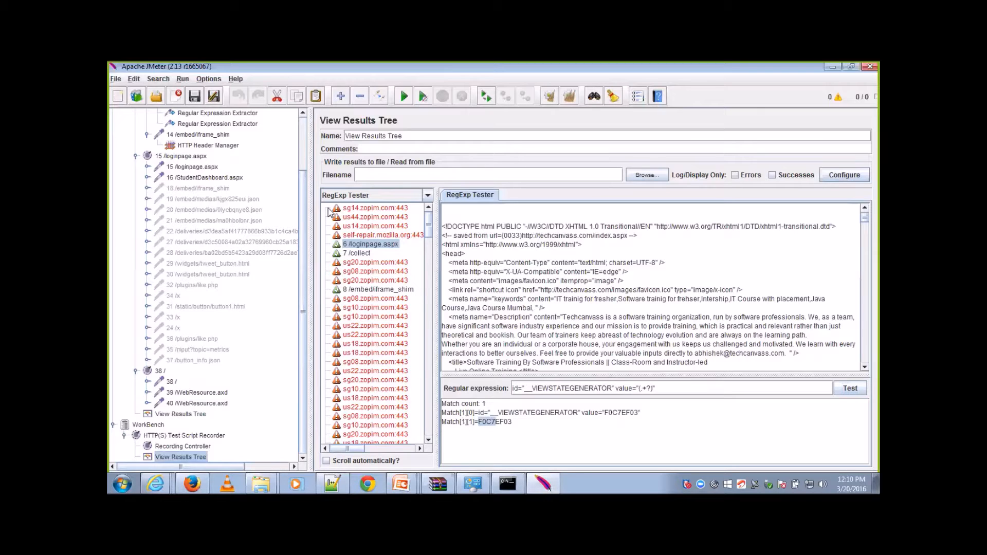
Step: Collapse the 15 /loginpage.aspx, Launch Application and 38 / controllers in the test plan tree
{"action": "left_click", "coordinate": [300, 150]}
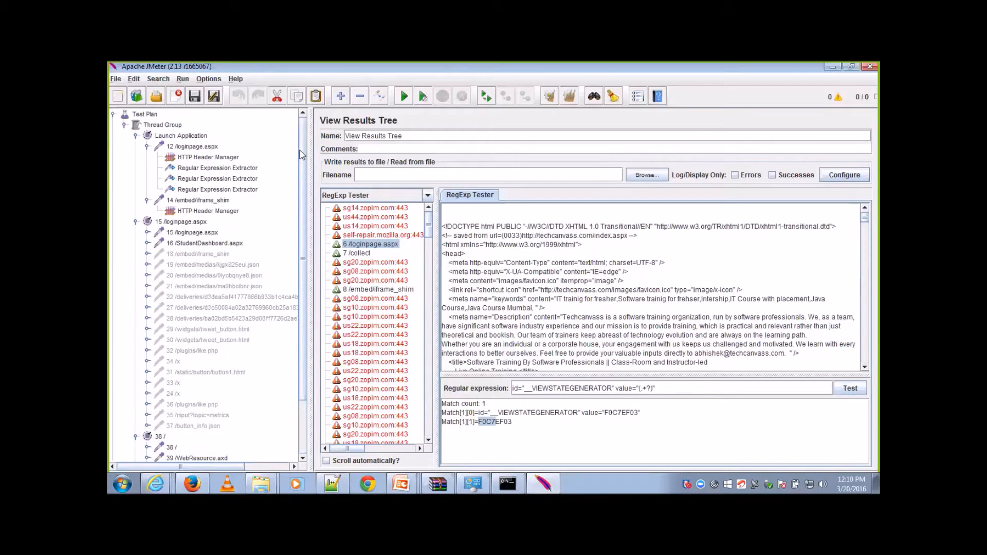
{"action": "left_click", "coordinate": [135, 221]}
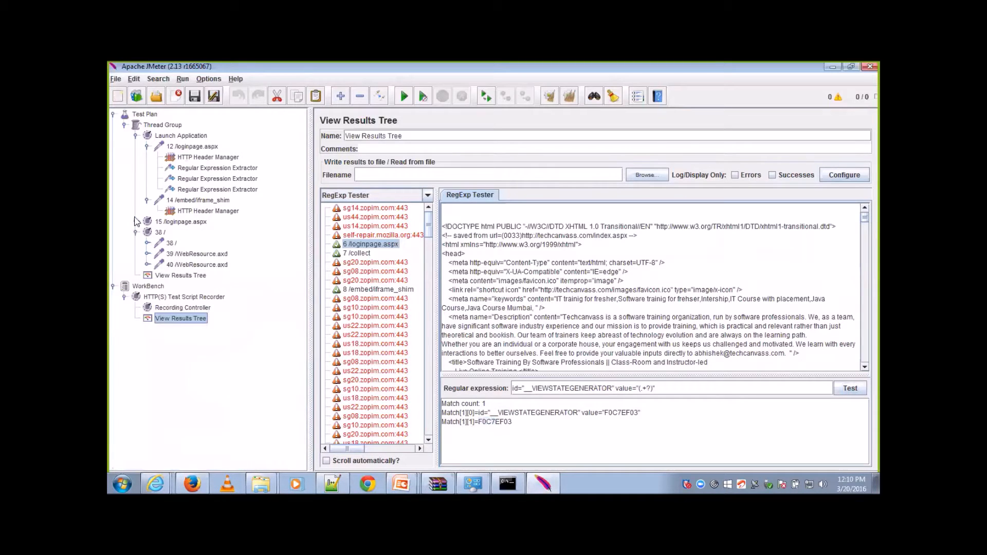
{"action": "left_click", "coordinate": [136, 136]}
{"action": "left_click", "coordinate": [136, 157]}
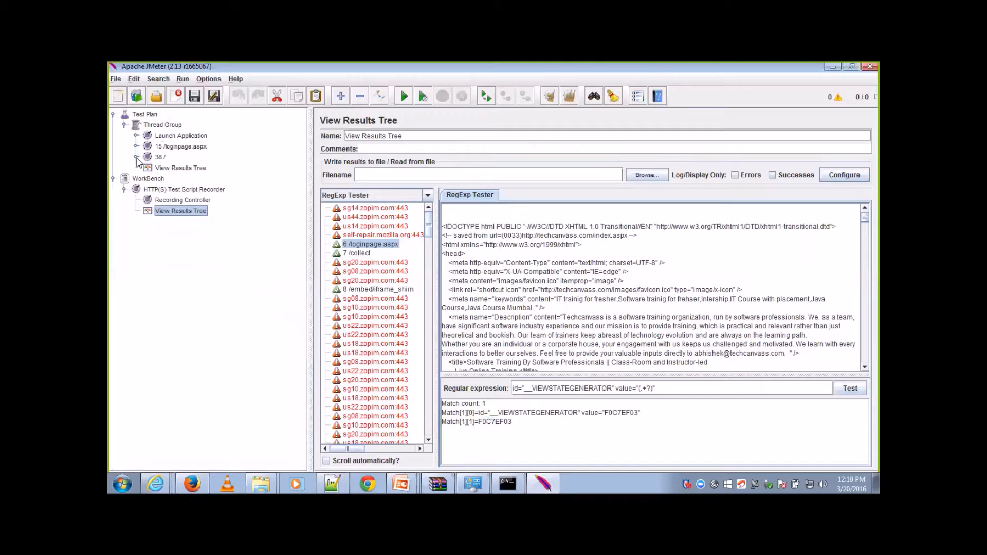
Step: Add a Debug Sampler to the Thread Group and move it above the View Results Tree listener
{"action": "left_click", "coordinate": [169, 127]}
{"action": "right_click", "coordinate": [169, 127]}
{"action": "mouse_move", "coordinate": [180, 133]}
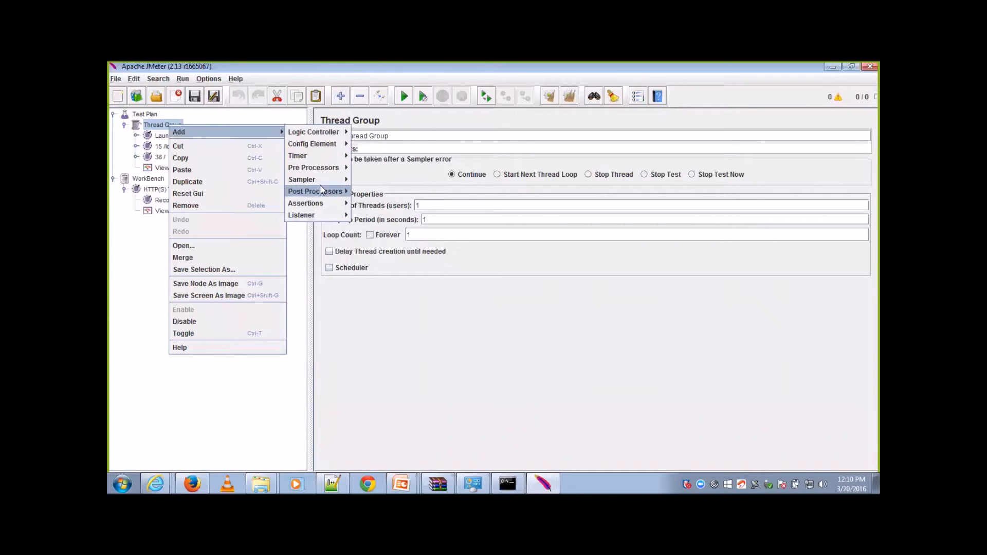
{"action": "mouse_move", "coordinate": [324, 180]}
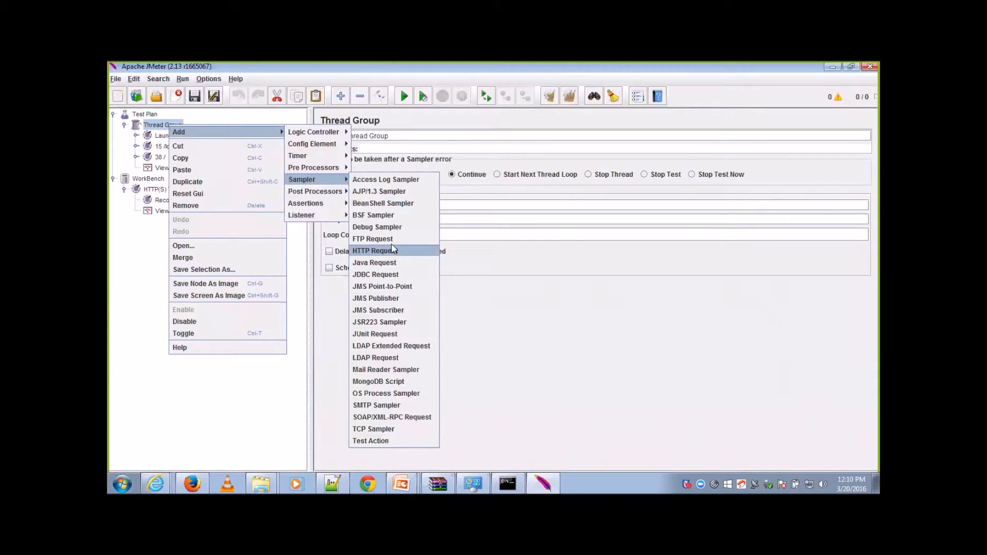
{"action": "left_click", "coordinate": [391, 230]}
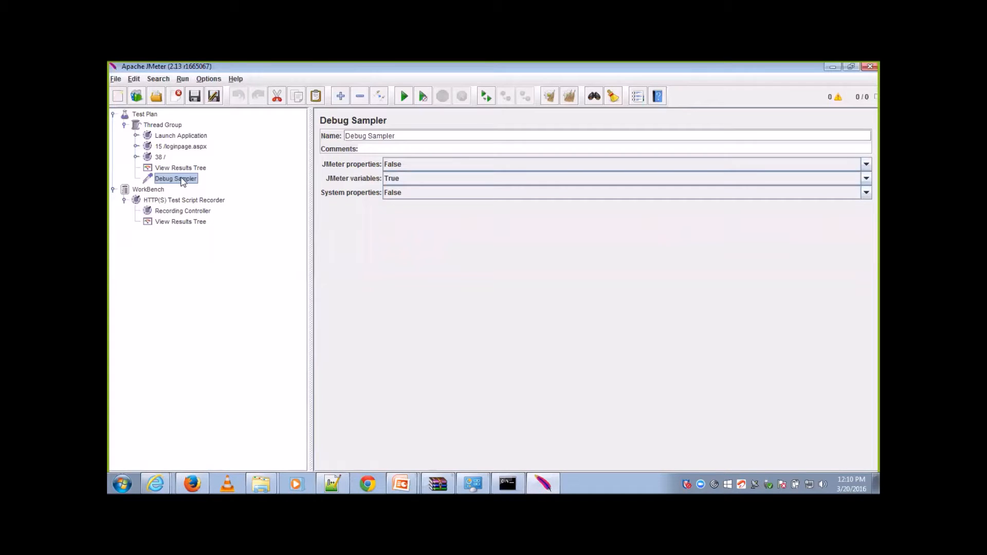
{"action": "left_click_drag", "start_coordinate": [178, 163], "coordinate": [178, 162]}
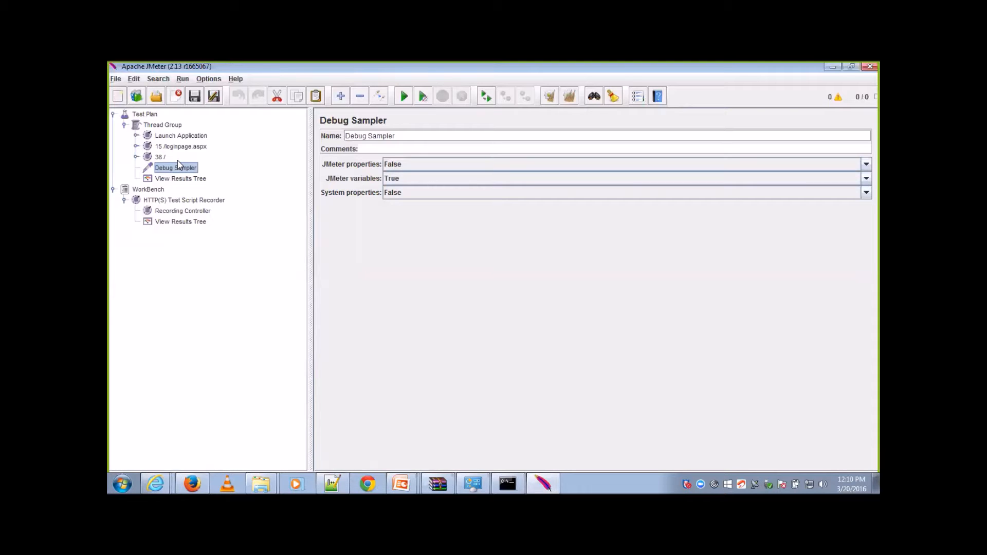
Step: Expand the 38 / and 15 /loginpage.aspx controllers and review the 16 /StudentDashboard.aspx request
{"action": "left_click", "coordinate": [175, 182]}
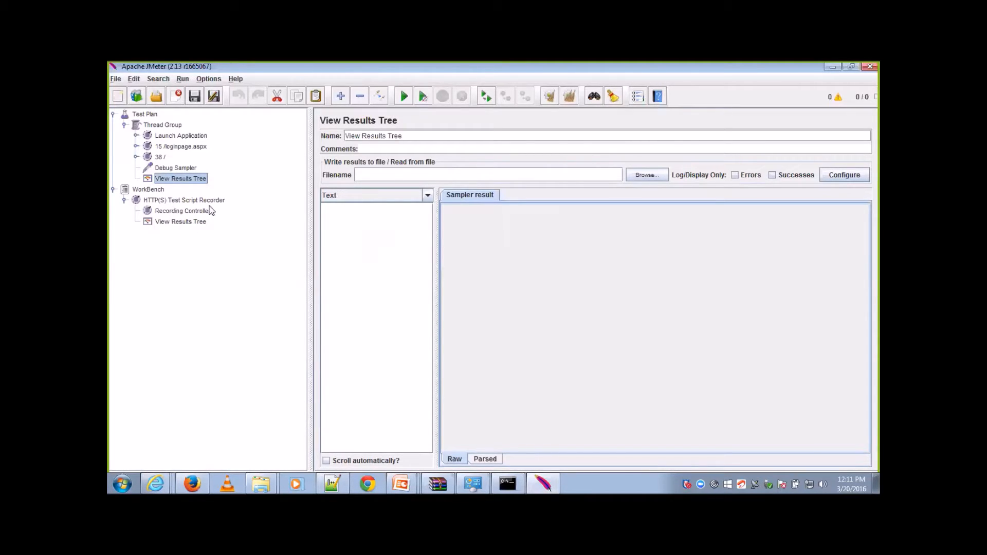
{"action": "left_click", "coordinate": [202, 148]}
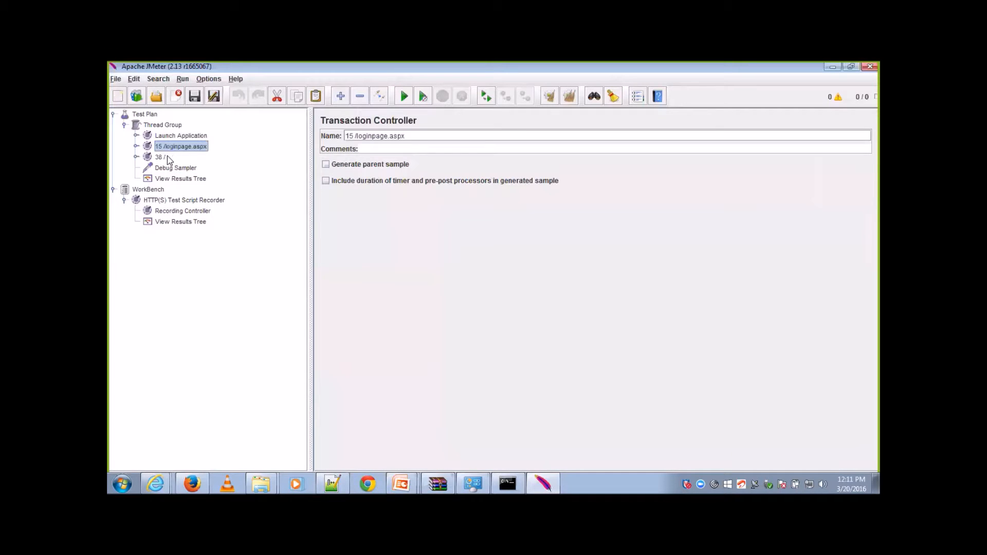
{"action": "left_click", "coordinate": [136, 157]}
{"action": "left_click", "coordinate": [136, 146]}
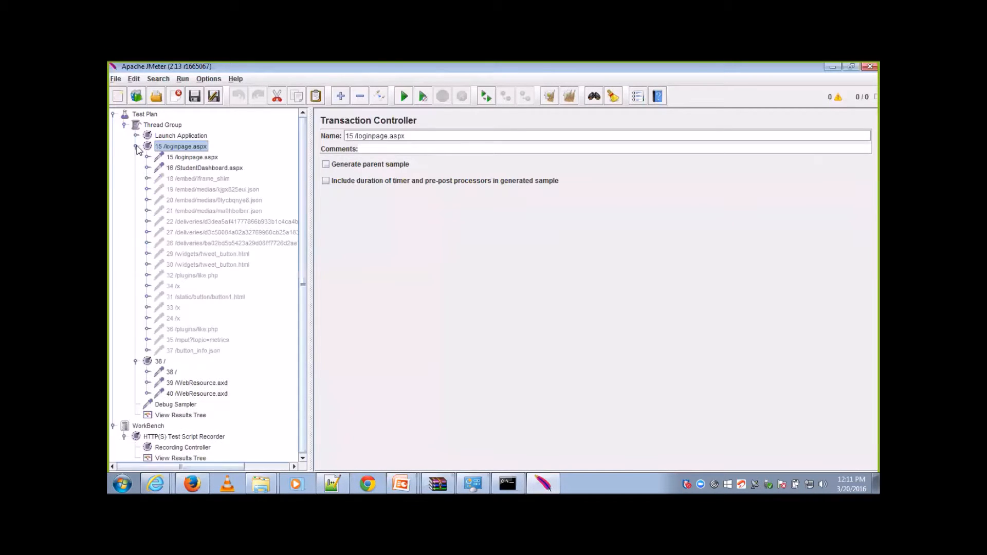
{"action": "left_click", "coordinate": [188, 169]}
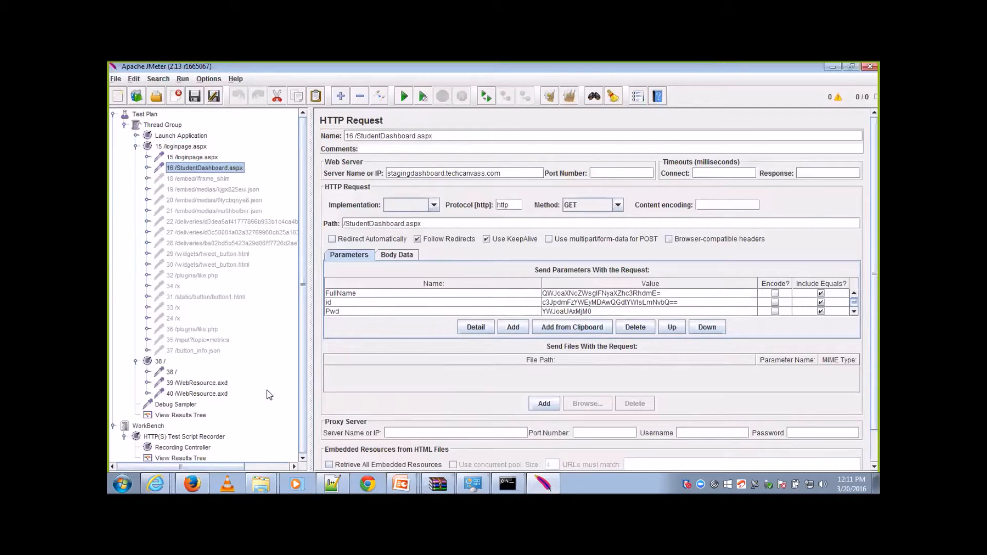
Step: Start the test run from the Thread Group's View Results Tree, choosing to save the plan first in the apache-jmeter-2.13 Scripts folder
{"action": "left_click", "coordinate": [200, 415]}
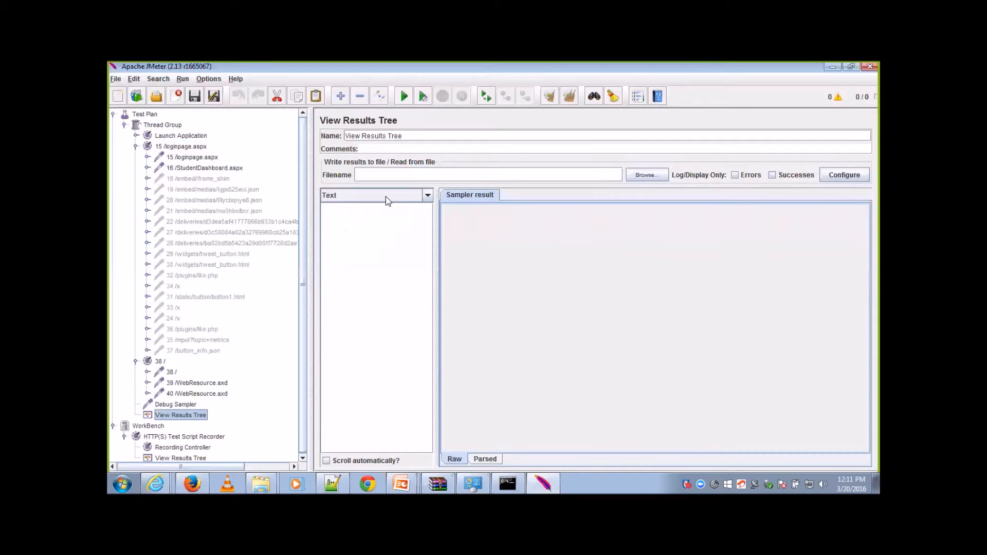
{"action": "left_click", "coordinate": [405, 96]}
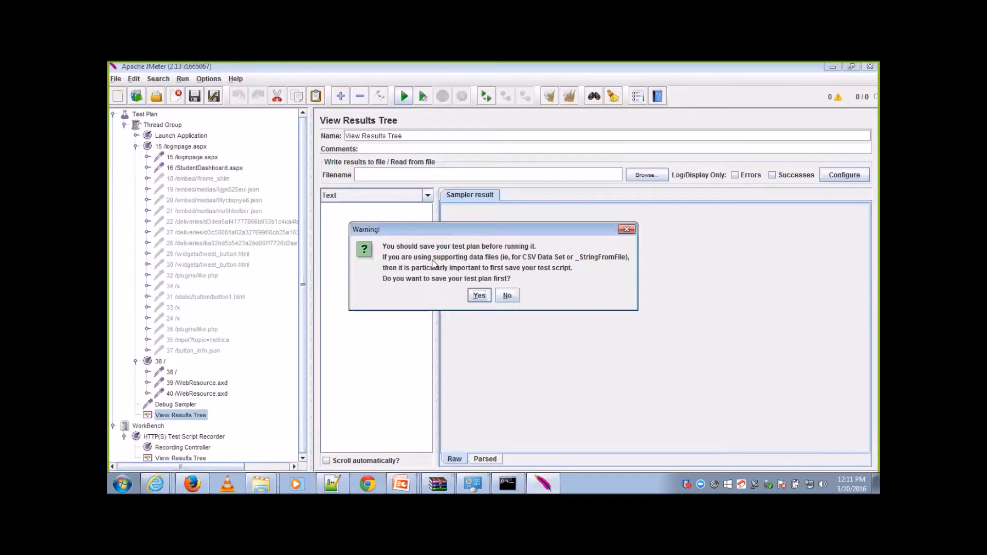
{"action": "left_click", "coordinate": [479, 296]}
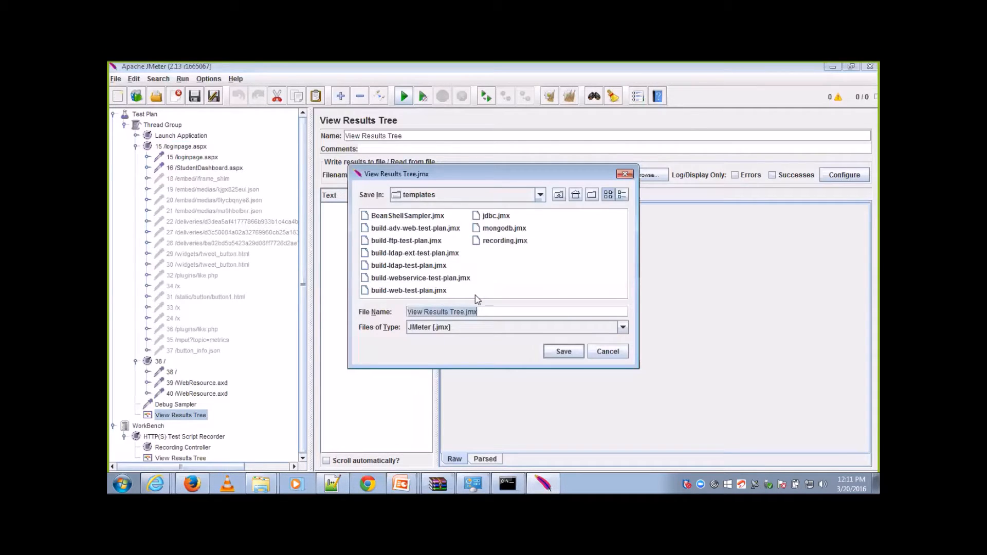
{"action": "left_click", "coordinate": [540, 196]}
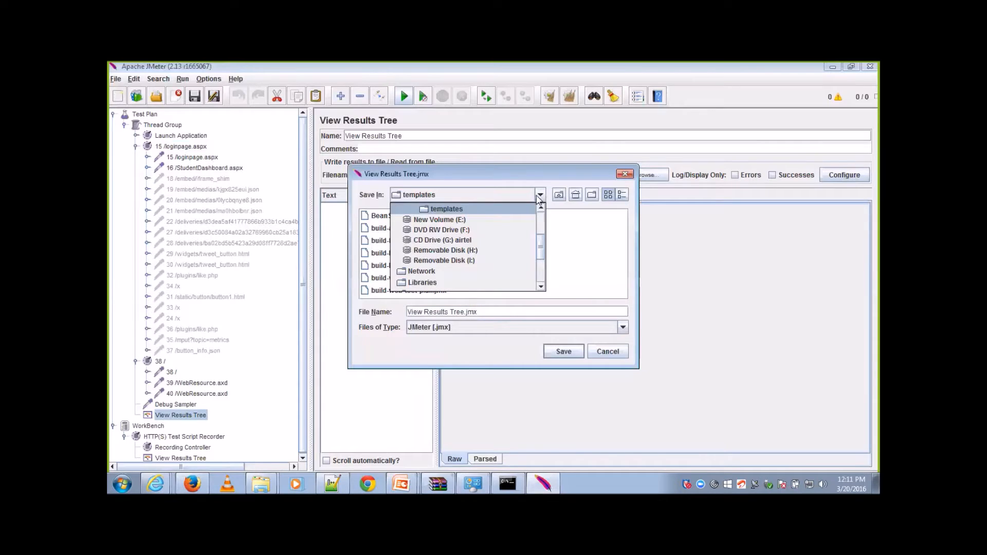
{"action": "scroll", "coordinate": [541, 235], "scroll_direction": "up", "scroll_amount": 3}
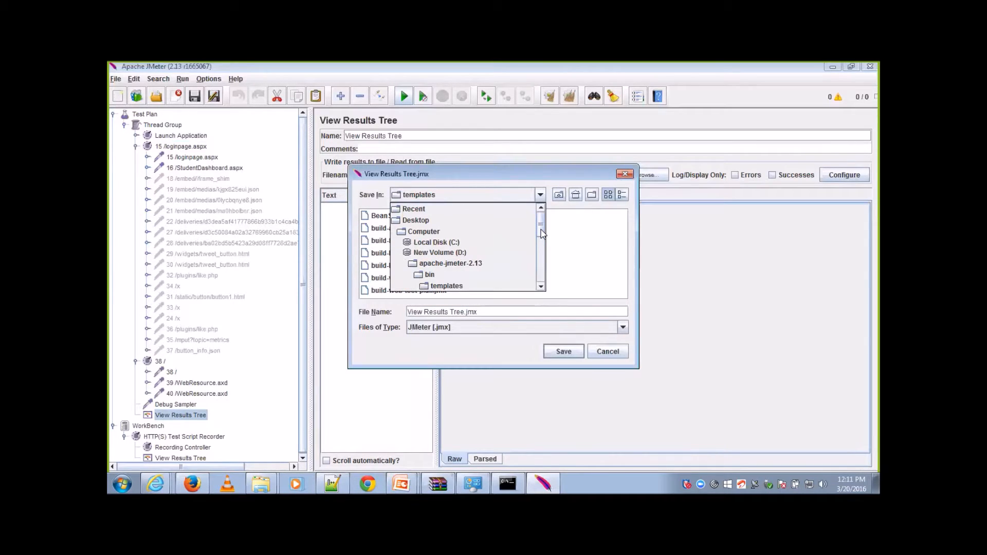
{"action": "left_click", "coordinate": [498, 258]}
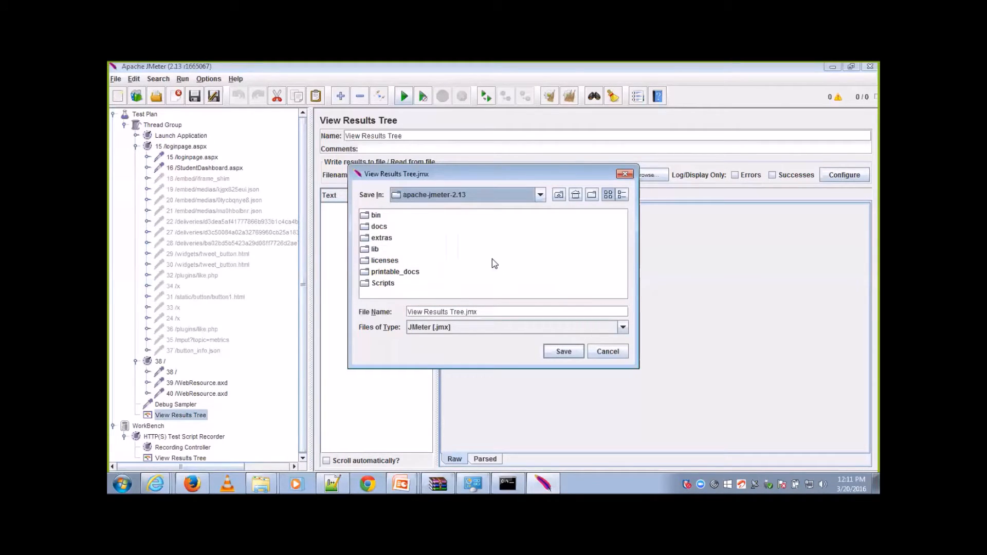
{"action": "left_click", "coordinate": [489, 275]}
{"action": "double_click", "coordinate": [386, 284]}
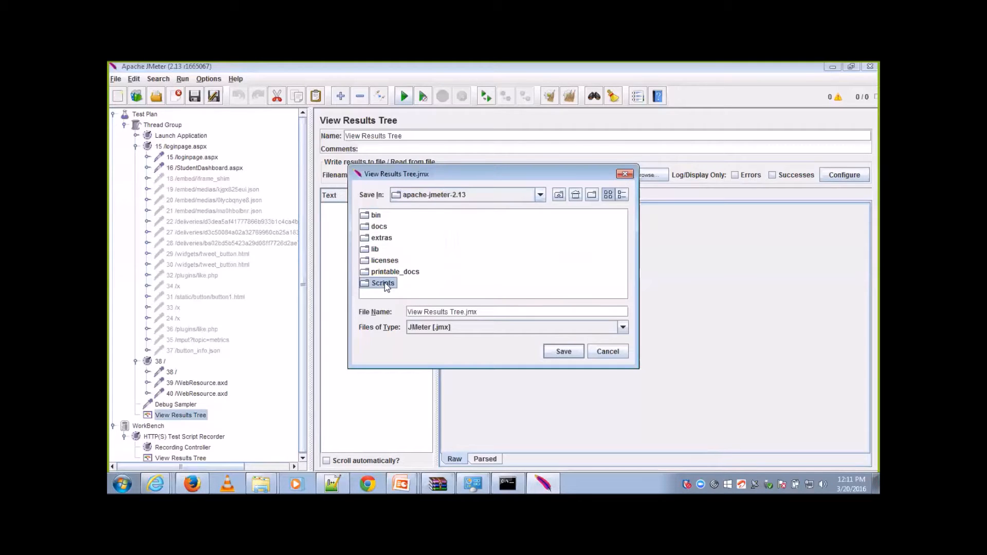
Step: Name the test plan file Demo1.jmx and save it so that the test runs
{"action": "left_click_drag", "start_coordinate": [465, 313], "coordinate": [478, 312]}
{"action": "left_click_drag", "start_coordinate": [394, 313], "coordinate": [392, 315]}
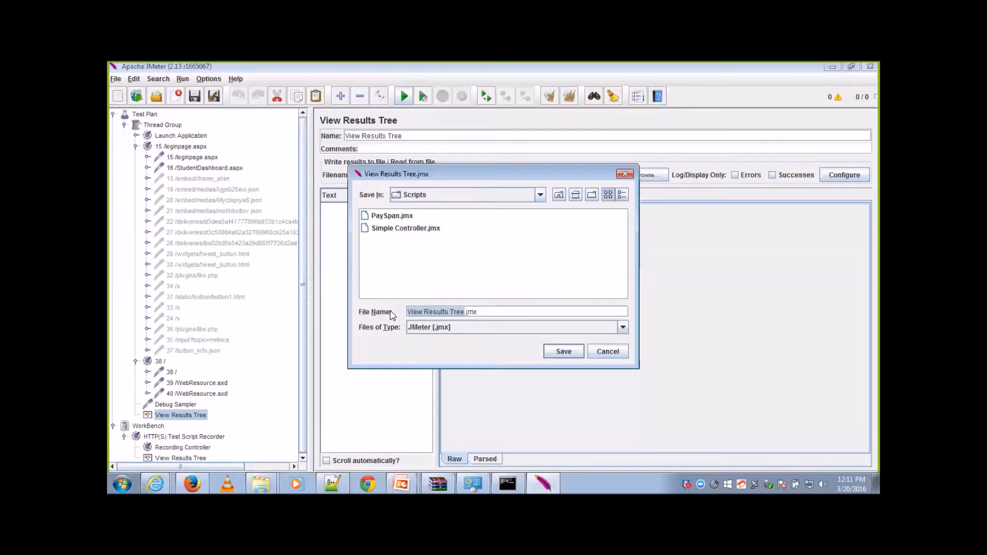
{"action": "type", "text": "d"}
{"action": "key", "text": "BackSpace"}
{"action": "type", "text": "D"}
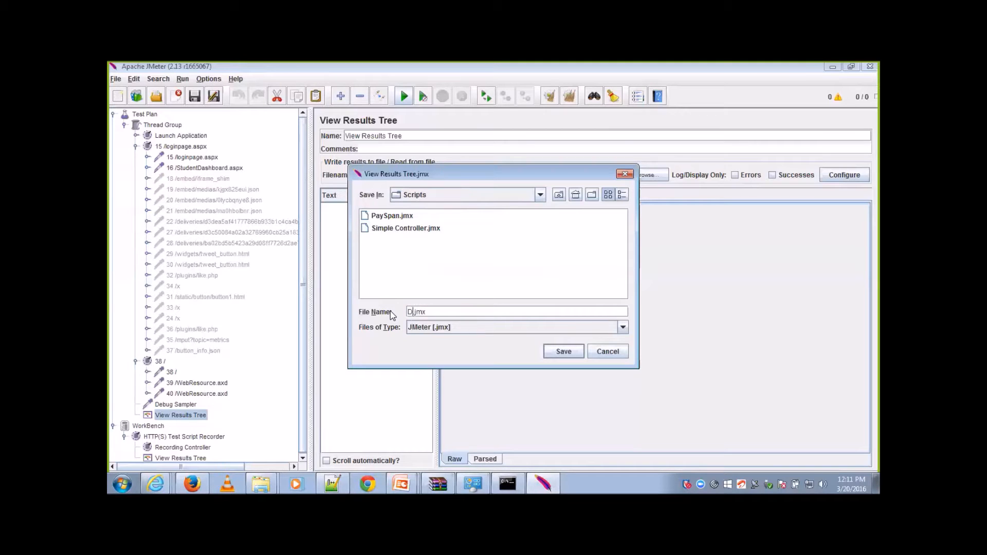
{"action": "type", "text": "emo1"}
{"action": "left_click", "coordinate": [564, 352]}
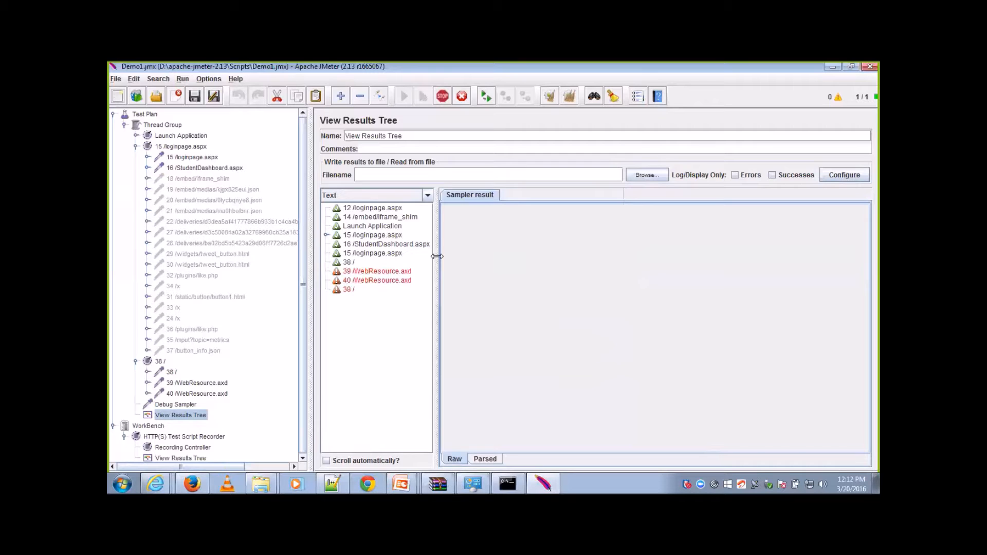
Step: Widen the results list and inspect the request details of the 39 /WebResource.axd sample
{"action": "left_click_drag", "start_coordinate": [437, 256], "coordinate": [449, 257]}
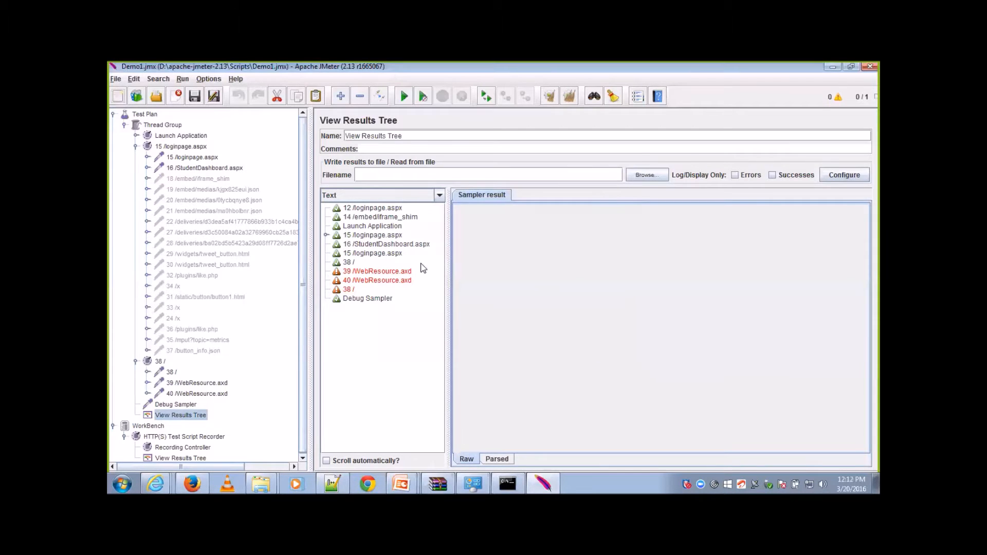
{"action": "left_click", "coordinate": [389, 272]}
{"action": "left_click", "coordinate": [530, 197]}
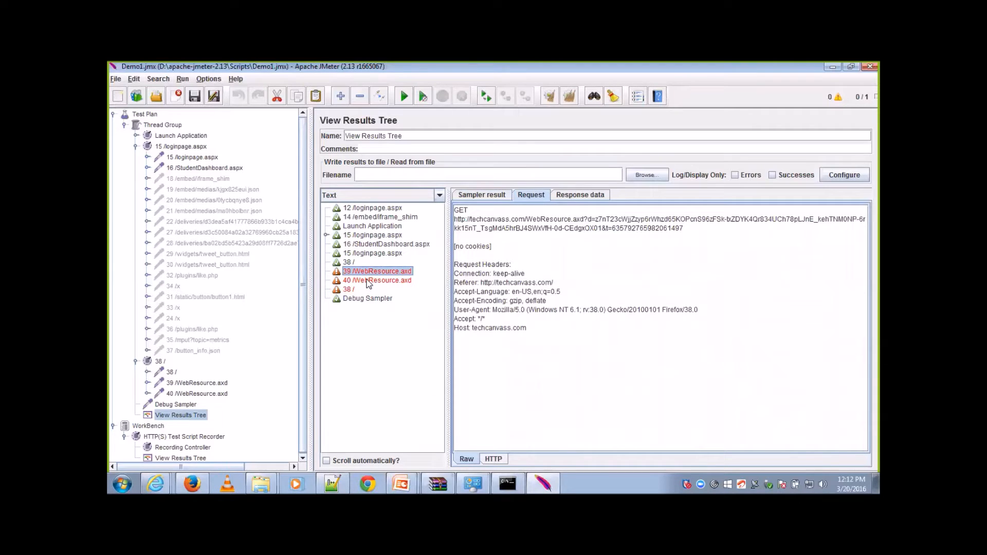
Step: View the response data of the first 15 /loginpage.aspx sample rendered as HTML and look through the returned page
{"action": "left_click", "coordinate": [369, 237]}
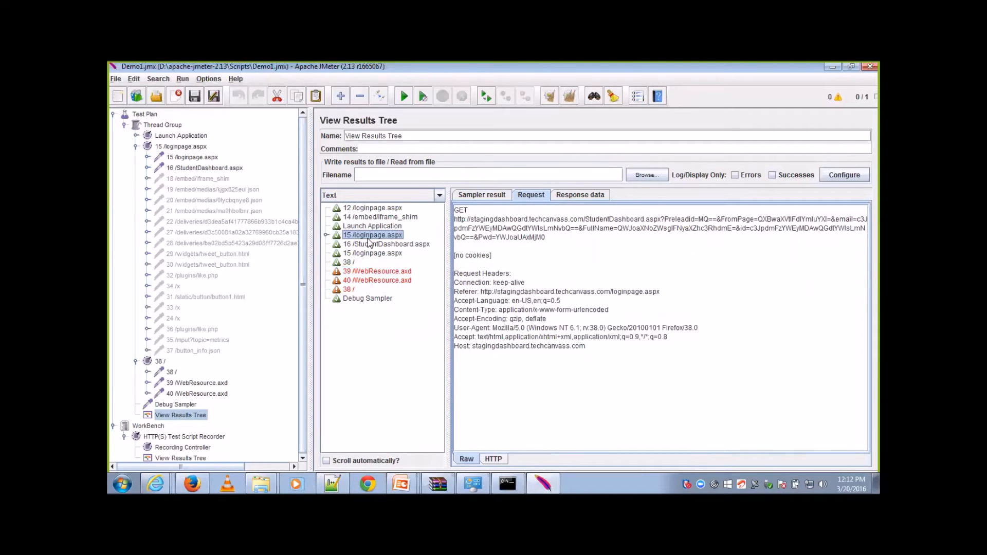
{"action": "left_click", "coordinate": [580, 199]}
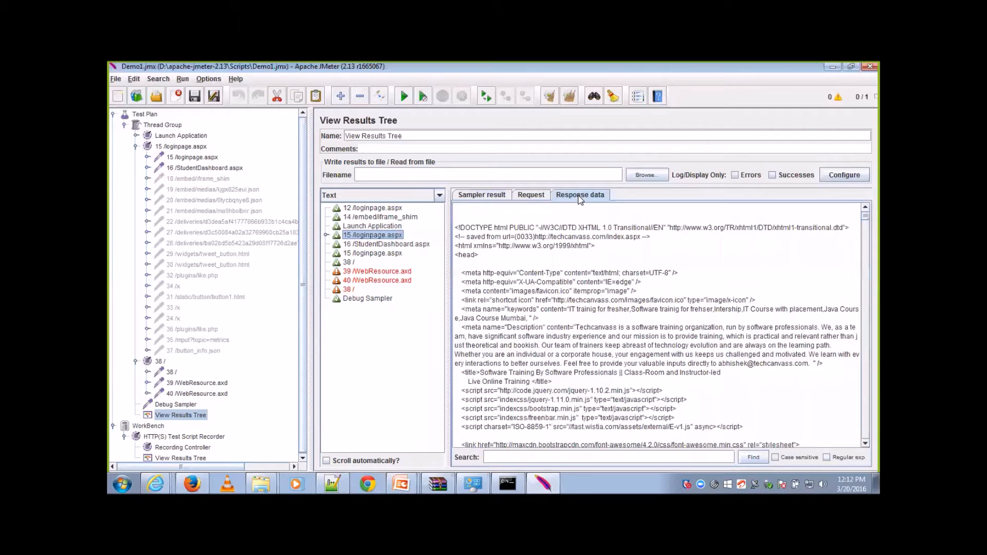
{"action": "left_click", "coordinate": [496, 247]}
{"action": "left_click", "coordinate": [439, 196]}
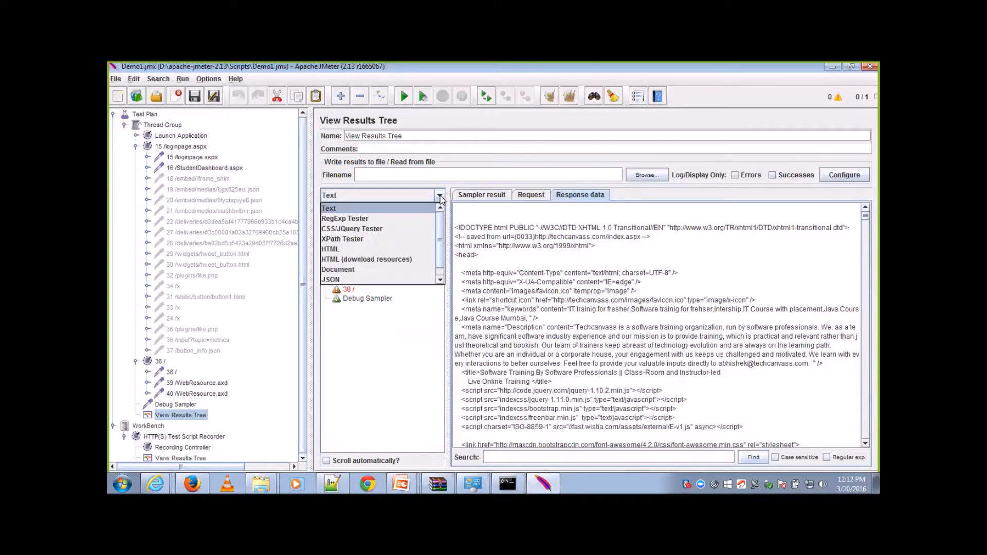
{"action": "left_click", "coordinate": [373, 251]}
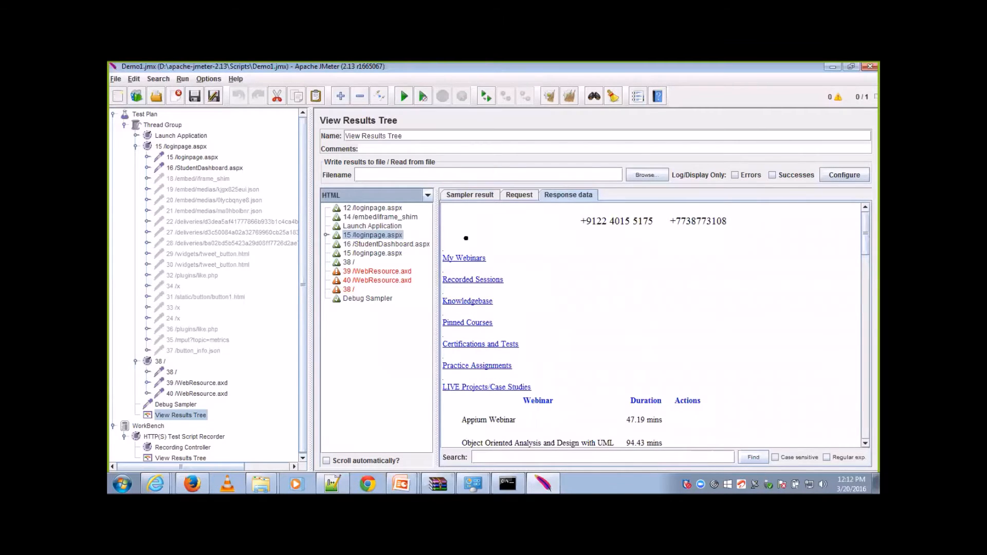
{"action": "scroll", "coordinate": [650, 323], "scroll_direction": "down", "scroll_amount": 10}
{"action": "scroll", "coordinate": [650, 324], "scroll_direction": "down", "scroll_amount": 10}
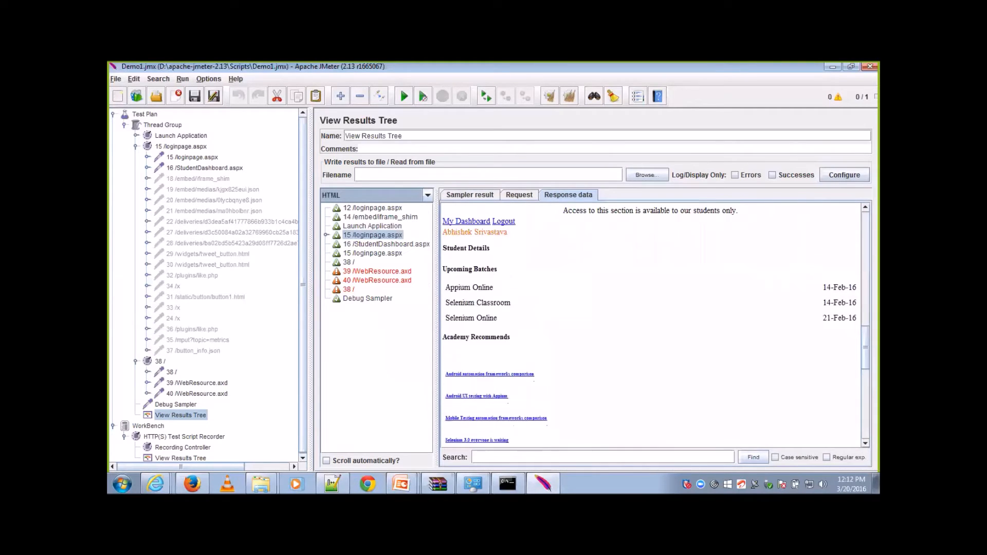
{"action": "scroll", "coordinate": [650, 324], "scroll_direction": "up", "scroll_amount": 10}
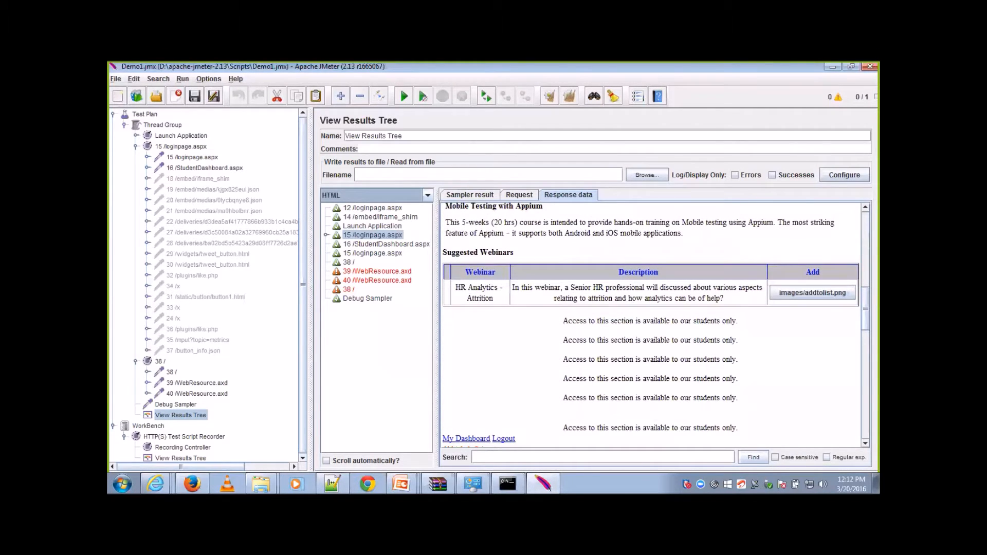
{"action": "scroll", "coordinate": [650, 324], "scroll_direction": "up", "scroll_amount": 20}
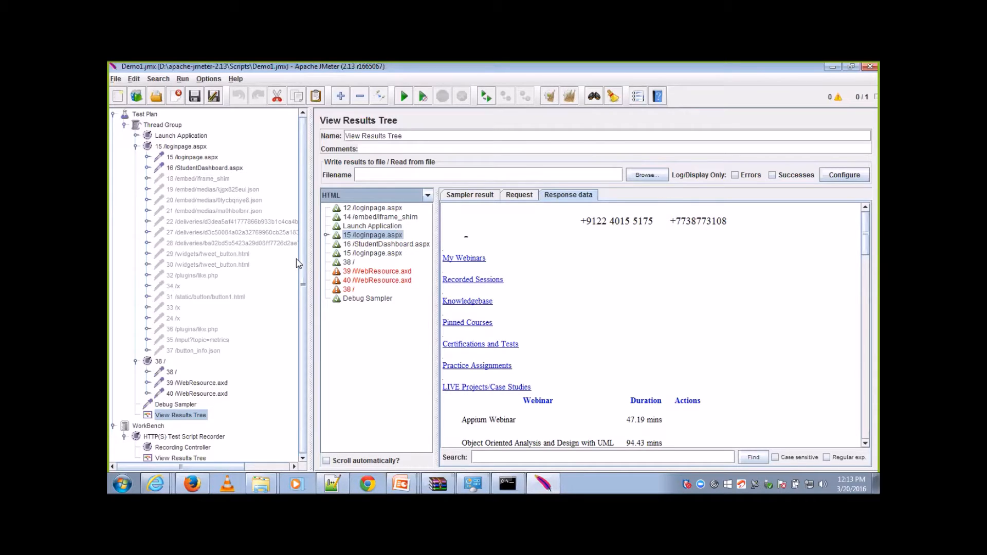
Step: Set the Thread Group to 10 threads with a ramp-up period of 10 seconds
{"action": "left_click", "coordinate": [164, 125]}
{"action": "left_click", "coordinate": [450, 205]}
{"action": "type", "text": "0"}
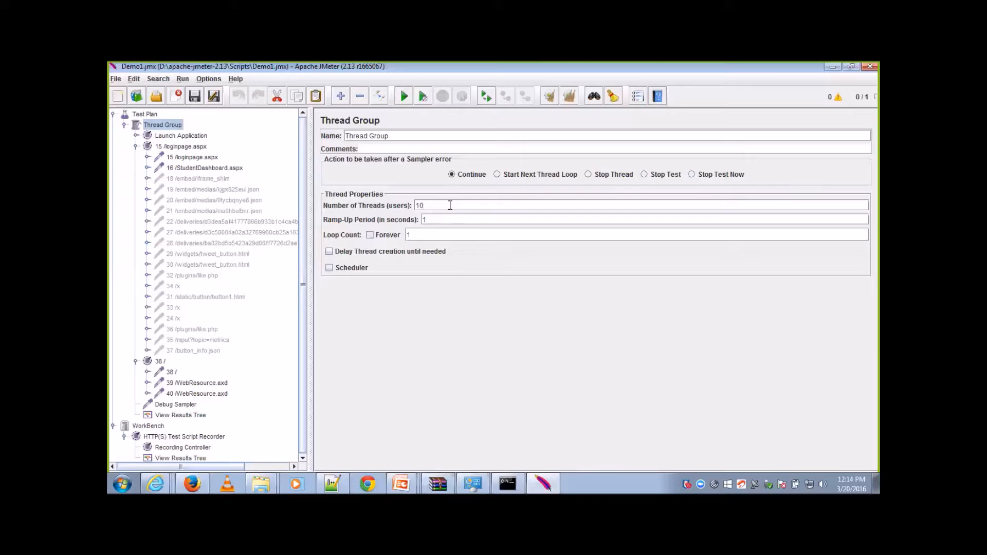
{"action": "left_click", "coordinate": [438, 221]}
{"action": "type", "text": "0"}
Step: Show the Debug Sampler's response data as plain text in the Thread Group's View Results Tree
{"action": "left_click", "coordinate": [181, 416]}
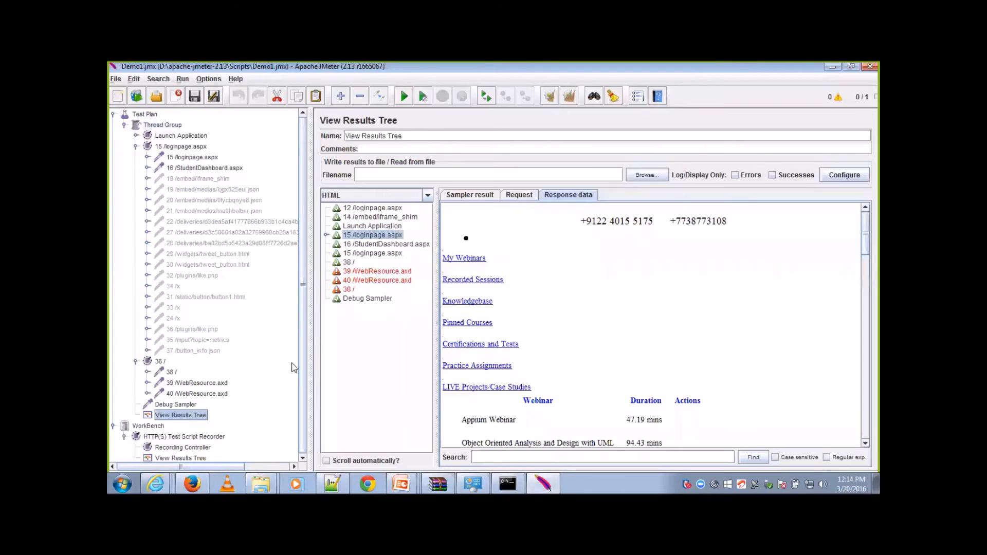
{"action": "left_click", "coordinate": [357, 298]}
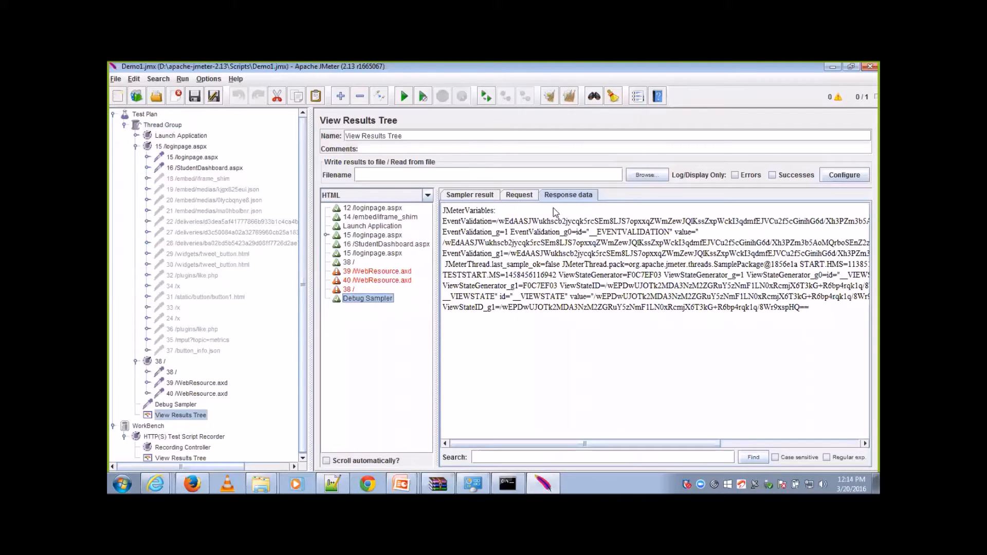
{"action": "left_click", "coordinate": [427, 196]}
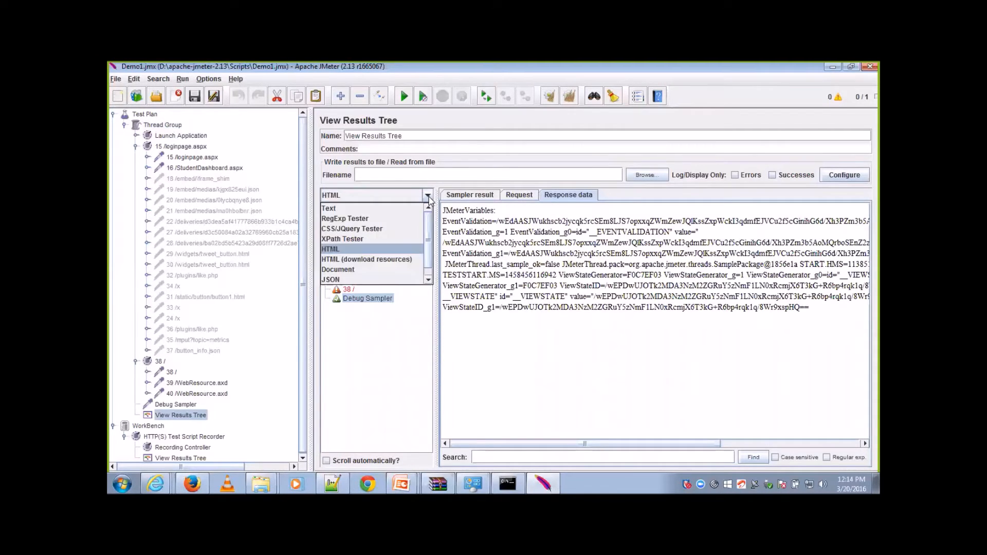
{"action": "left_click", "coordinate": [406, 210]}
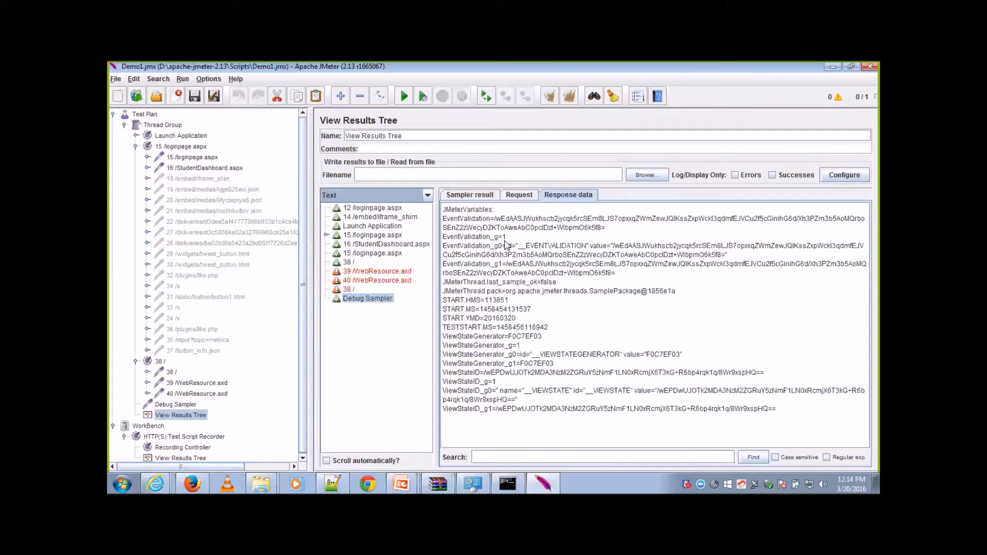
Step: Examine the values captured in the EventValidation_g1 and ViewStateGenerator_g1 variables of the debug response
{"action": "left_click_drag", "start_coordinate": [483, 266], "coordinate": [445, 267]}
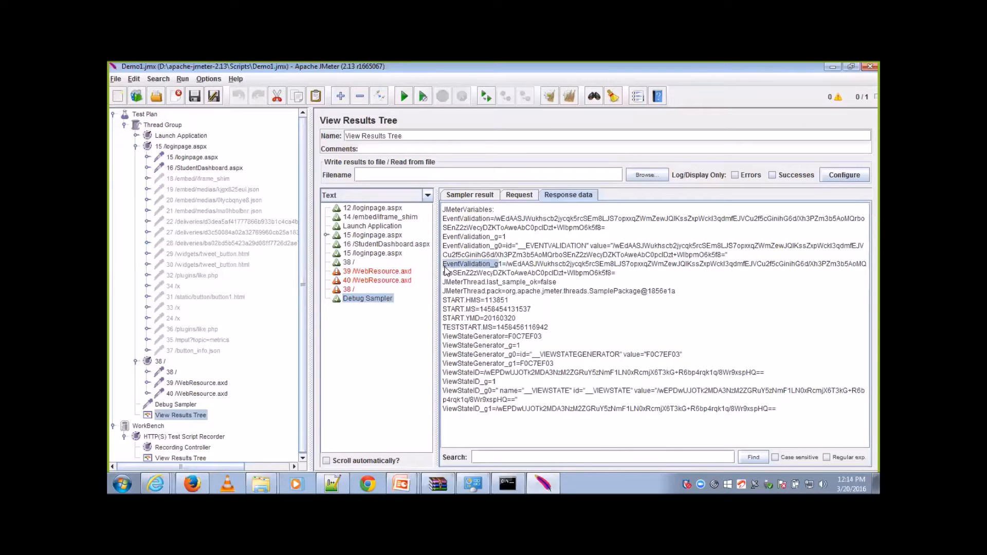
{"action": "left_click_drag", "start_coordinate": [507, 264], "coordinate": [624, 273]}
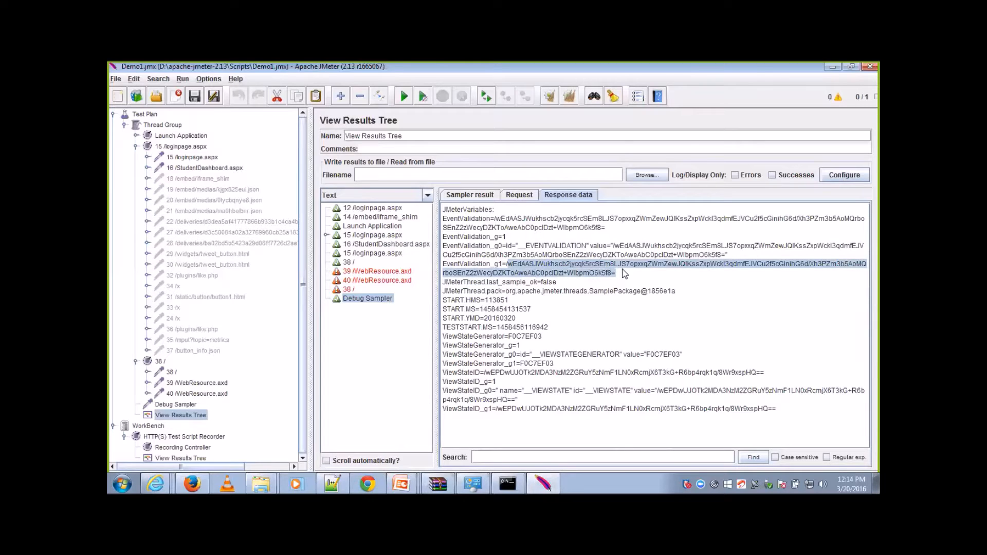
{"action": "left_click_drag", "start_coordinate": [516, 366], "coordinate": [473, 365]}
{"action": "left_click", "coordinate": [534, 365]}
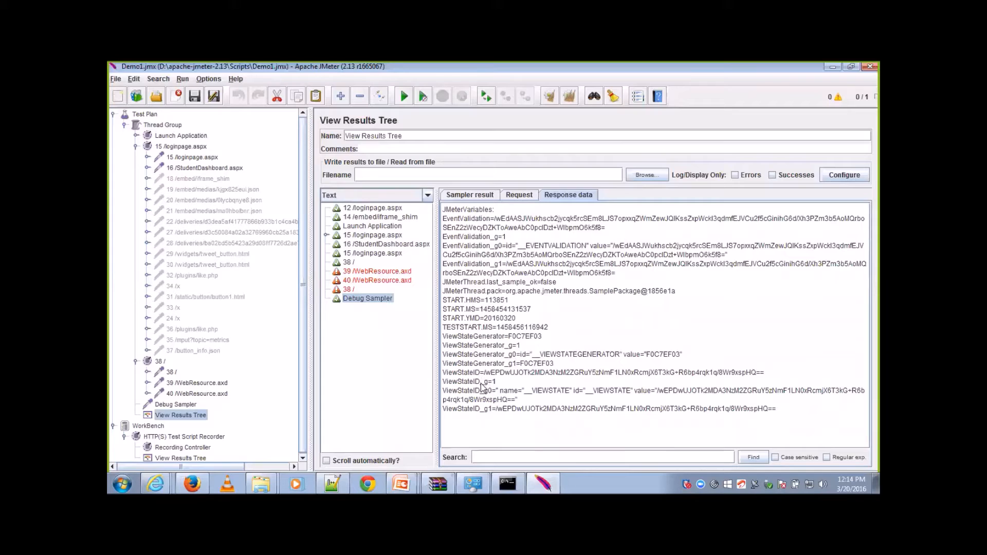
Step: Examine the ViewStateID_g1 variable in the debug response and review the three Regular Expression Extractors under Launch Application's 12 /loginpage.aspx
{"action": "left_click_drag", "start_coordinate": [492, 410], "coordinate": [436, 416]}
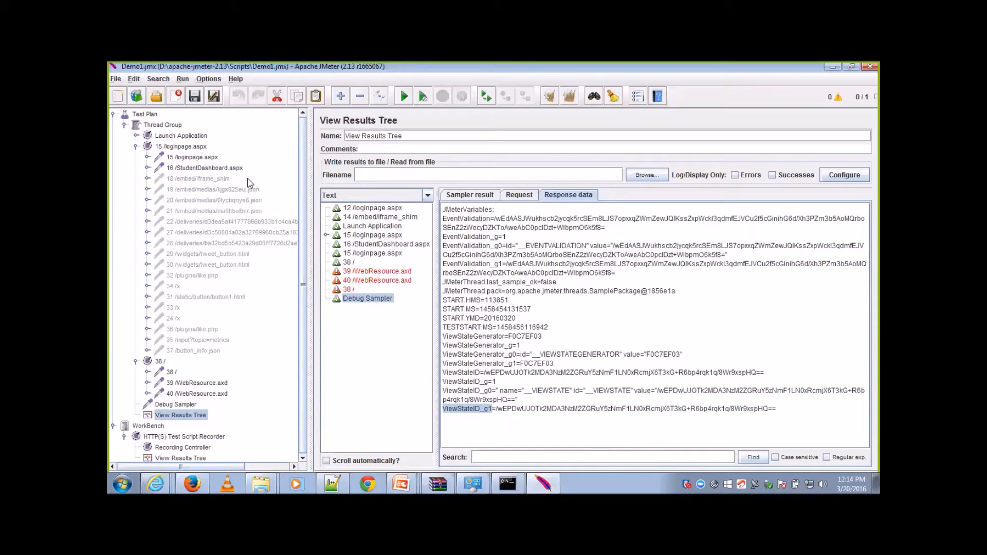
{"action": "left_click", "coordinate": [135, 141]}
{"action": "left_click", "coordinate": [135, 135]}
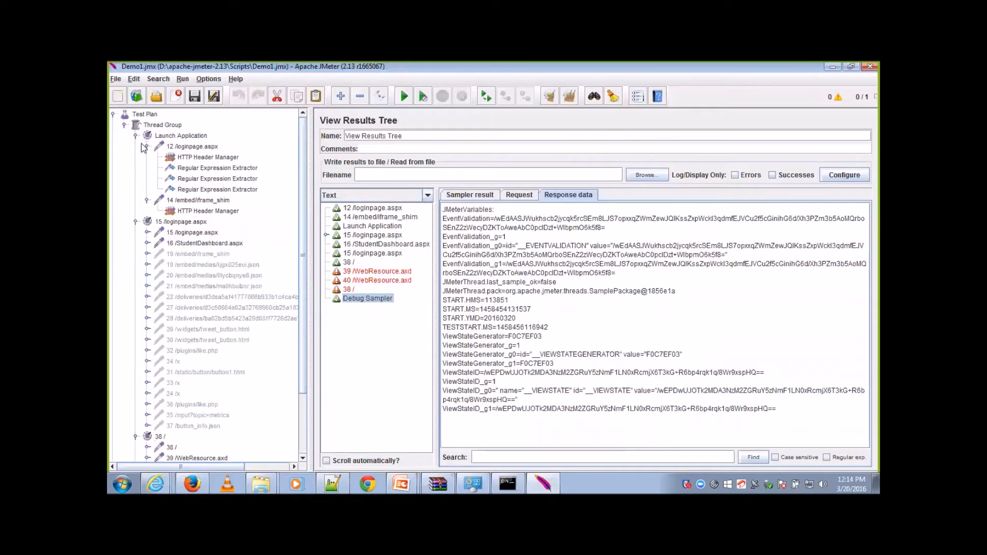
{"action": "left_click", "coordinate": [198, 170]}
{"action": "left_click", "coordinate": [199, 179]}
{"action": "left_click", "coordinate": [201, 190]}
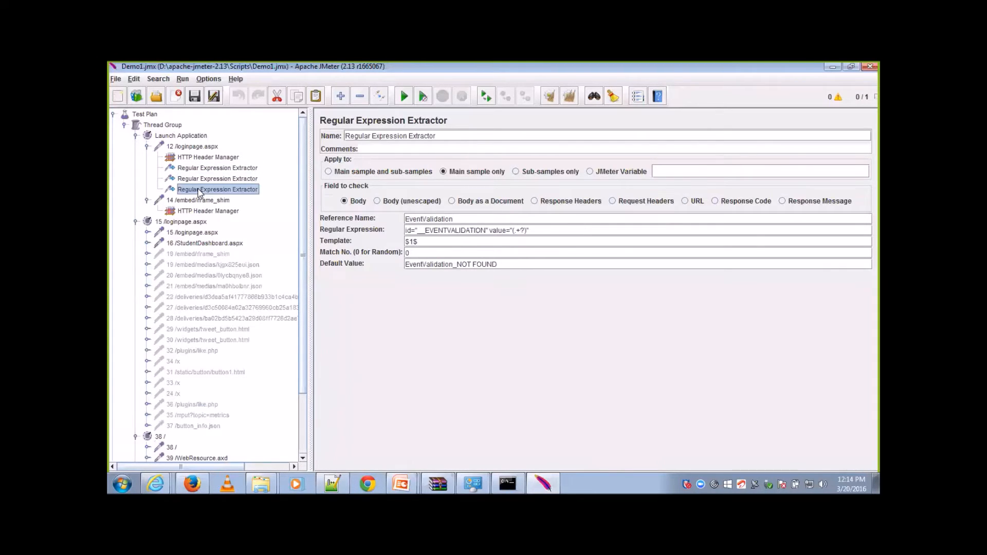
Step: Check the correlated __VIEWSTATE, __VIEWSTATEGENERATOR and __EVENTVALIDATION parameters in the 15 /loginpage.aspx HTTP request
{"action": "left_click", "coordinate": [147, 232]}
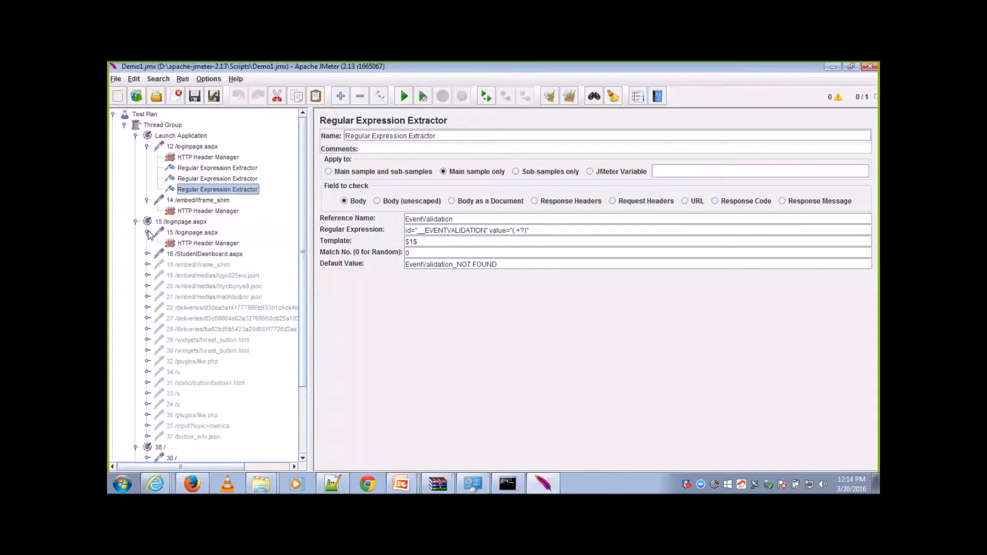
{"action": "left_click", "coordinate": [191, 232]}
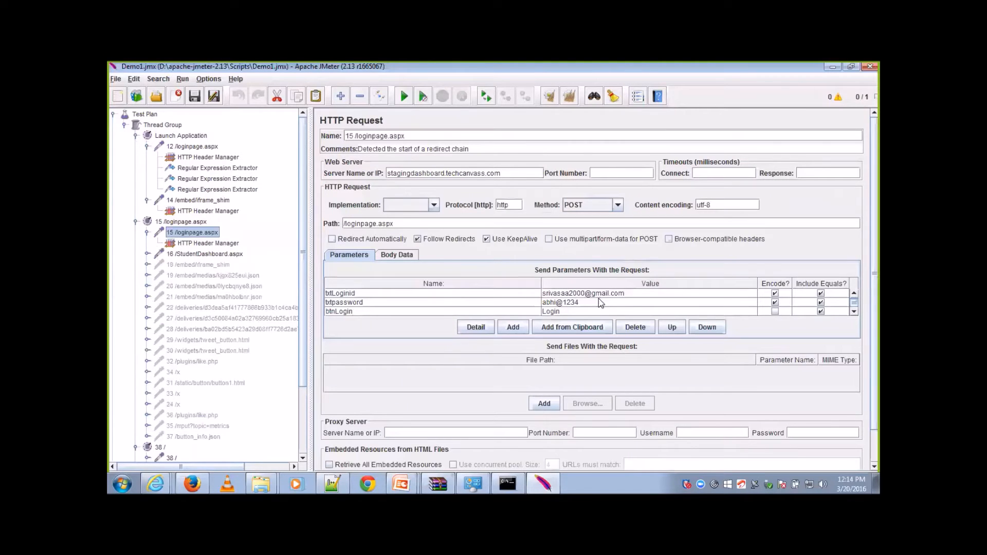
{"action": "scroll", "coordinate": [854, 296], "scroll_direction": "up", "scroll_amount": 3}
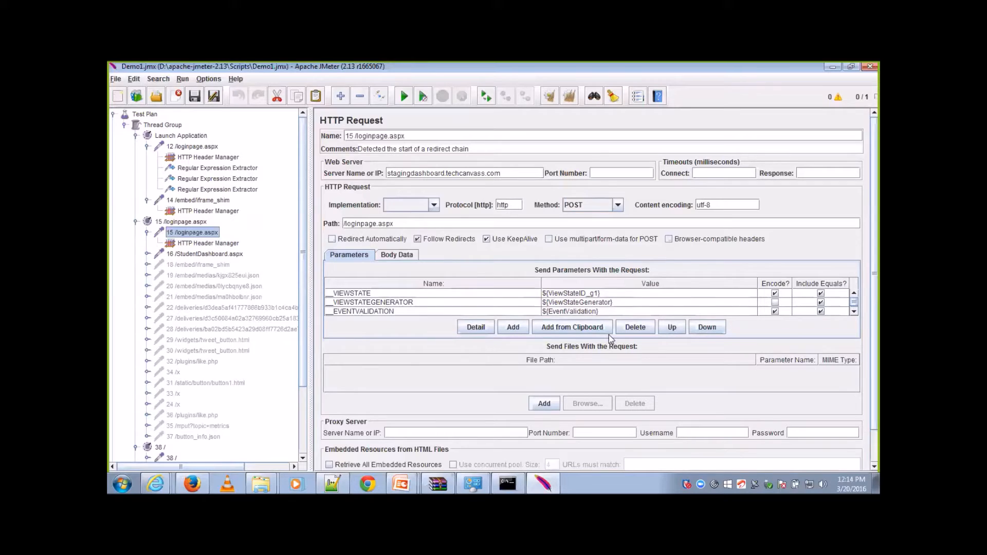
{"action": "left_click", "coordinate": [609, 305]}
{"action": "left_click", "coordinate": [610, 305]}
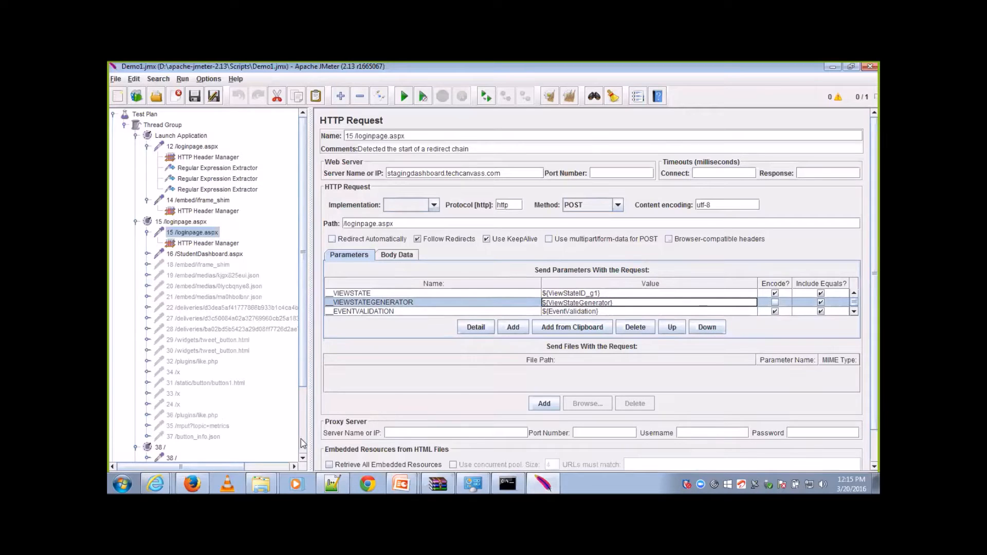
Step: Show the raw request of the first redirect sub-sample of 15 /loginpage.aspx in the Thread Group's View Results Tree
{"action": "scroll", "coordinate": [253, 419], "scroll_direction": "down", "scroll_amount": 3}
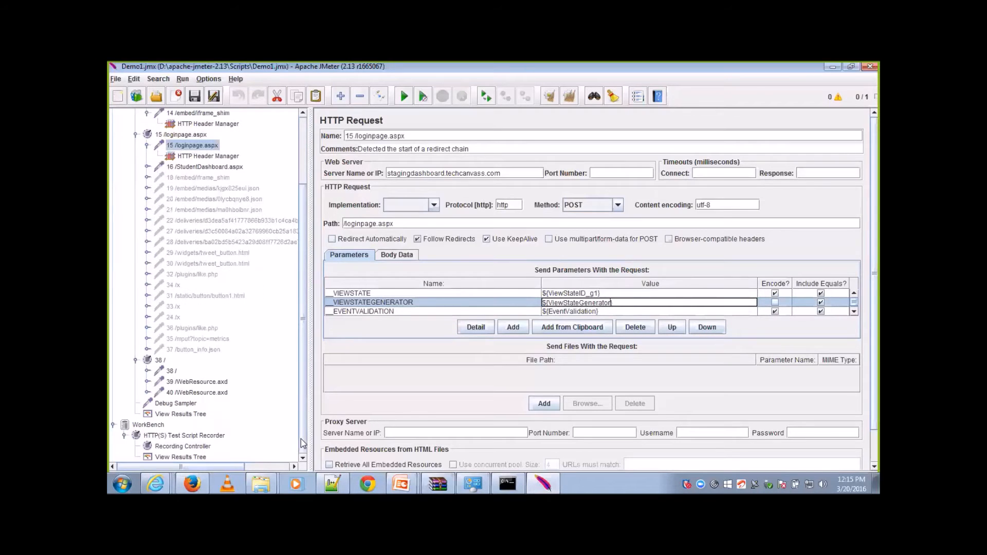
{"action": "left_click", "coordinate": [194, 414]}
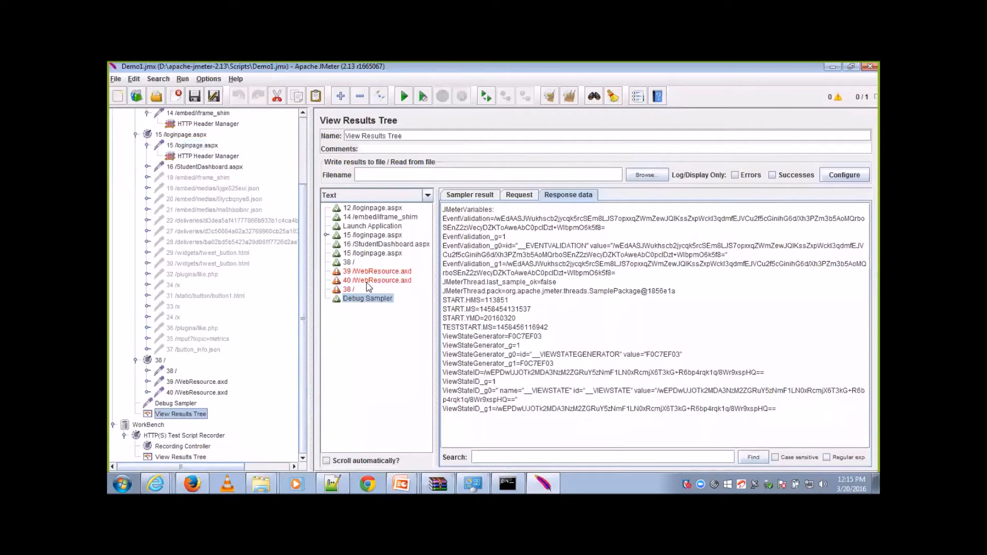
{"action": "left_click", "coordinate": [363, 236]}
{"action": "left_click", "coordinate": [520, 194]}
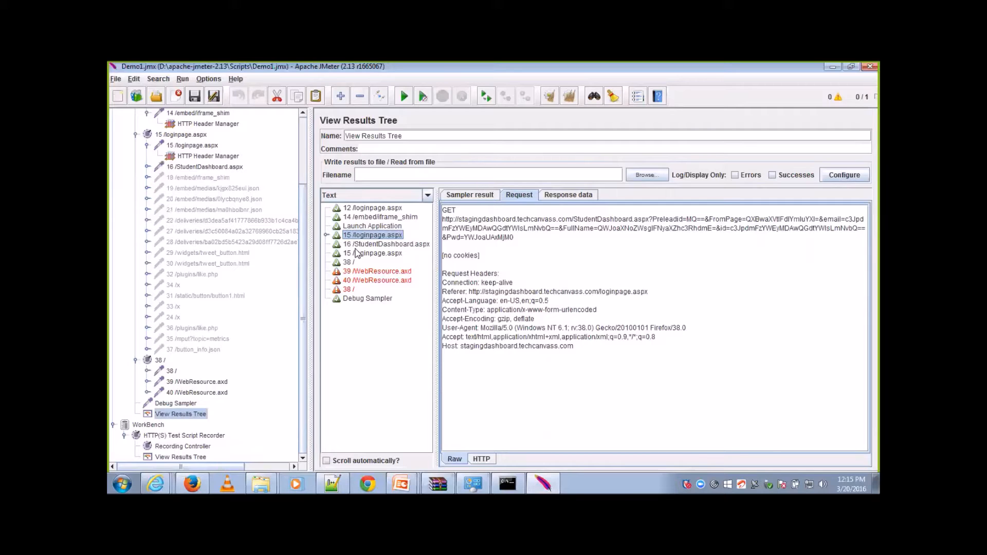
{"action": "left_click", "coordinate": [325, 235]}
{"action": "left_click", "coordinate": [370, 253]}
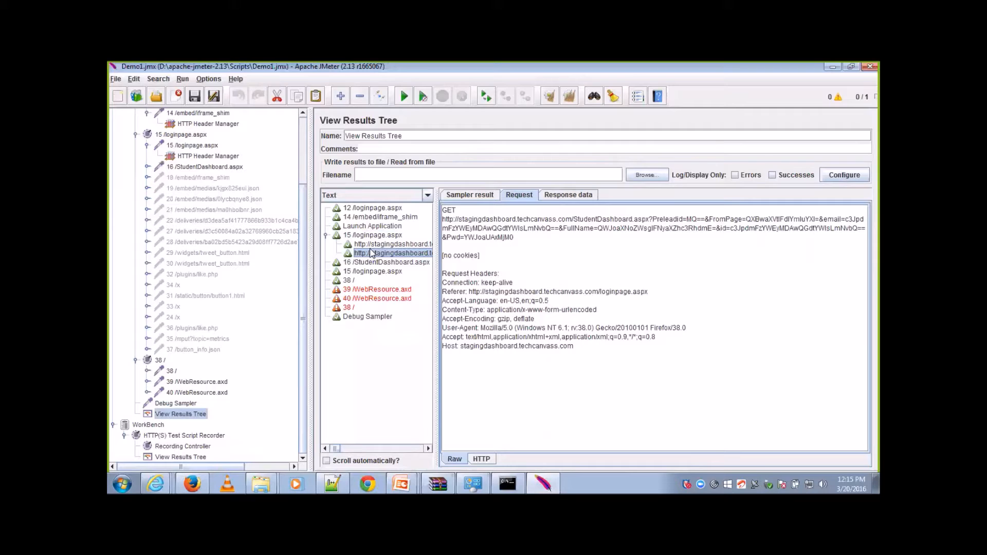
{"action": "left_click", "coordinate": [383, 244]}
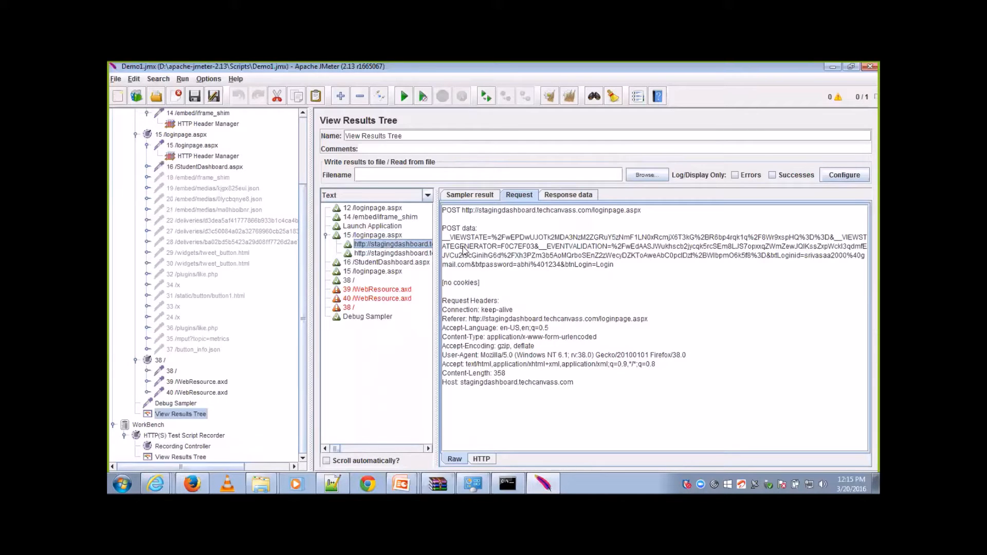
Step: Examine the POST method and the URL-encoded __VIEWSTATE value in the login request's POST data
{"action": "left_click_drag", "start_coordinate": [487, 237], "coordinate": [442, 216]}
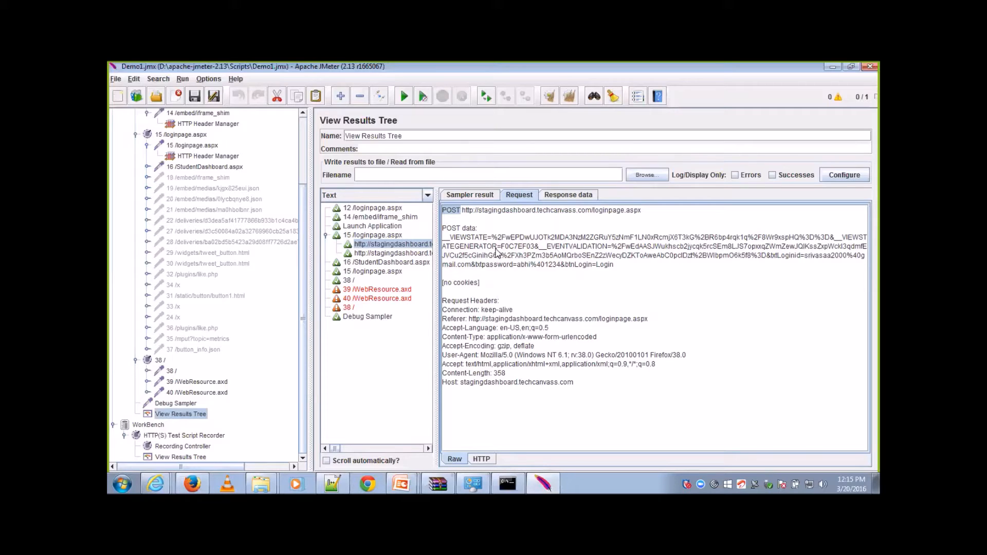
{"action": "left_click_drag", "start_coordinate": [491, 237], "coordinate": [441, 242]}
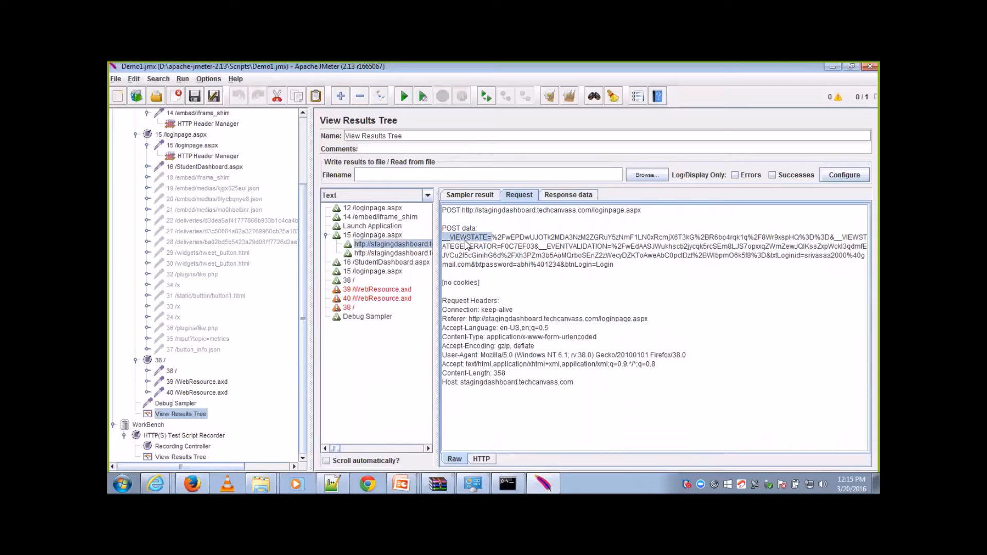
{"action": "left_click_drag", "start_coordinate": [492, 237], "coordinate": [506, 239]}
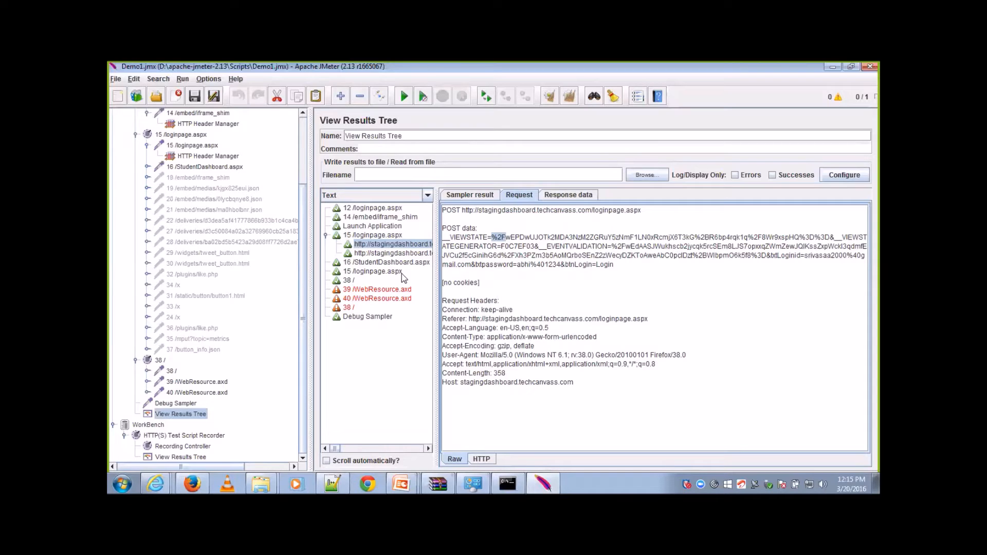
Step: Clear all results of the previous run and open the Thread Group's settings
{"action": "key", "text": "ctrl+e"}
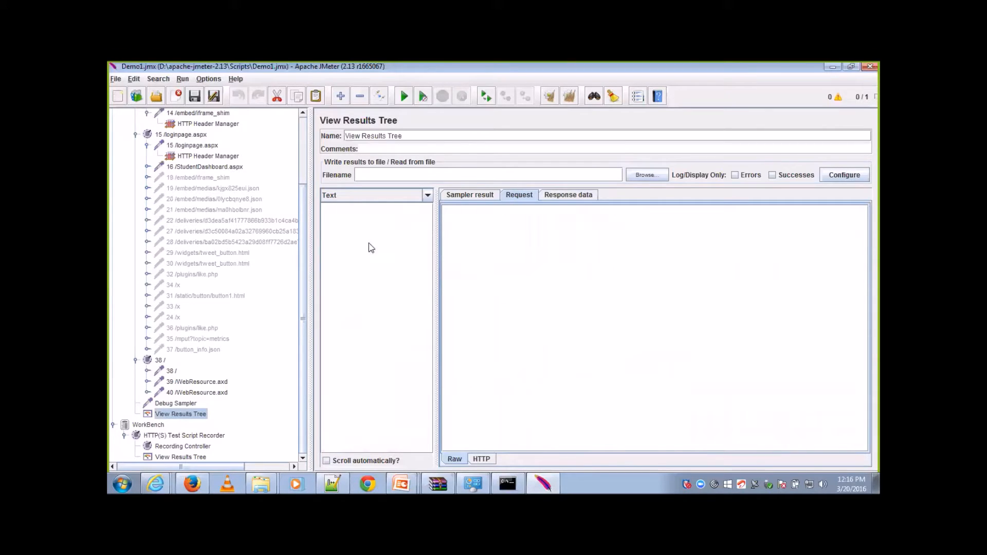
{"action": "left_click_drag", "start_coordinate": [309, 222], "coordinate": [304, 216]}
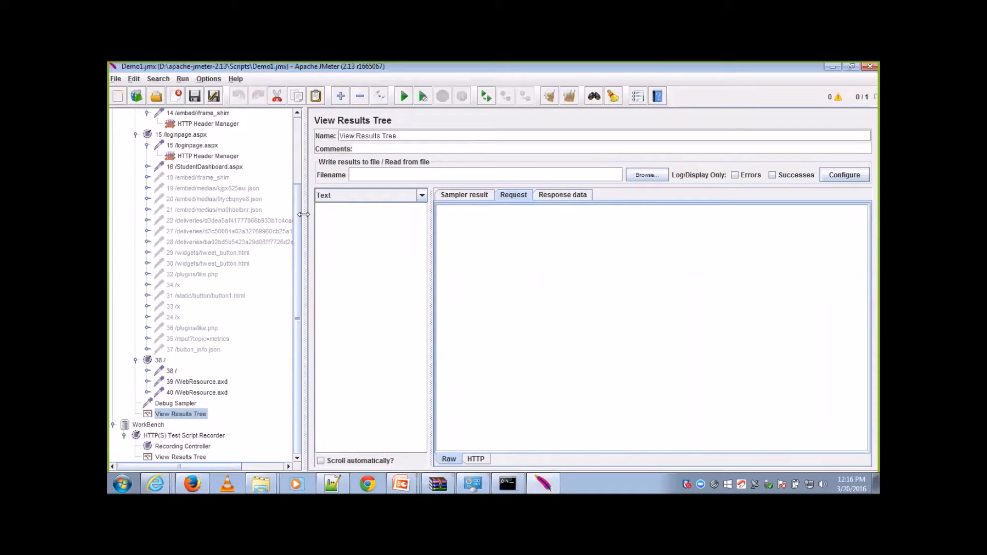
{"action": "scroll", "coordinate": [297, 175], "scroll_direction": "up", "scroll_amount": 3}
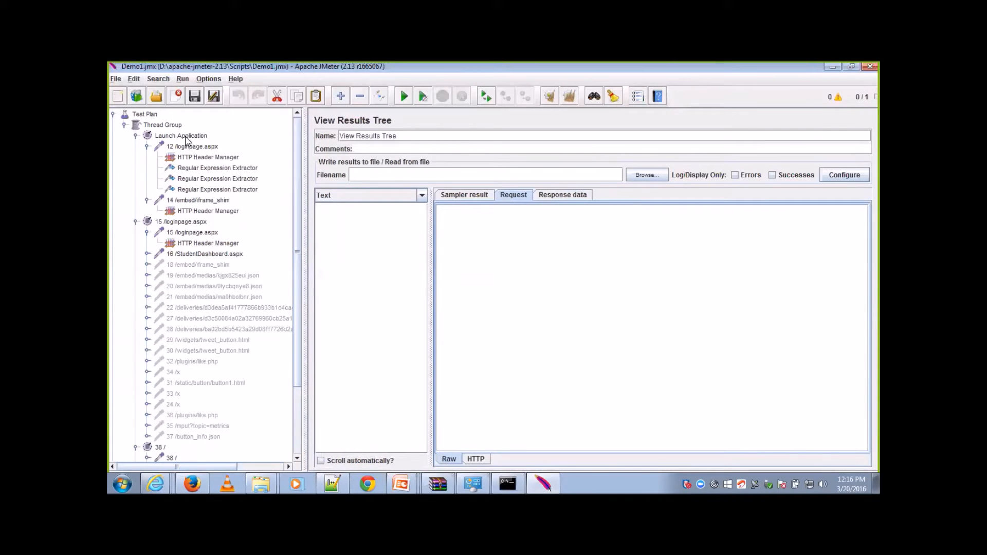
{"action": "left_click", "coordinate": [174, 126]}
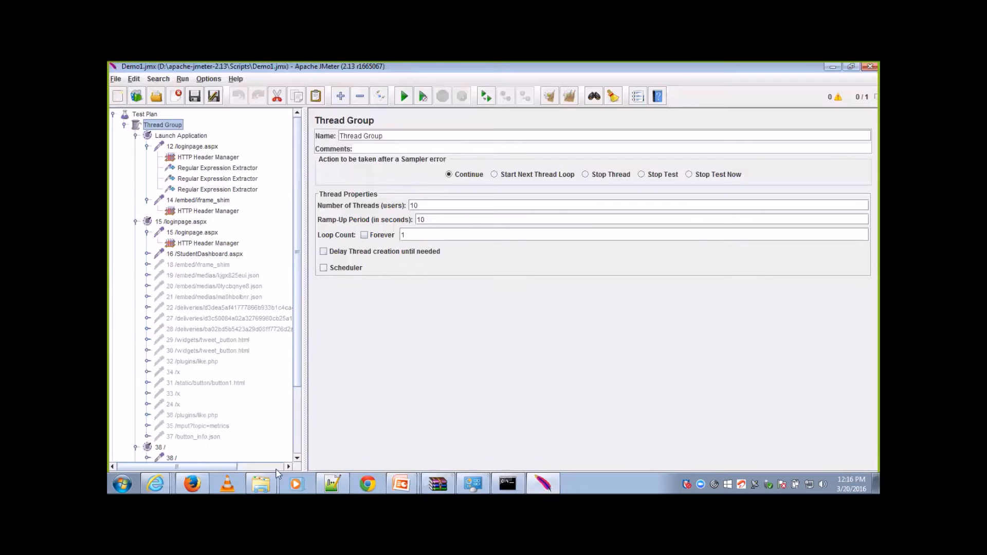
Step: Look through the test plan tree and reopen the Thread Group's View Results Tree
{"action": "scroll", "coordinate": [299, 437], "scroll_direction": "down", "scroll_amount": 3}
{"action": "scroll", "coordinate": [300, 437], "scroll_direction": "up", "scroll_amount": 3}
{"action": "left_click", "coordinate": [298, 432]}
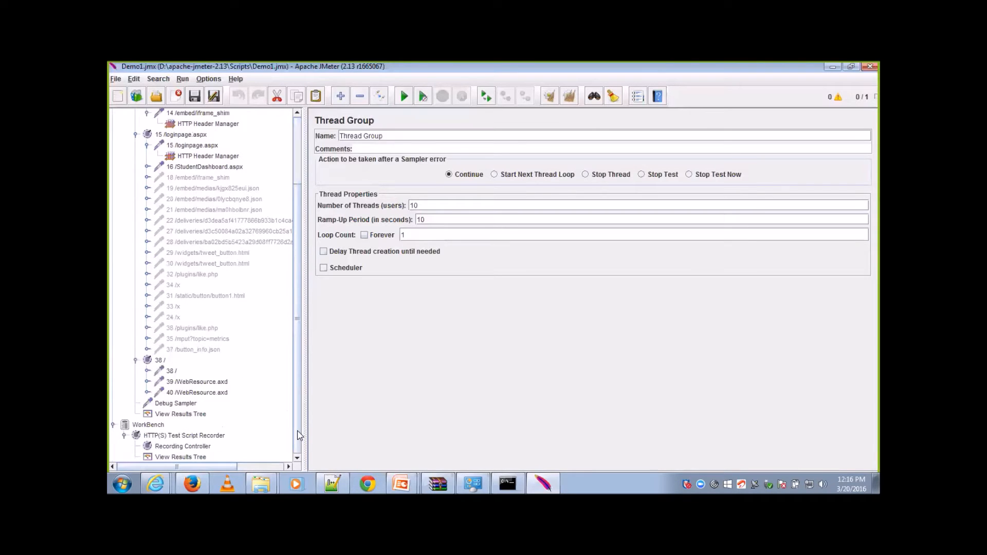
{"action": "left_click", "coordinate": [196, 415]}
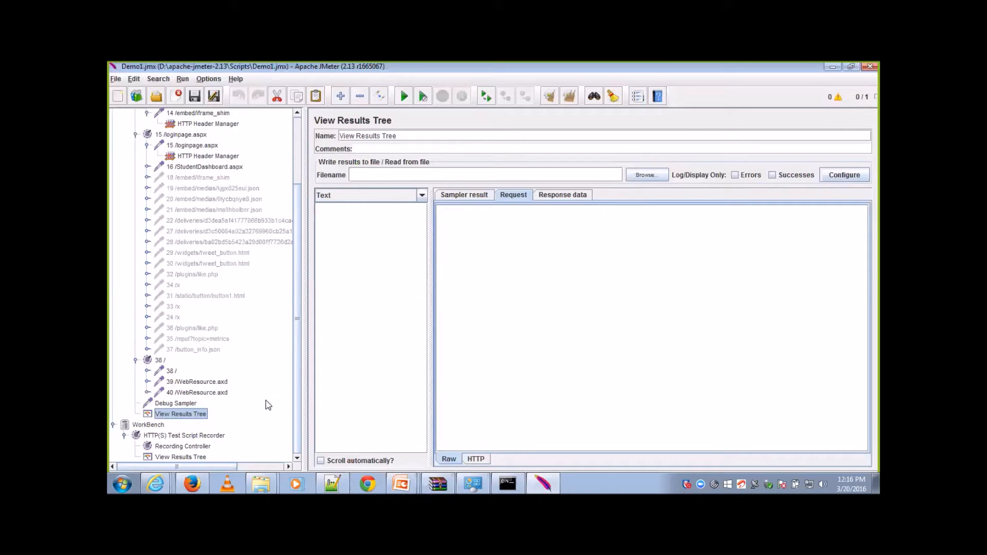
Step: Add an Aggregate Report listener to the Thread Group
{"action": "left_click", "coordinate": [295, 164]}
{"action": "left_click", "coordinate": [175, 127]}
{"action": "right_click", "coordinate": [175, 128]}
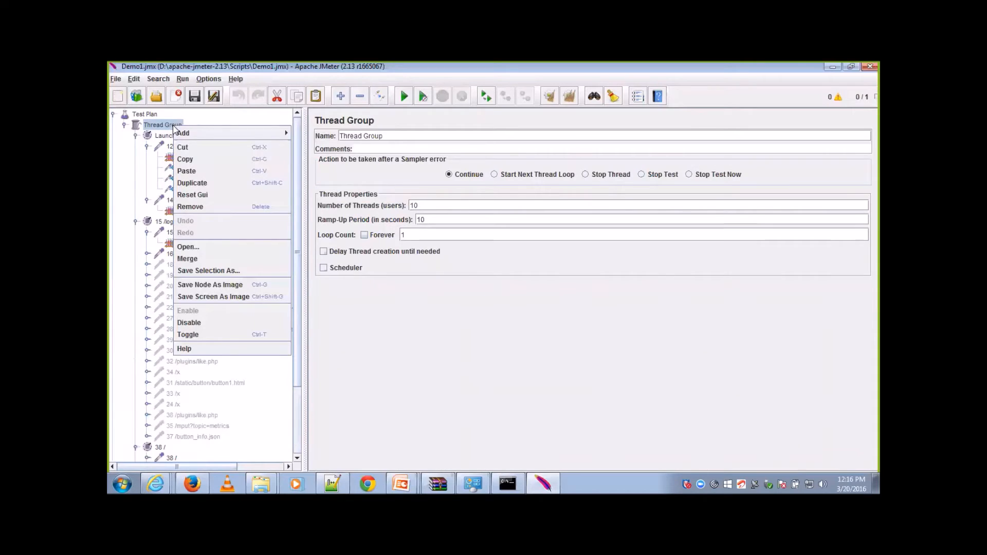
{"action": "mouse_move", "coordinate": [197, 136]}
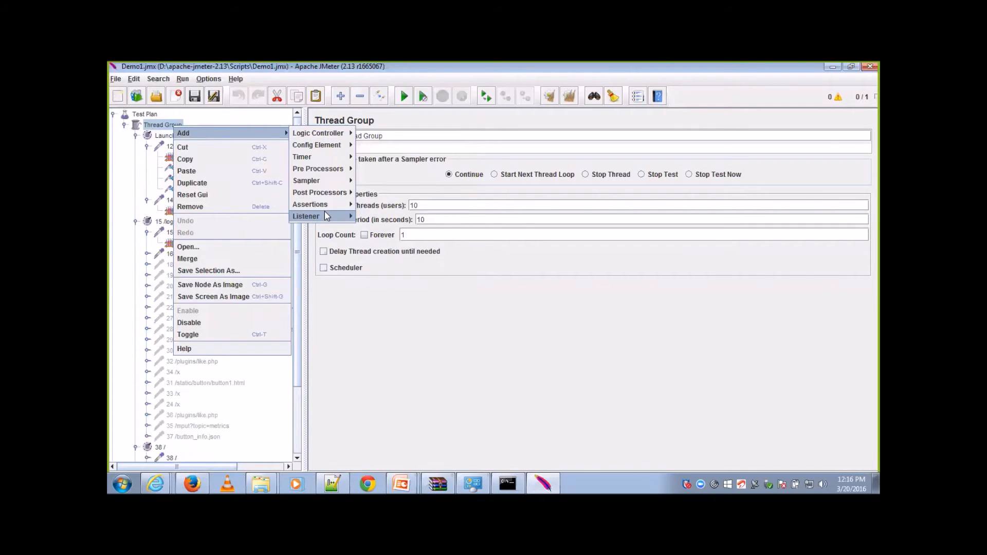
{"action": "mouse_move", "coordinate": [327, 216]}
{"action": "left_click", "coordinate": [397, 230]}
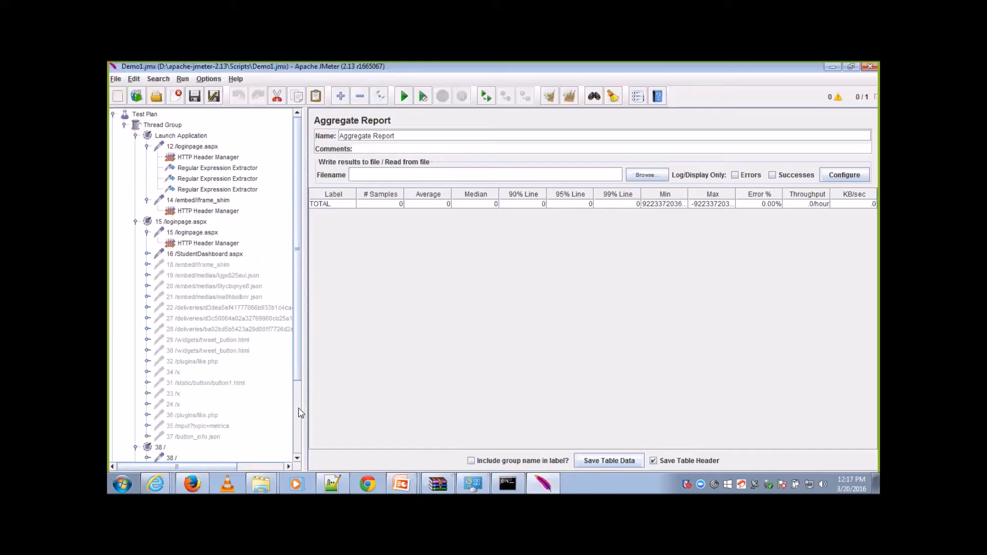
{"action": "scroll", "coordinate": [299, 410], "scroll_direction": "down", "scroll_amount": 3}
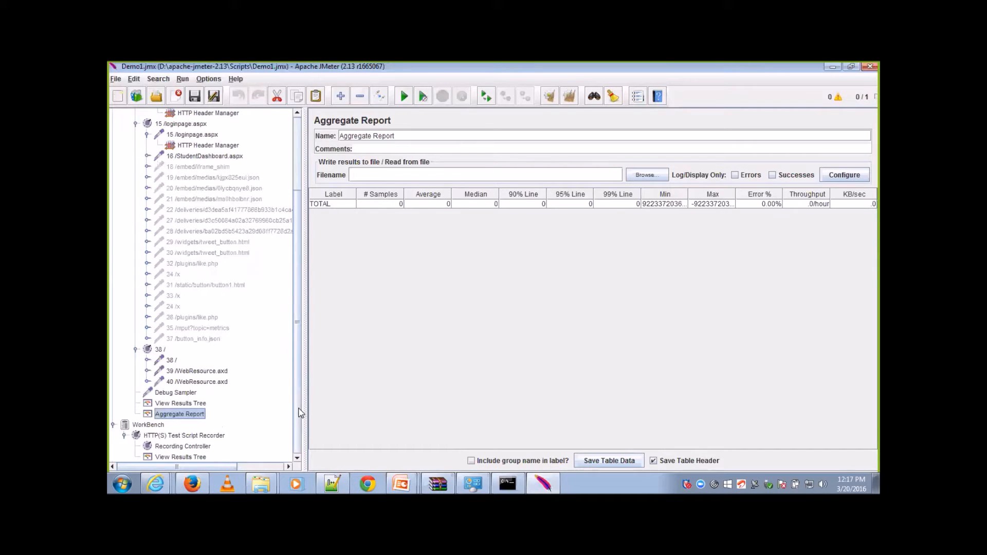
Step: Check the Thread Group's load settings and start the test run
{"action": "scroll", "coordinate": [300, 413], "scroll_direction": "up", "scroll_amount": 3}
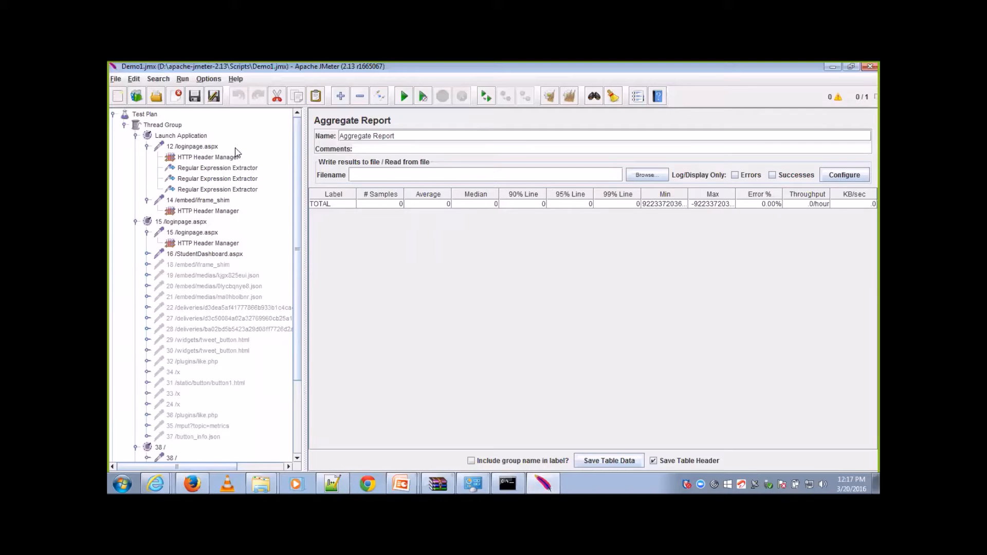
{"action": "left_click", "coordinate": [174, 126]}
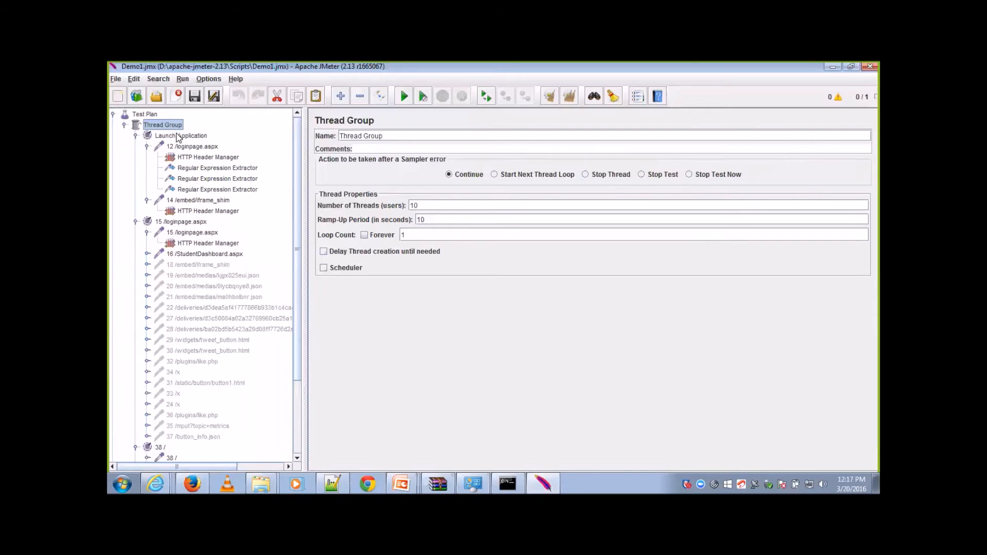
{"action": "left_click", "coordinate": [404, 96]}
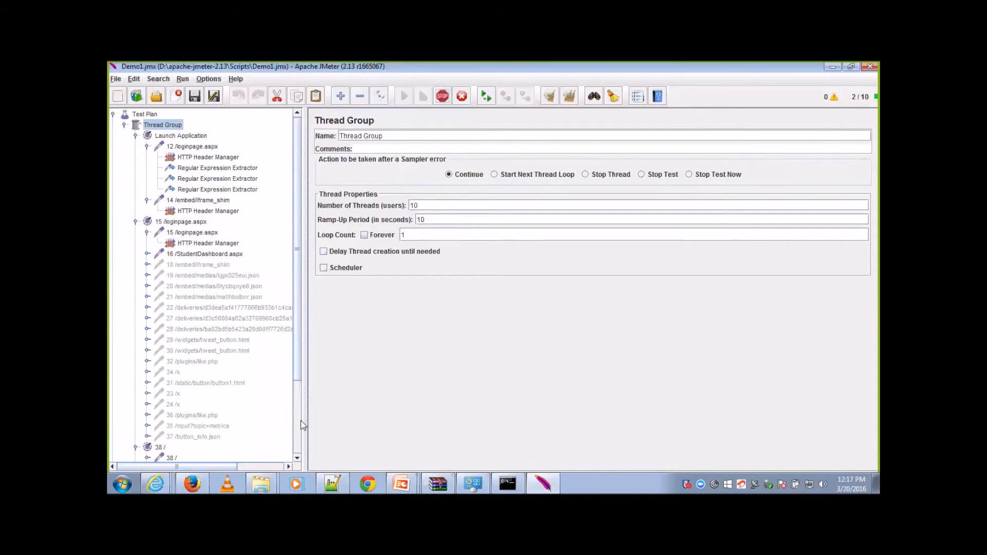
Step: Open the Aggregate Report, widen its Label column, and inspect the error rate of the 38 / row
{"action": "scroll", "coordinate": [301, 420], "scroll_direction": "down", "scroll_amount": 3}
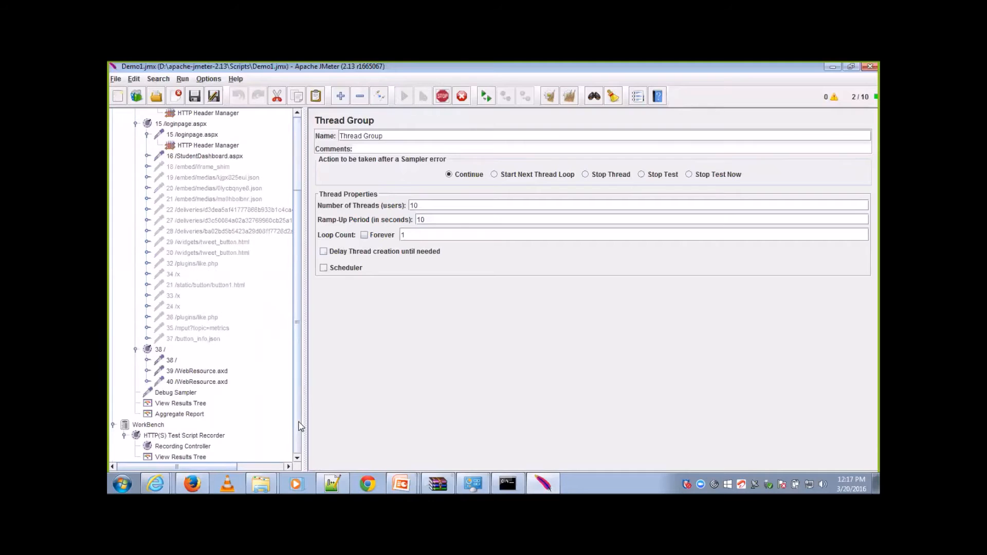
{"action": "left_click", "coordinate": [181, 414]}
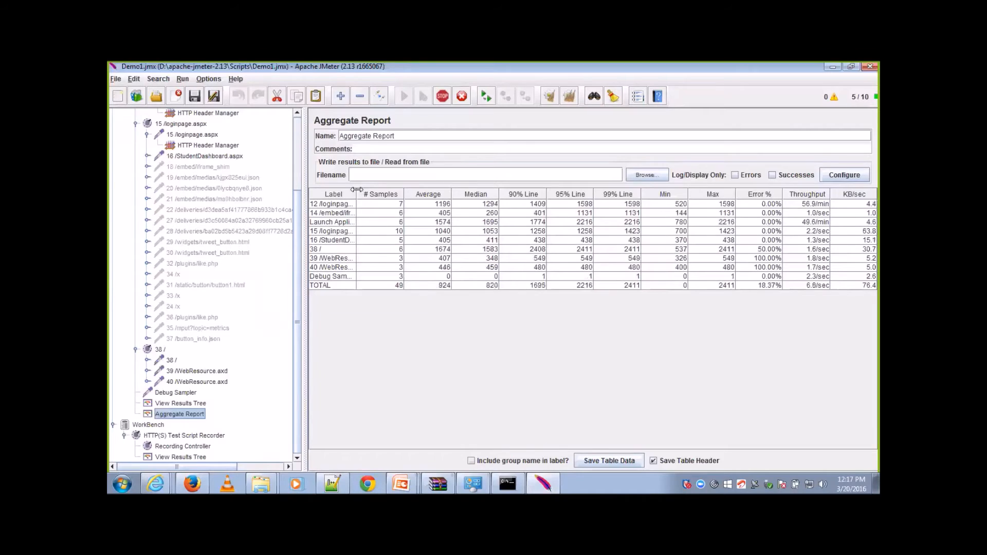
{"action": "left_click_drag", "start_coordinate": [357, 190], "coordinate": [397, 191]}
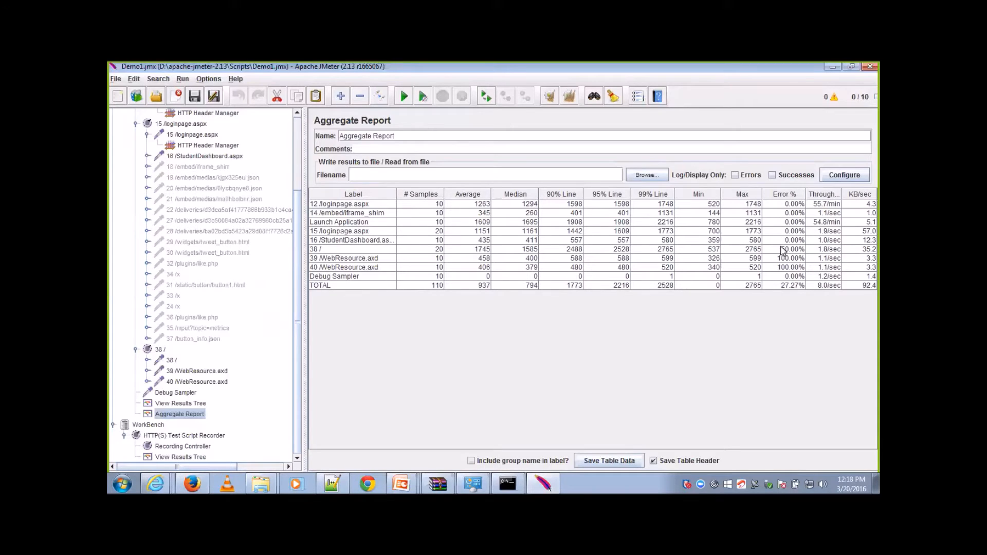
{"action": "left_click", "coordinate": [783, 249]}
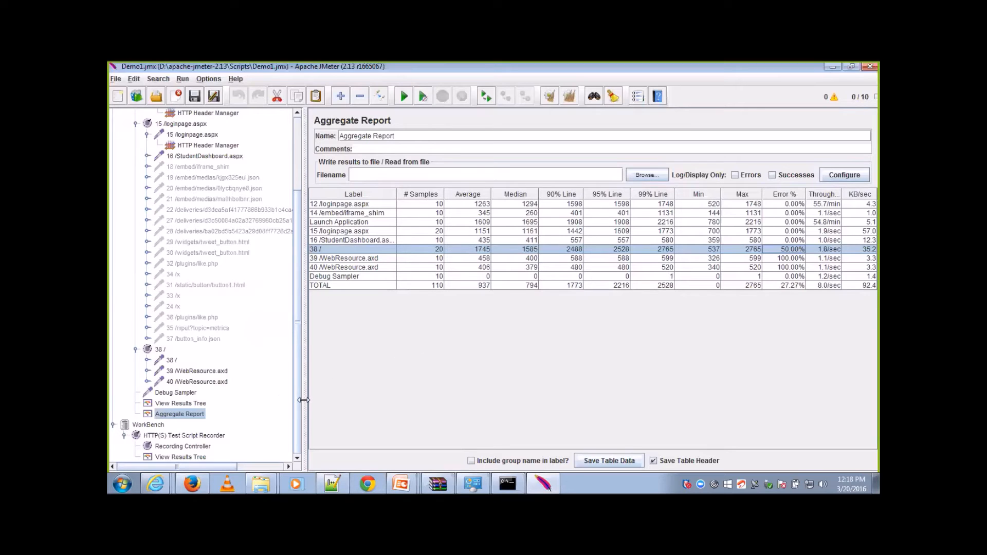
Step: Inspect the HTTP request settings of the 38 / and 39 /WebResource.axd samplers
{"action": "left_click", "coordinate": [148, 359]}
{"action": "left_click", "coordinate": [171, 361]}
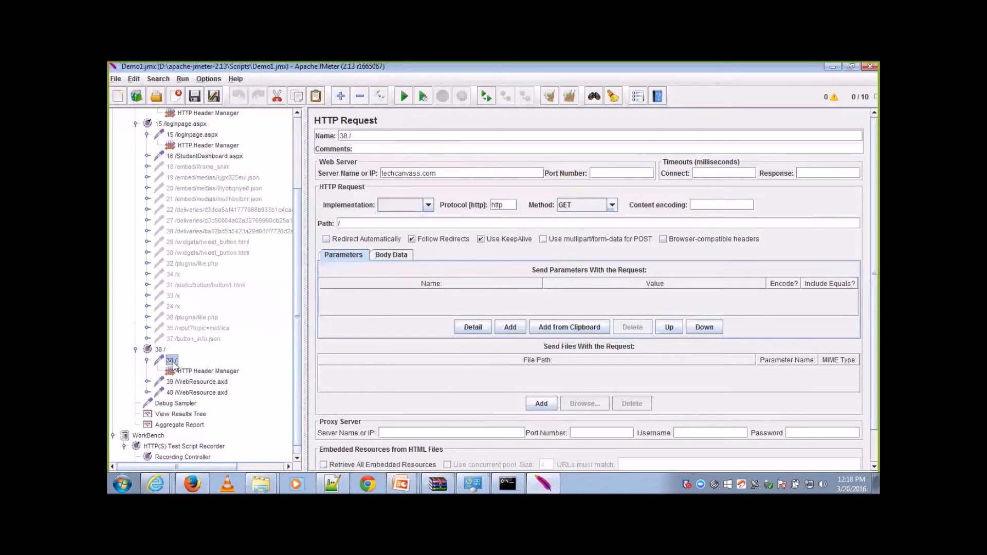
{"action": "left_click", "coordinate": [186, 383]}
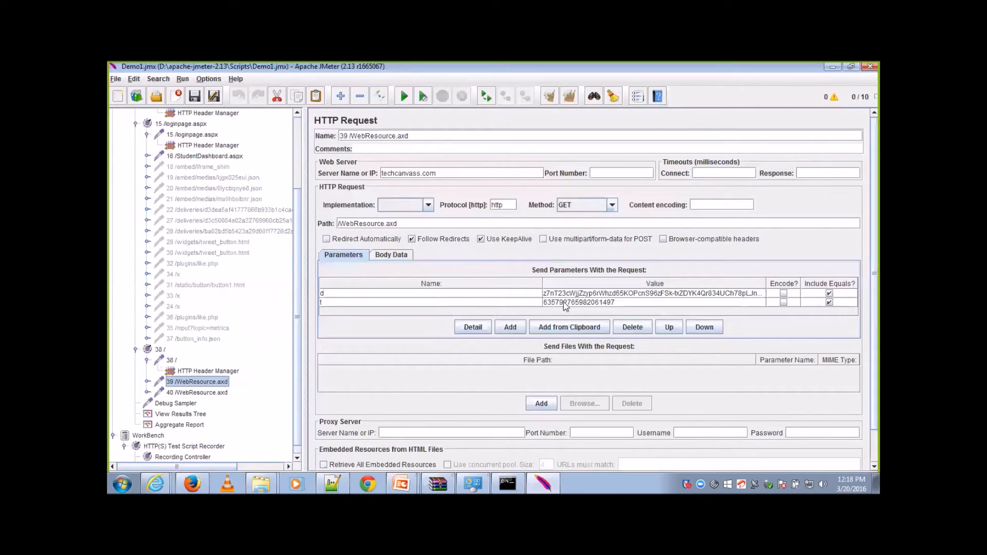
{"action": "left_click", "coordinate": [297, 457]}
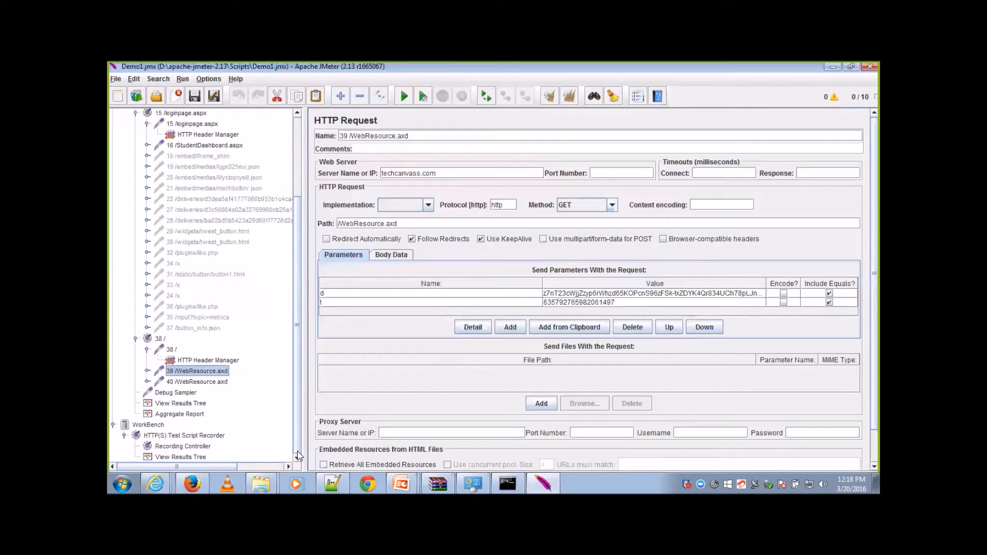
Step: Review the sample results in the Thread Group's View Results Tree and return to the Aggregate Report
{"action": "left_click", "coordinate": [191, 404]}
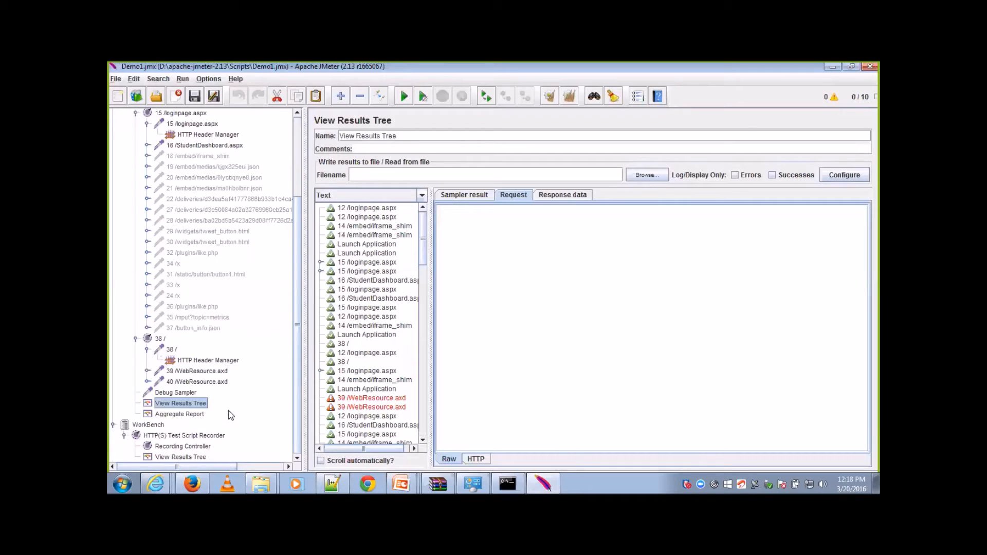
{"action": "left_click_drag", "start_coordinate": [422, 242], "coordinate": [427, 204]}
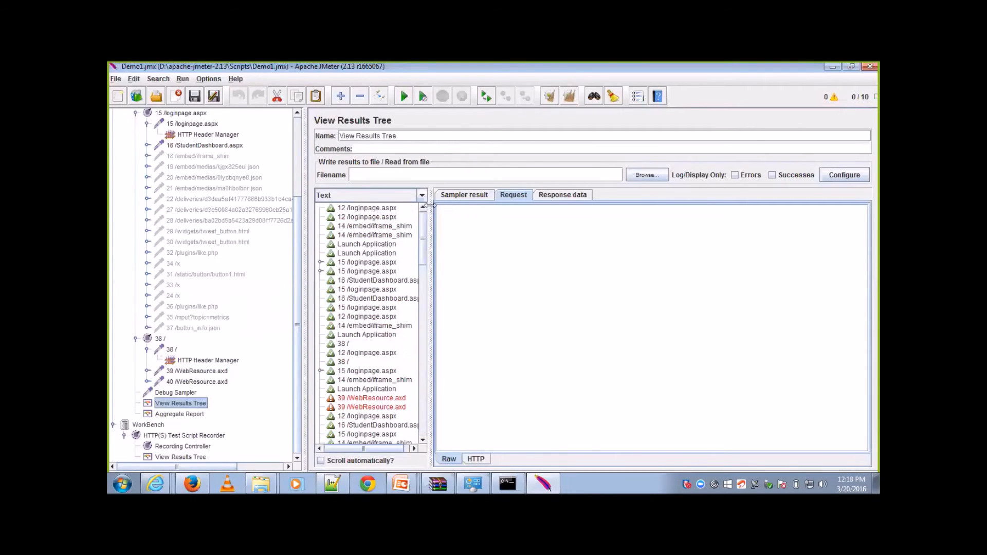
{"action": "left_click", "coordinate": [188, 415]}
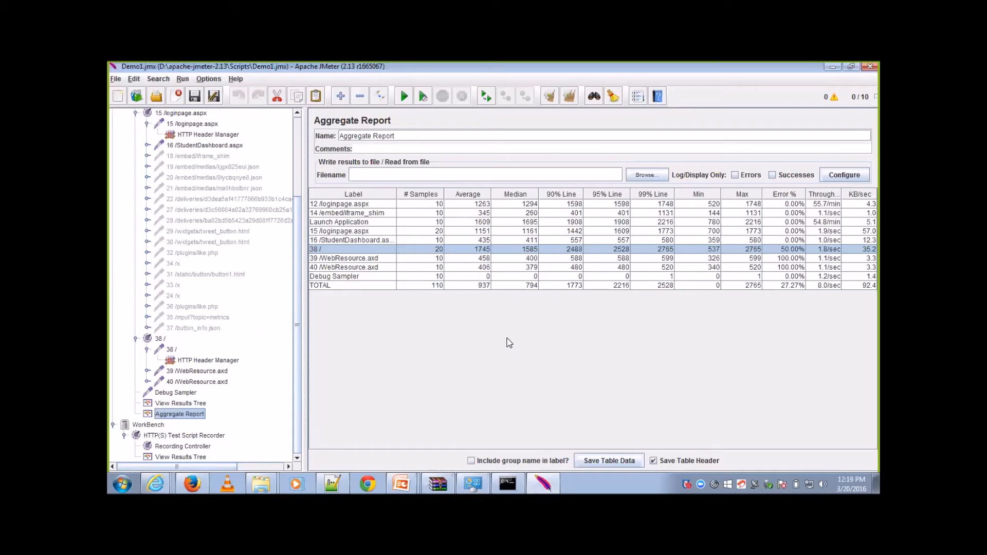
Step: Switch to Chrome, search Google for "jmeter plugins", and open the Downloads page of jmeter-plugins.org
{"action": "left_click", "coordinate": [367, 481]}
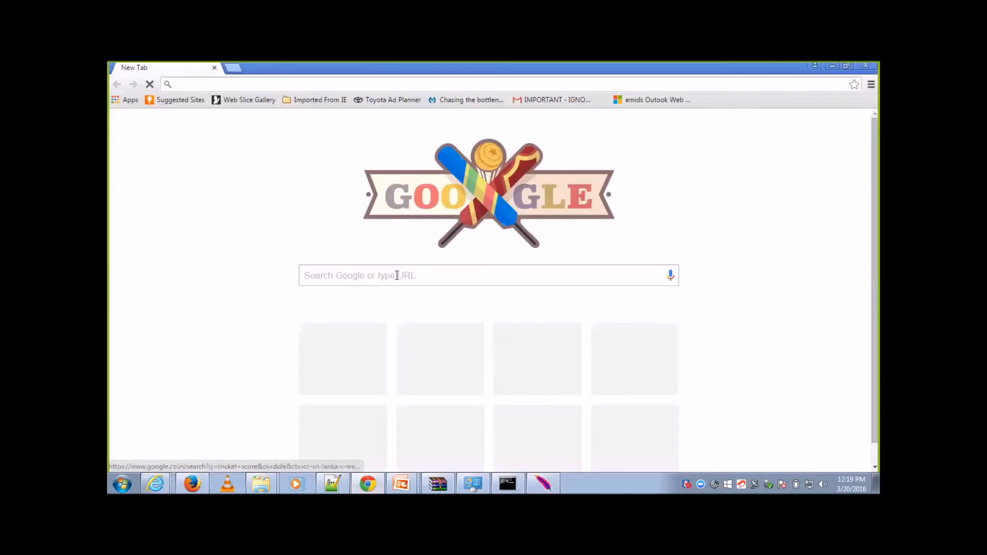
{"action": "left_click", "coordinate": [397, 275]}
{"action": "type", "text": "jmeter"}
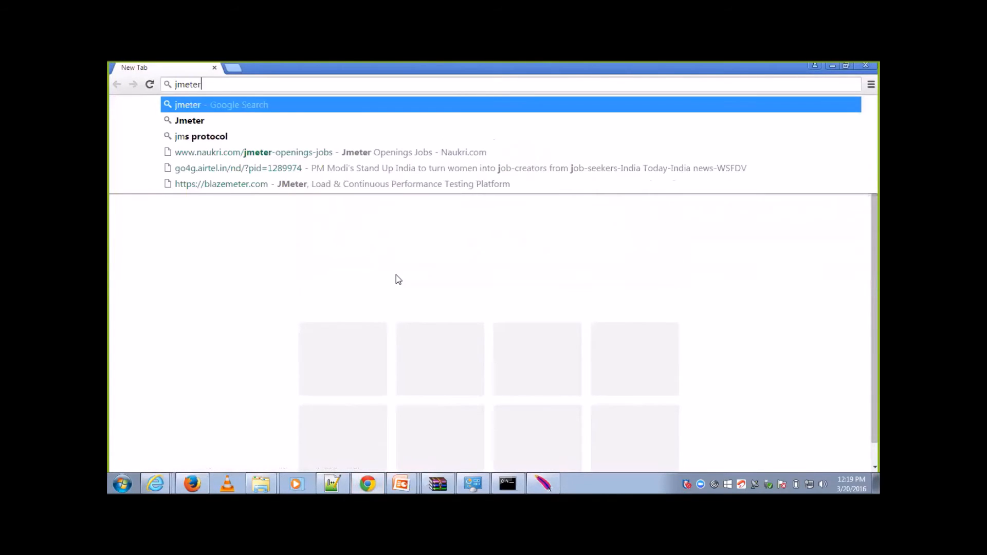
{"action": "type", "text": " plugins"}
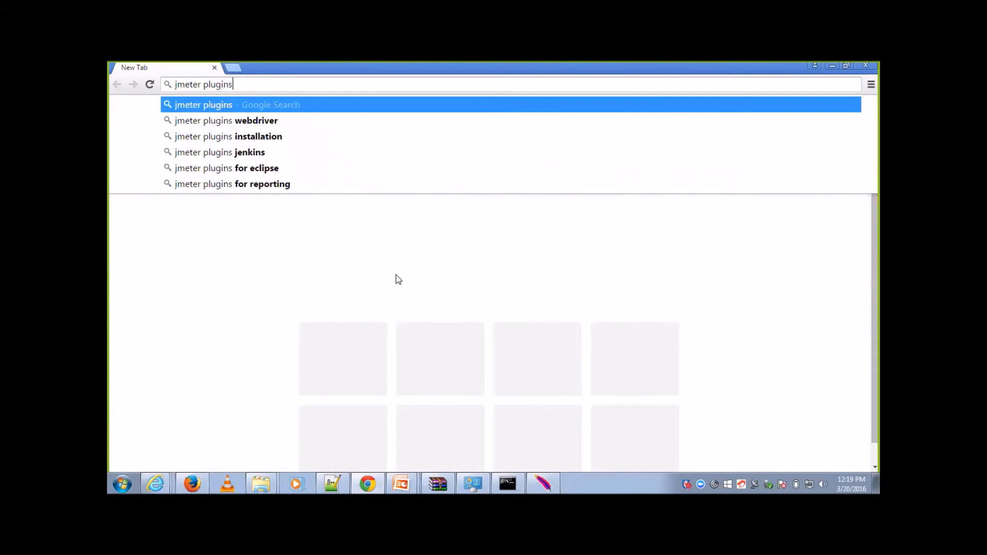
{"action": "key", "text": "Return"}
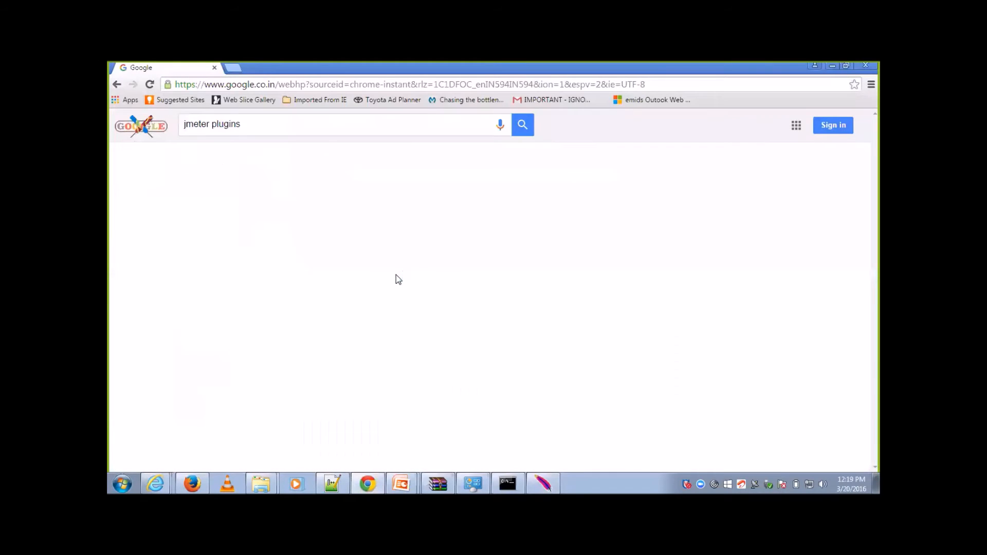
{"action": "left_click", "coordinate": [338, 215]}
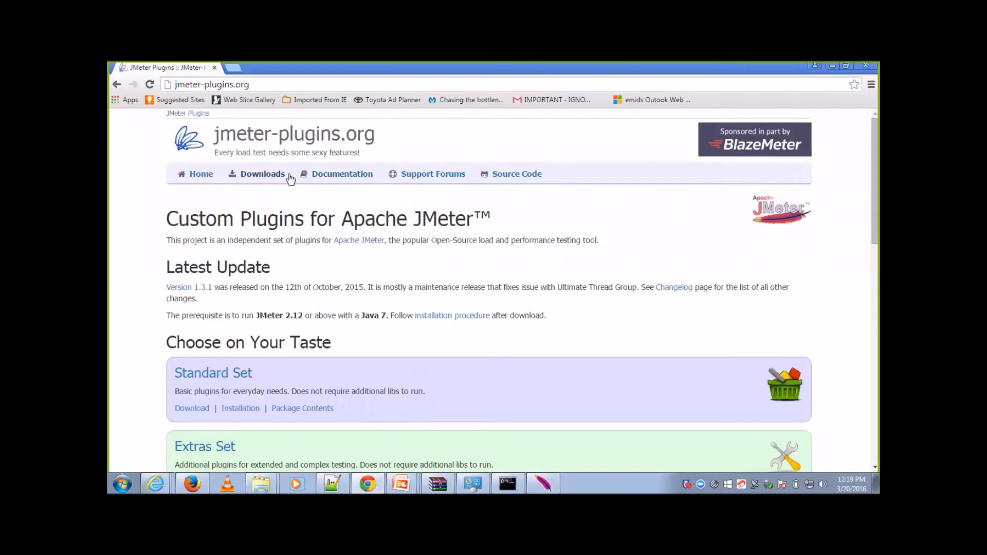
{"action": "left_click", "coordinate": [283, 175]}
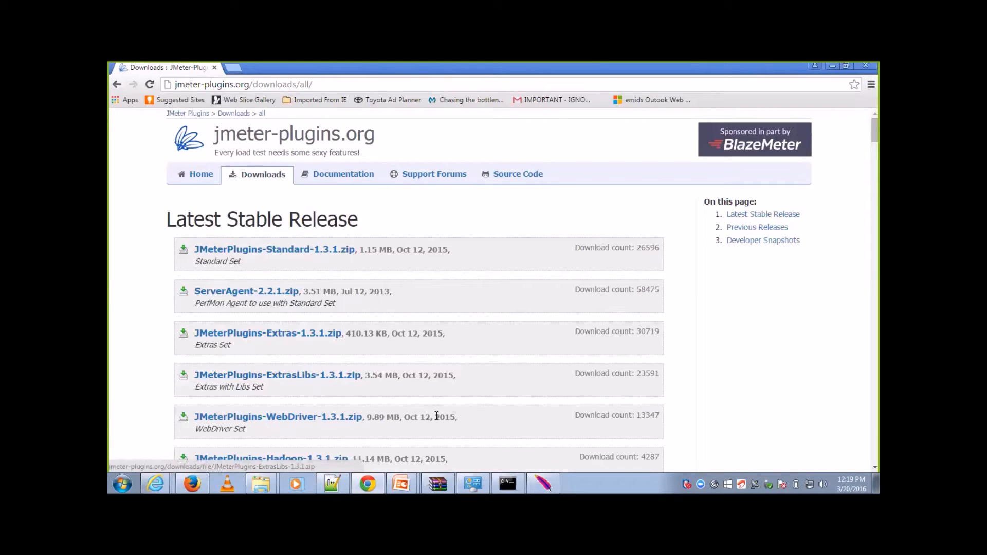
Step: Switch back to JMeter and view the config elements that can be added to the Launch Application controller
{"action": "left_click", "coordinate": [548, 483]}
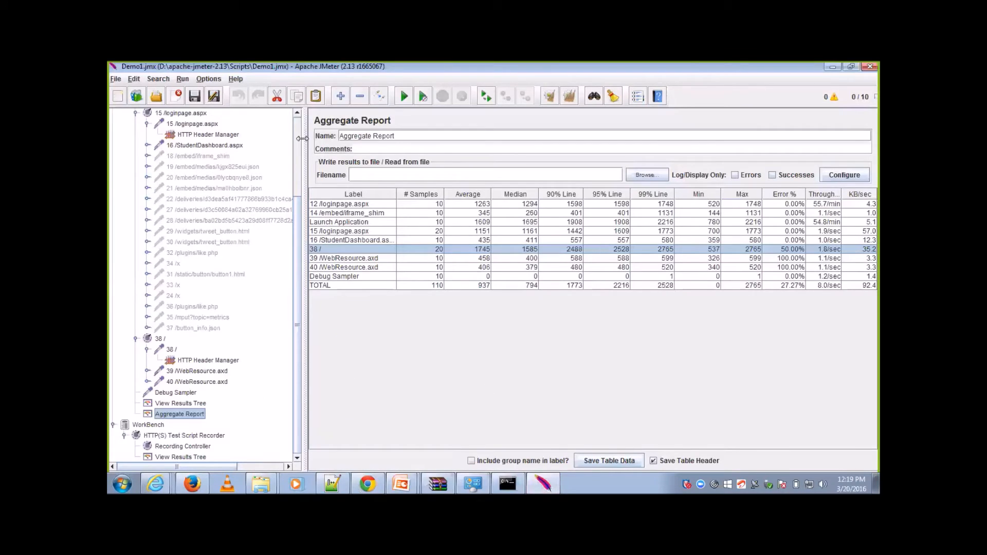
{"action": "scroll", "coordinate": [232, 141], "scroll_direction": "up", "scroll_amount": 5}
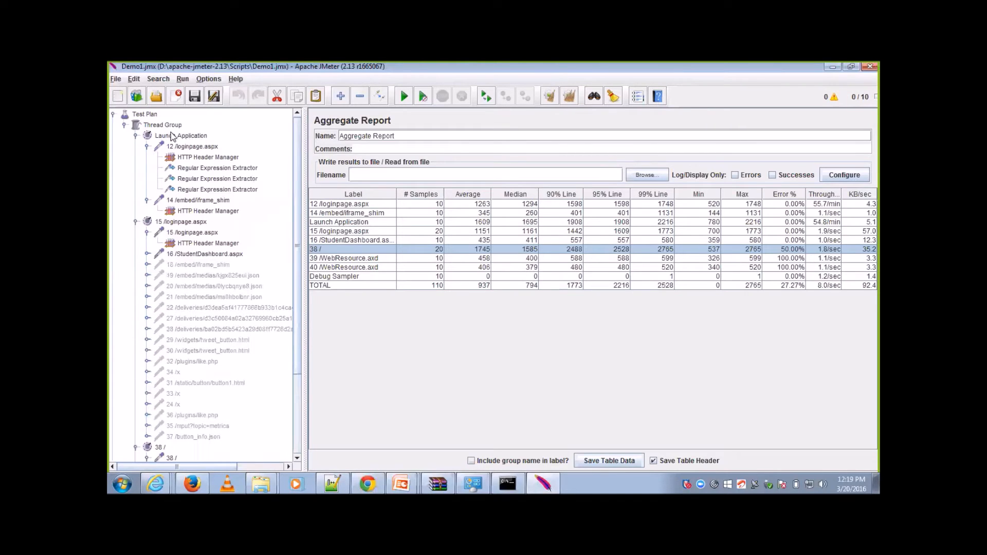
{"action": "left_click", "coordinate": [174, 136]}
{"action": "right_click", "coordinate": [173, 136]}
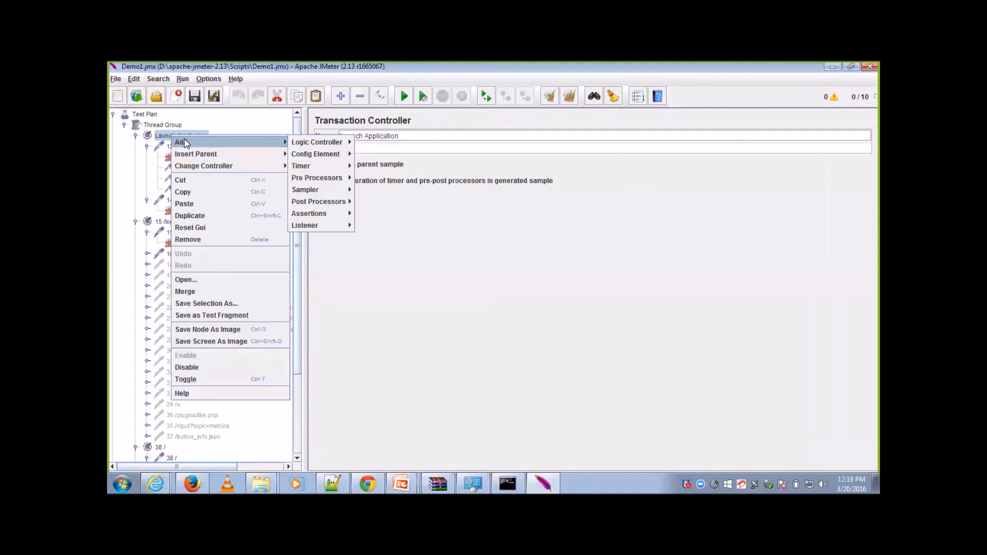
{"action": "mouse_move", "coordinate": [314, 152]}
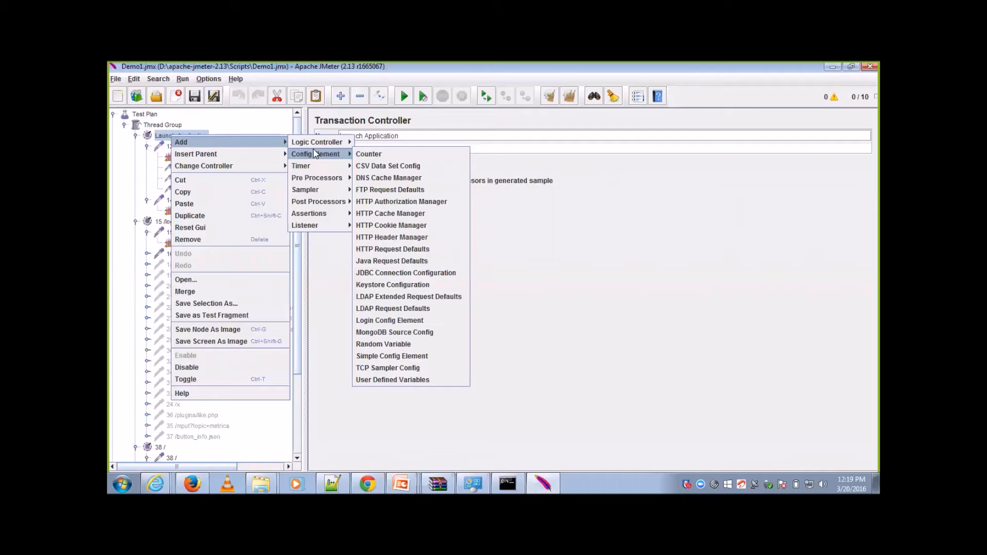
{"action": "left_click", "coordinate": [340, 306]}
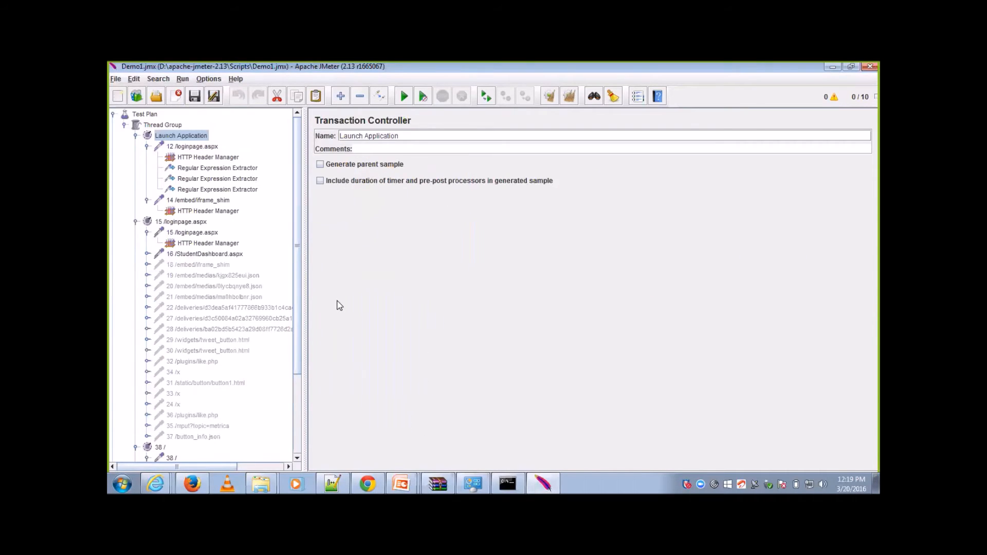
{"action": "left_click", "coordinate": [221, 144]}
{"action": "scroll", "coordinate": [302, 451], "scroll_direction": "down", "scroll_amount": 4}
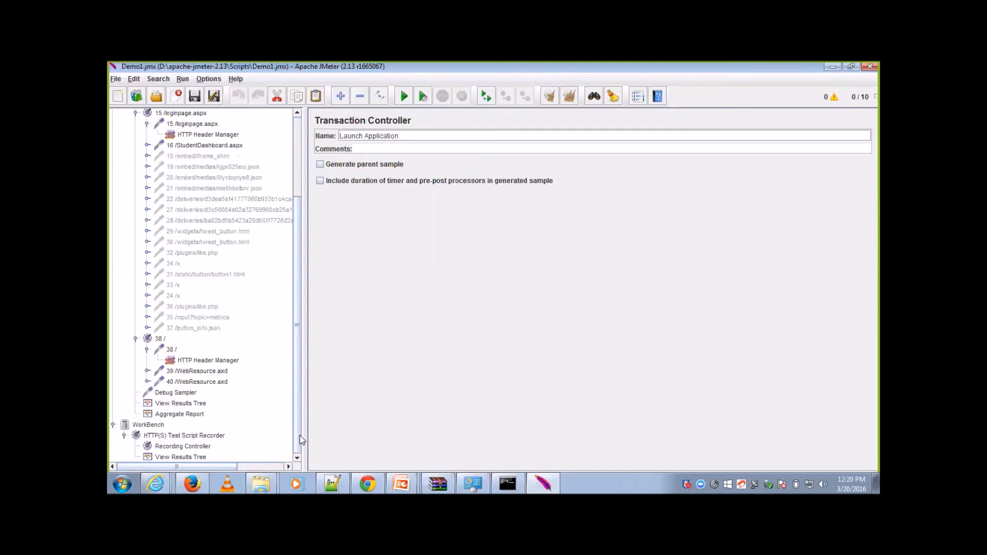
{"action": "scroll", "coordinate": [301, 419], "scroll_direction": "up", "scroll_amount": 2}
{"action": "scroll", "coordinate": [302, 293], "scroll_direction": "up", "scroll_amount": 2}
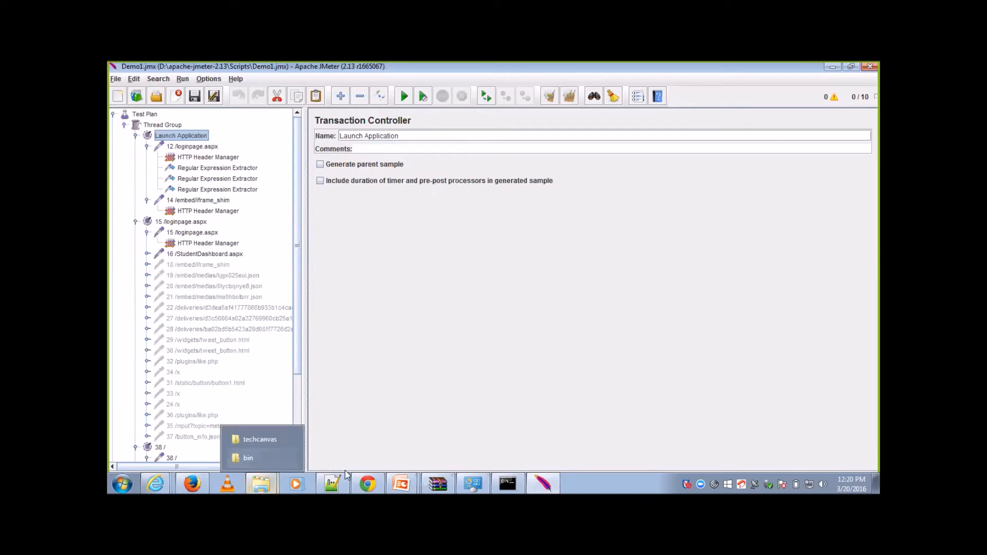
Step: Switch to Chrome, search Google for "blazemeter jmeter", and open BlazeMeter's JMeter Load Testing Blog and Resources page
{"action": "key", "text": "alt+Tab"}
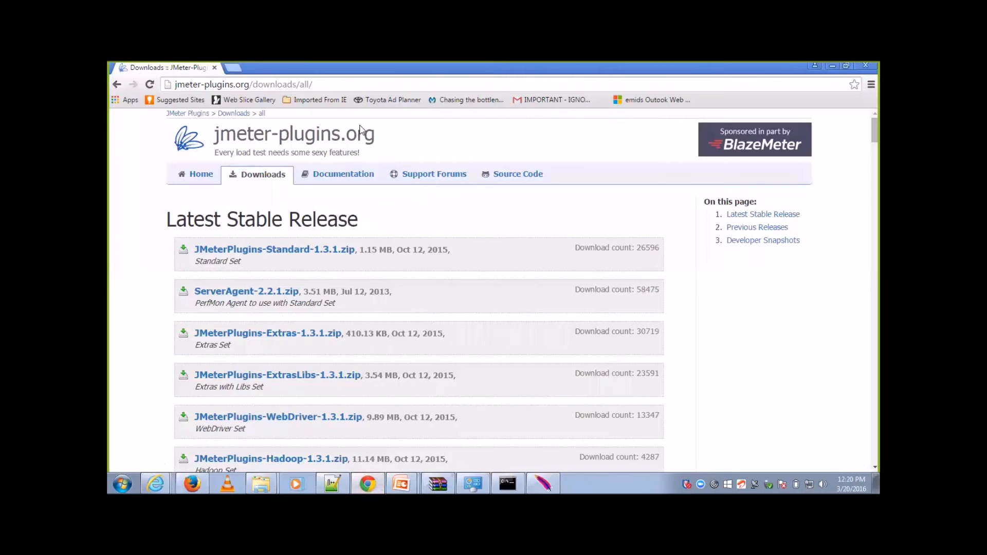
{"action": "left_click", "coordinate": [333, 83]}
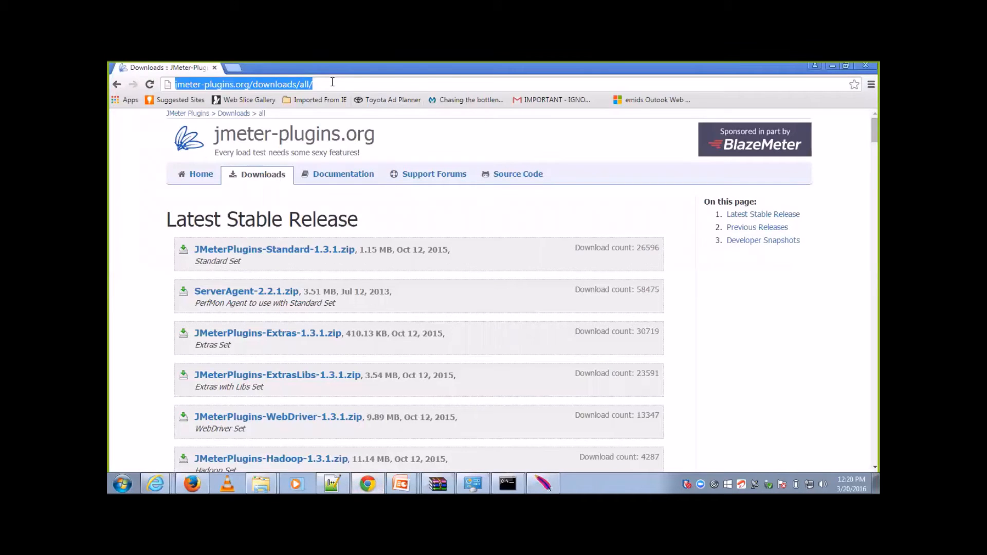
{"action": "type", "text": "google.co.in"}
{"action": "key", "text": "Return"}
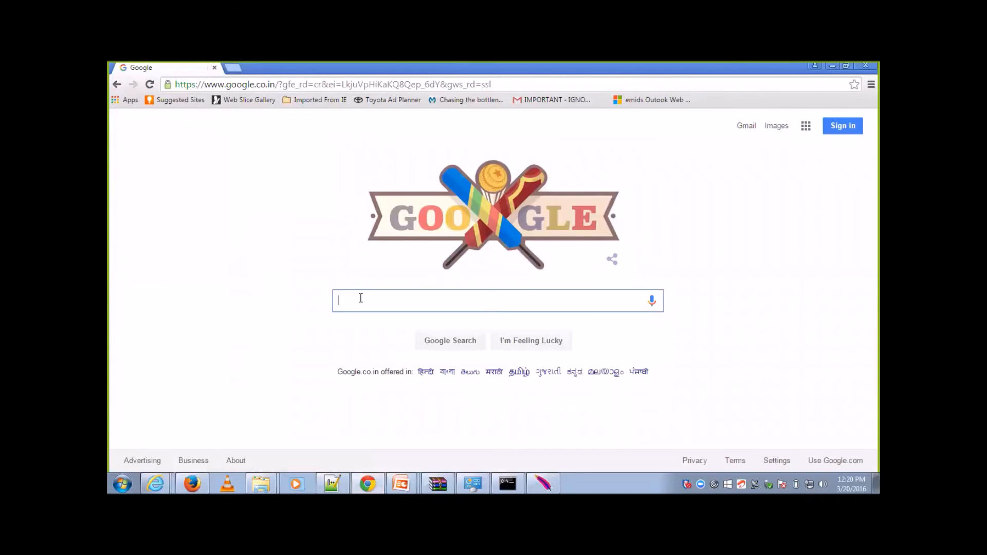
{"action": "type", "text": "blazemeter "}
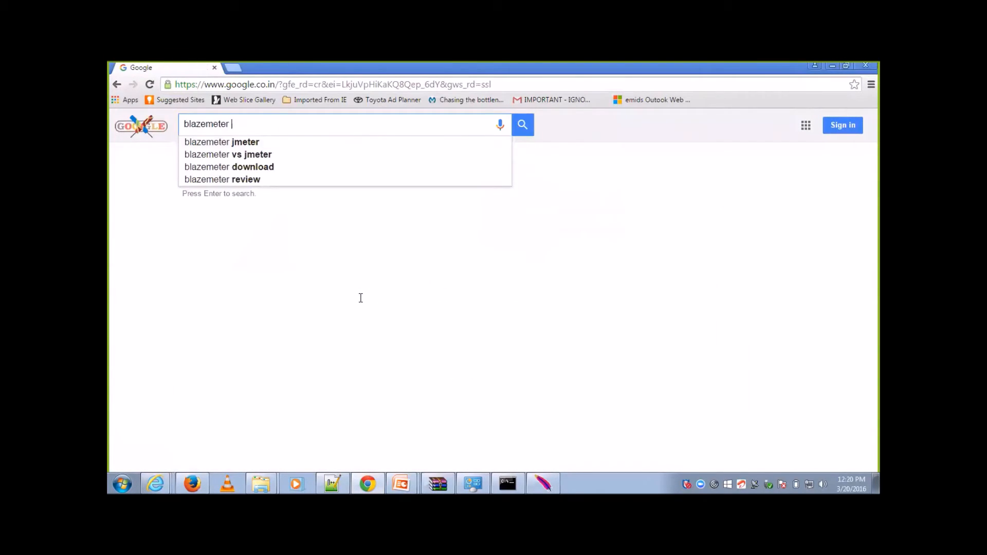
{"action": "type", "text": "jmeter"}
{"action": "key", "text": "Return"}
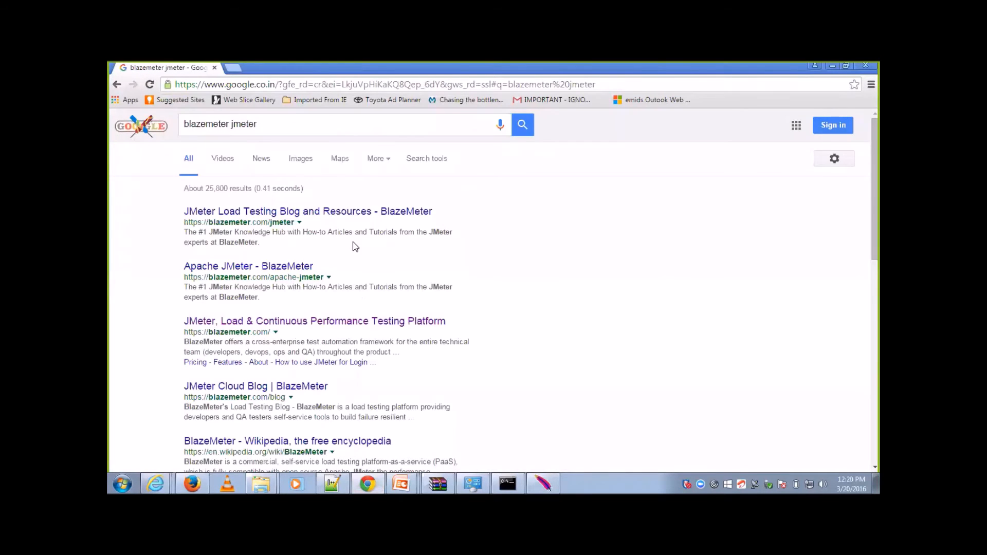
{"action": "left_click", "coordinate": [353, 216]}
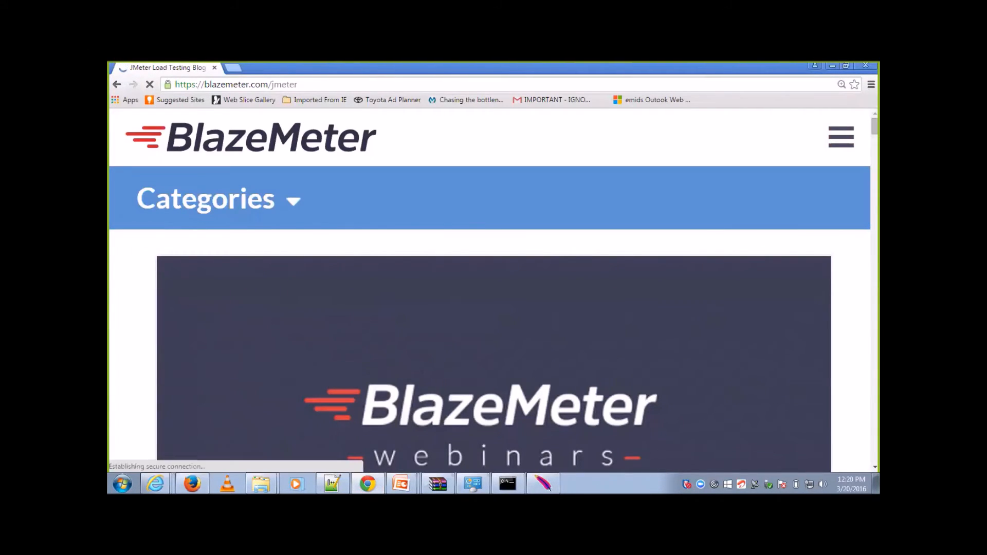
Step: Skim the BlazeMeter blog page and search its posts for "jmeter listener"
{"action": "scroll", "coordinate": [491, 293], "scroll_direction": "down", "scroll_amount": 10}
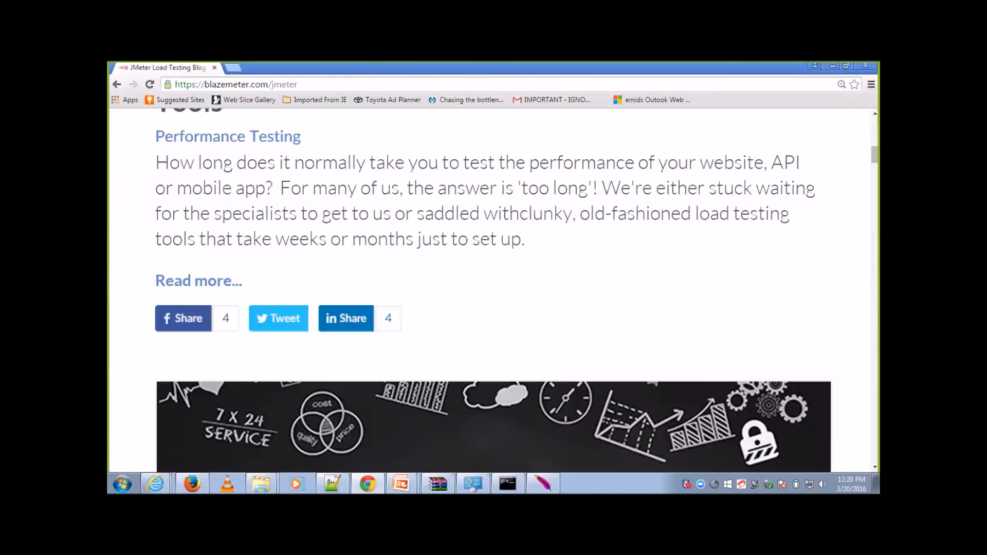
{"action": "scroll", "coordinate": [491, 290], "scroll_direction": "up", "scroll_amount": 8}
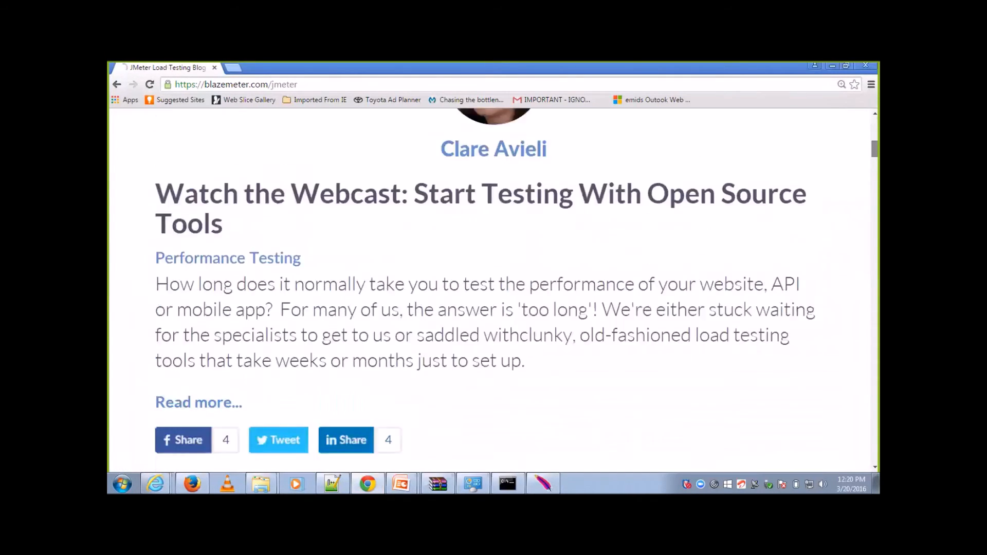
{"action": "scroll", "coordinate": [494, 288], "scroll_direction": "up", "scroll_amount": 4}
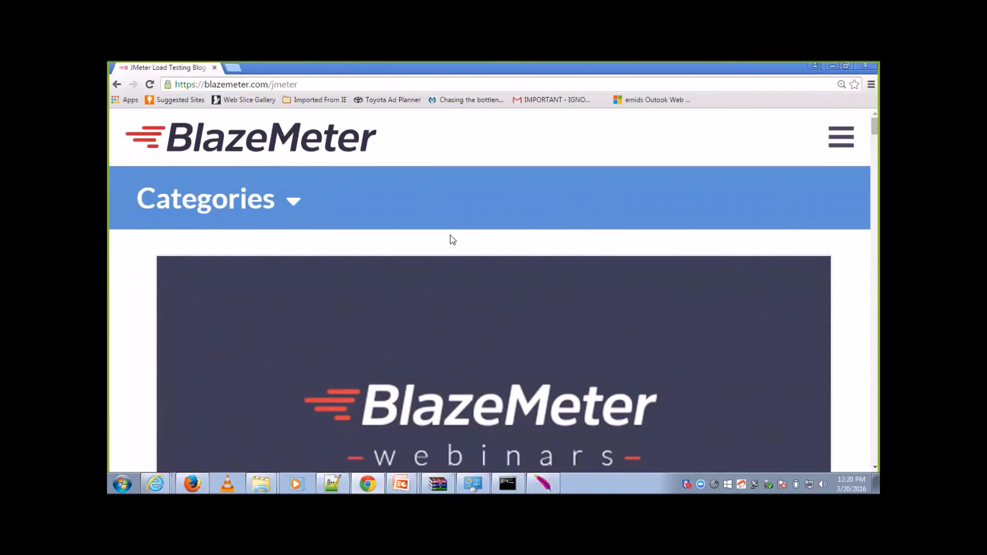
{"action": "left_click", "coordinate": [293, 203]}
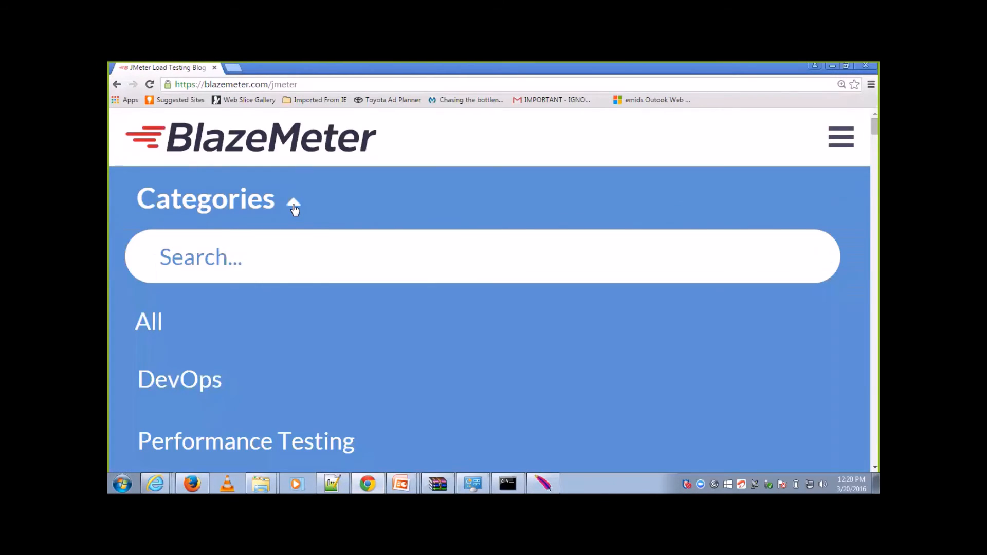
{"action": "left_click", "coordinate": [285, 259]}
{"action": "type", "text": "jmeter lis"}
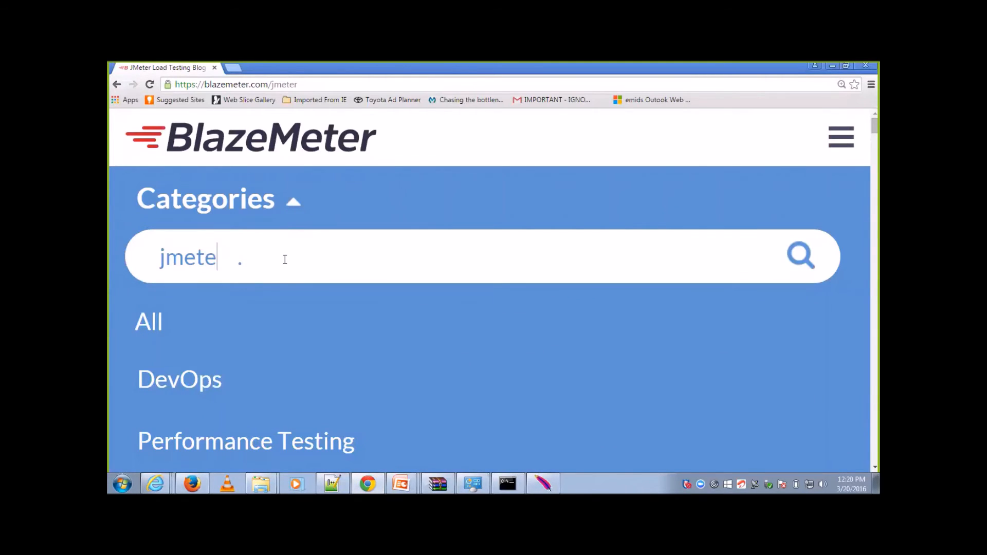
{"action": "type", "text": "teneer"}
{"action": "key", "text": "BackSpace"}
{"action": "key", "text": "BackSpace"}
{"action": "type", "text": "r"}
{"action": "key", "text": "Return"}
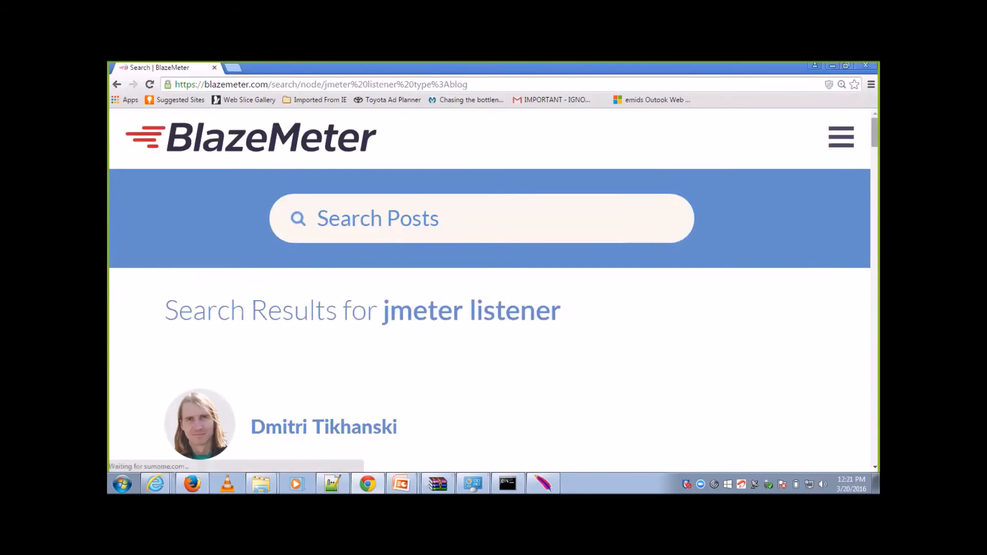
Step: Open the post "How to Monitor Your Server Health & Performance During a JMeter Load Test" from the search results and skim it
{"action": "scroll", "coordinate": [488, 287], "scroll_direction": "down", "scroll_amount": 6}
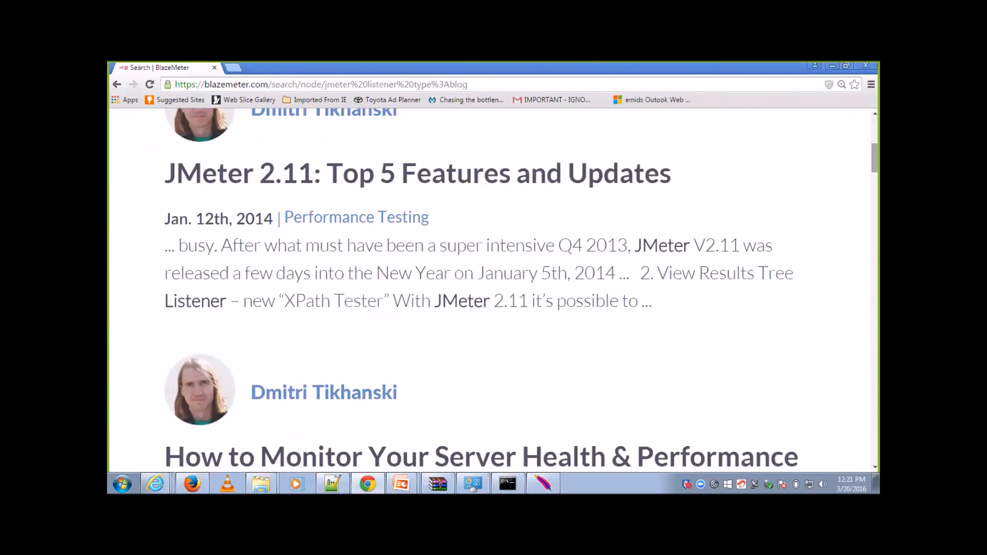
{"action": "scroll", "coordinate": [482, 292], "scroll_direction": "down", "scroll_amount": 3}
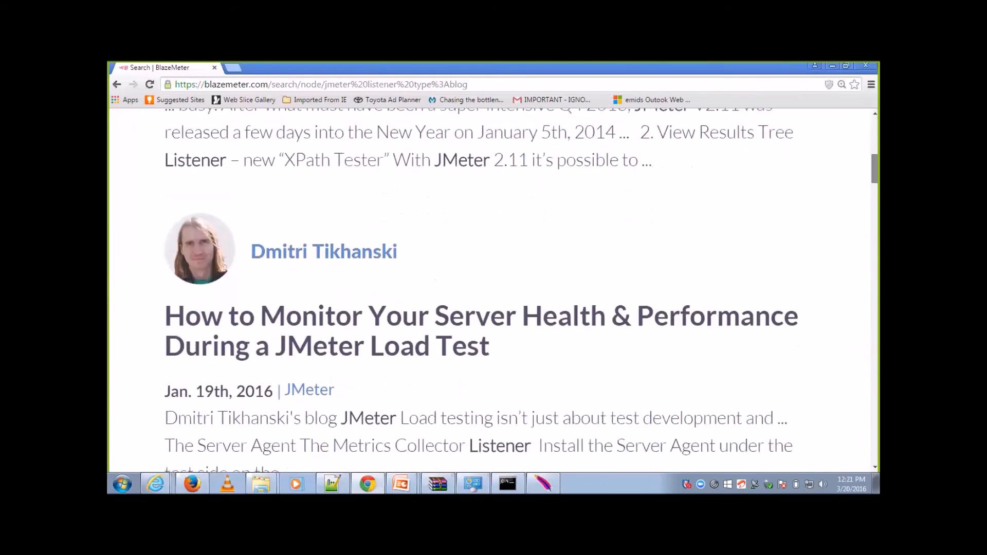
{"action": "scroll", "coordinate": [482, 288], "scroll_direction": "down", "scroll_amount": 4}
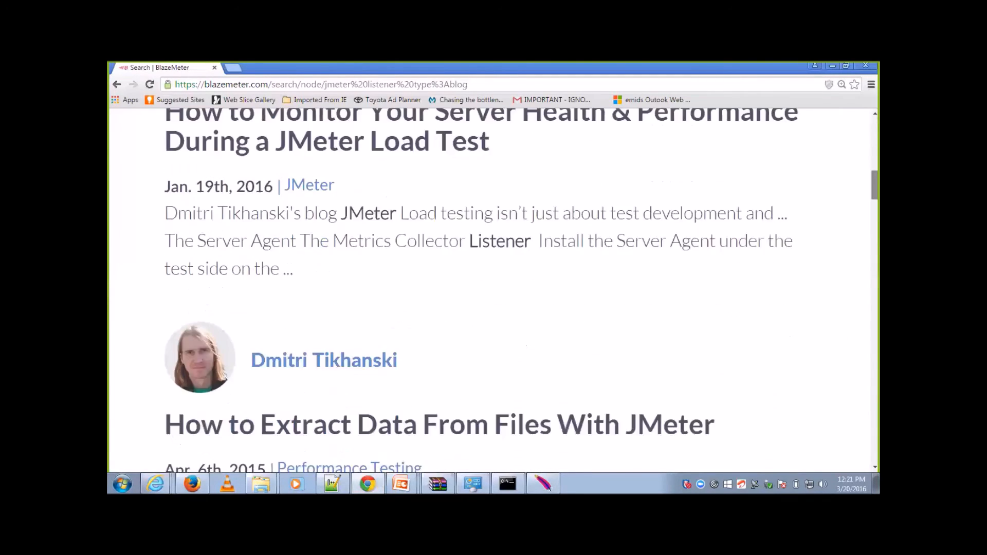
{"action": "scroll", "coordinate": [493, 290], "scroll_direction": "down", "scroll_amount": 2}
{"action": "scroll", "coordinate": [378, 256], "scroll_direction": "up", "scroll_amount": 5}
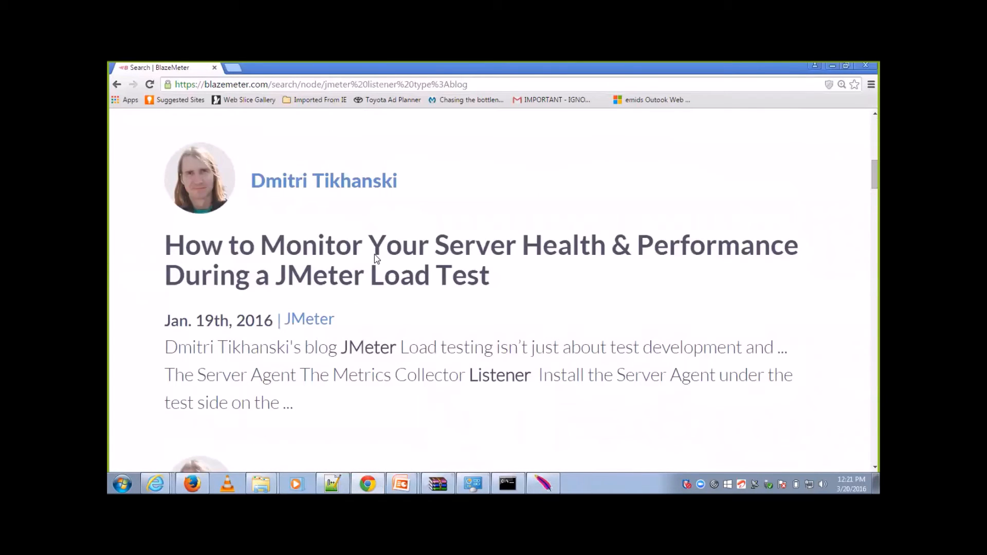
{"action": "left_click", "coordinate": [374, 254]}
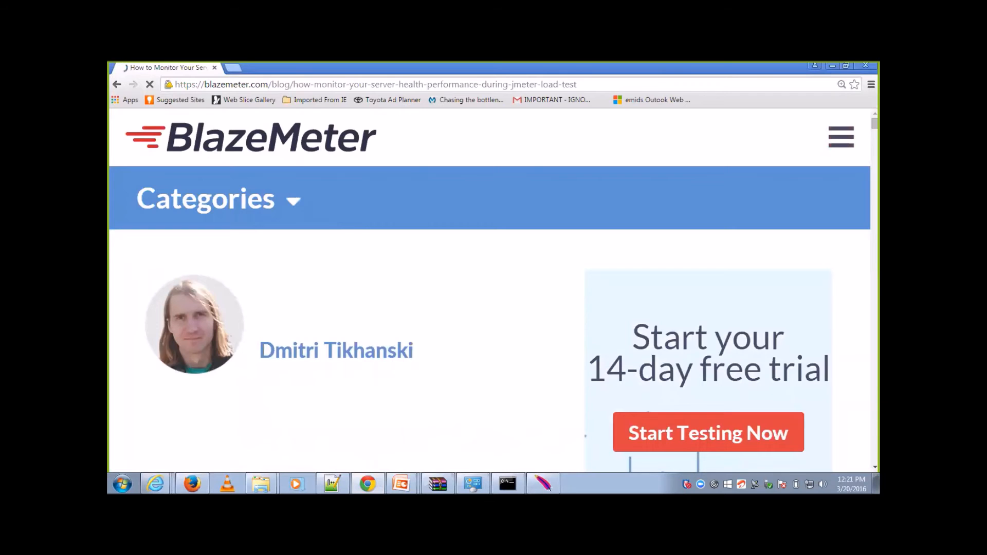
{"action": "scroll", "coordinate": [490, 291], "scroll_direction": "down", "scroll_amount": 5}
{"action": "scroll", "coordinate": [490, 291], "scroll_direction": "down", "scroll_amount": 8}
{"action": "scroll", "coordinate": [489, 291], "scroll_direction": "down", "scroll_amount": 10}
{"action": "scroll", "coordinate": [490, 291], "scroll_direction": "down", "scroll_amount": 4}
{"action": "scroll", "coordinate": [489, 291], "scroll_direction": "up", "scroll_amount": 20}
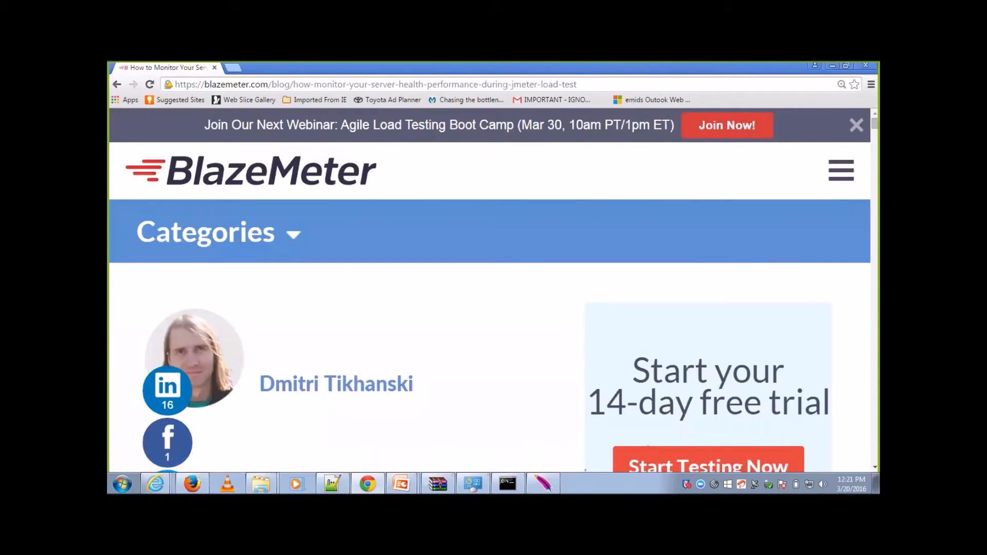
Step: Search Google for "jmeter" and open the Apache JMeter website from the results
{"action": "left_click", "coordinate": [719, 86]}
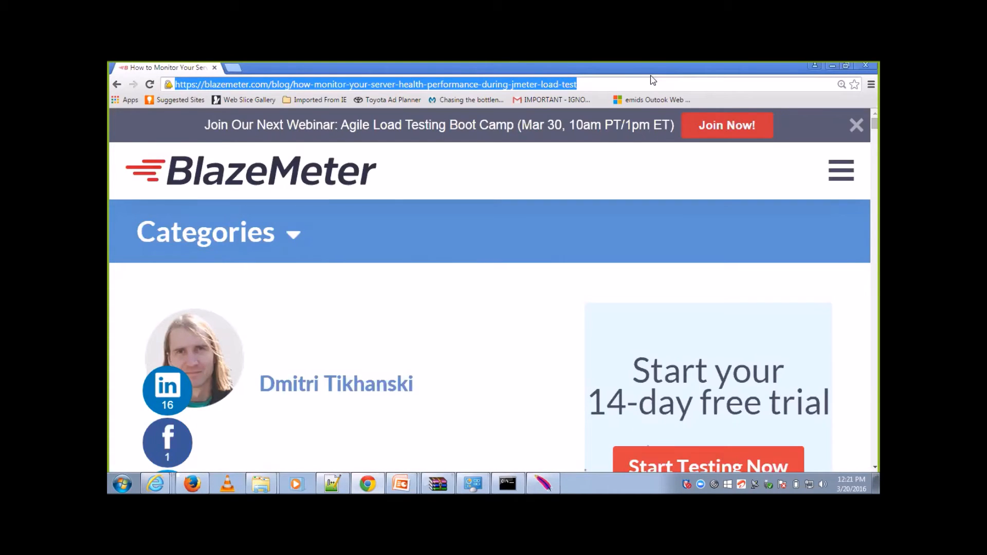
{"action": "type", "text": "goog"}
{"action": "key", "text": "Return"}
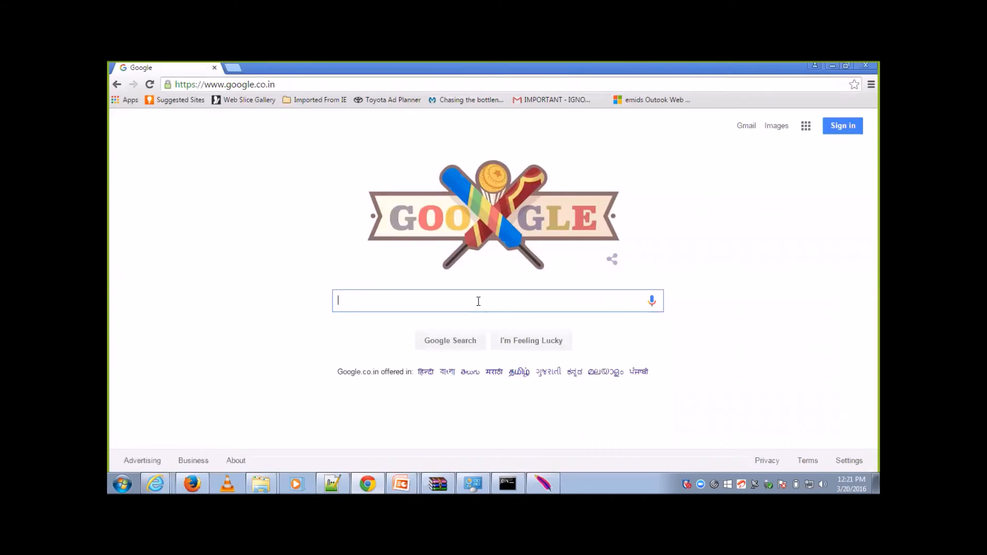
{"action": "type", "text": "jmeter"}
{"action": "key", "text": "Return"}
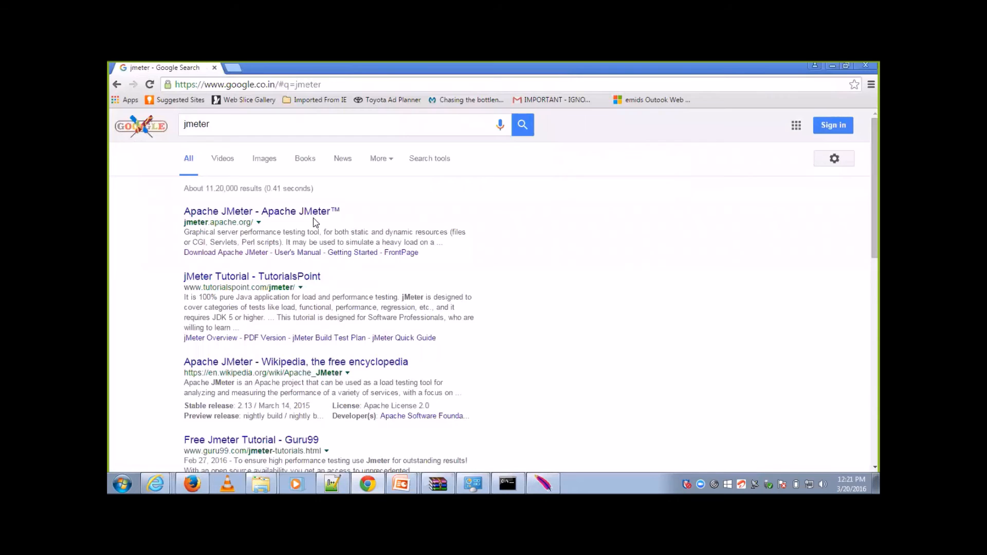
{"action": "left_click", "coordinate": [313, 214]}
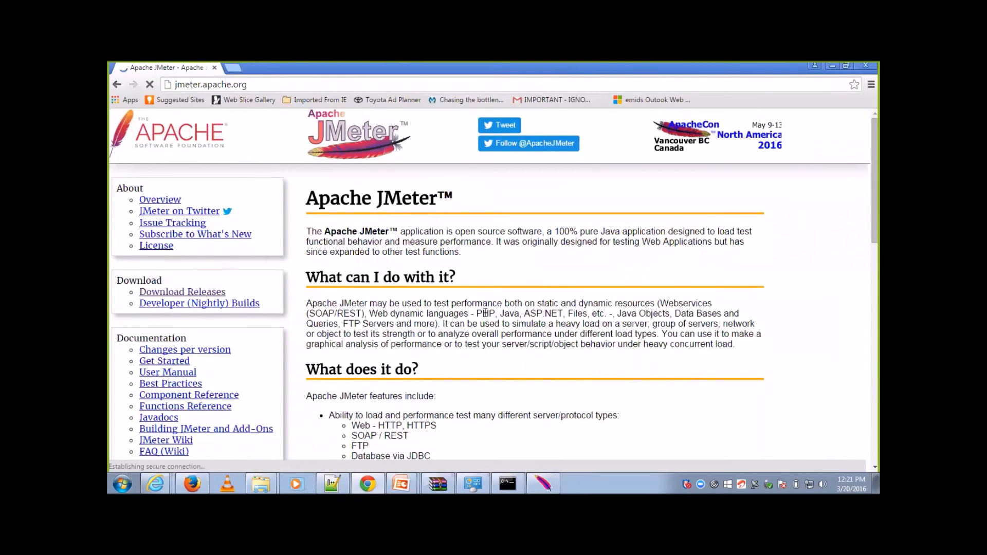
Step: Skim the Apache JMeter home page and highlight the introduction and "What can I do with it?" sections
{"action": "scroll", "coordinate": [489, 288], "scroll_direction": "down", "scroll_amount": 1}
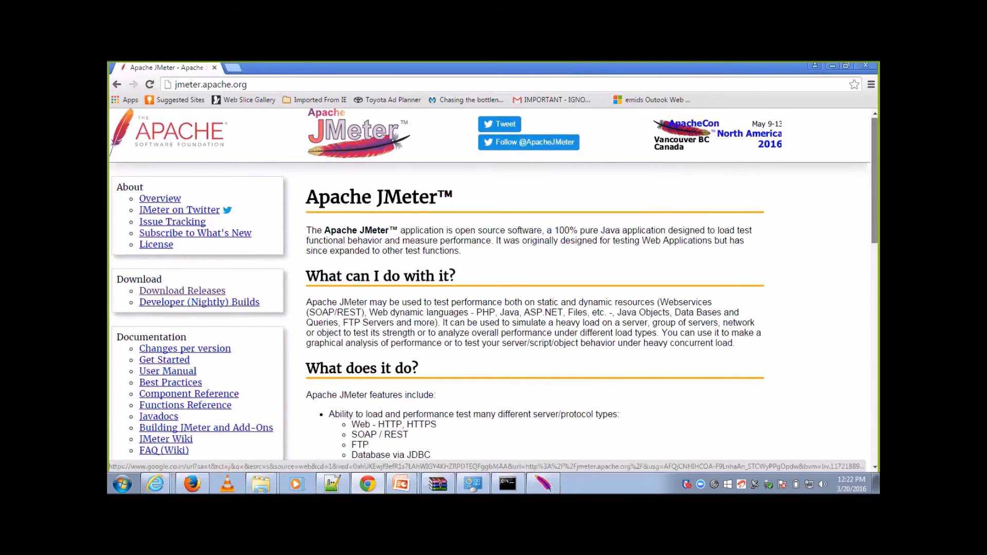
{"action": "scroll", "coordinate": [489, 288], "scroll_direction": "down", "scroll_amount": 1}
{"action": "scroll", "coordinate": [560, 315], "scroll_direction": "down", "scroll_amount": 5}
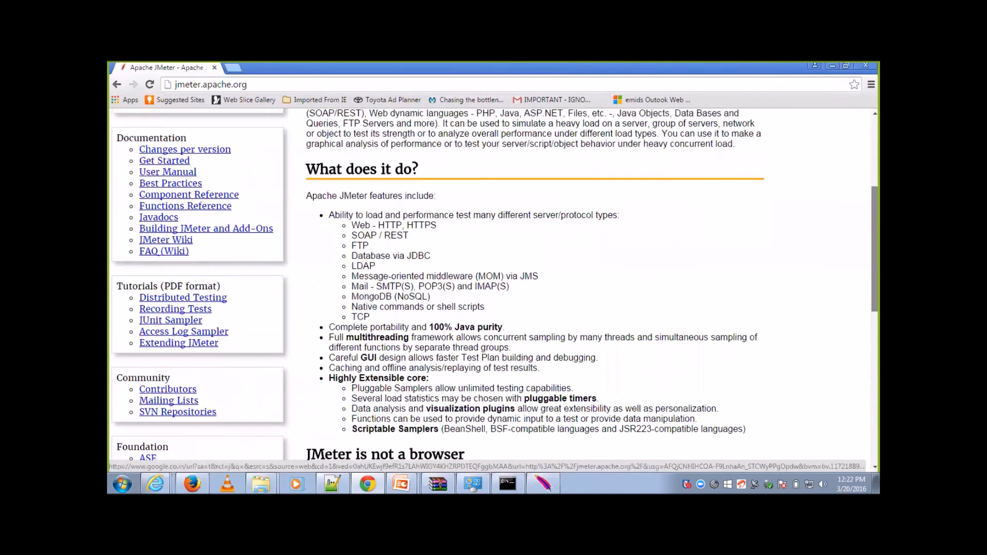
{"action": "scroll", "coordinate": [560, 314], "scroll_direction": "up", "scroll_amount": 5}
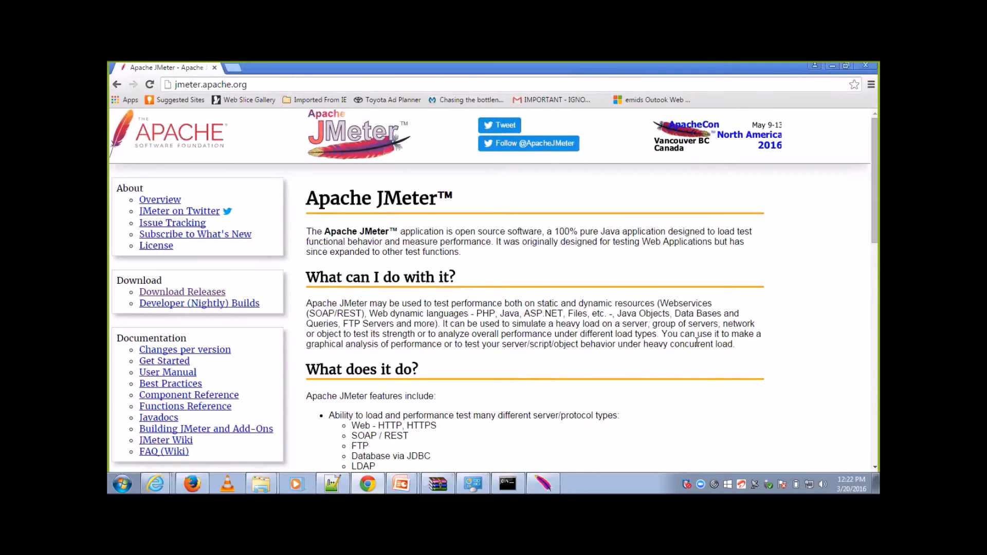
{"action": "left_click_drag", "start_coordinate": [731, 335], "coordinate": [692, 334]}
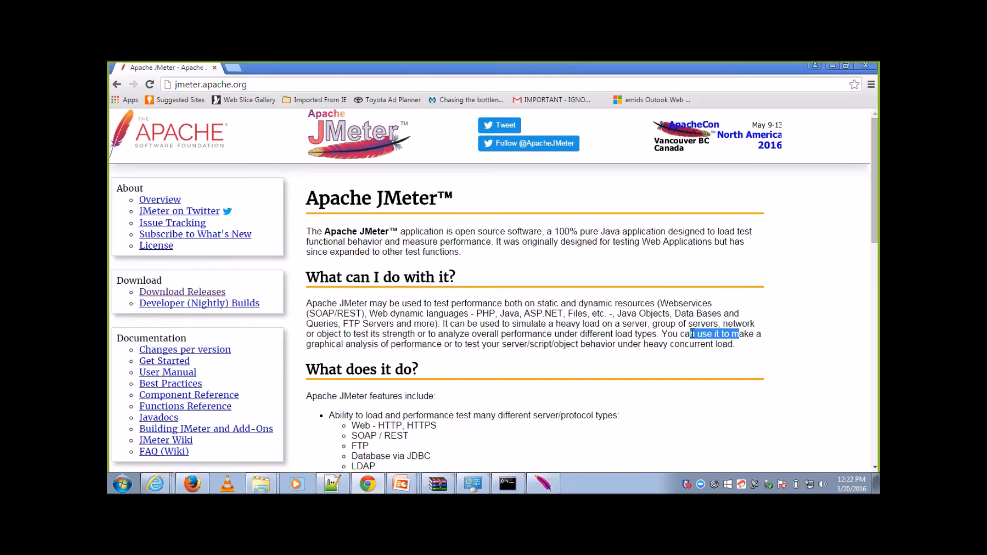
{"action": "left_click_drag", "start_coordinate": [735, 356], "coordinate": [304, 317]}
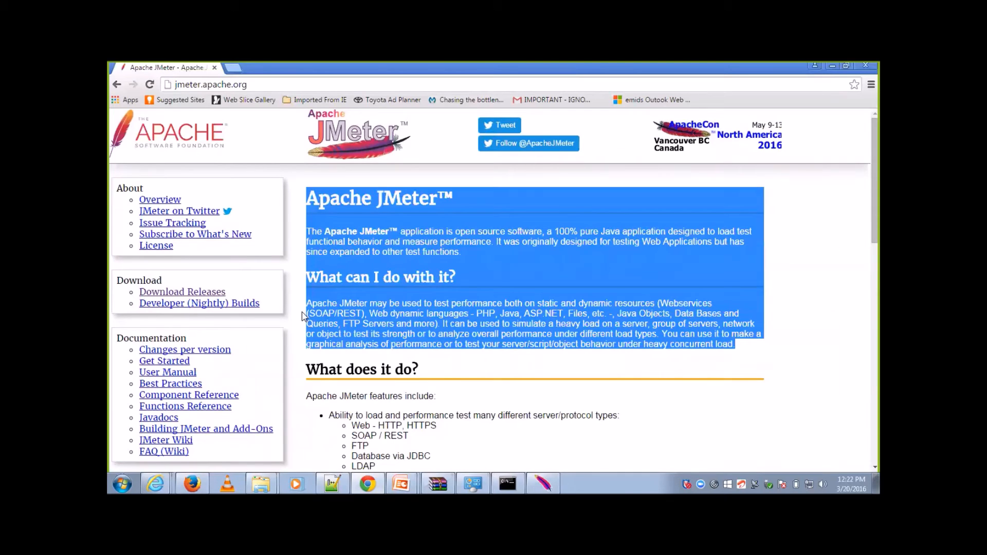
{"action": "left_click", "coordinate": [438, 331]}
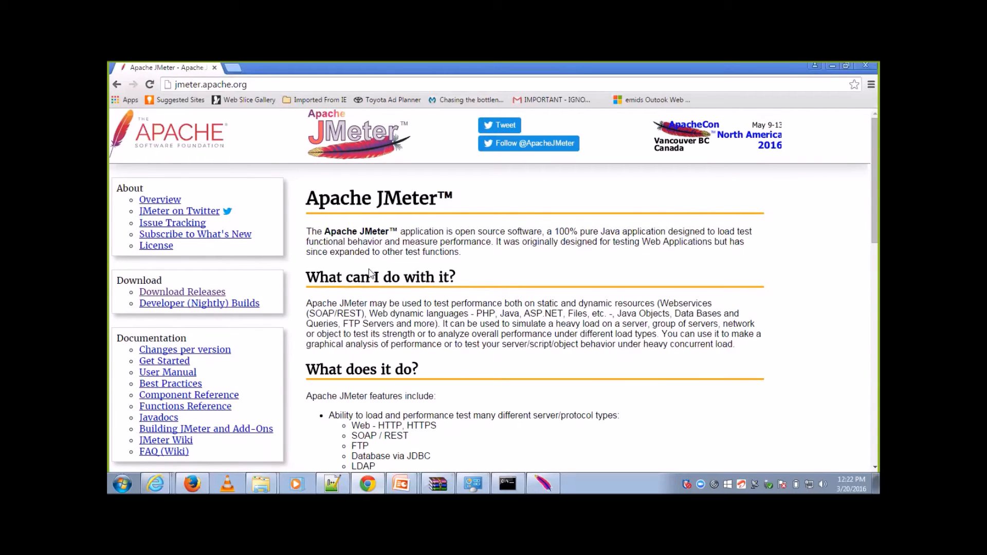
Step: Search Google for "vskills" and open the Vskills certification website
{"action": "left_click", "coordinate": [315, 80]}
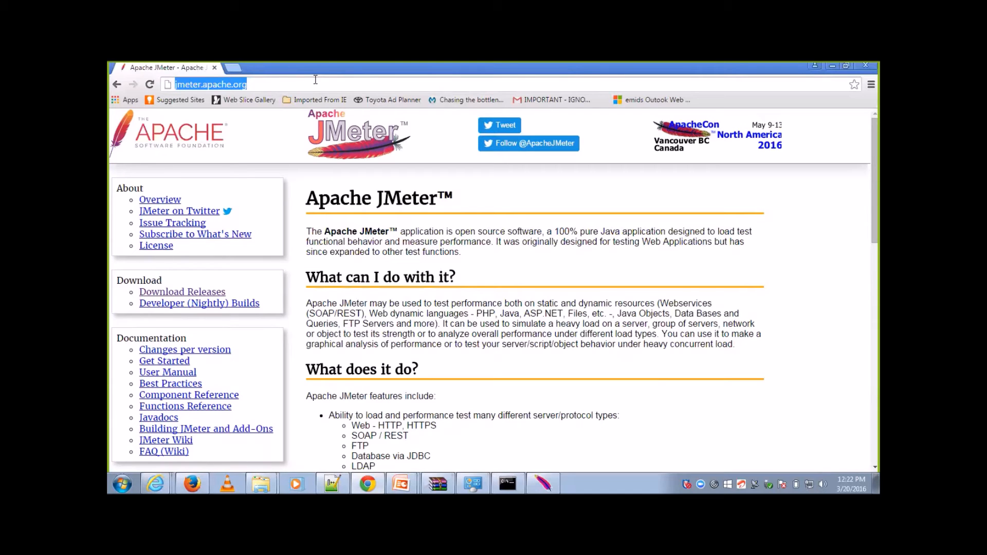
{"action": "type", "text": "google.co.in"}
{"action": "key", "text": "Return"}
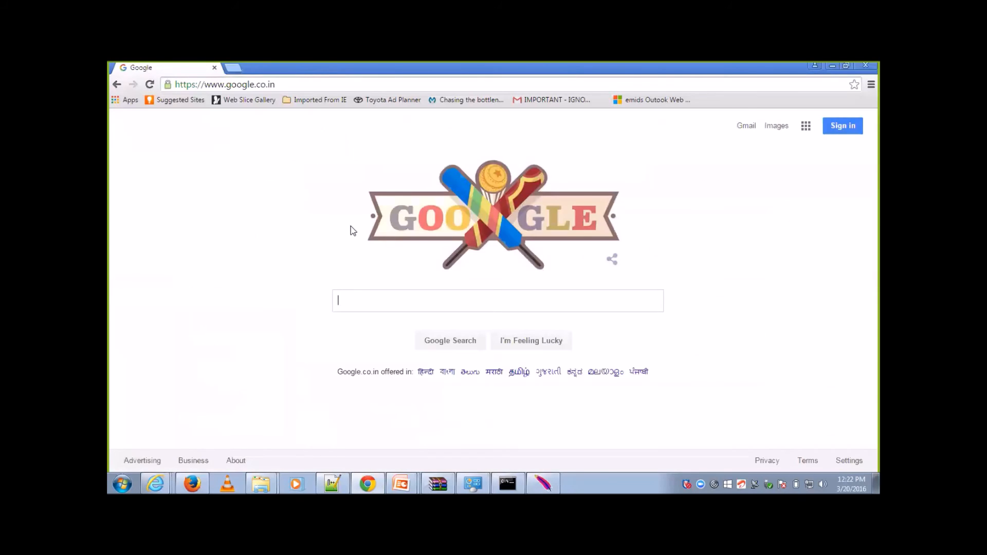
{"action": "type", "text": "vskill"}
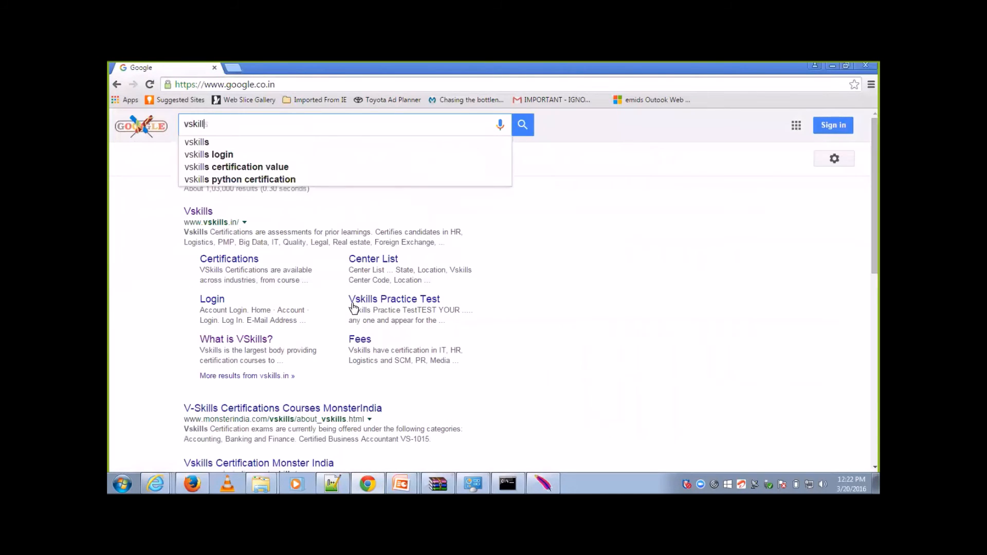
{"action": "type", "text": "s"}
{"action": "key", "text": "Return"}
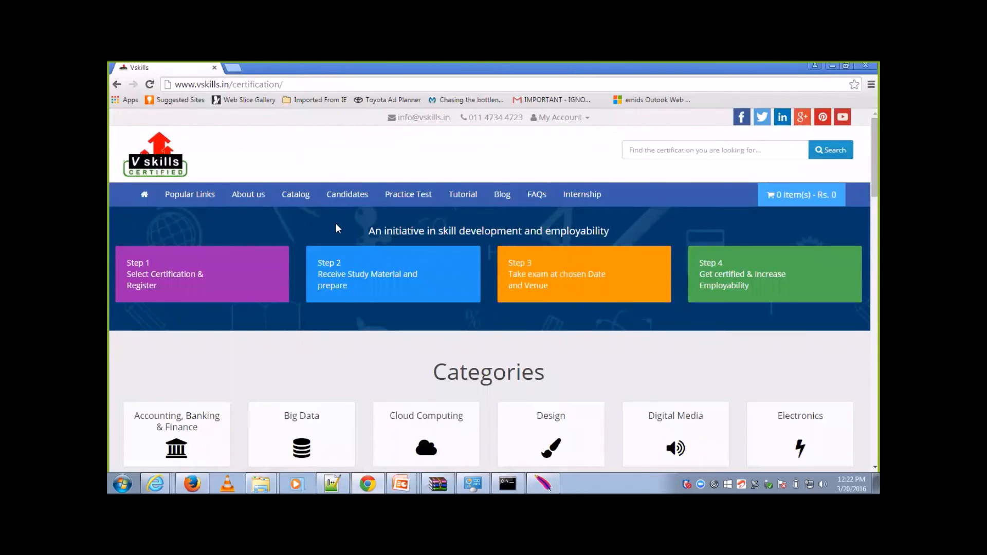
Step: Look through the certification categories on the Vskills home page and open the Information Technology category
{"action": "mouse_move", "coordinate": [361, 203]}
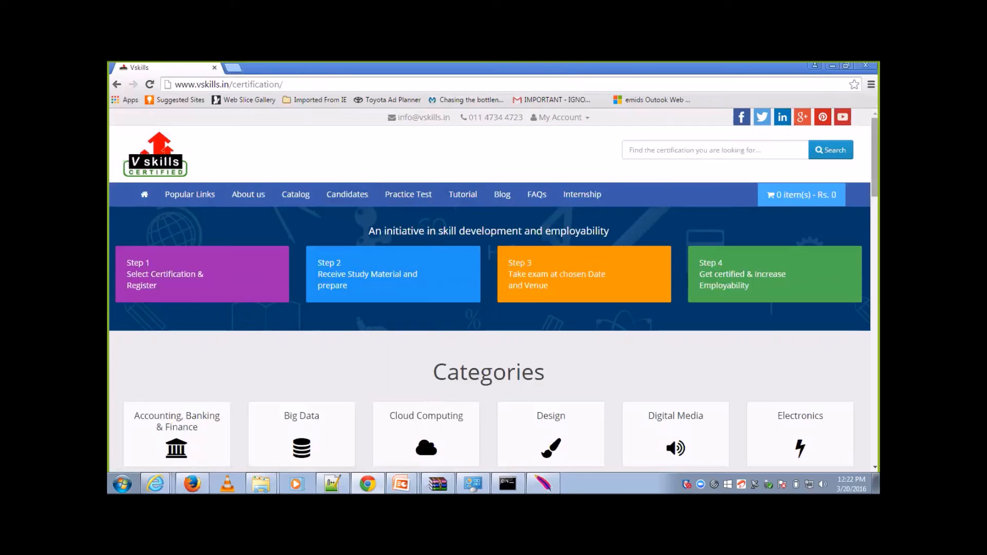
{"action": "scroll", "coordinate": [491, 290], "scroll_direction": "down", "scroll_amount": 6}
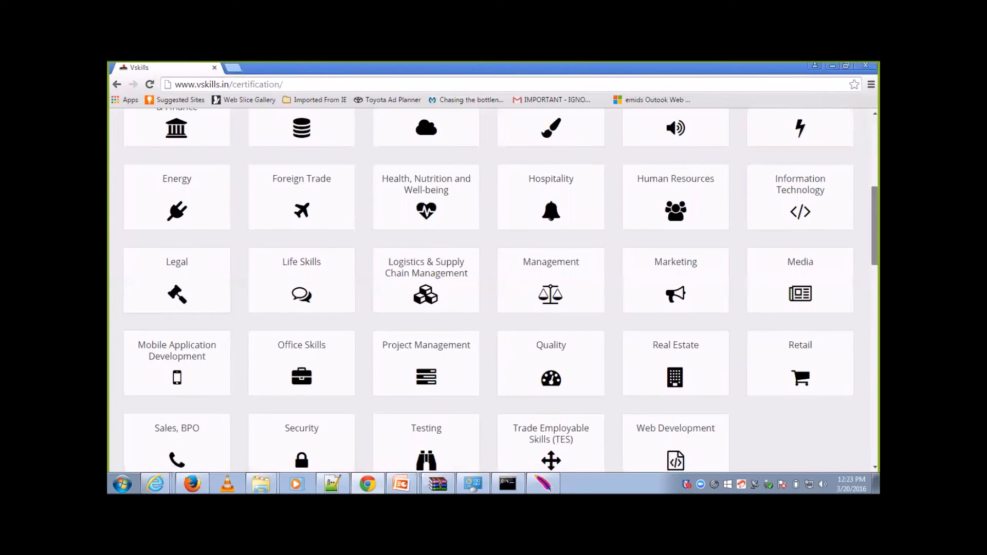
{"action": "scroll", "coordinate": [491, 290], "scroll_direction": "down", "scroll_amount": 3}
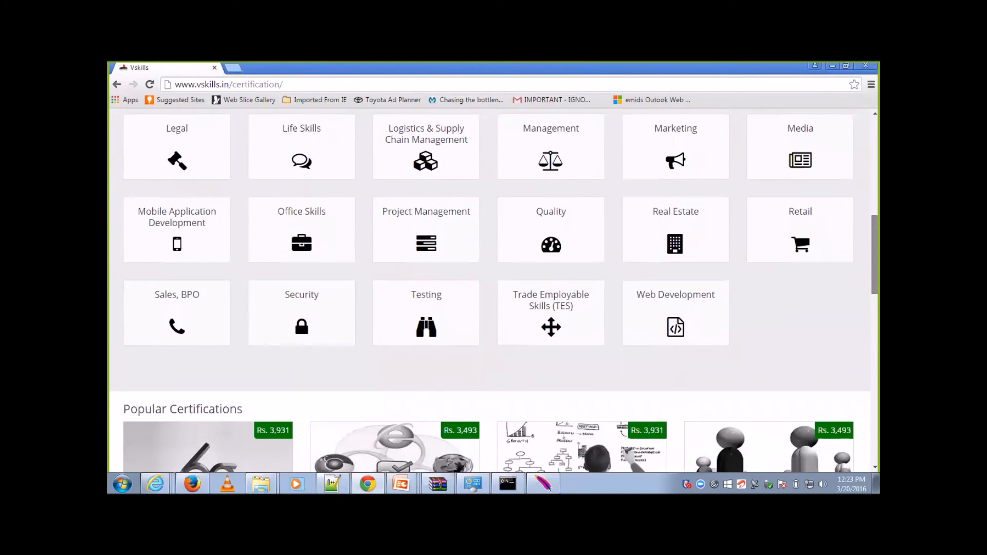
{"action": "scroll", "coordinate": [491, 290], "scroll_direction": "up", "scroll_amount": 3}
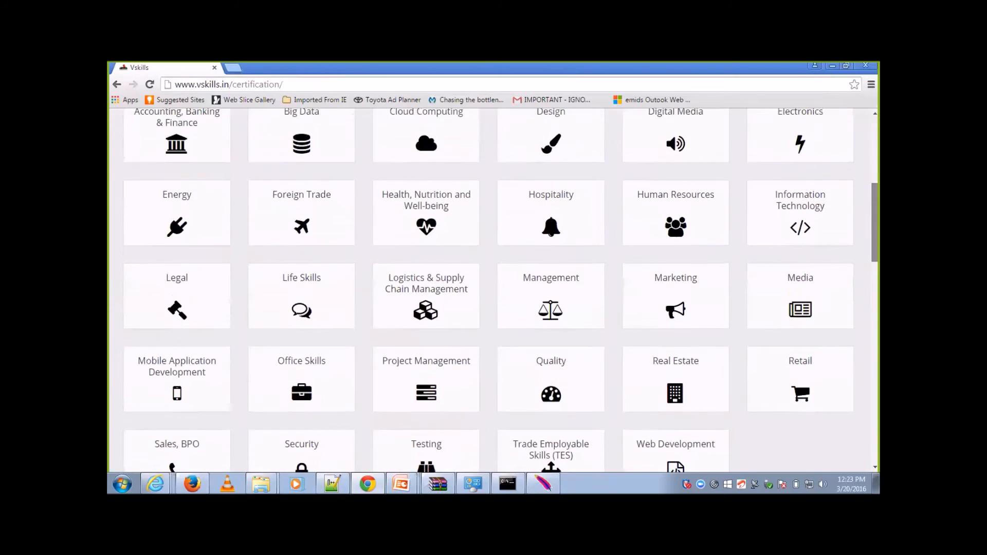
{"action": "scroll", "coordinate": [491, 291], "scroll_direction": "up", "scroll_amount": 2}
{"action": "scroll", "coordinate": [811, 348], "scroll_direction": "up", "scroll_amount": 2}
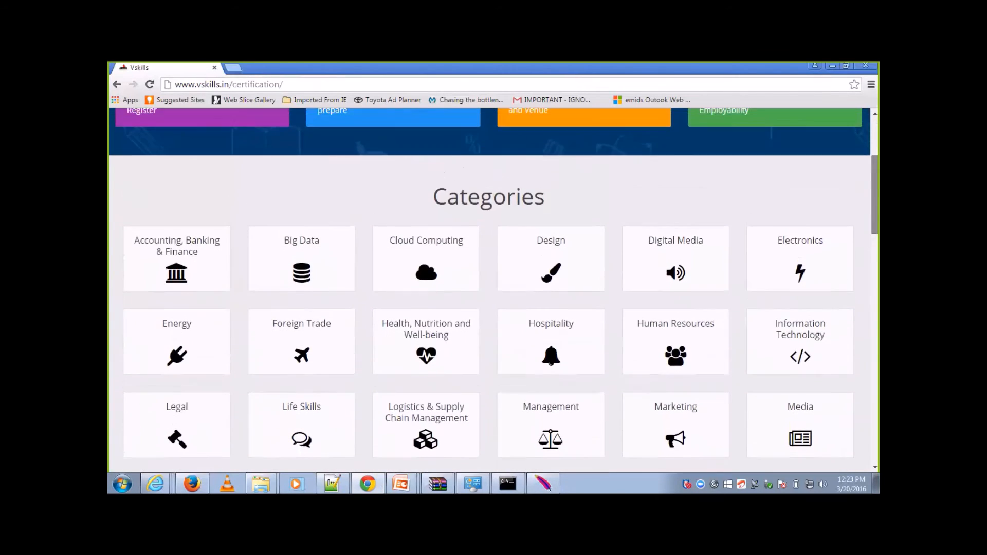
{"action": "left_click", "coordinate": [789, 401]}
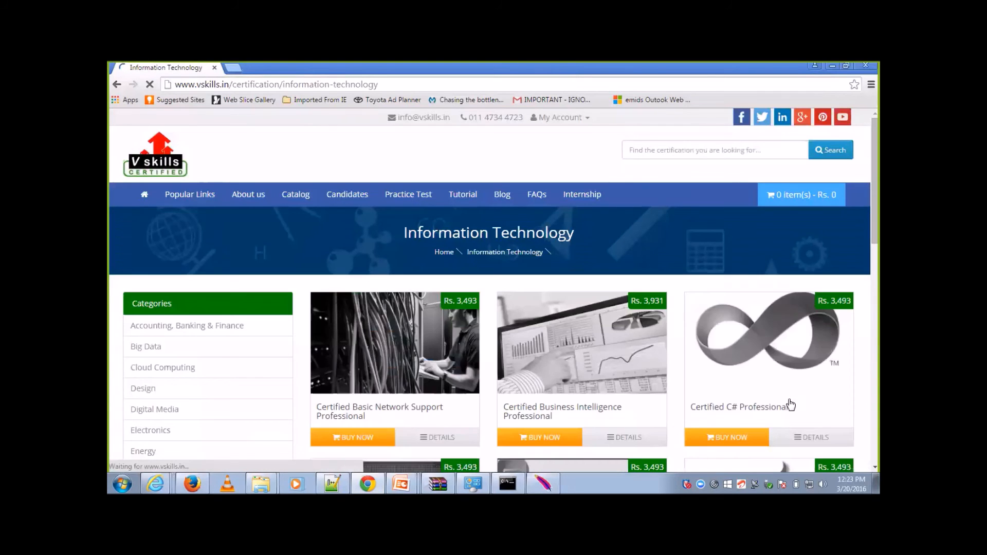
Step: Look through the list of Information Technology certifications for a JMeter course
{"action": "scroll", "coordinate": [494, 293], "scroll_direction": "down", "scroll_amount": 3}
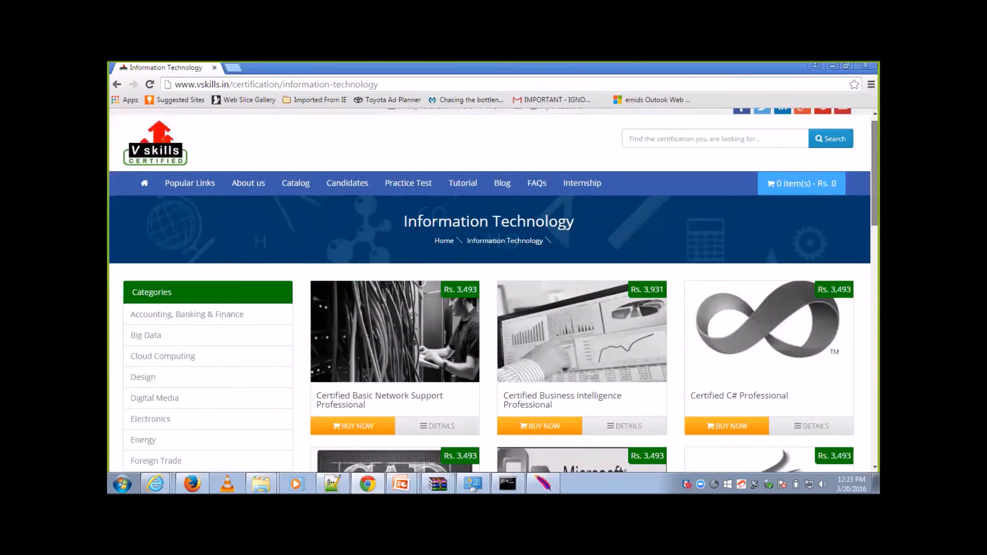
{"action": "scroll", "coordinate": [494, 293], "scroll_direction": "down", "scroll_amount": 5}
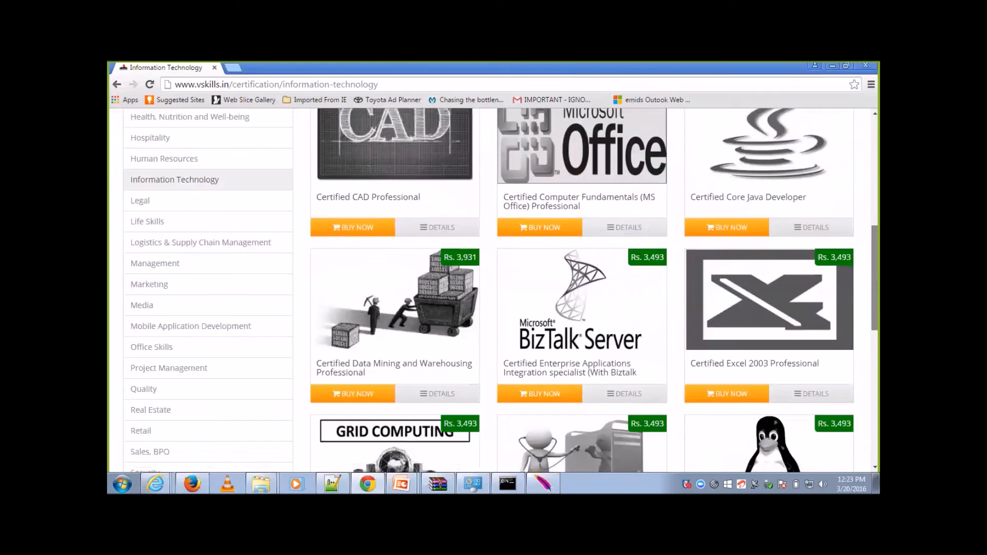
{"action": "scroll", "coordinate": [493, 293], "scroll_direction": "down", "scroll_amount": 4}
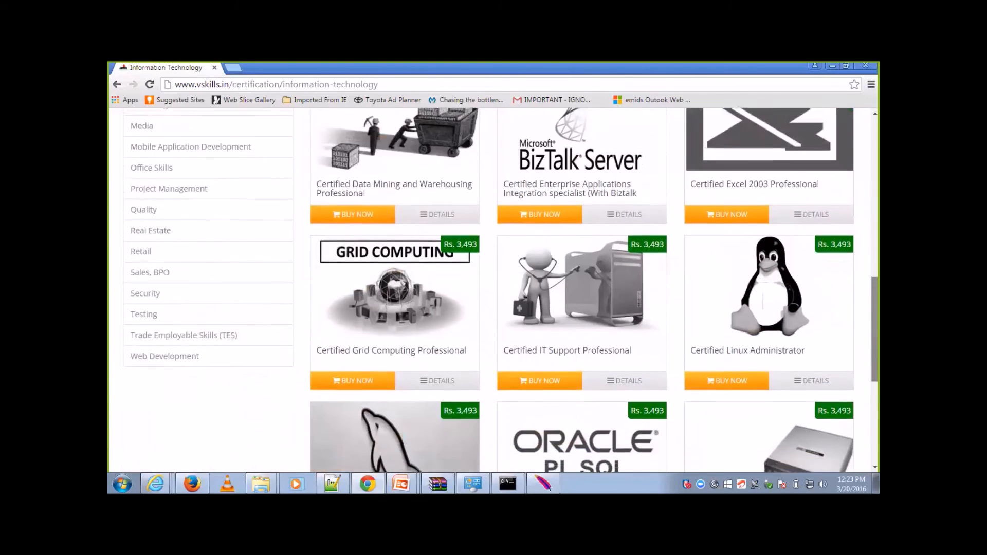
{"action": "scroll", "coordinate": [494, 293], "scroll_direction": "down", "scroll_amount": 3}
{"action": "scroll", "coordinate": [493, 293], "scroll_direction": "up", "scroll_amount": 6}
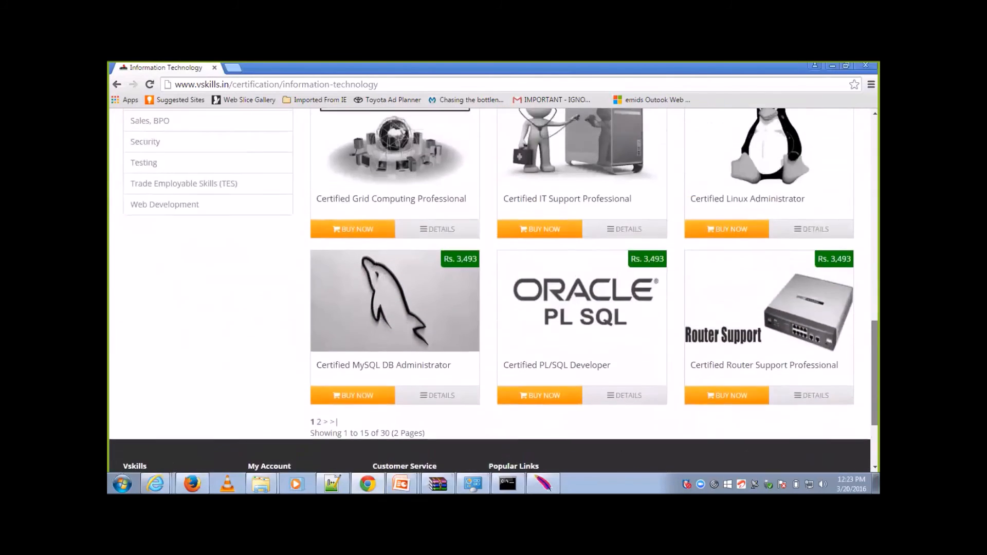
{"action": "scroll", "coordinate": [493, 293], "scroll_direction": "up", "scroll_amount": 3}
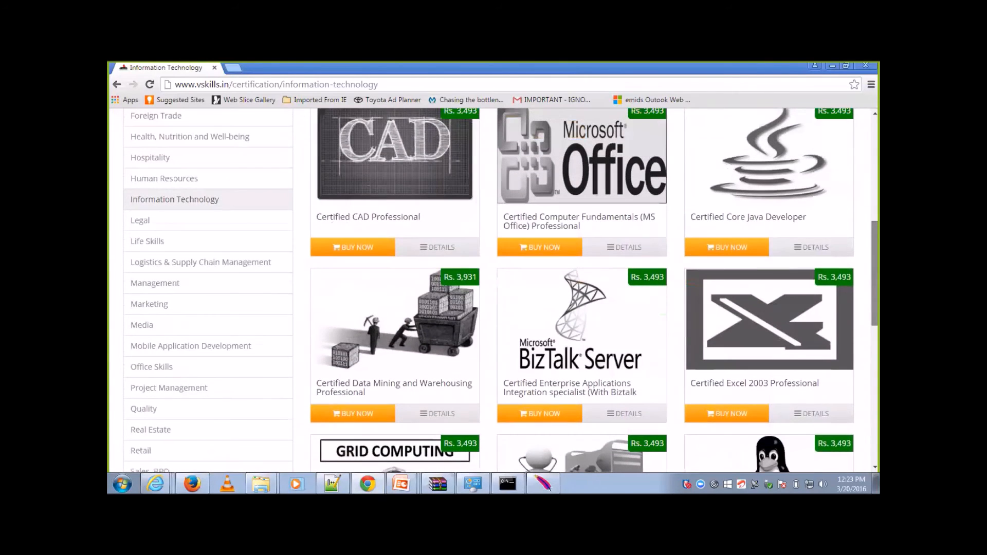
{"action": "scroll", "coordinate": [493, 293], "scroll_direction": "up", "scroll_amount": 1}
{"action": "scroll", "coordinate": [728, 157], "scroll_direction": "up", "scroll_amount": 7}
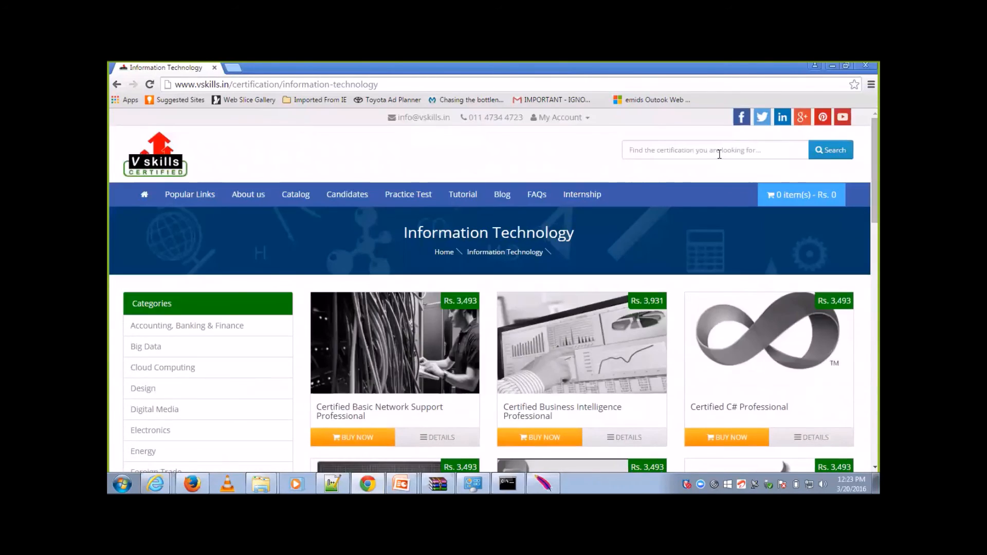
Step: Search the Vskills certifications for "jmeter", view the matching certification, and switch back to JMeter
{"action": "left_click", "coordinate": [719, 152]}
{"action": "type", "text": "jmeter"}
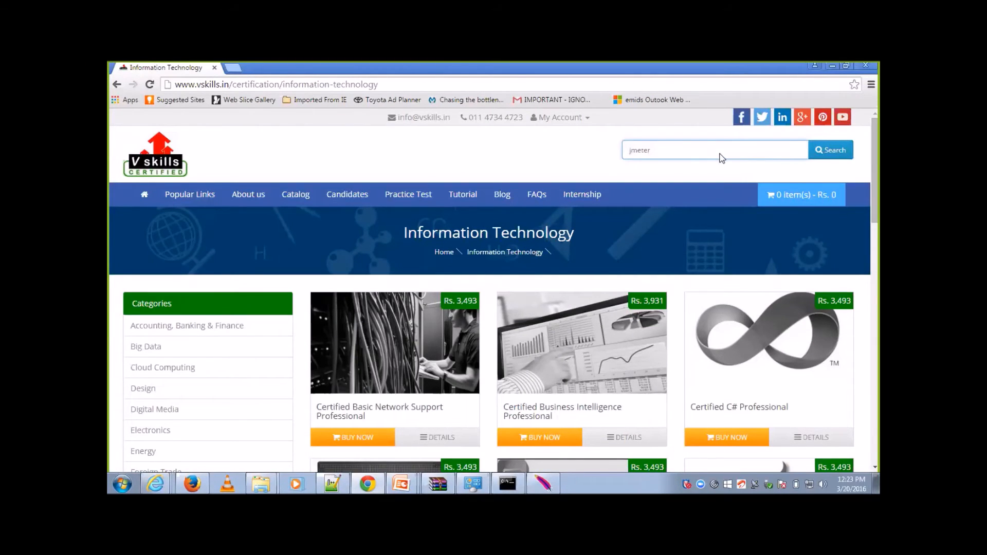
{"action": "key", "text": "Return"}
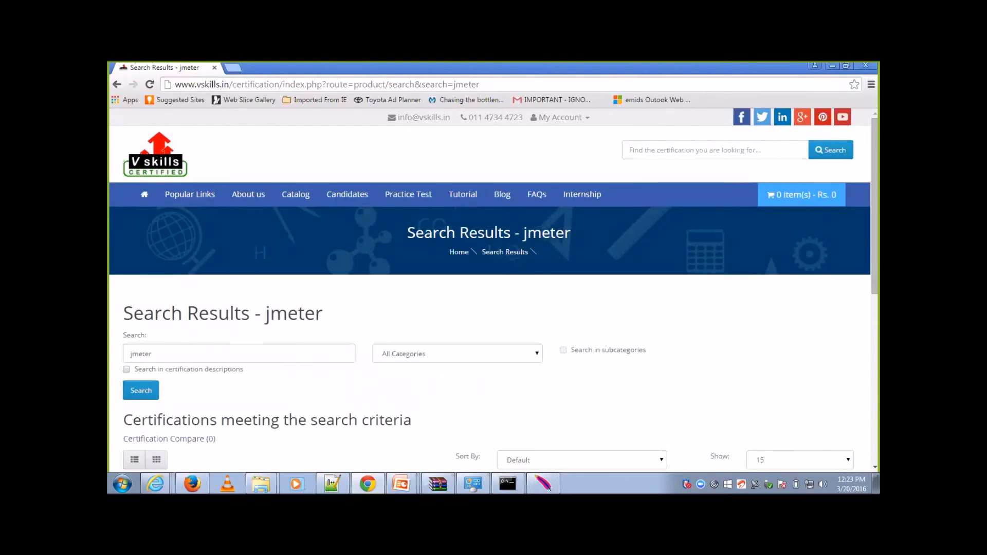
{"action": "scroll", "coordinate": [488, 293], "scroll_direction": "down", "scroll_amount": 6}
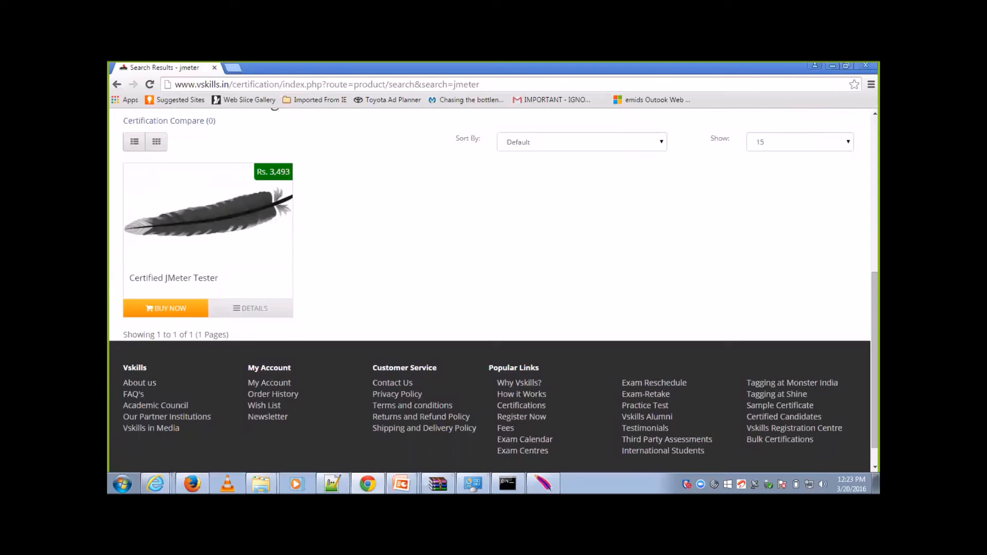
{"action": "scroll", "coordinate": [491, 290], "scroll_direction": "up", "scroll_amount": 6}
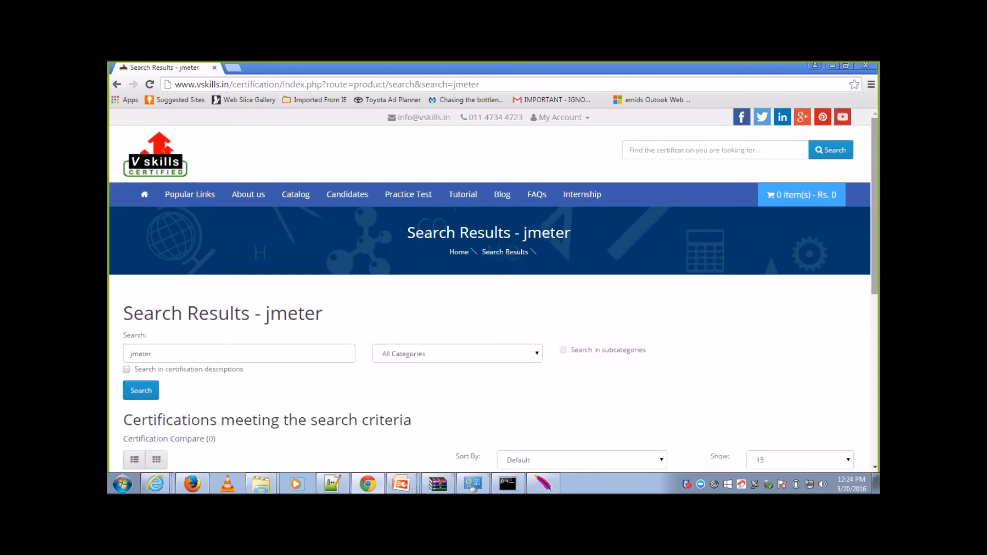
{"action": "left_click", "coordinate": [833, 67]}
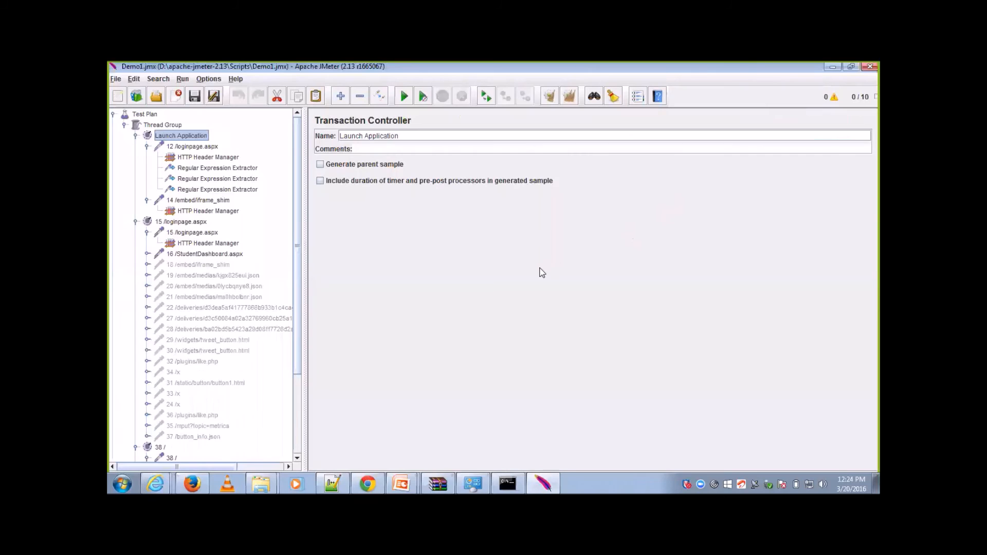